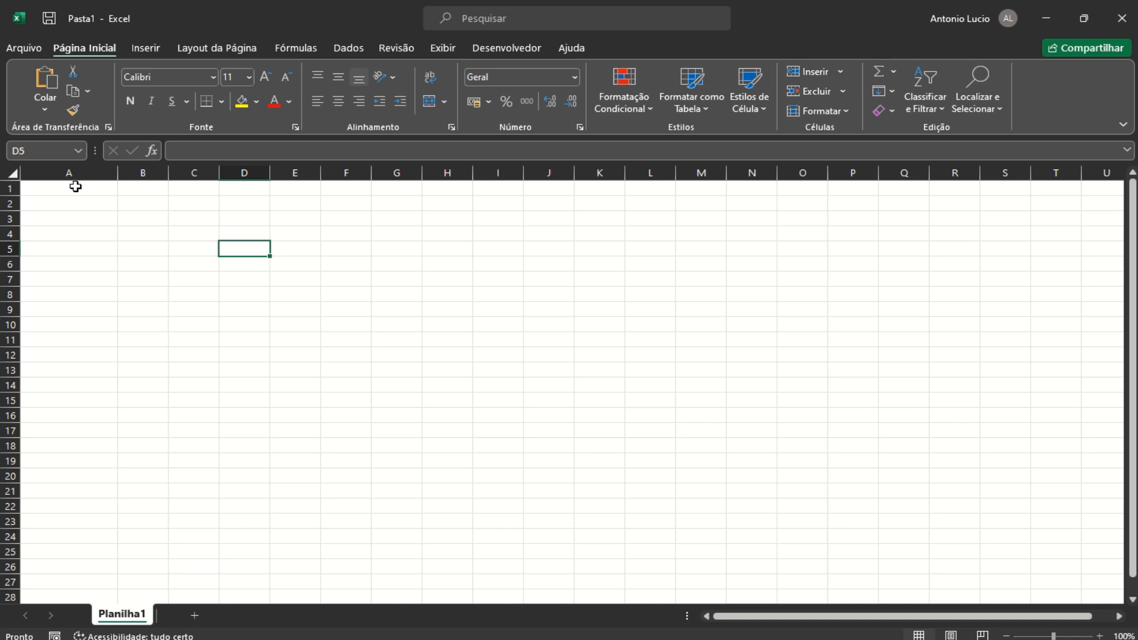
Enter the title 'Boletim Escolar' in A1 and 'Escola Estadual Pedro Silvestre' in A2
{"action": "left_click", "coordinate": [75, 186]}
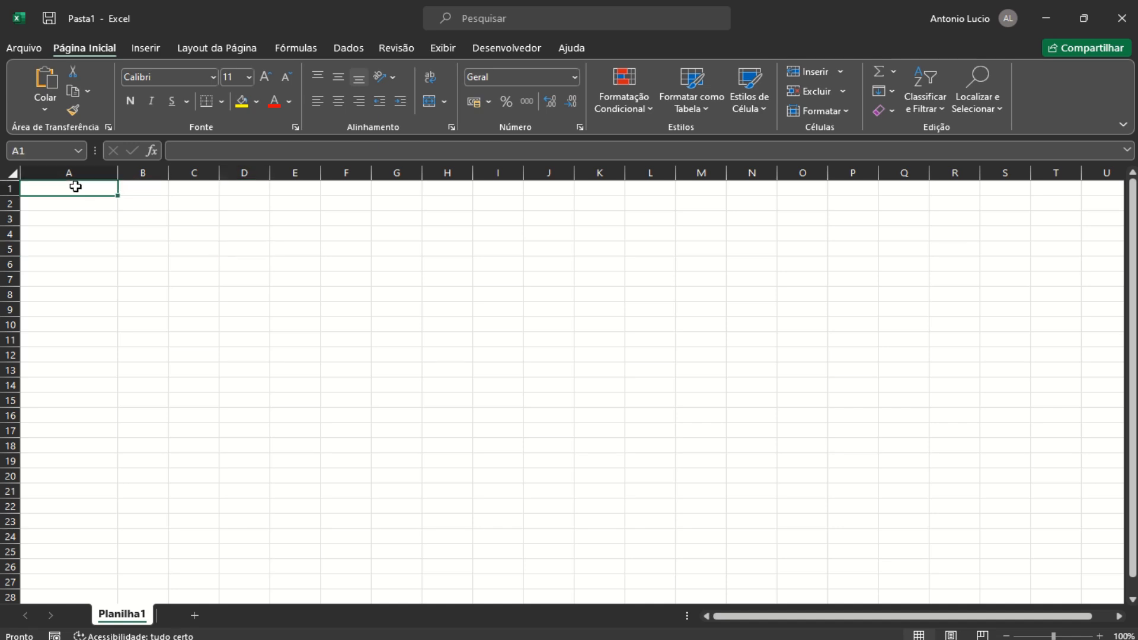
{"action": "type", "text": "Bolet"}
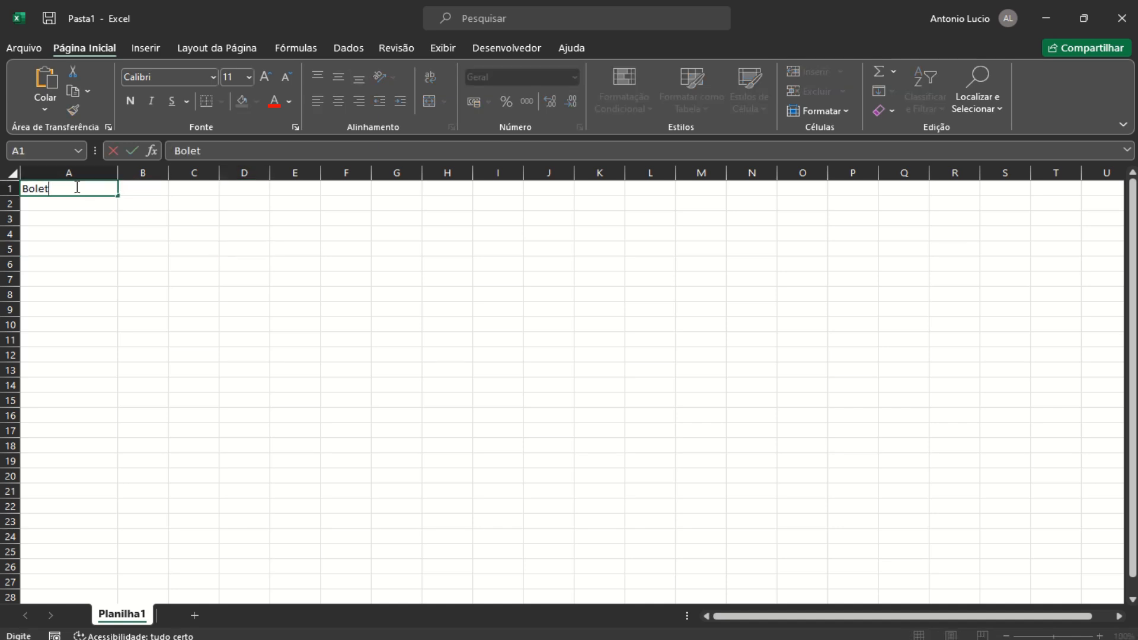
{"action": "type", "text": "im Escolar"}
{"action": "key", "text": "Return"}
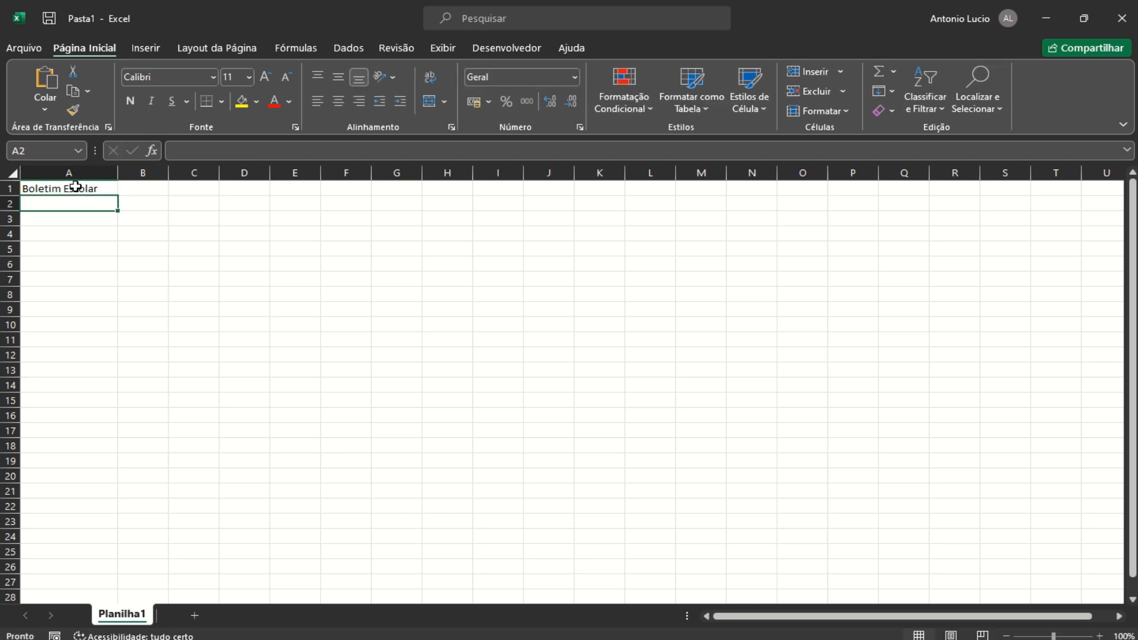
{"action": "type", "text": "E"}
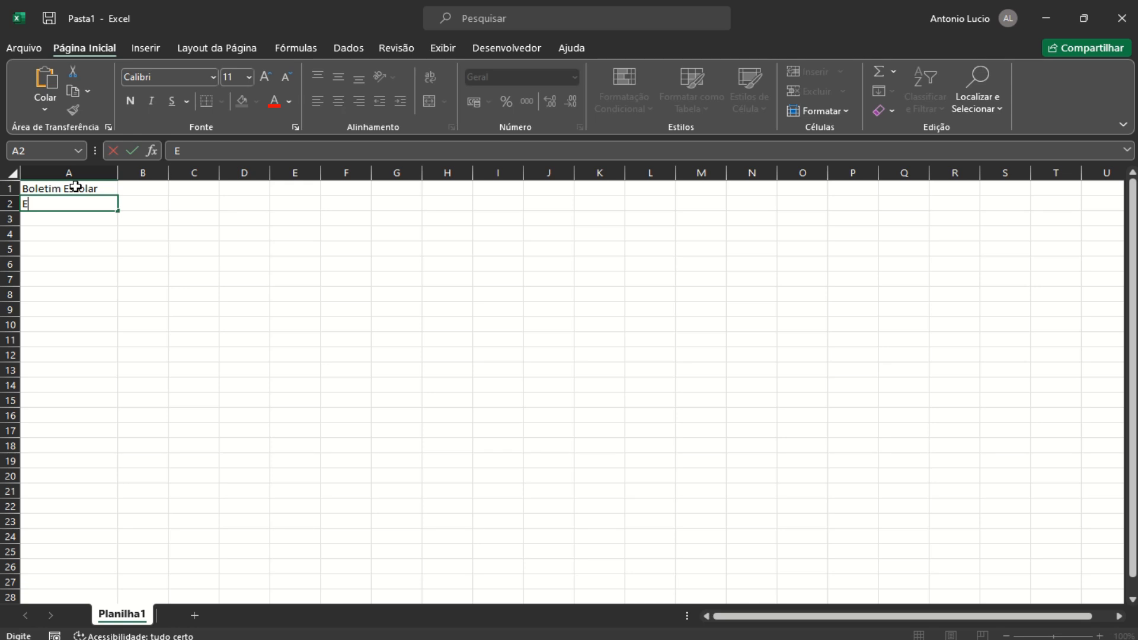
{"action": "type", "text": "scola Estadual "}
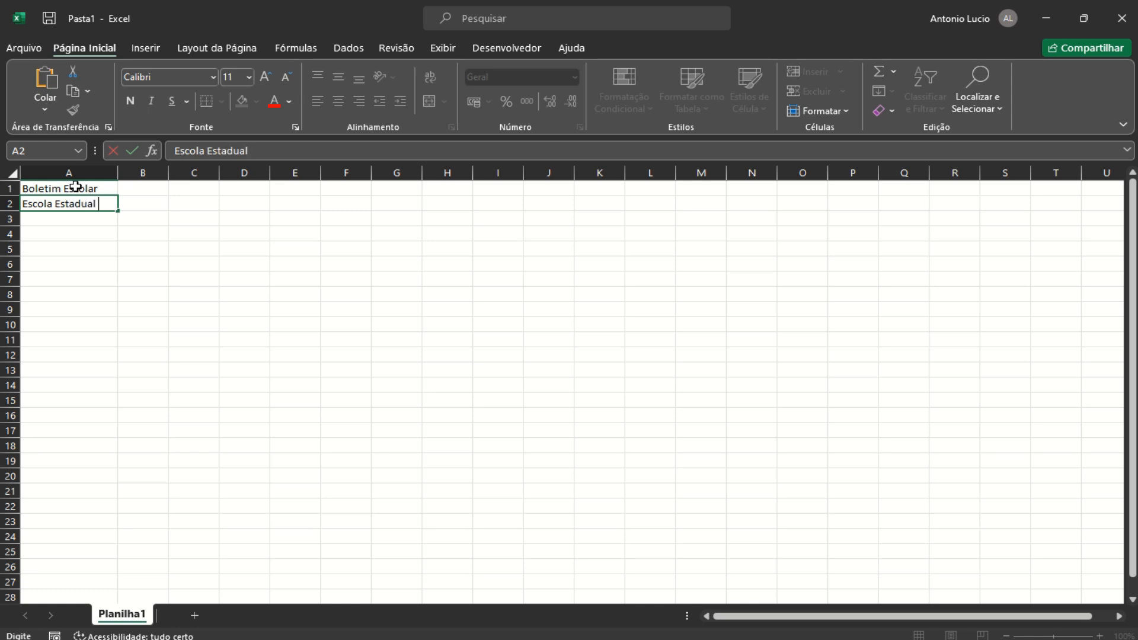
{"action": "type", "text": "Pedro Silveste"}
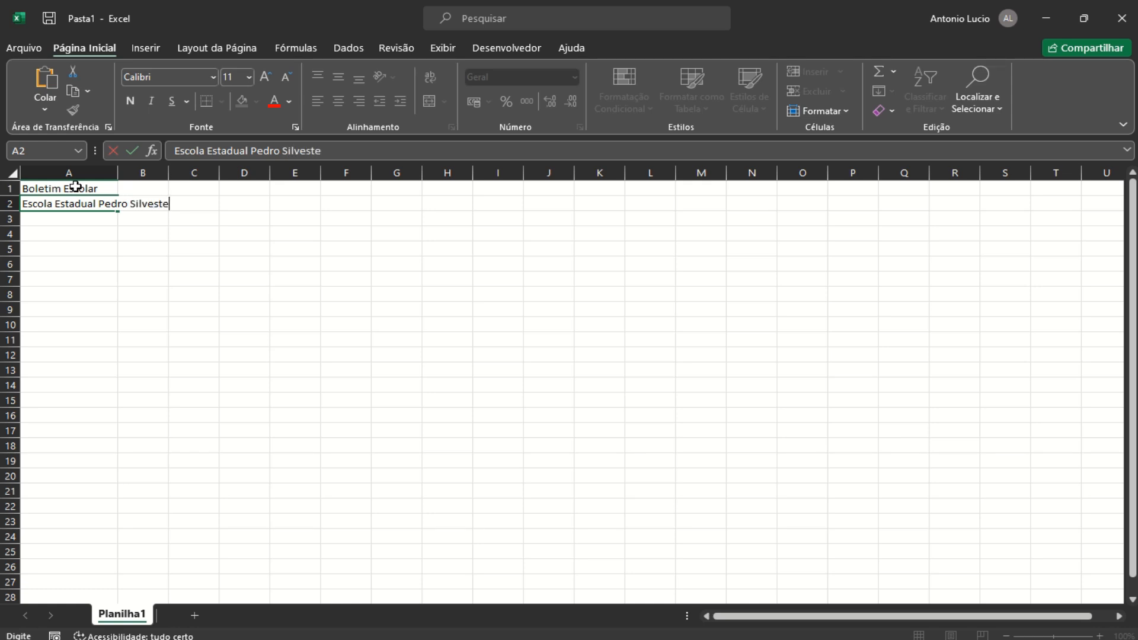
{"action": "key", "text": "BackSpace"}
{"action": "key", "text": "BackSpace"}
{"action": "type", "text": "tre"}
{"action": "key", "text": "Return"}
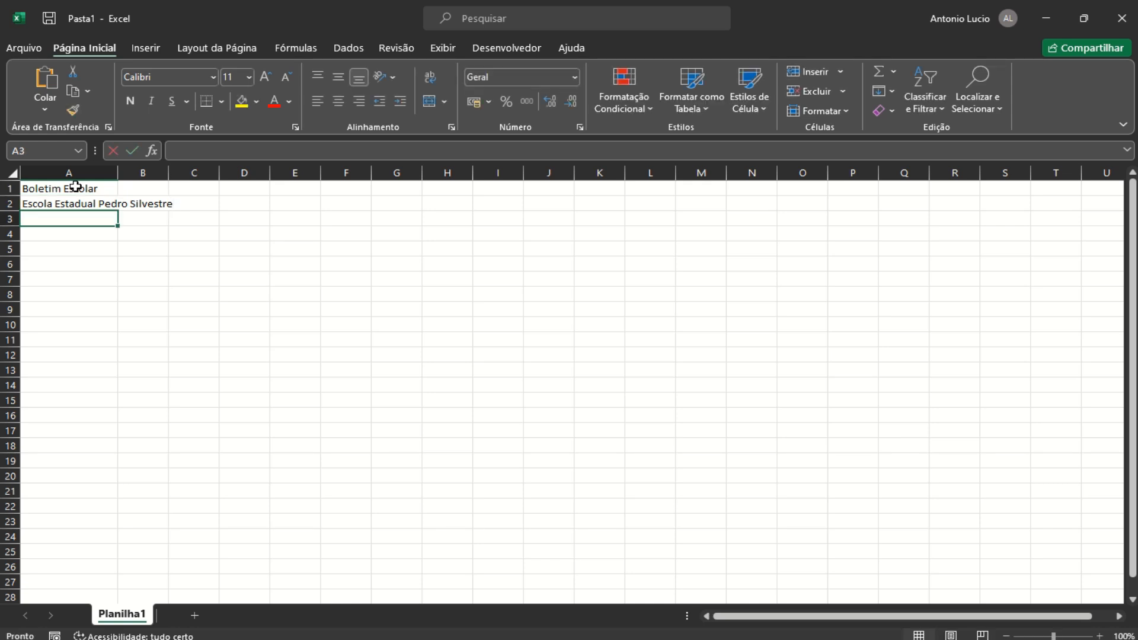
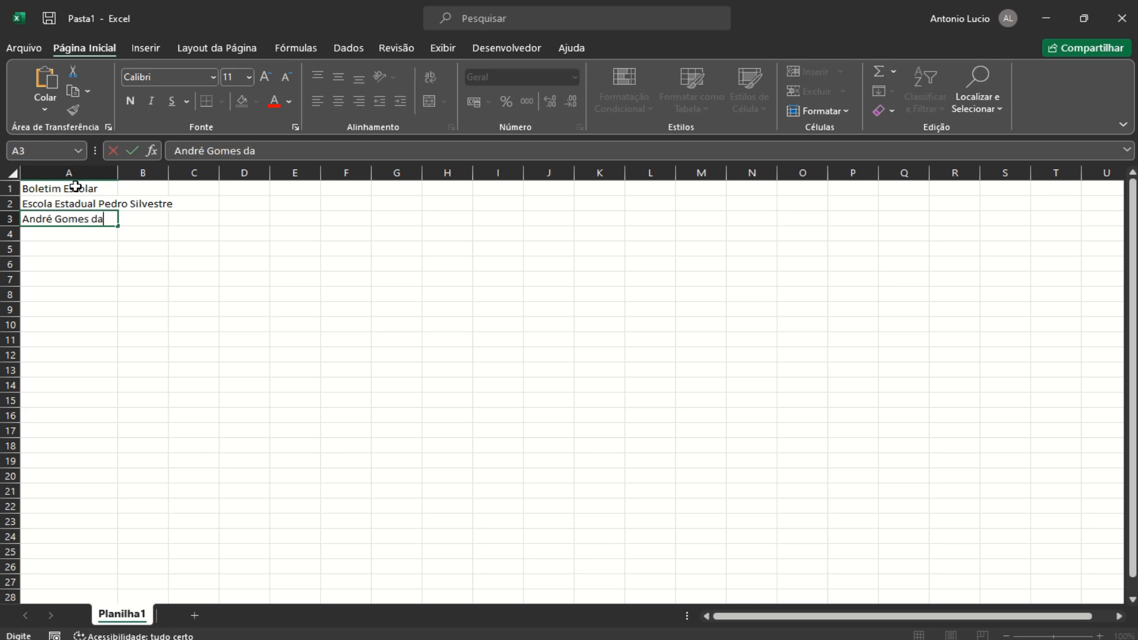
Enter the student's full name in A3, correcting the typos
{"action": "key", "text": "Return"}
{"action": "key", "text": "Return"}
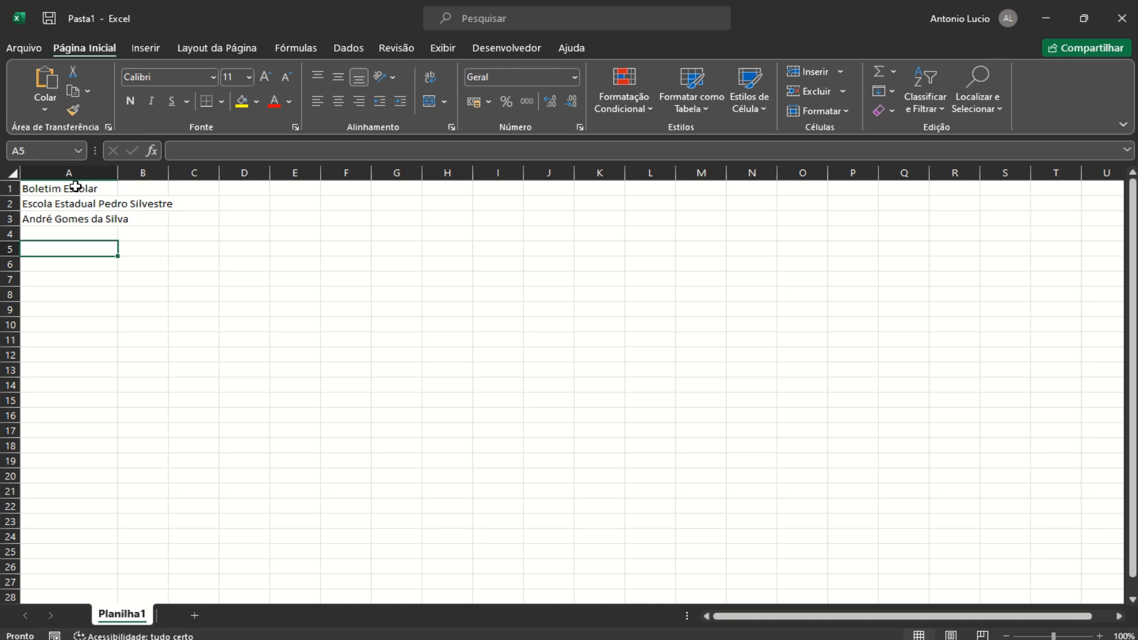
Add the heading 'Matérias' in A5 and copy the subject list from the Notepad notes
{"action": "type", "text": "Ma"}
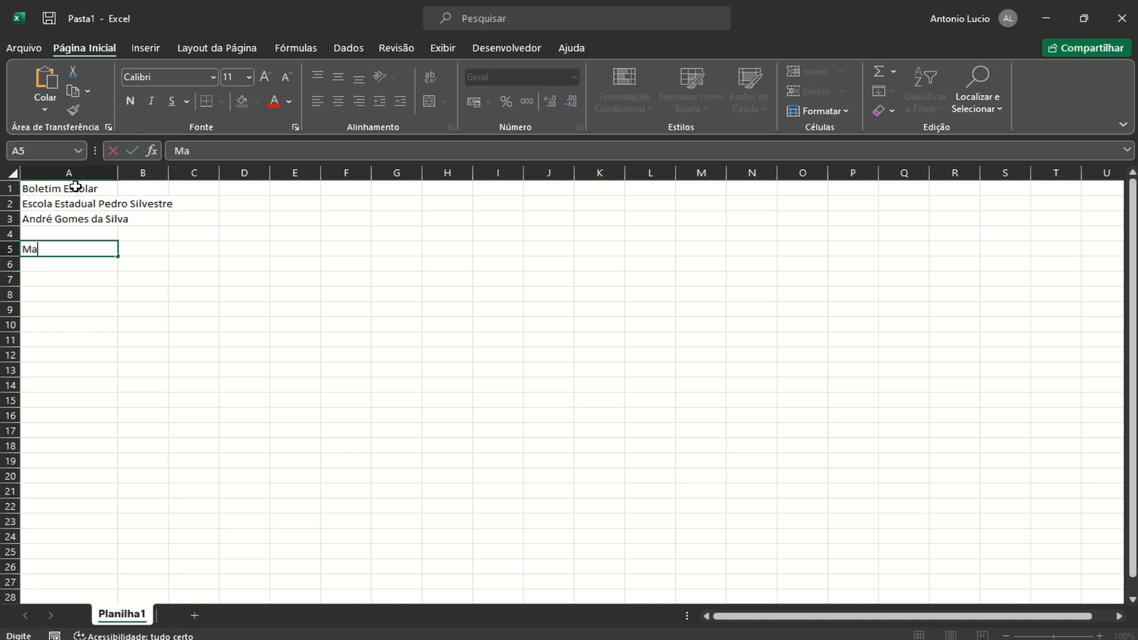
{"action": "type", "text": "térias"}
{"action": "key", "text": "Return"}
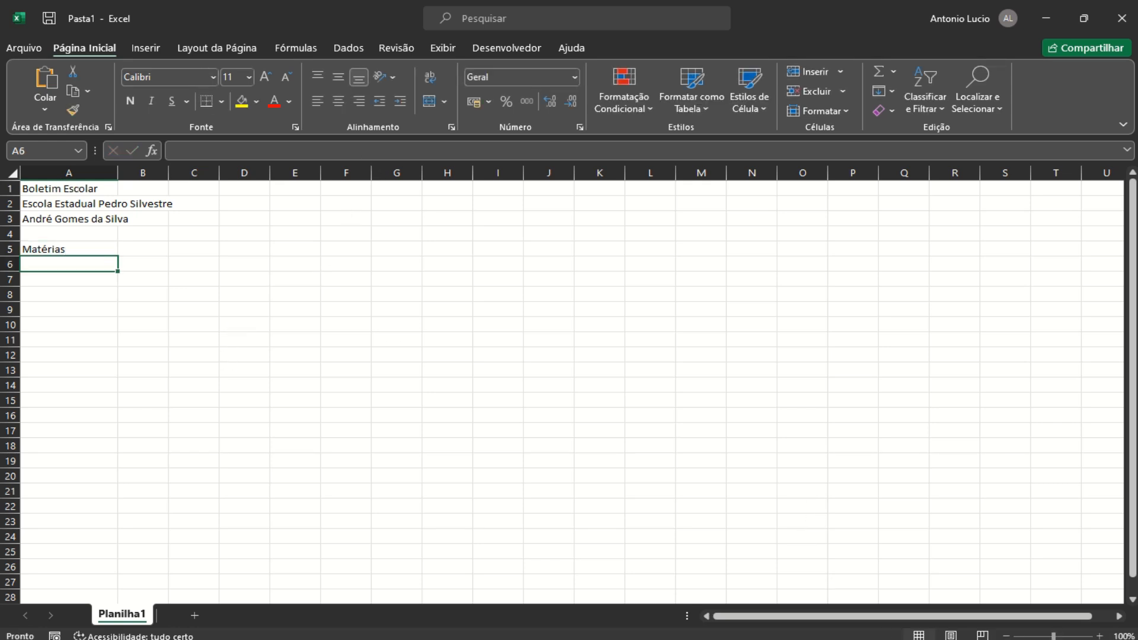
{"action": "left_click", "coordinate": [886, 636]}
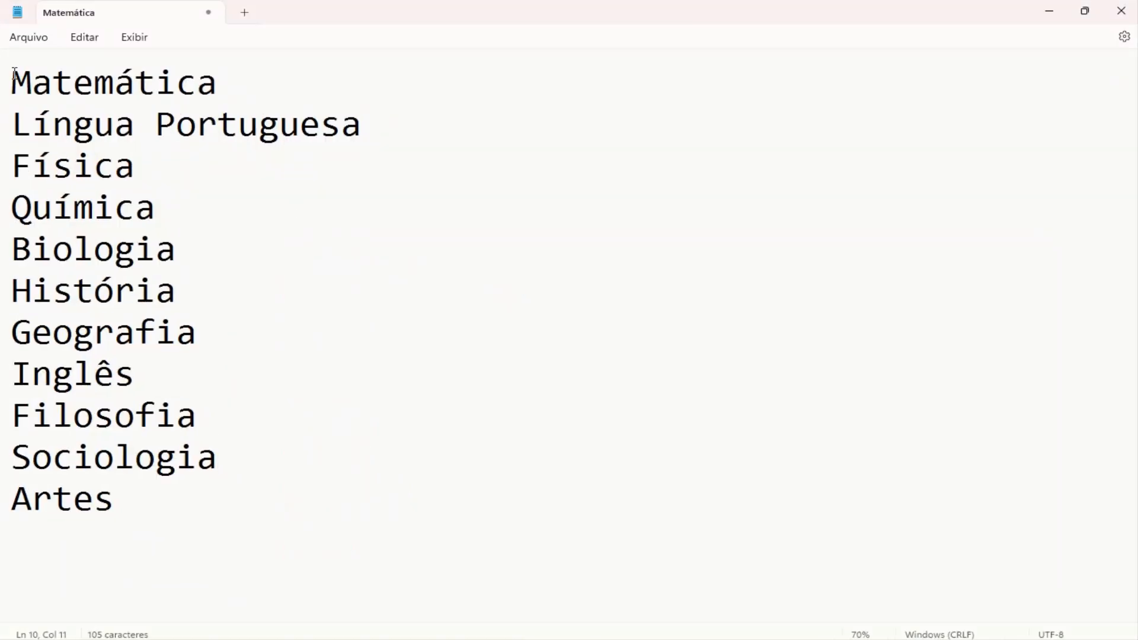
{"action": "left_click_drag", "start_coordinate": [13, 70], "coordinate": [175, 507]}
{"action": "key", "text": "ctrl+c"}
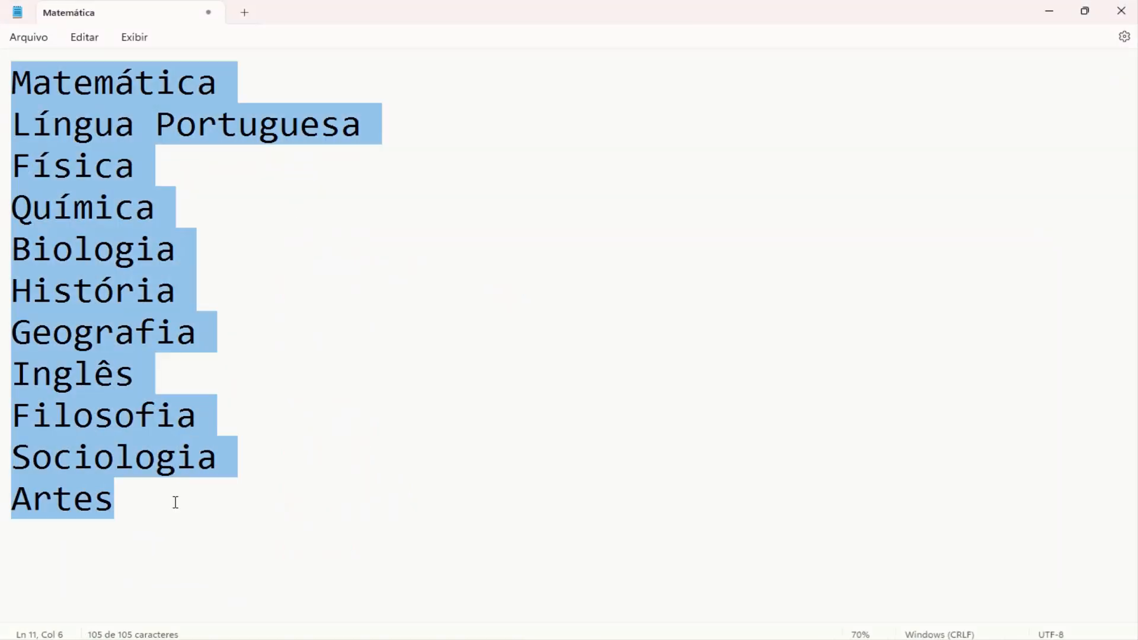
{"action": "left_click", "coordinate": [1053, 11]}
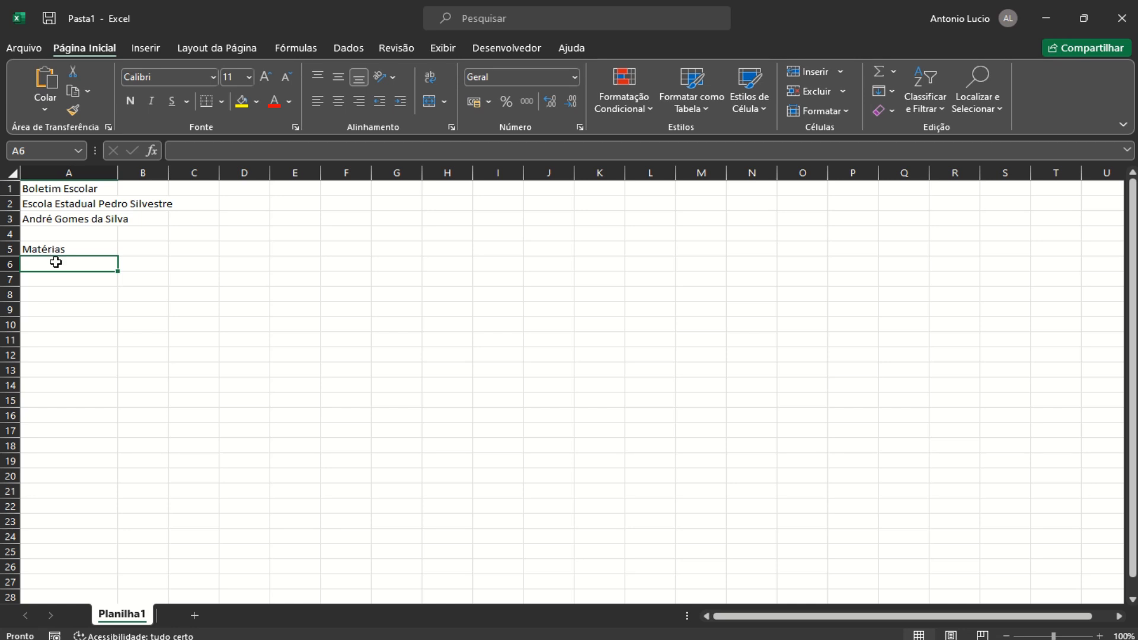
Paste the eleven subjects, Matemática through Artes, into A6:A16
{"action": "key", "text": "ctrl+v"}
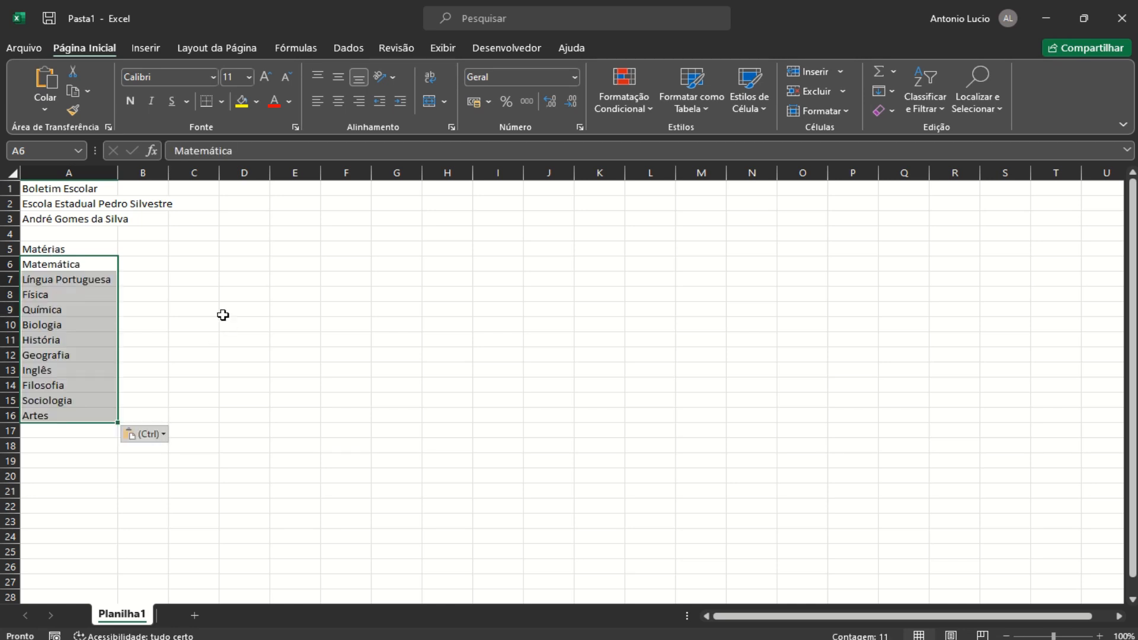
{"action": "left_click", "coordinate": [223, 314]}
{"action": "left_click_drag", "start_coordinate": [117, 173], "coordinate": [117, 180]}
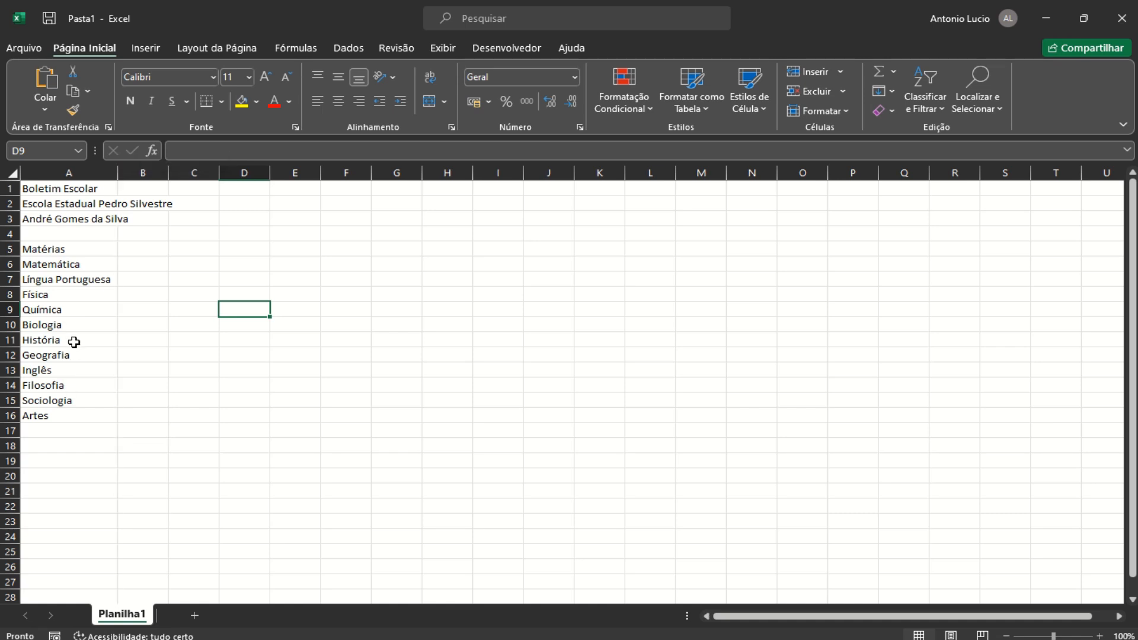
{"action": "left_click", "coordinate": [135, 249]}
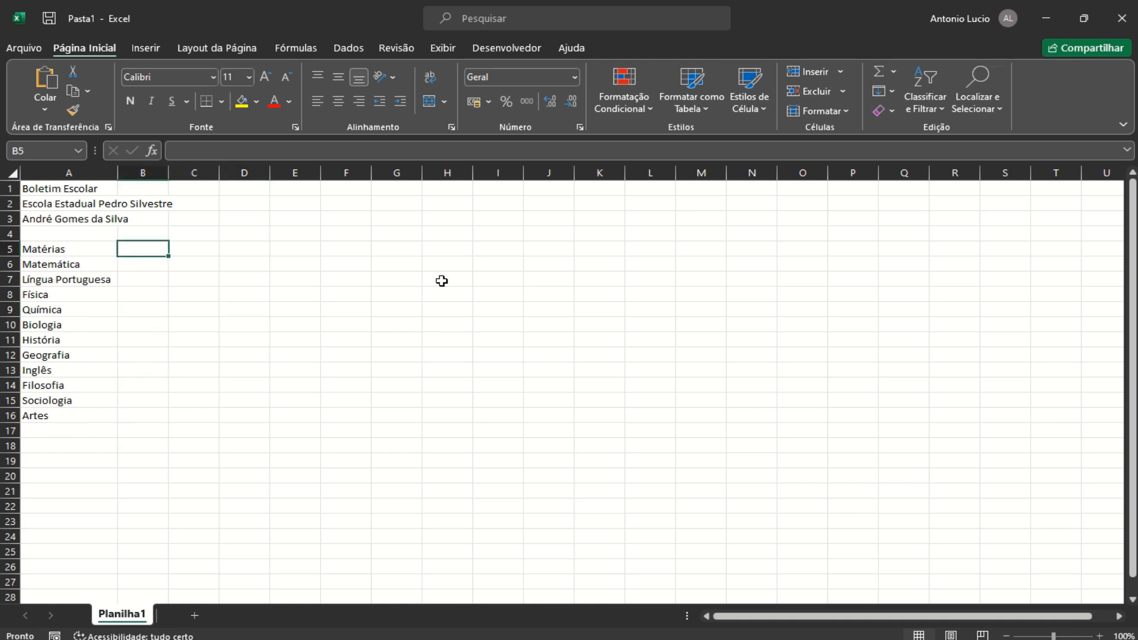
Fill centred headings 1º Bim through 4º Bim across B5:E5
{"action": "type", "text": "1"}
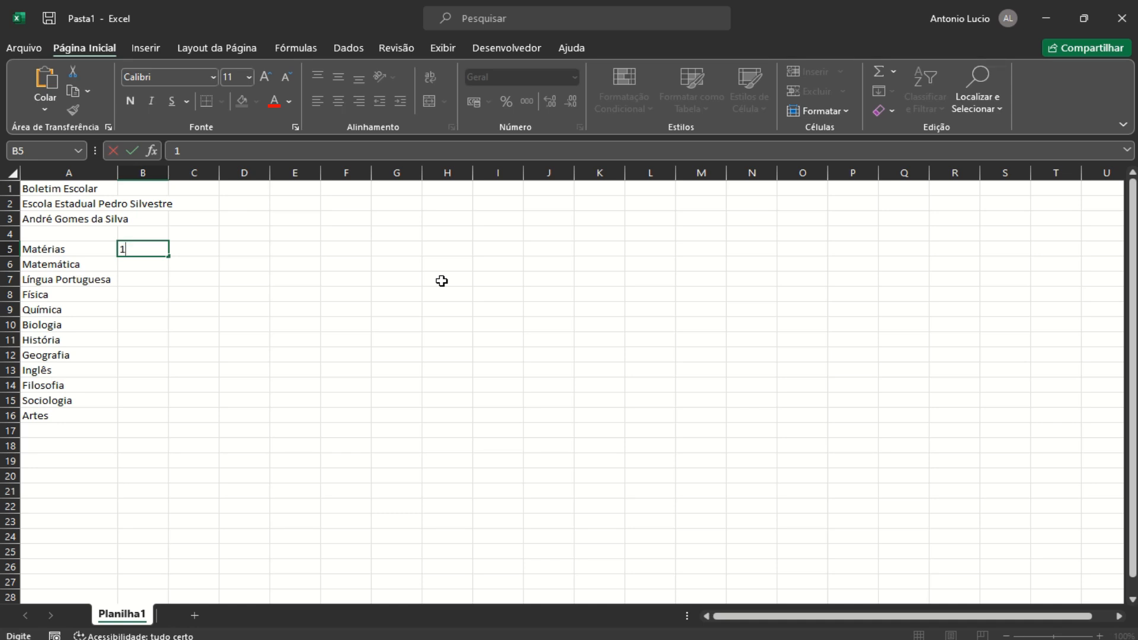
{"action": "type", "text": "º Bim"}
{"action": "left_click_drag", "start_coordinate": [170, 259], "coordinate": [299, 248]}
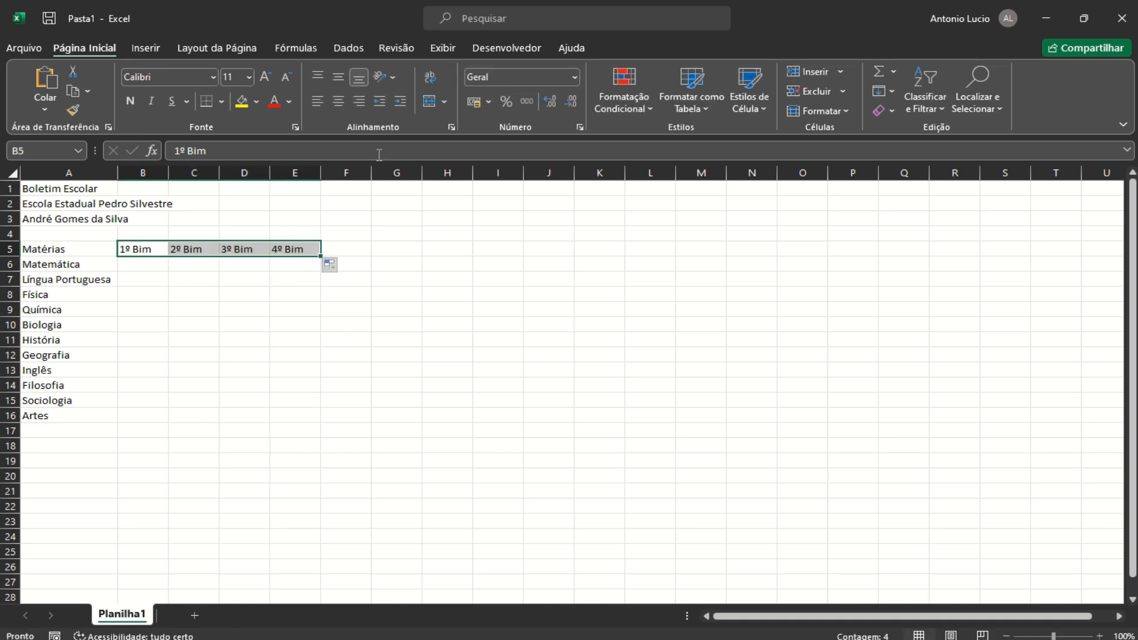
{"action": "left_click", "coordinate": [339, 101]}
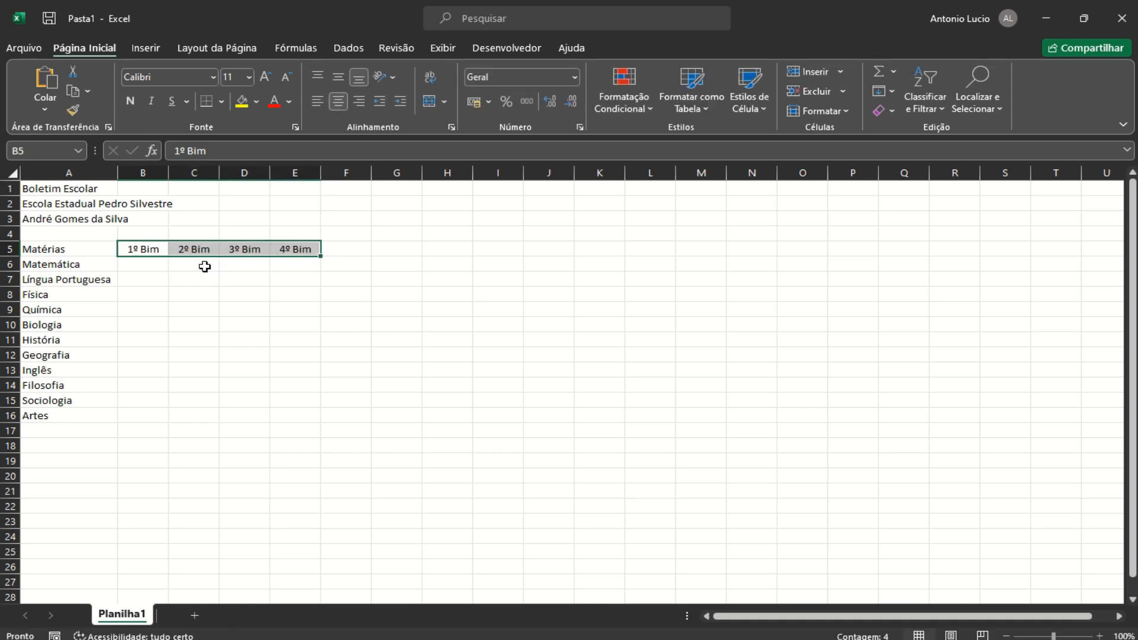
{"action": "left_click", "coordinate": [152, 267]}
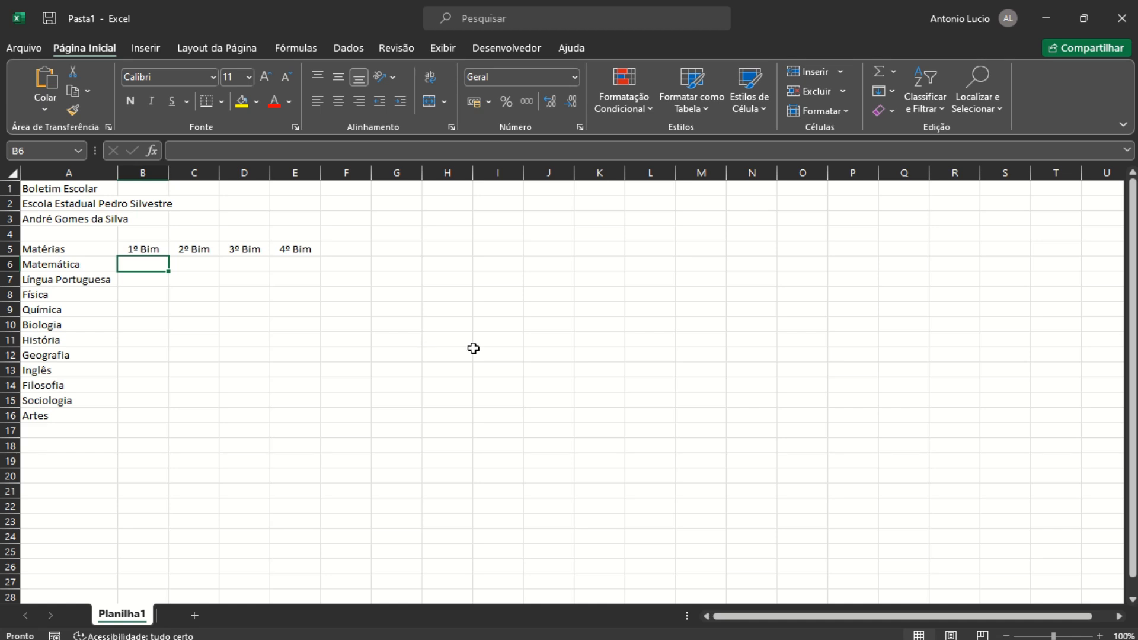
Enter 1º Bim grades 9, 9,5, 5,5, 5,8, 10 and 9,3 for Matemática through História
{"action": "type", "text": "9"}
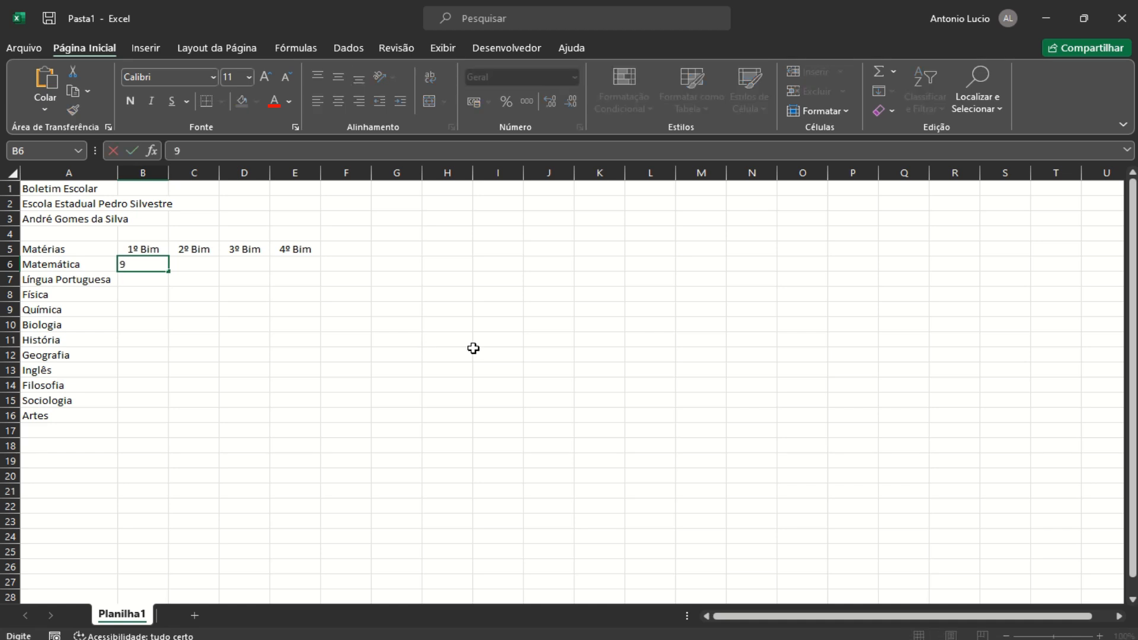
{"action": "key", "text": "Return"}
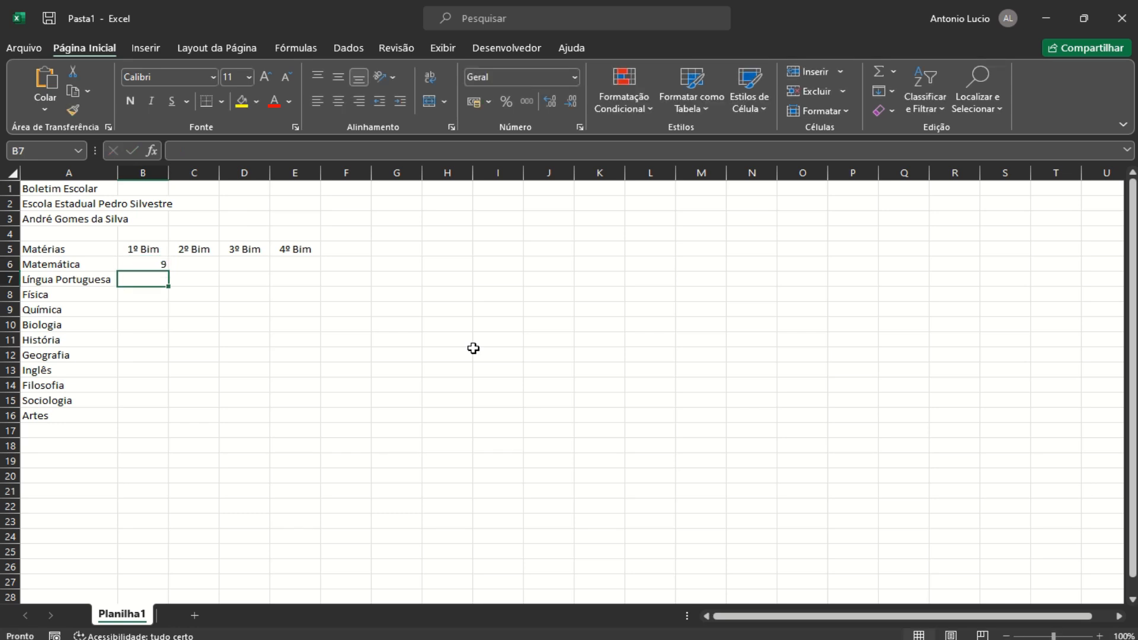
{"action": "type", "text": "9,5"}
{"action": "key", "text": "Return"}
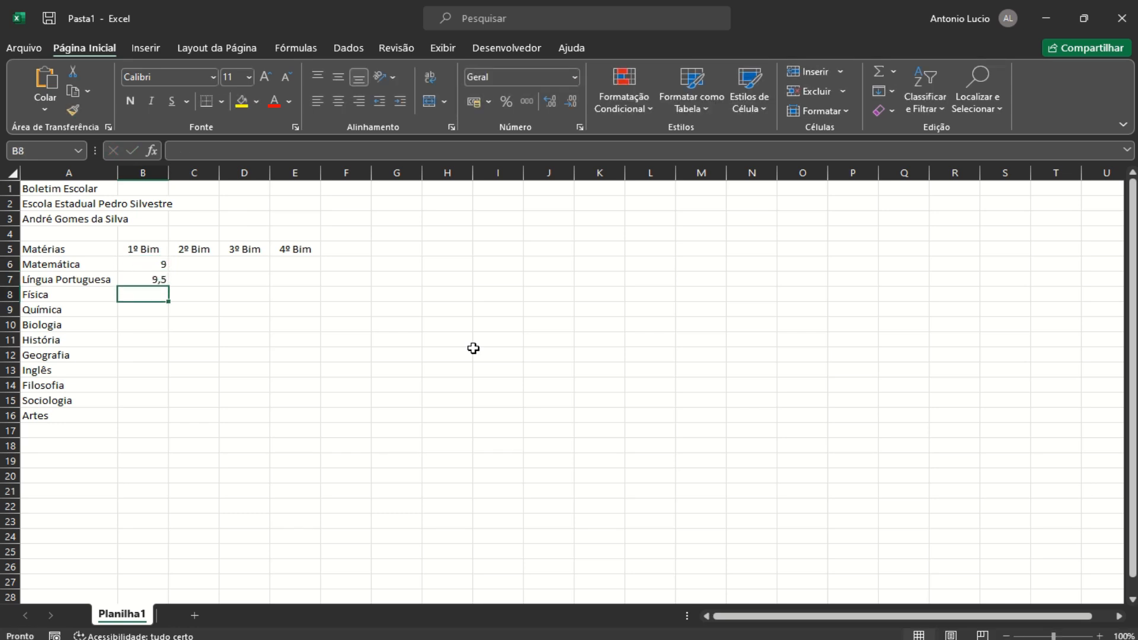
{"action": "type", "text": "5,5"}
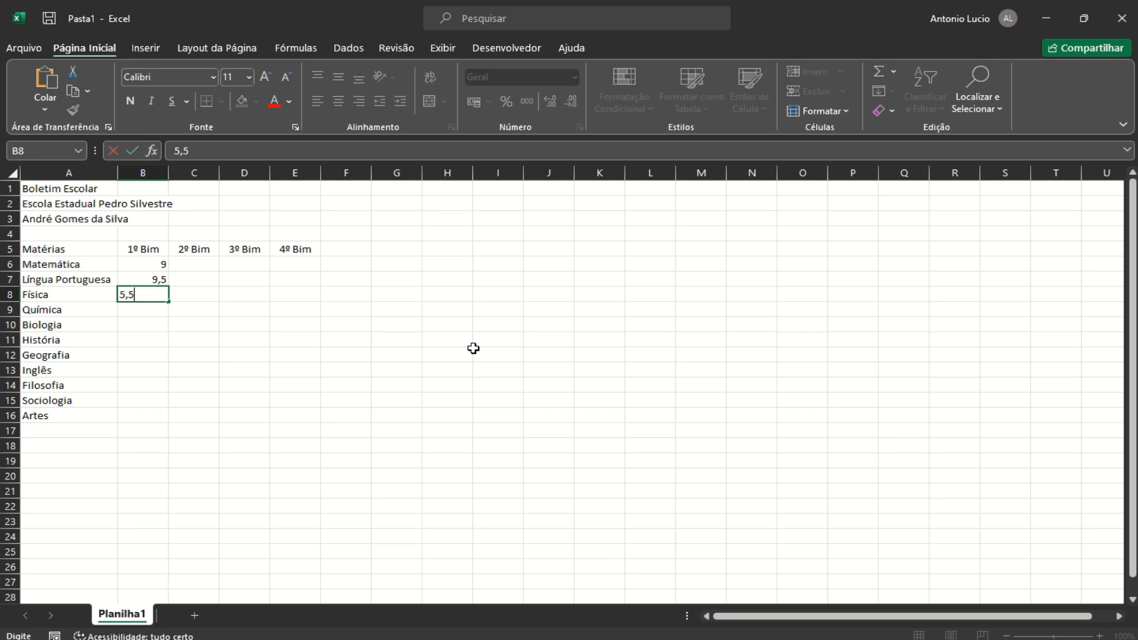
{"action": "key", "text": "Return"}
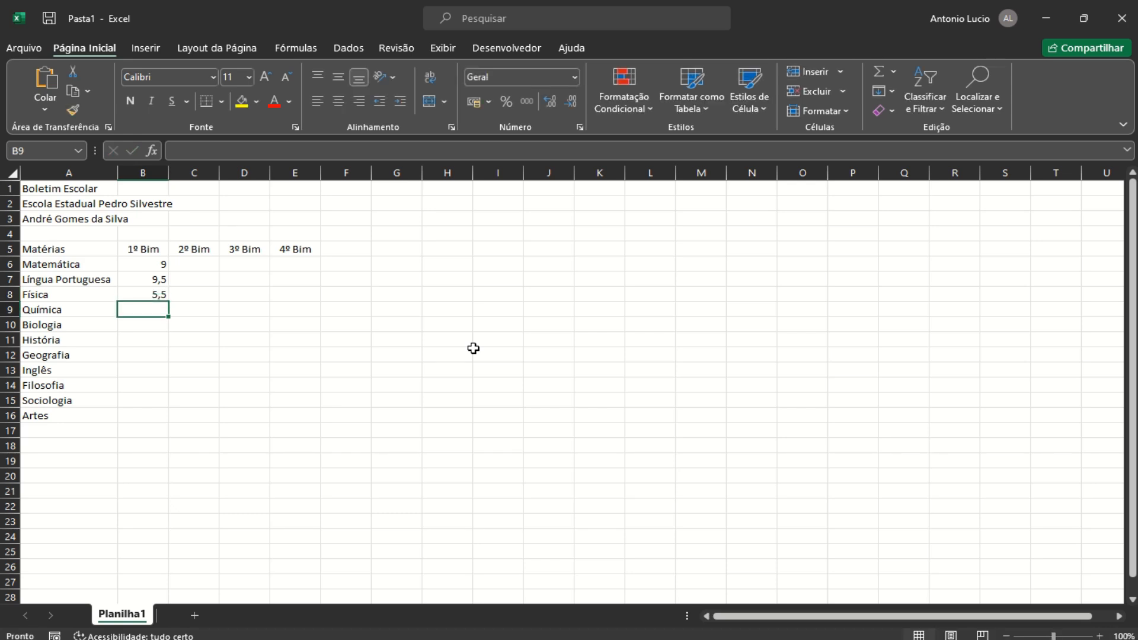
{"action": "type", "text": "5"}
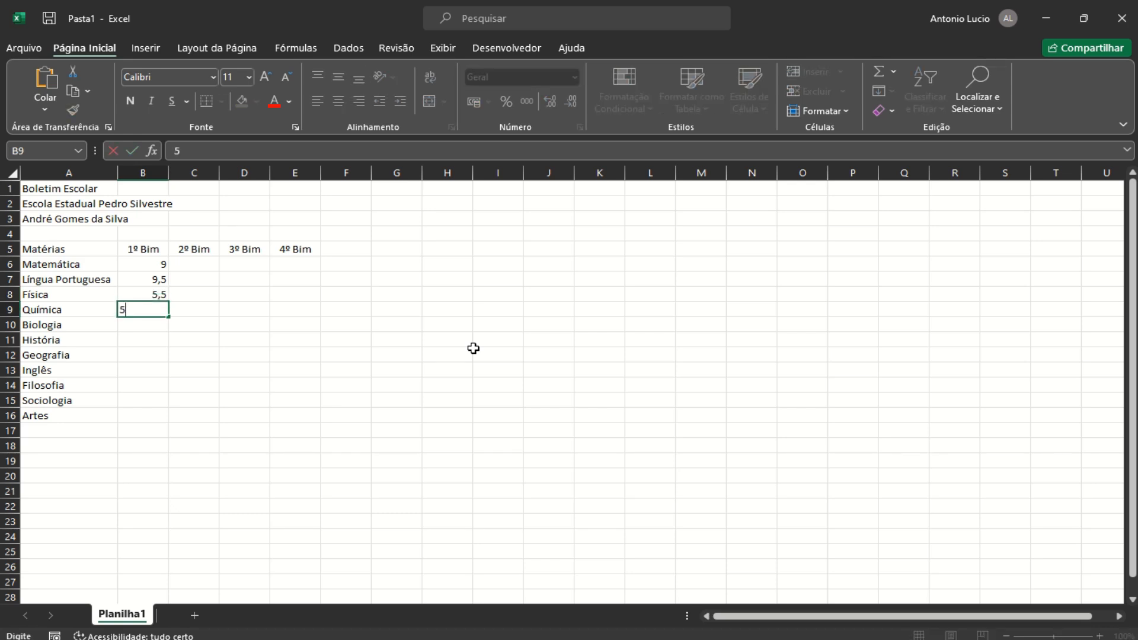
{"action": "type", "text": ",8"}
{"action": "key", "text": "Return"}
{"action": "type", "text": "10"}
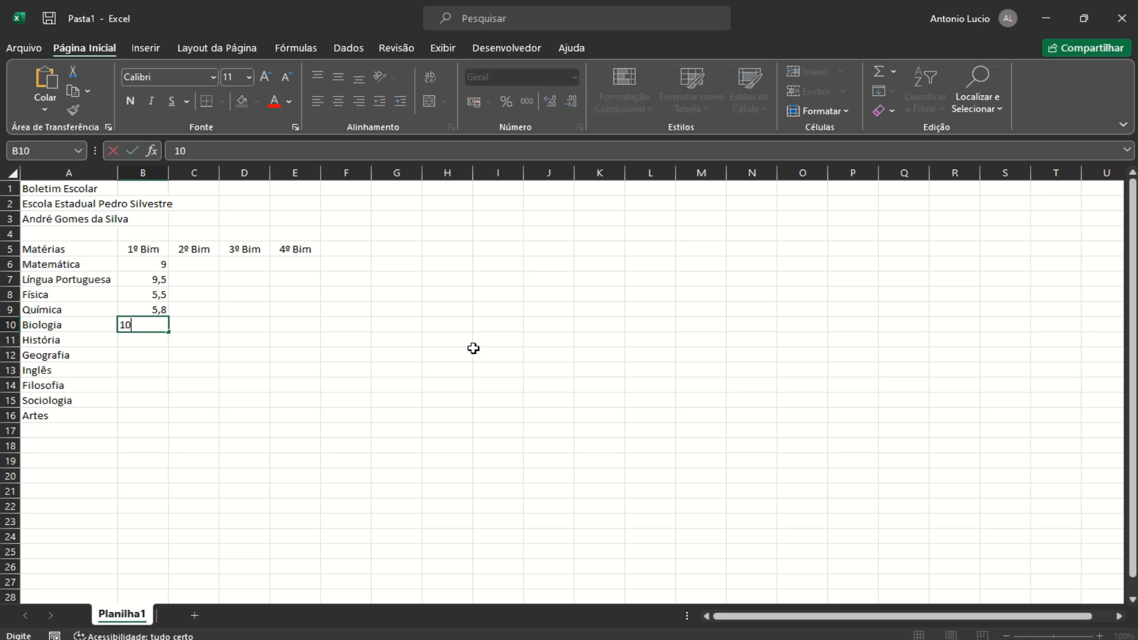
{"action": "key", "text": "Return"}
{"action": "type", "text": "9,3"}
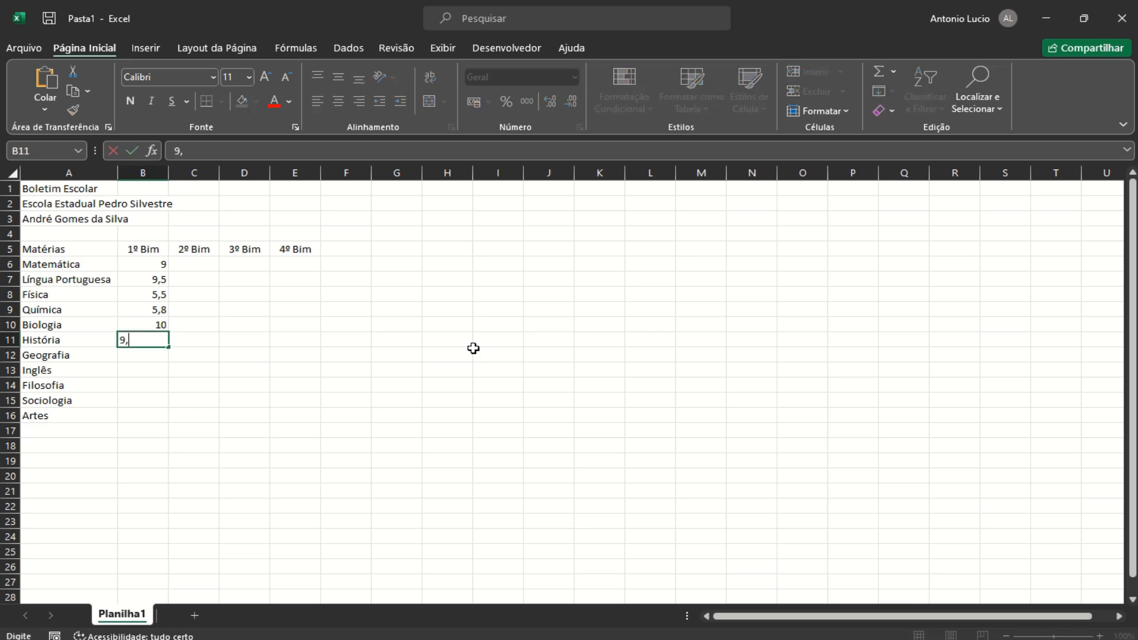
{"action": "key", "text": "Return"}
Enter 1º Bim grades 10, 5,5, 8, 9 and 8,8 for Geografia through Artes
{"action": "type", "text": "10"}
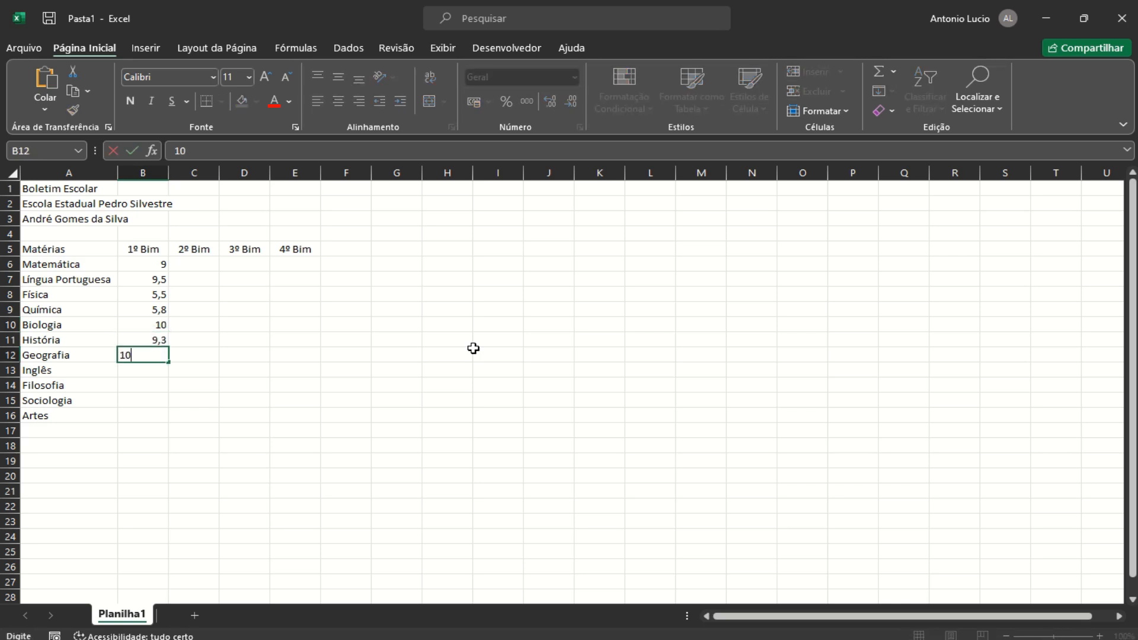
{"action": "key", "text": "Return"}
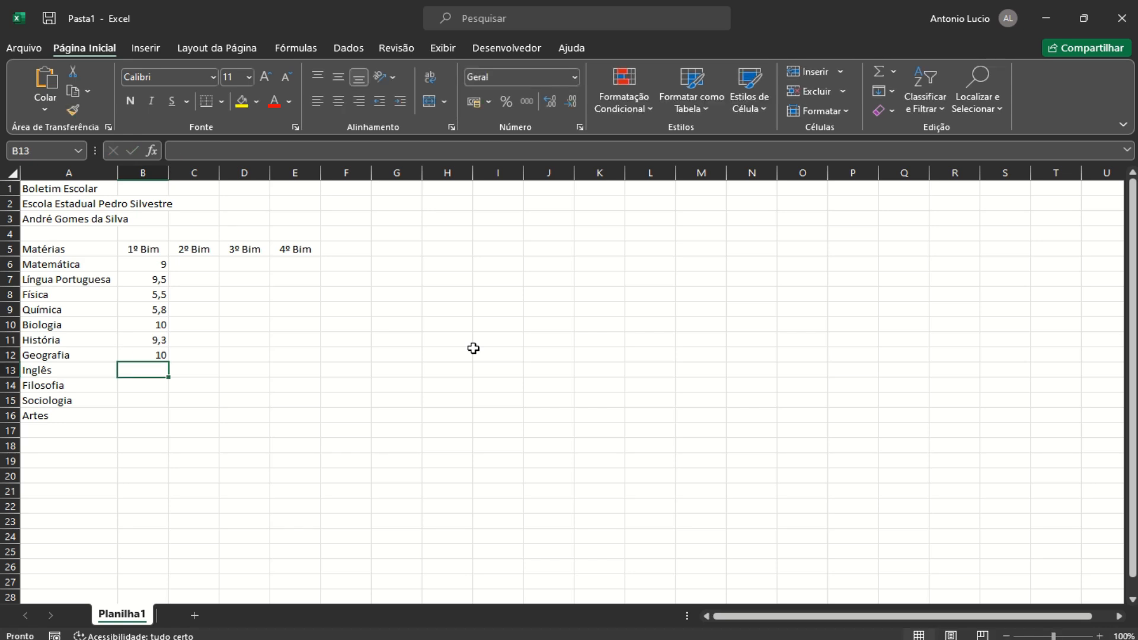
{"action": "type", "text": "5,5"}
{"action": "key", "text": "Return"}
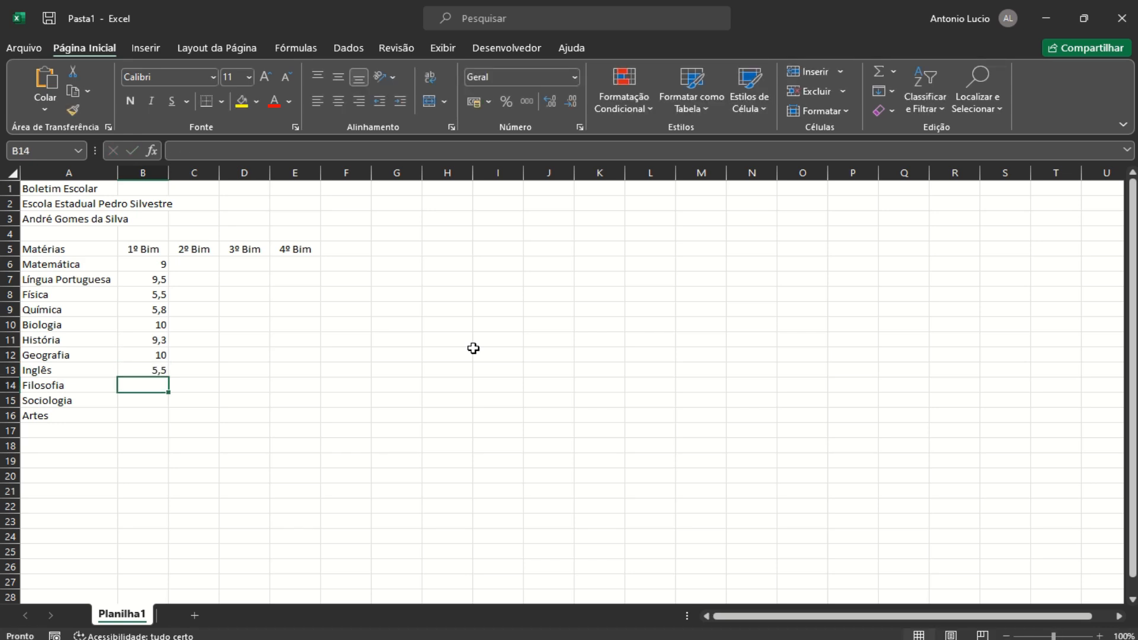
{"action": "type", "text": "8"}
{"action": "key", "text": "Return"}
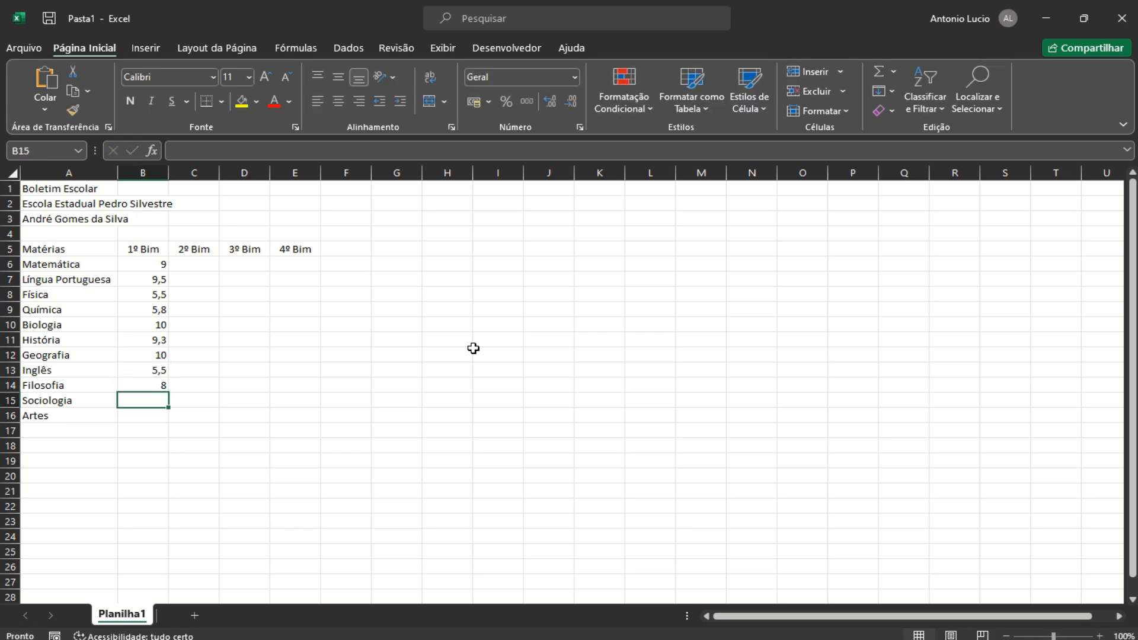
{"action": "type", "text": "9"}
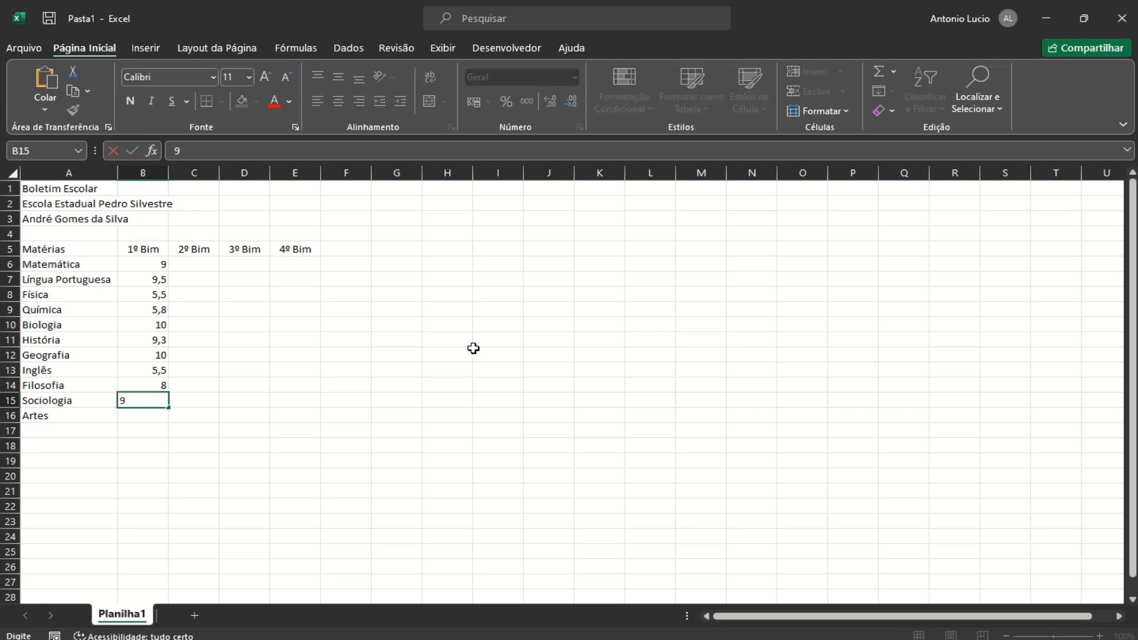
{"action": "key", "text": "Return"}
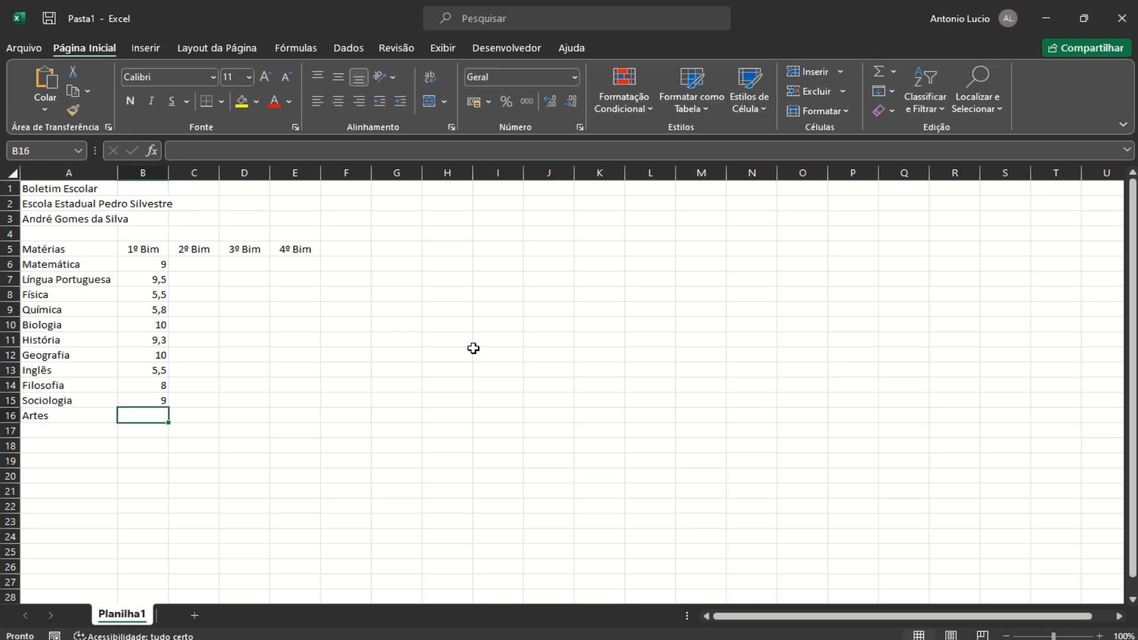
{"action": "type", "text": "8,8"}
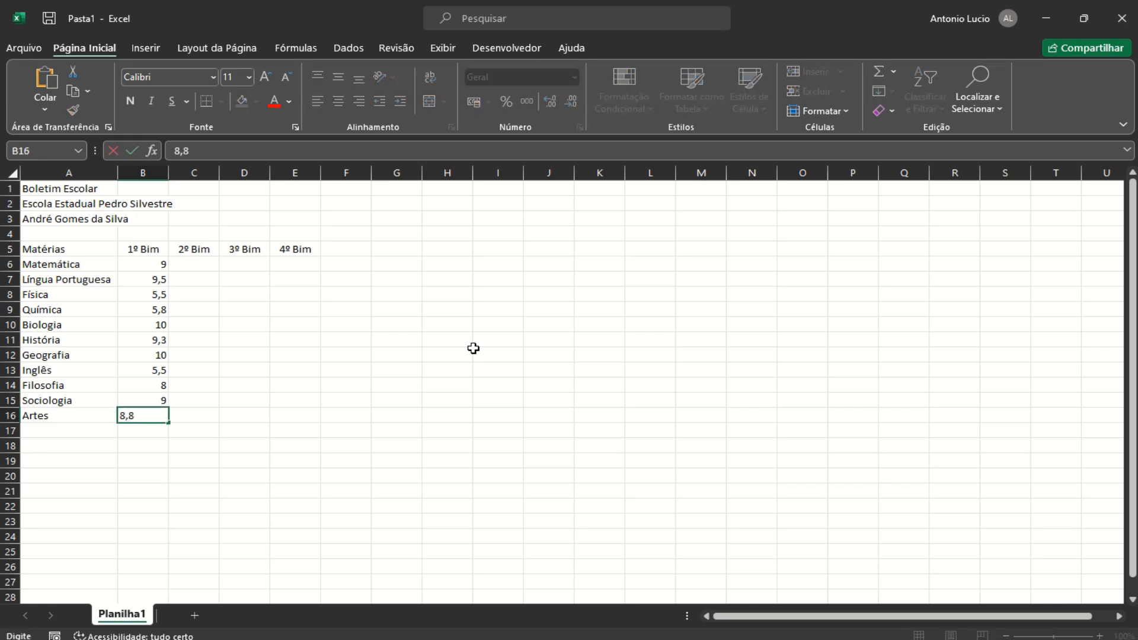
{"action": "left_click", "coordinate": [196, 262]}
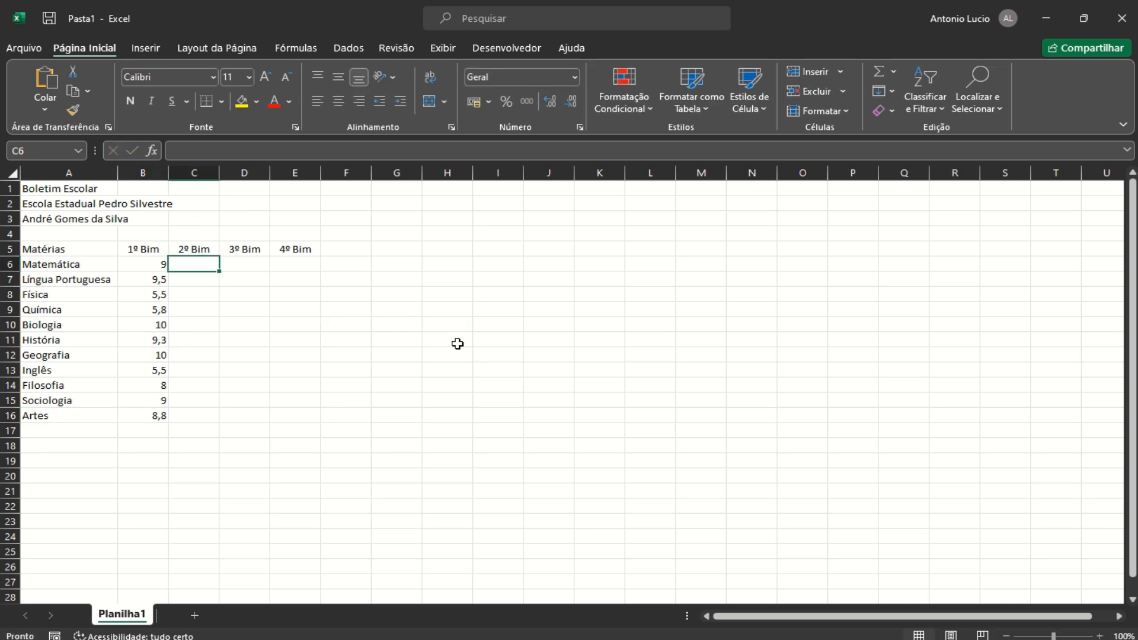
Enter 2º Bim grades 7, 9, 4,5, 5, 9,8 and 9,3 for Matemática through História
{"action": "type", "text": "7"}
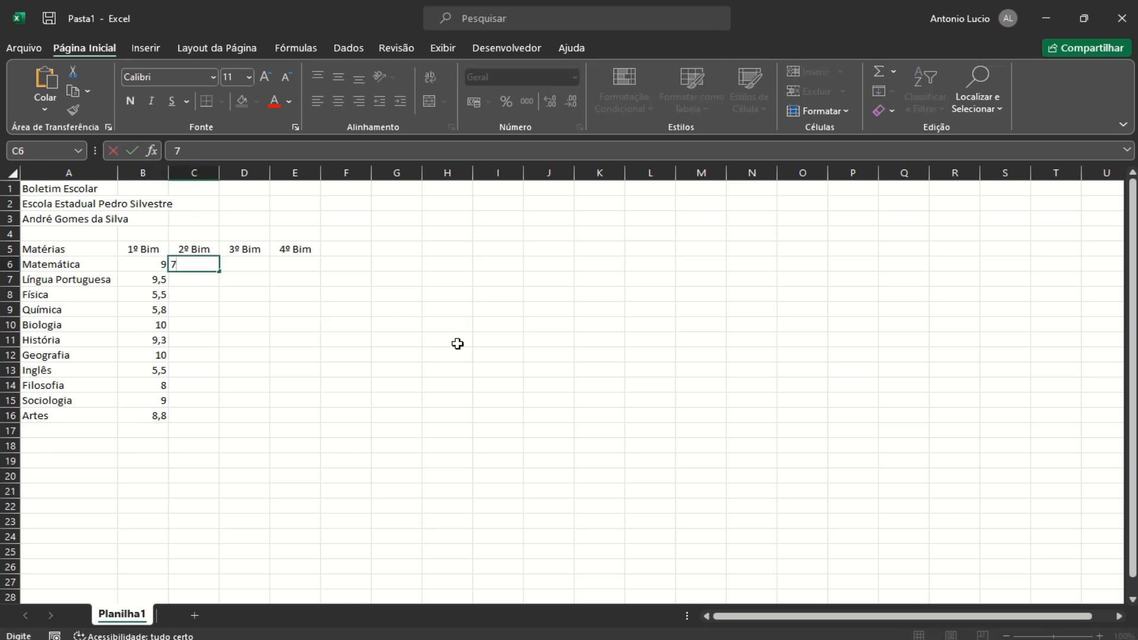
{"action": "key", "text": "Return"}
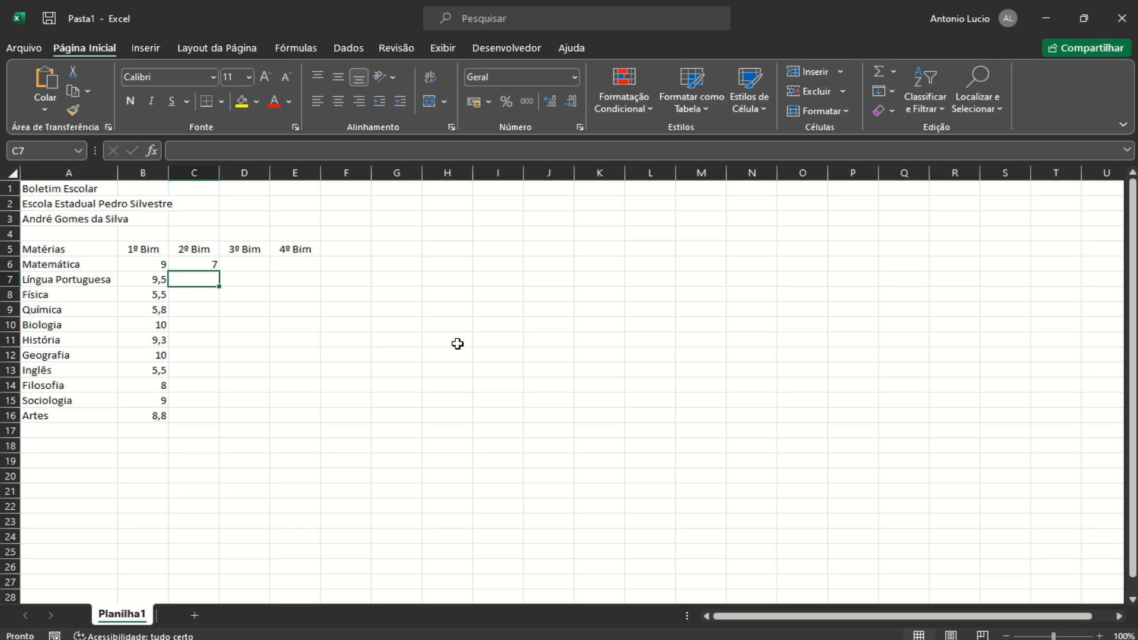
{"action": "type", "text": "9"}
{"action": "key", "text": "Return"}
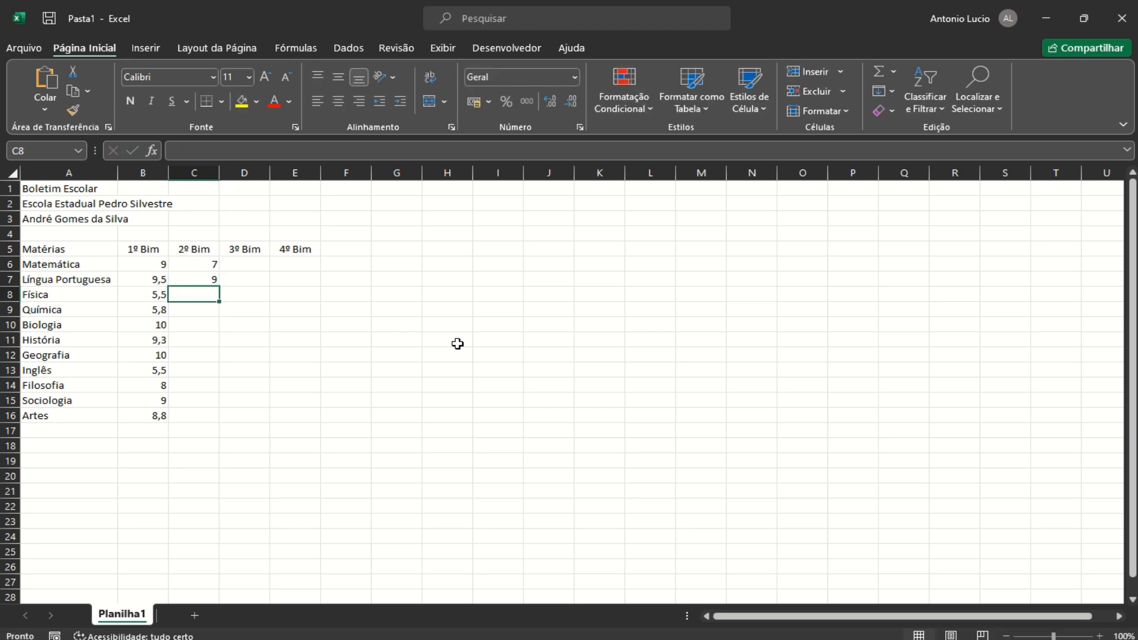
{"action": "type", "text": "4,5"}
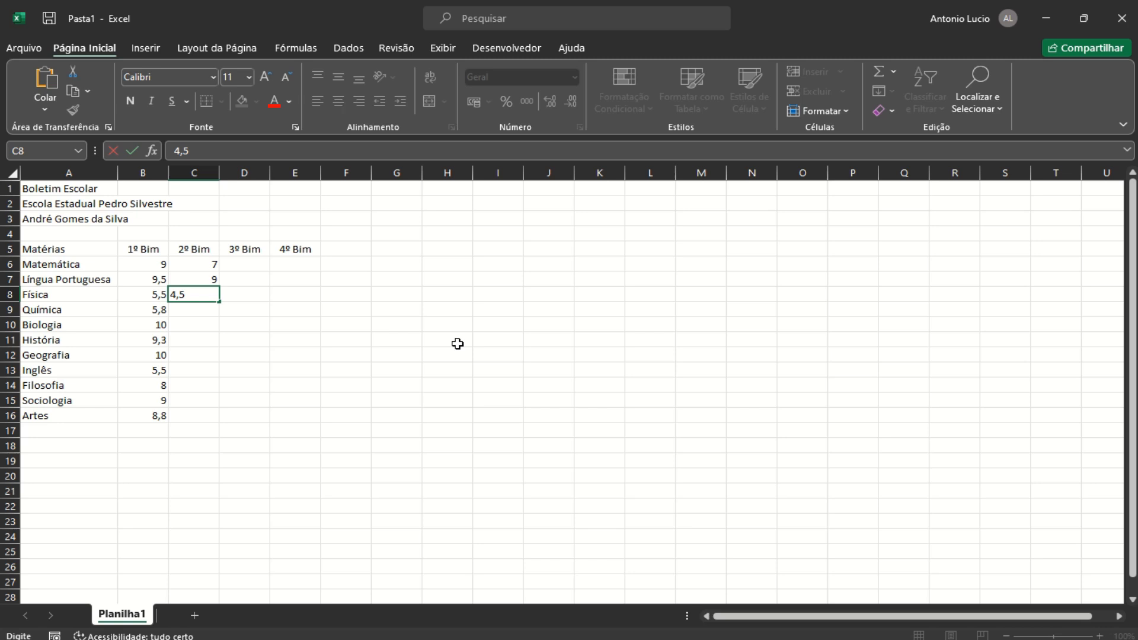
{"action": "key", "text": "Return"}
{"action": "type", "text": "5"}
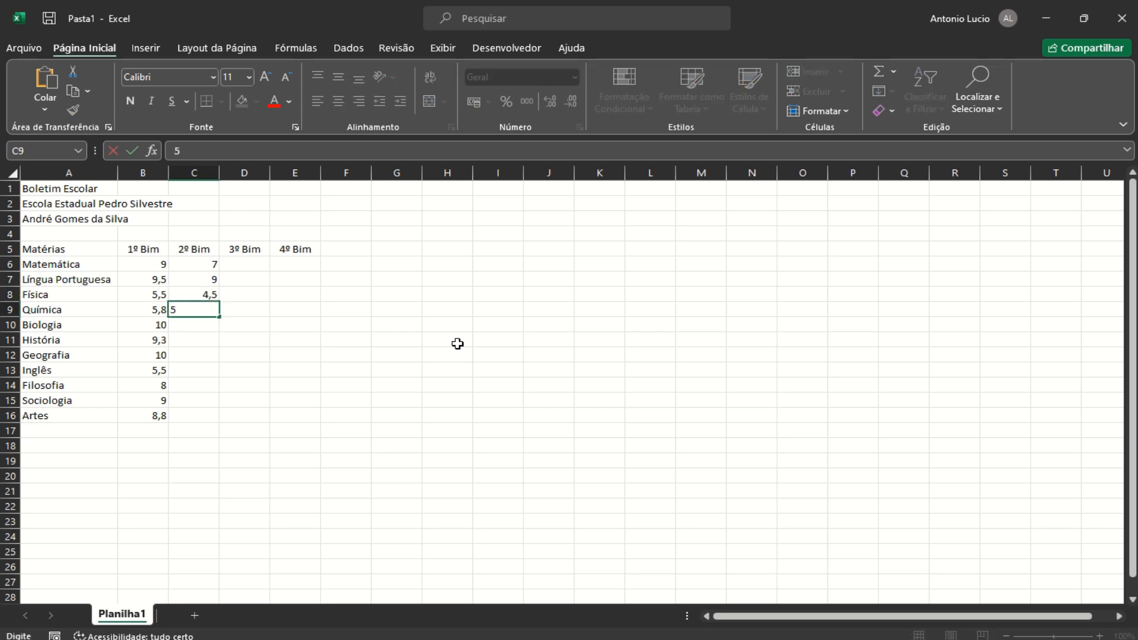
{"action": "key", "text": "Return"}
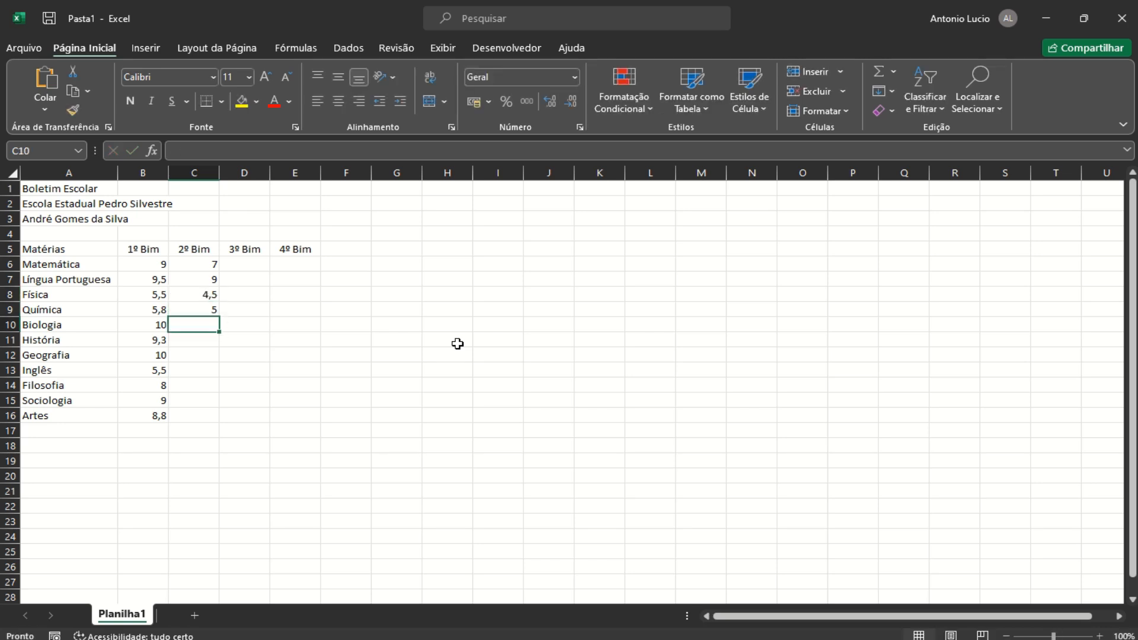
{"action": "type", "text": "9,8"}
{"action": "key", "text": "Return"}
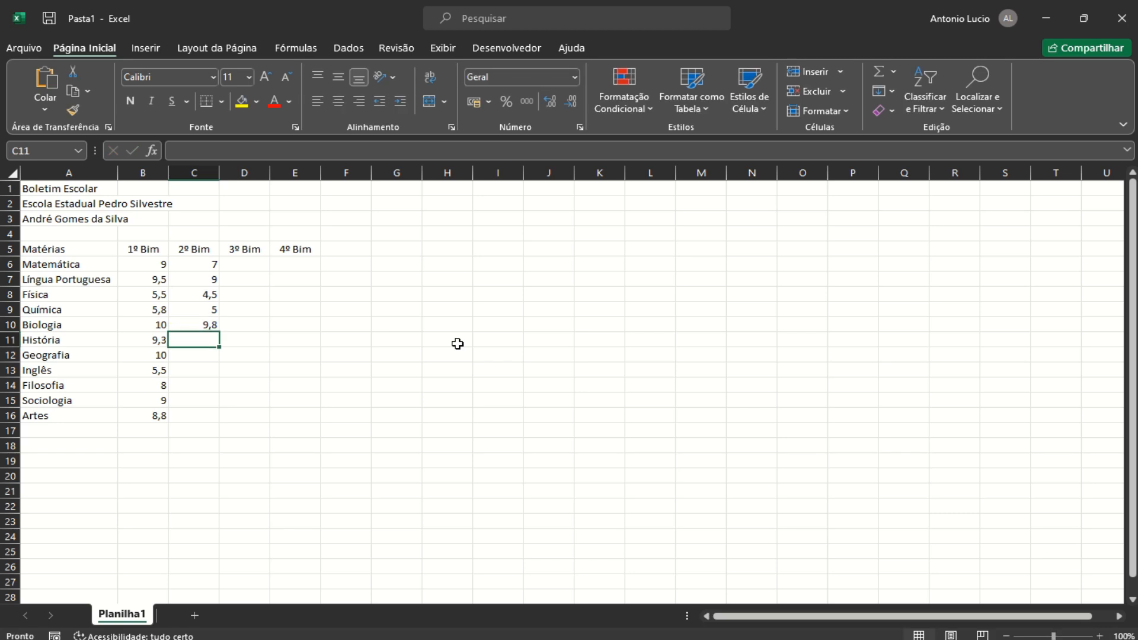
{"action": "type", "text": "9,3"}
{"action": "key", "text": "Return"}
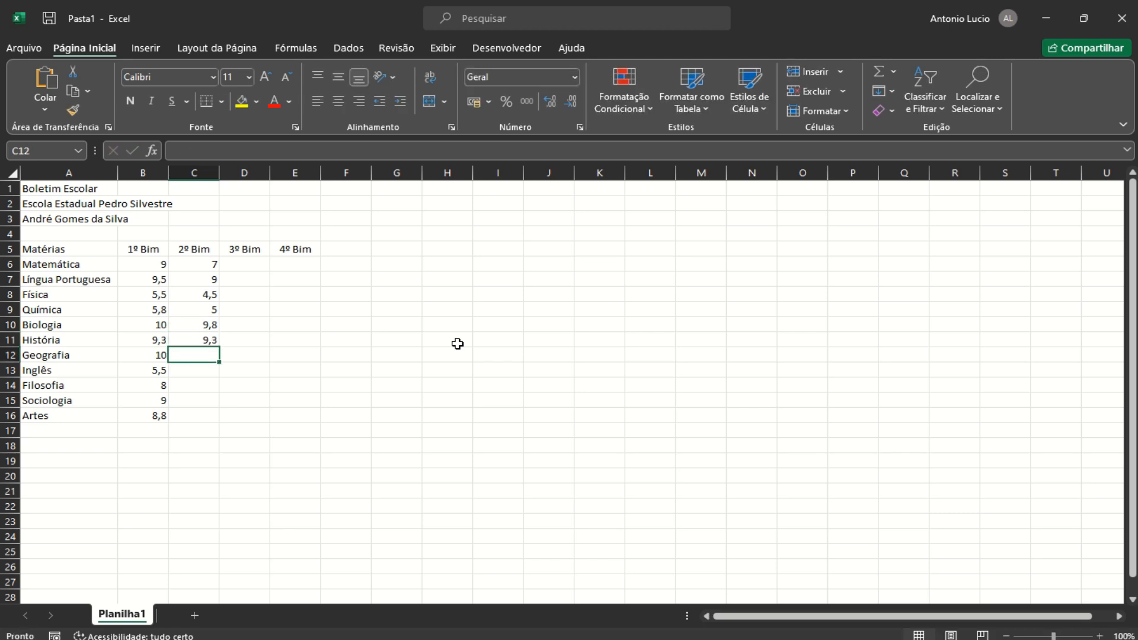
Enter 2º Bim grades 9,5, 5, 8, 9,2 and 10 for Geografia through Artes
{"action": "type", "text": "9,5"}
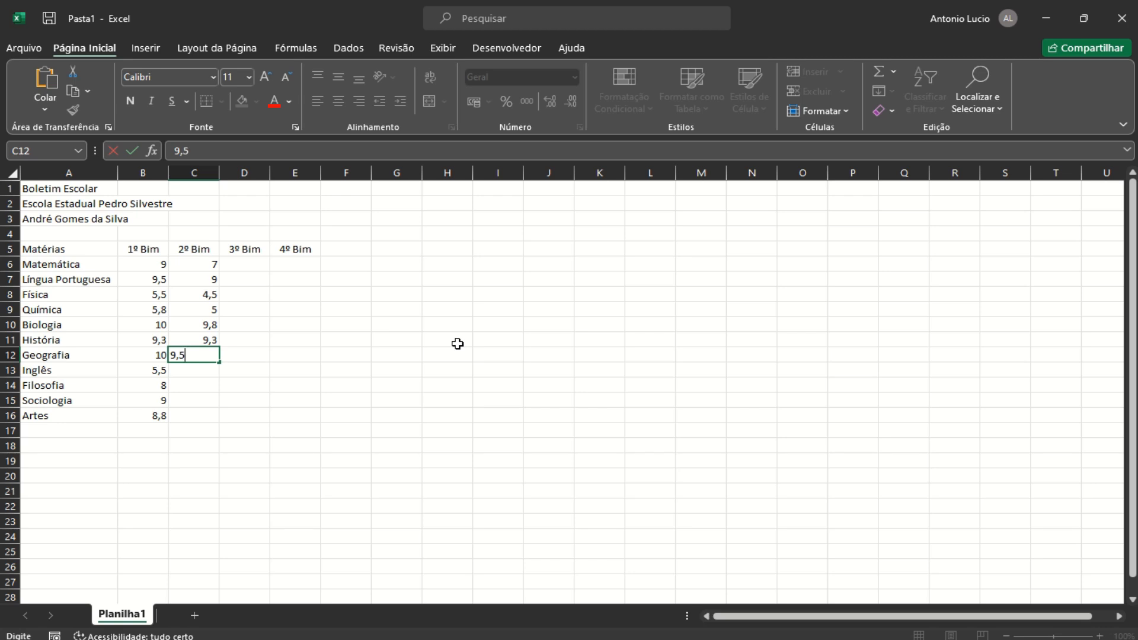
{"action": "key", "text": "Return"}
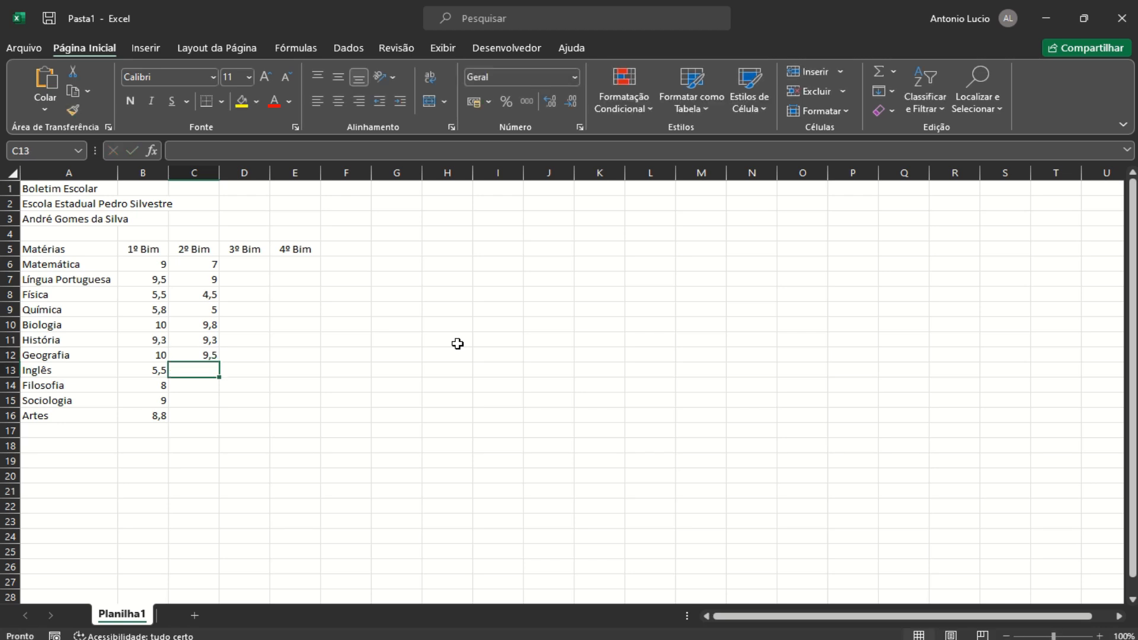
{"action": "type", "text": "5"}
{"action": "key", "text": "Return"}
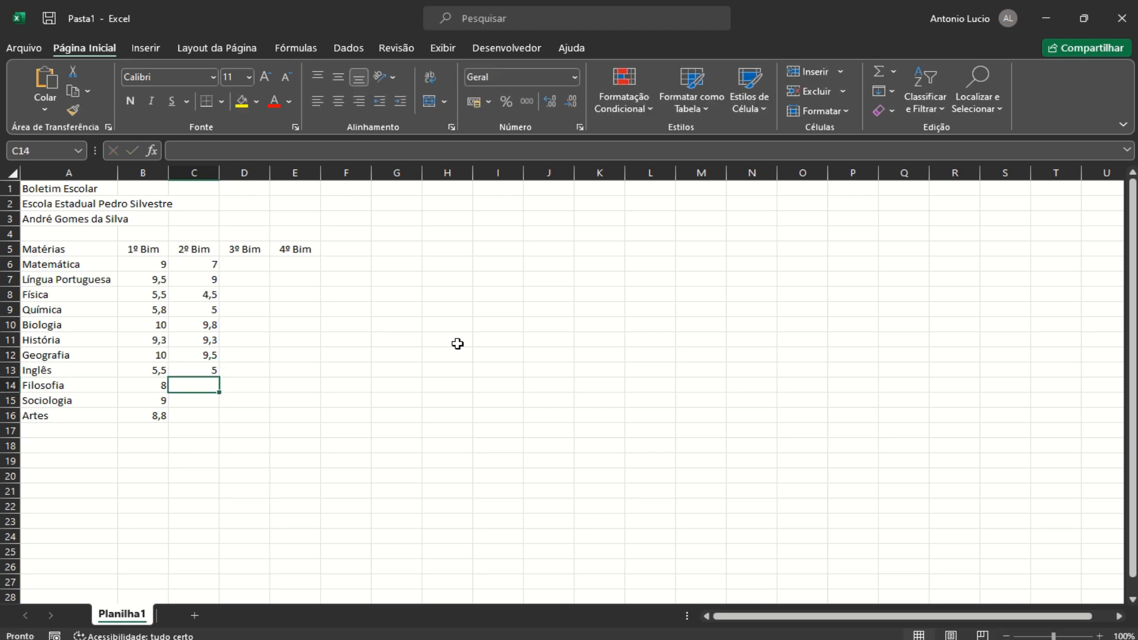
{"action": "type", "text": "8"}
{"action": "key", "text": "Return"}
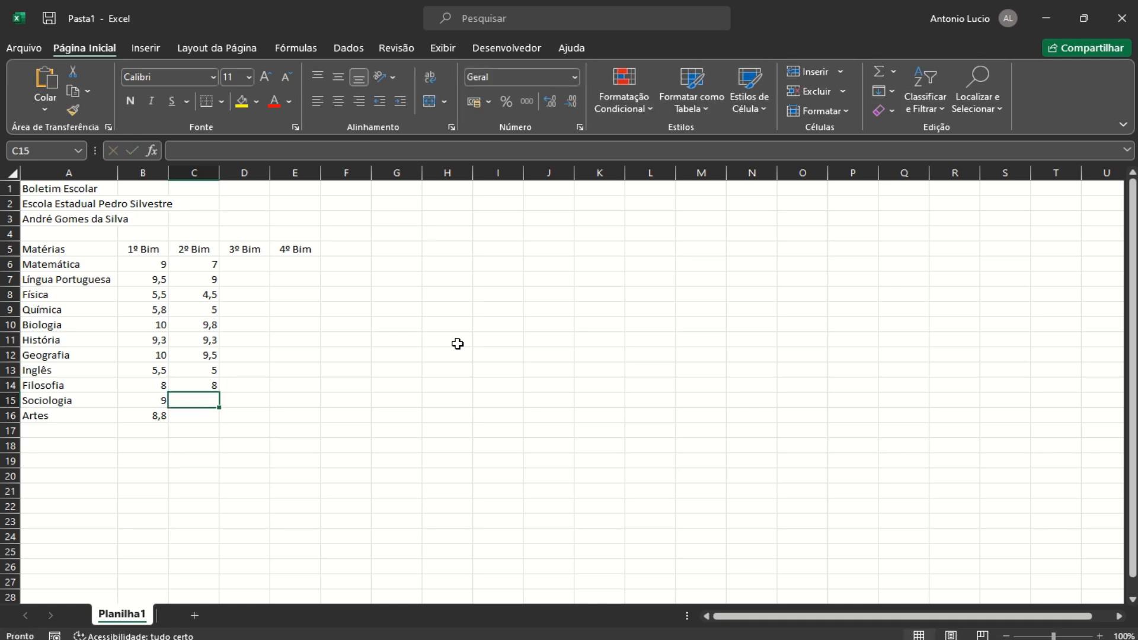
{"action": "type", "text": "9,2"}
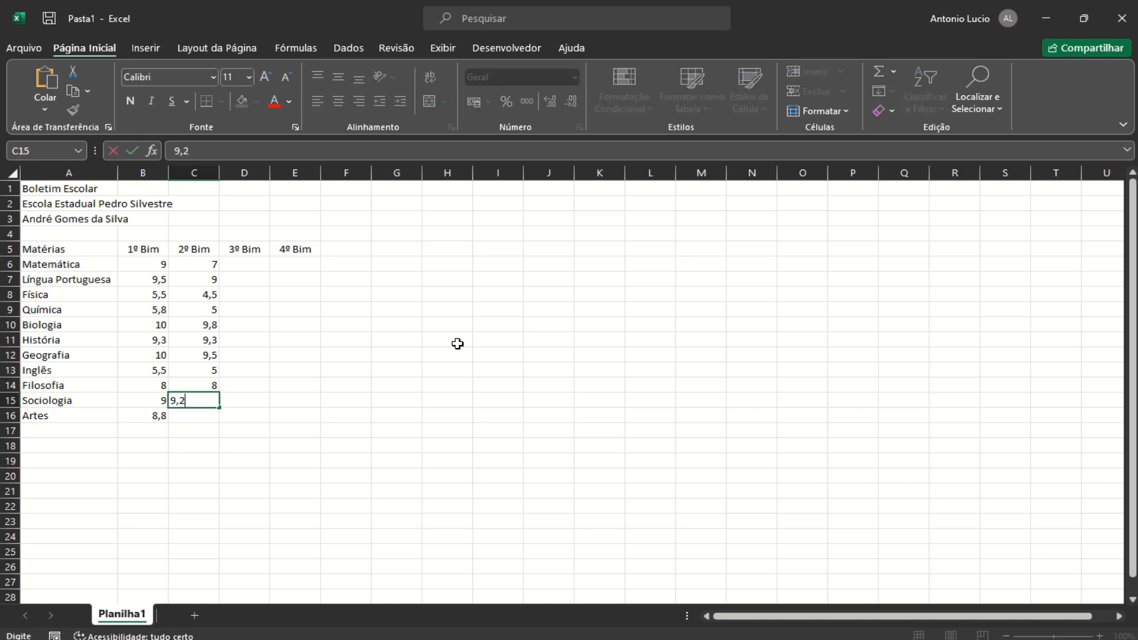
{"action": "key", "text": "Return"}
{"action": "type", "text": "10"}
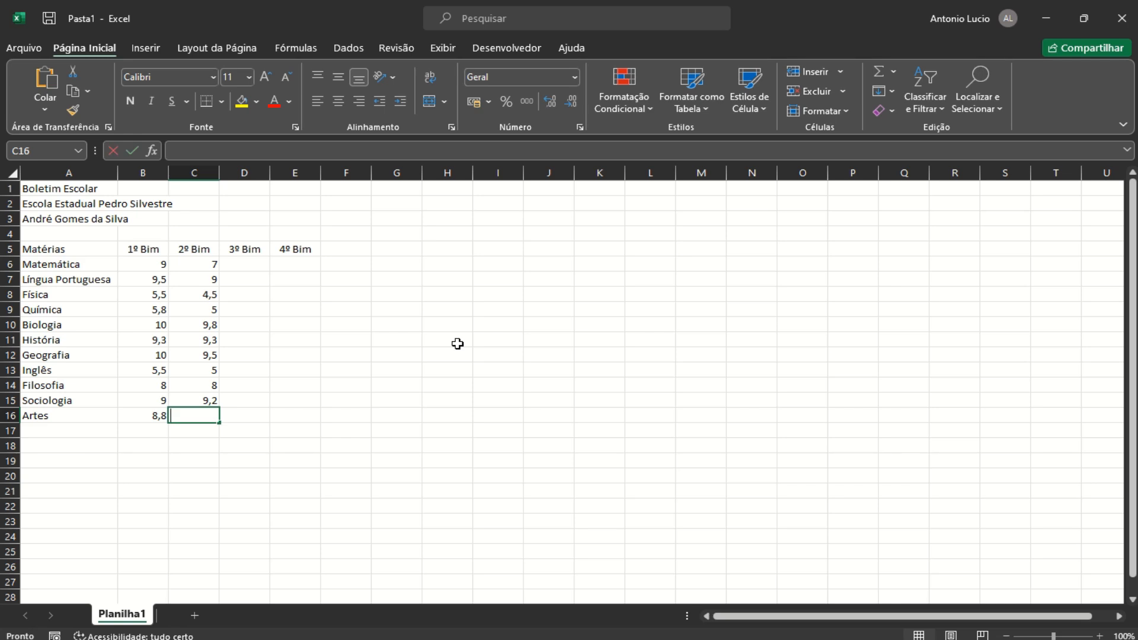
Enter 3º Bim grades 7,8, 8,5, 3,5, 4, 8,8 and 9 for Matemática through História
{"action": "left_click", "coordinate": [243, 265]}
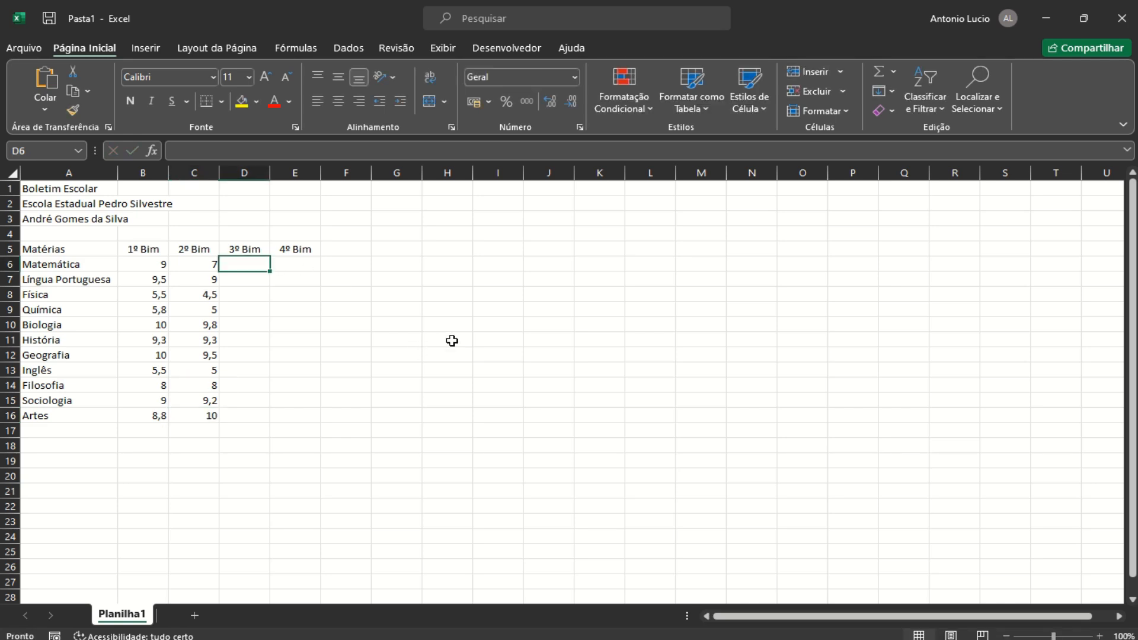
{"action": "type", "text": "7,8"}
{"action": "key", "text": "Return"}
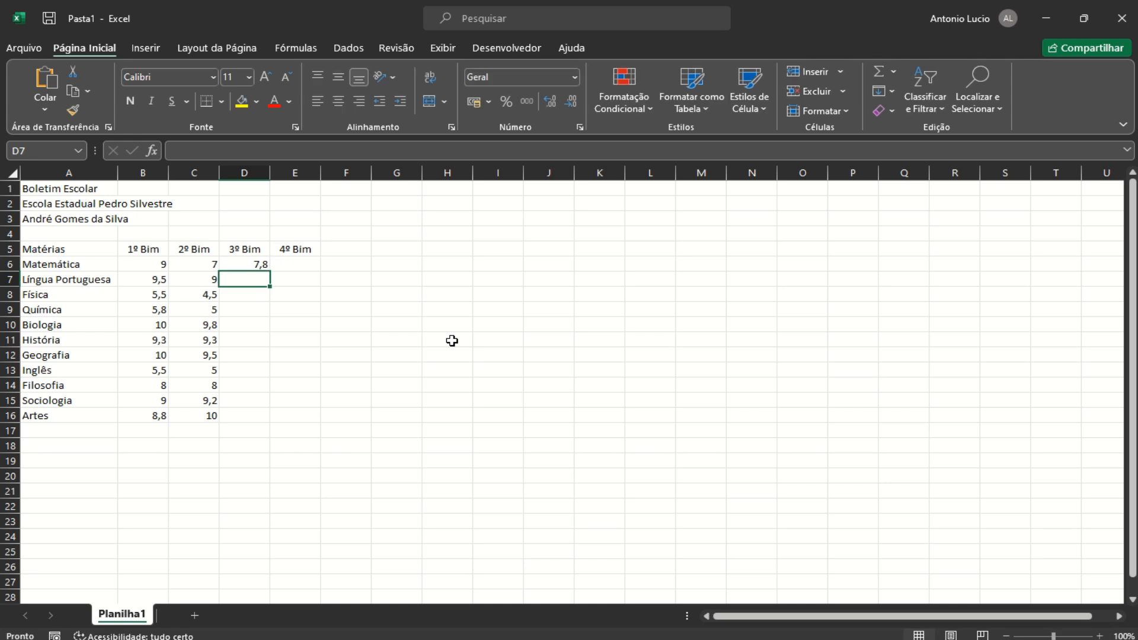
{"action": "type", "text": "8,5"}
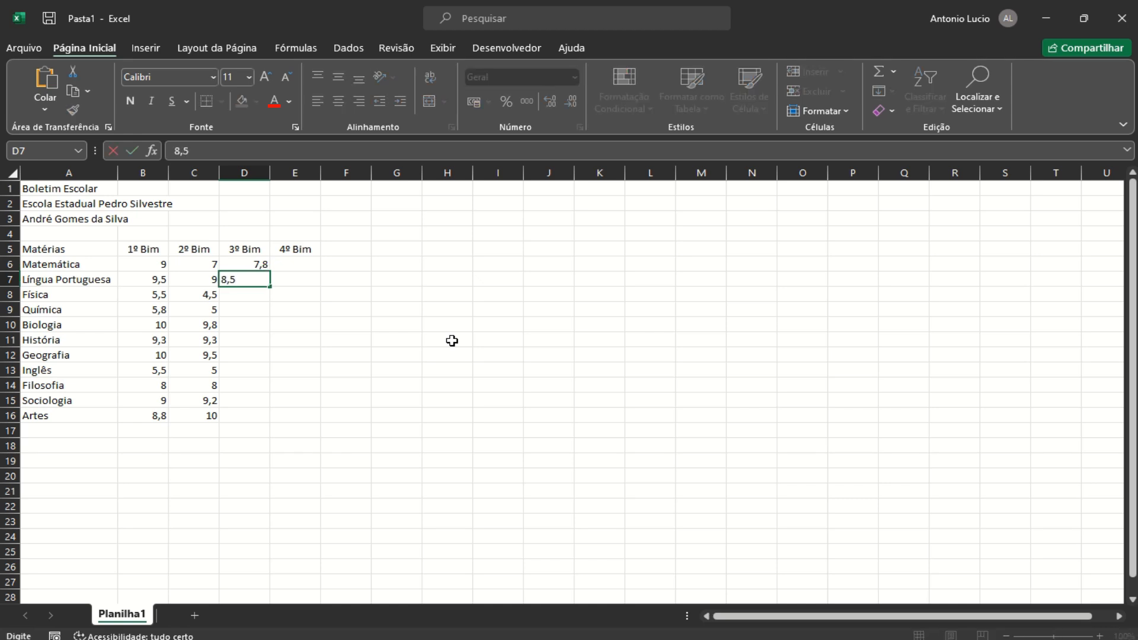
{"action": "key", "text": "Return"}
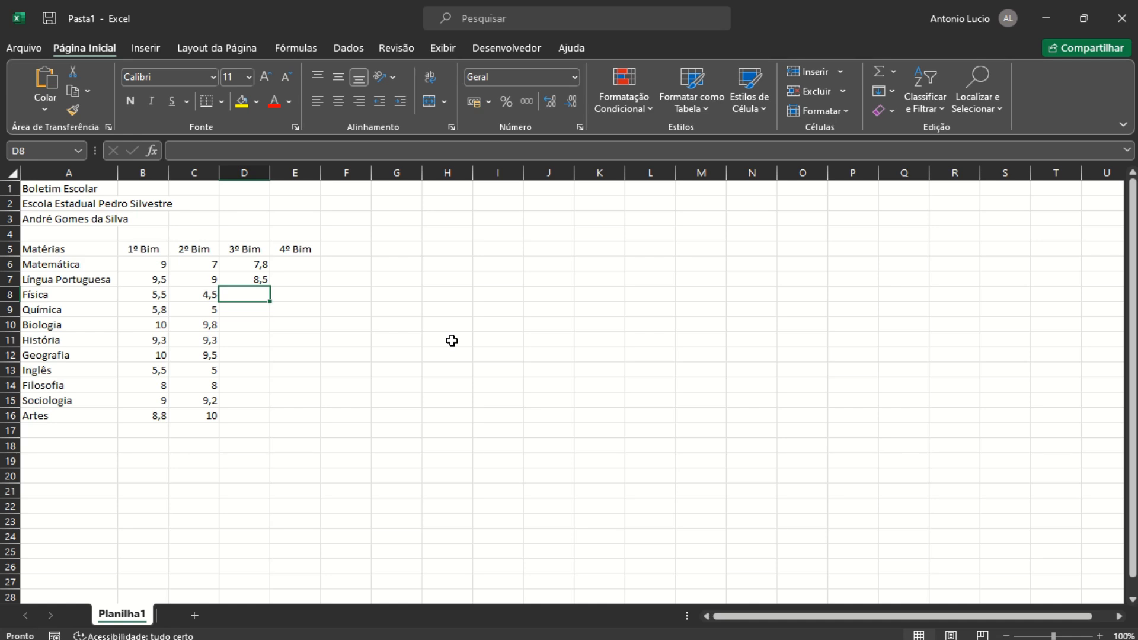
{"action": "type", "text": "3,5"}
{"action": "key", "text": "Return"}
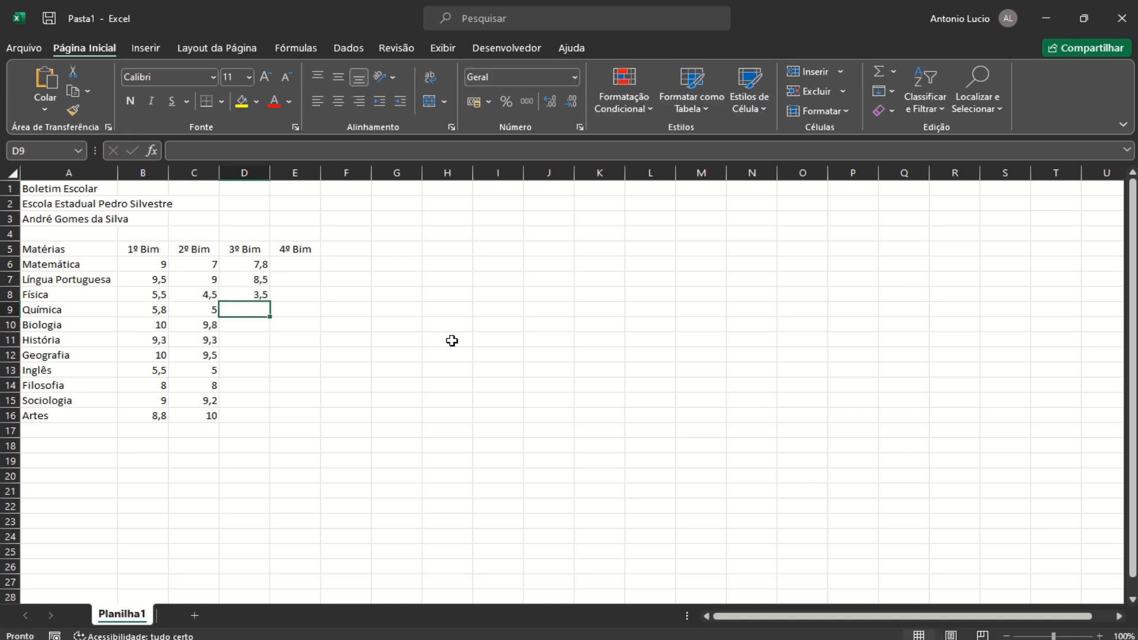
{"action": "type", "text": "4"}
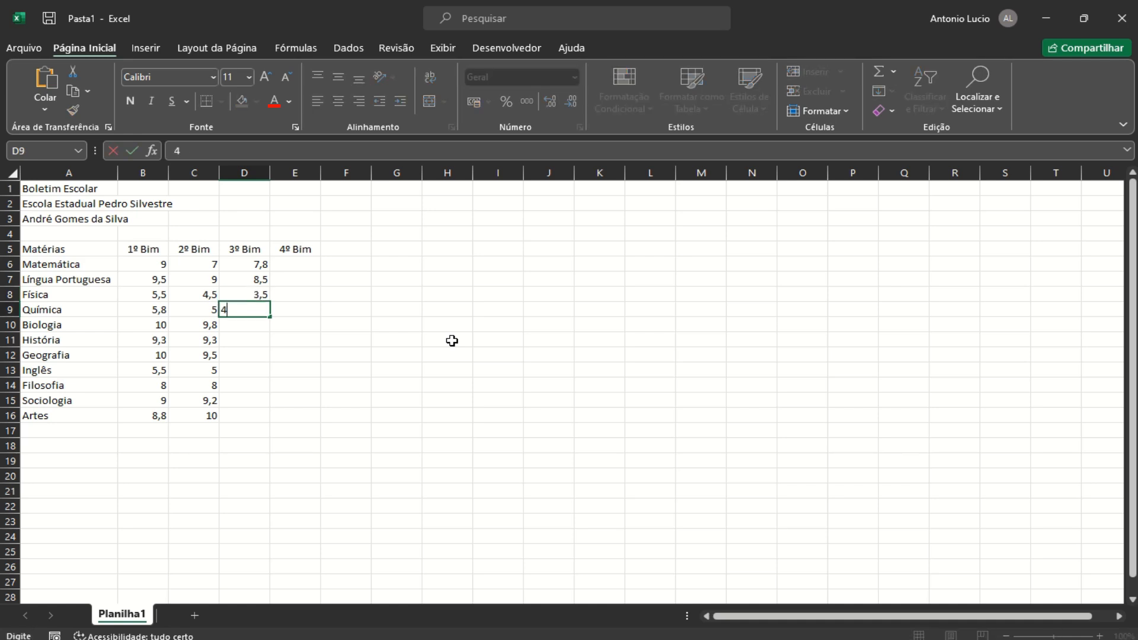
{"action": "key", "text": "Return"}
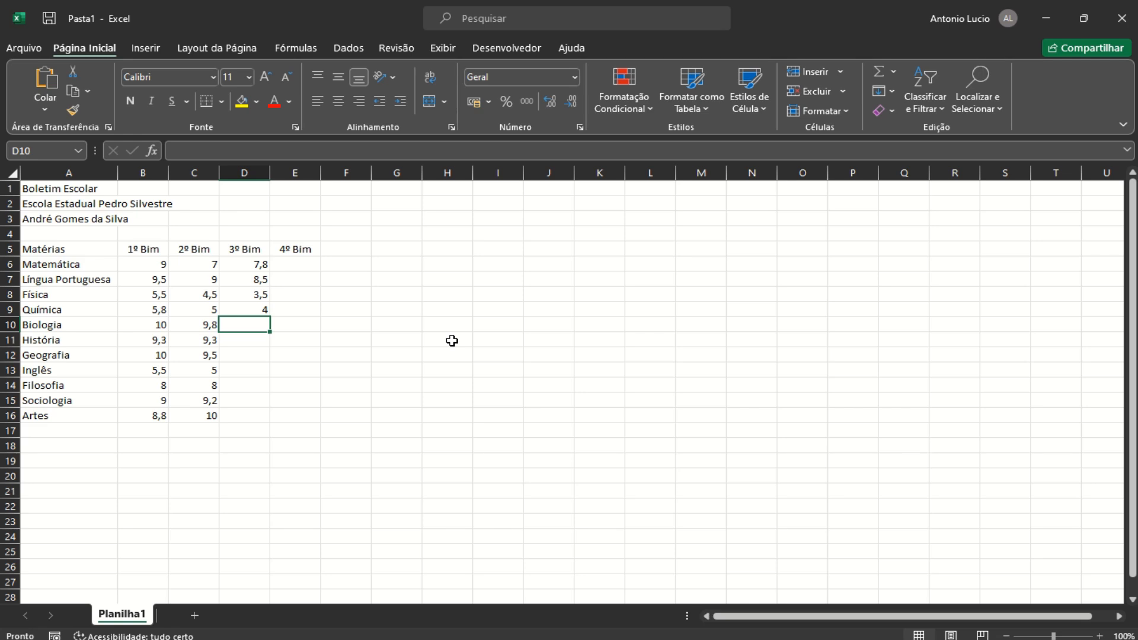
{"action": "type", "text": "8,8"}
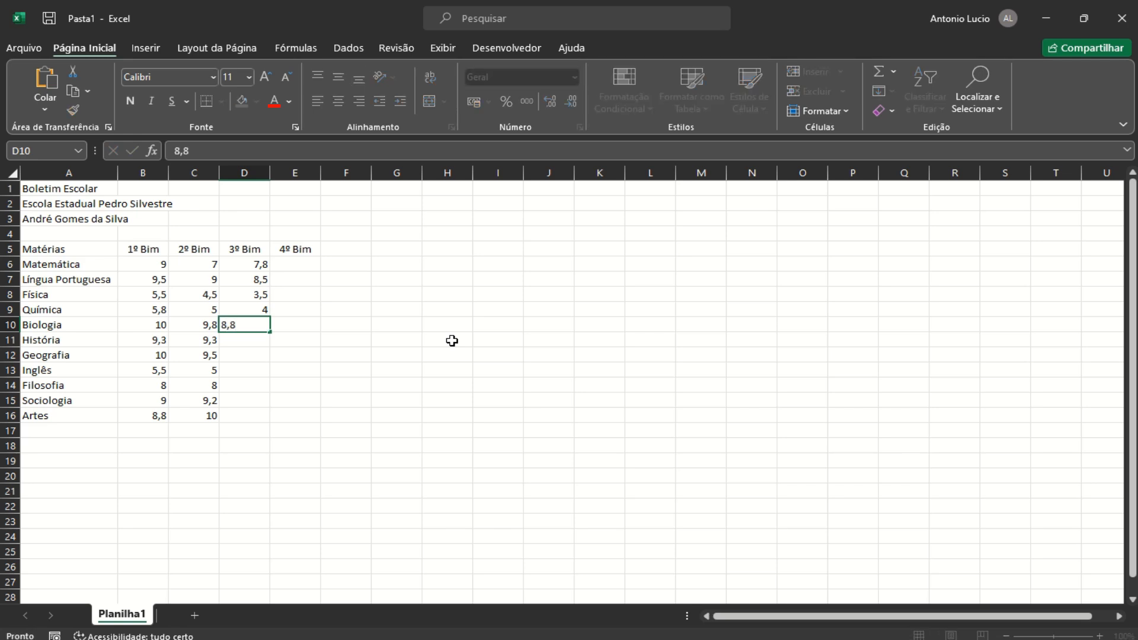
{"action": "key", "text": "Return"}
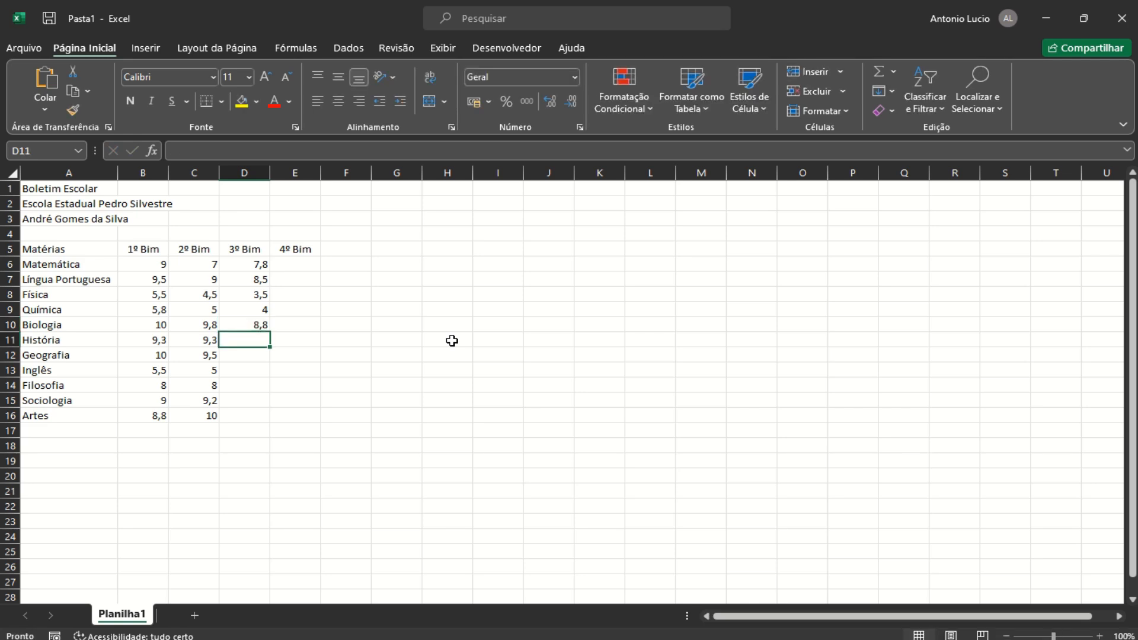
{"action": "type", "text": "9"}
{"action": "key", "text": "Return"}
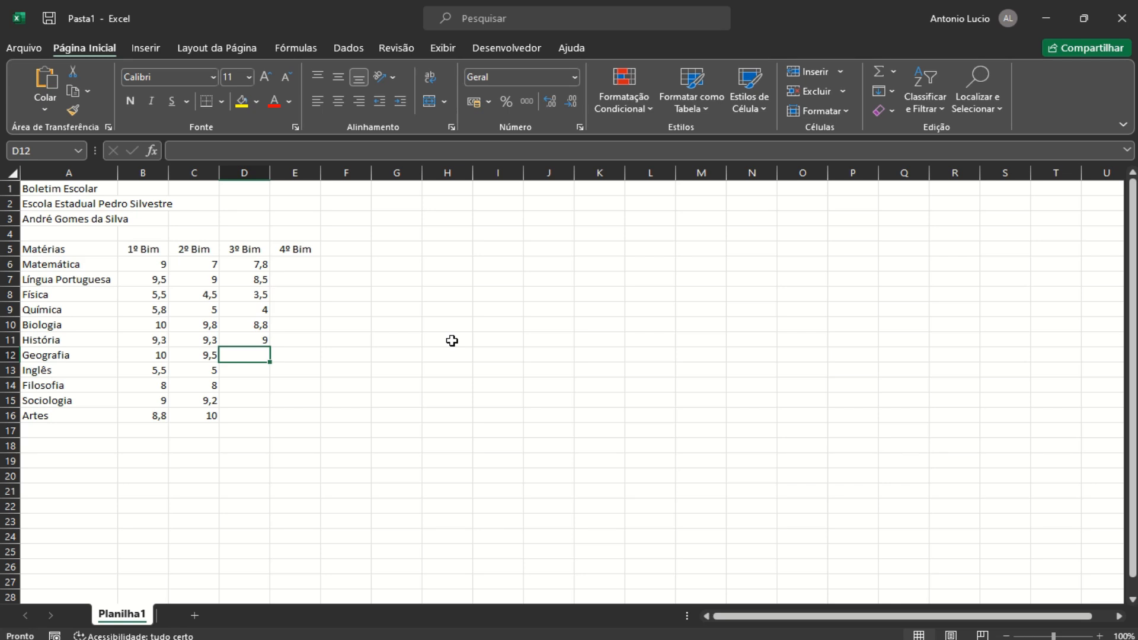
Enter 3º Bim grades 9,2, 4,5, 9, 9,5 and 9,2 for Geografia through Artes
{"action": "type", "text": "9,2"}
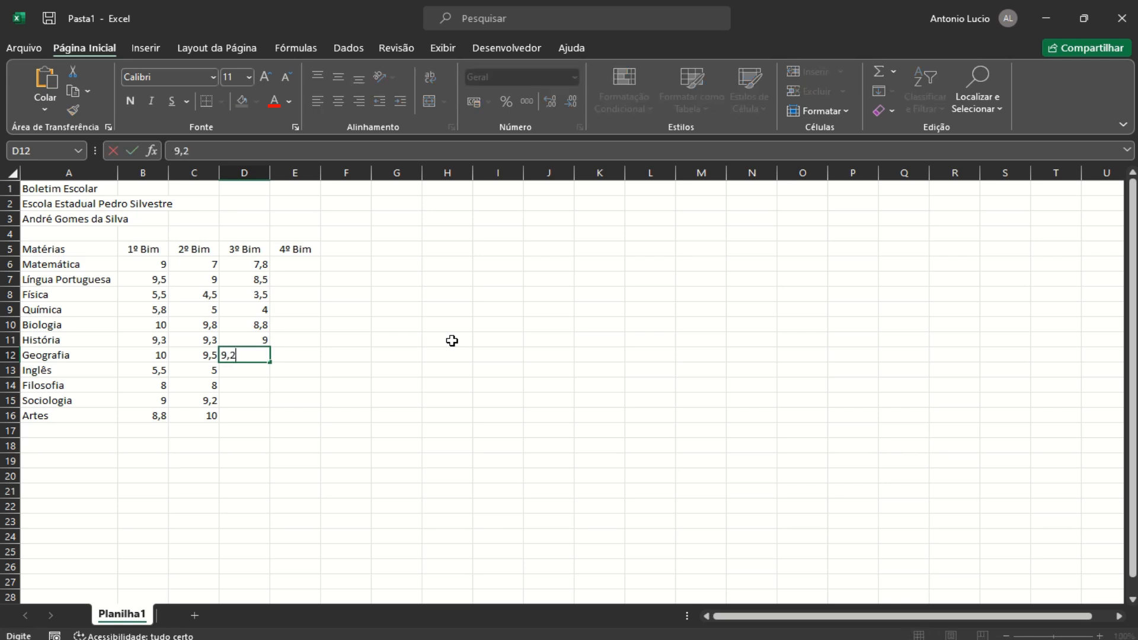
{"action": "key", "text": "Return"}
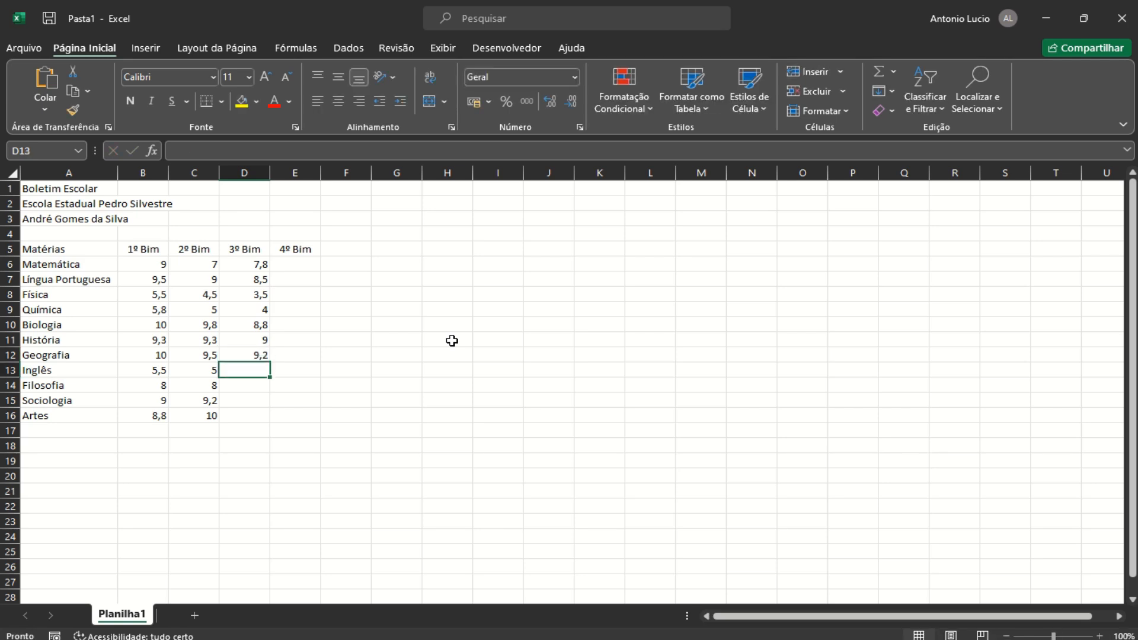
{"action": "type", "text": "4,"}
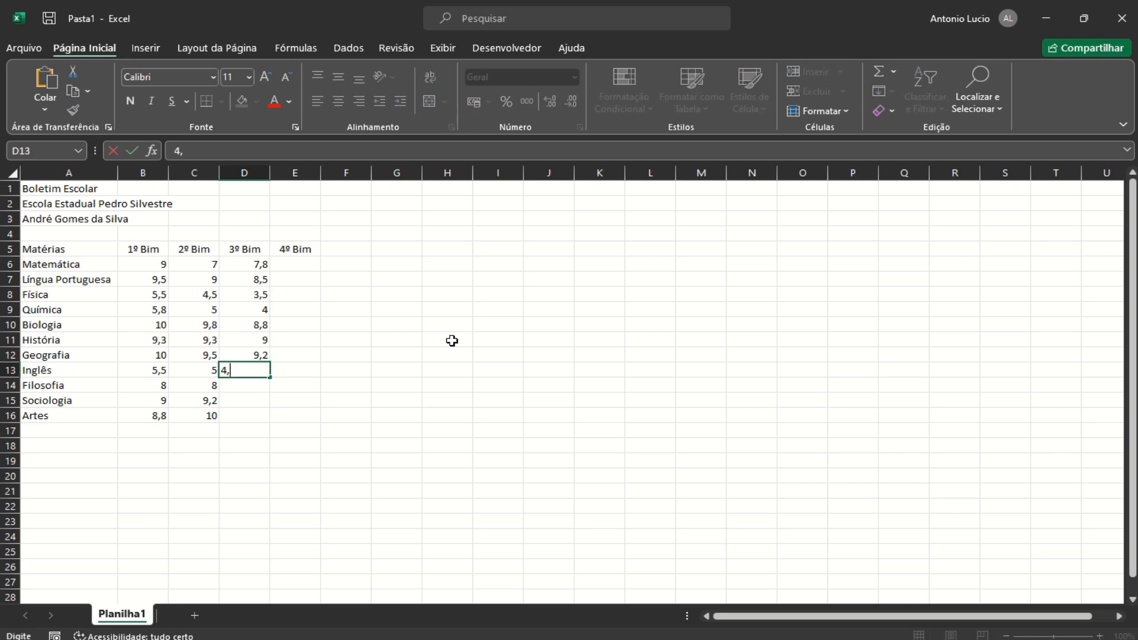
{"action": "type", "text": "5"}
{"action": "key", "text": "Return"}
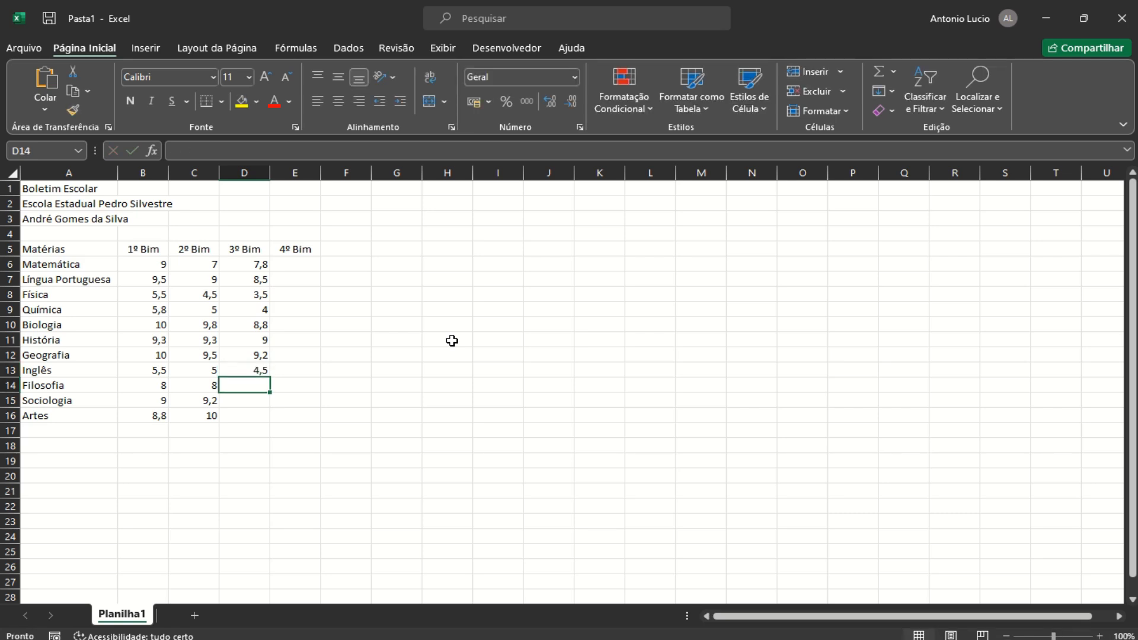
{"action": "type", "text": "9"}
{"action": "key", "text": "Return"}
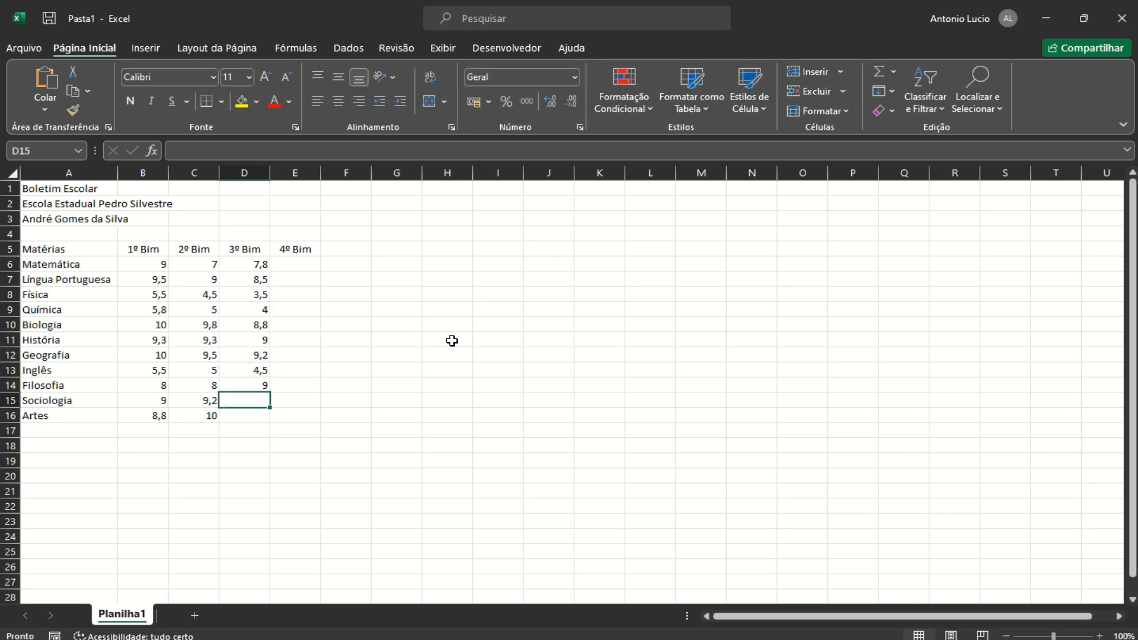
{"action": "type", "text": "9,5"}
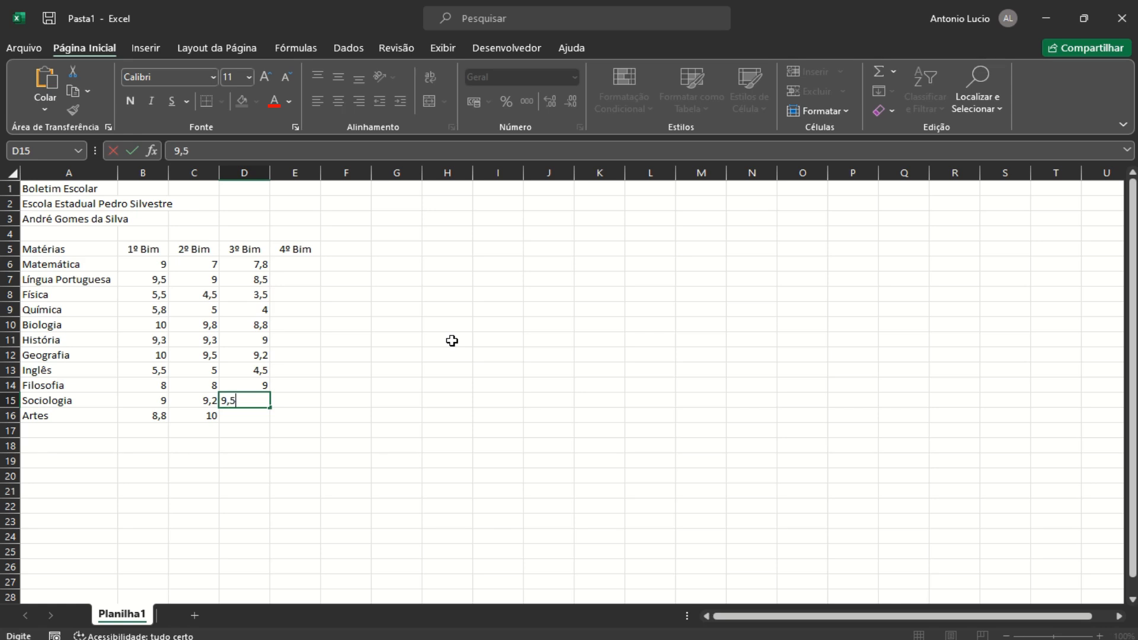
{"action": "key", "text": "Return"}
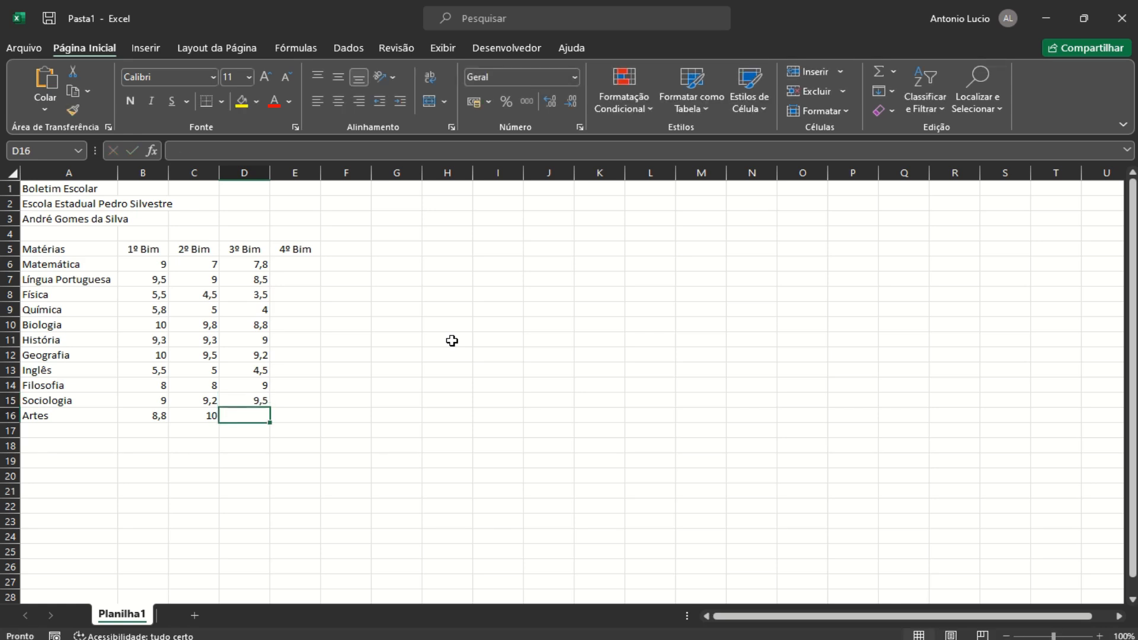
{"action": "type", "text": "9,2"}
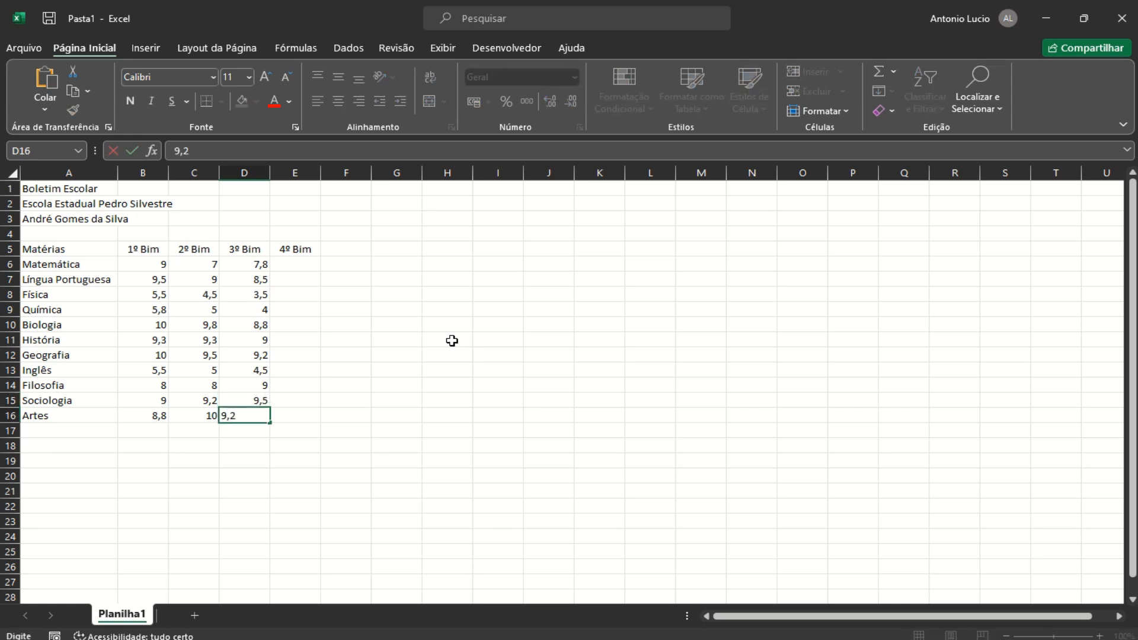
{"action": "key", "text": "Return"}
{"action": "left_click", "coordinate": [300, 263]}
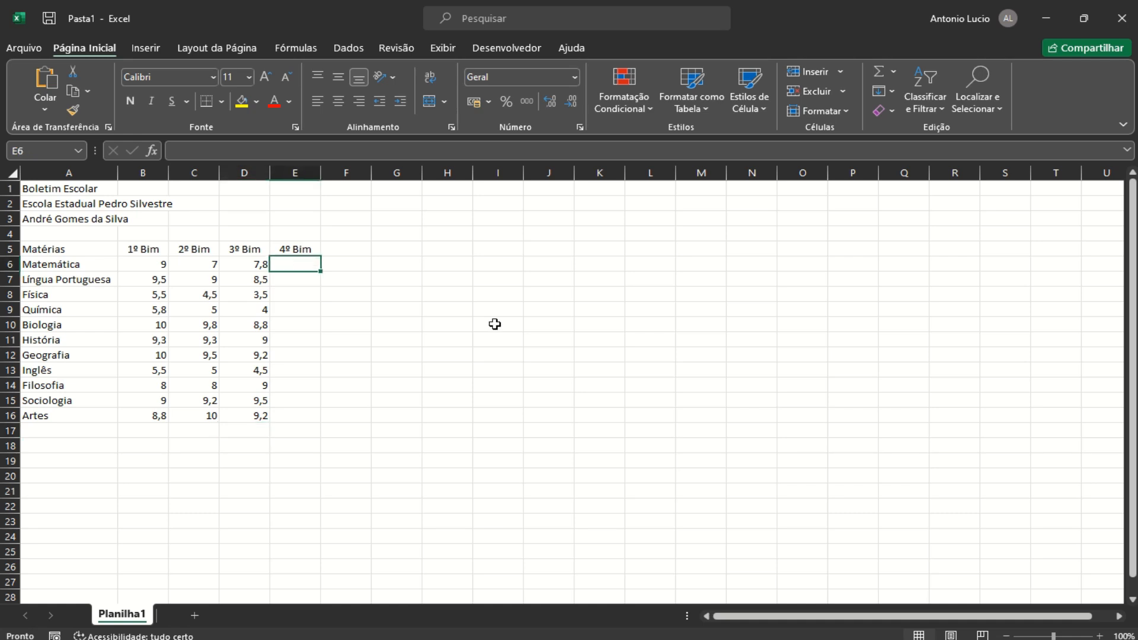
Enter 4º Bim grades 9, 9,3, 5, 5,3, 10 and 9,5 for Matemática through História
{"action": "type", "text": "9"}
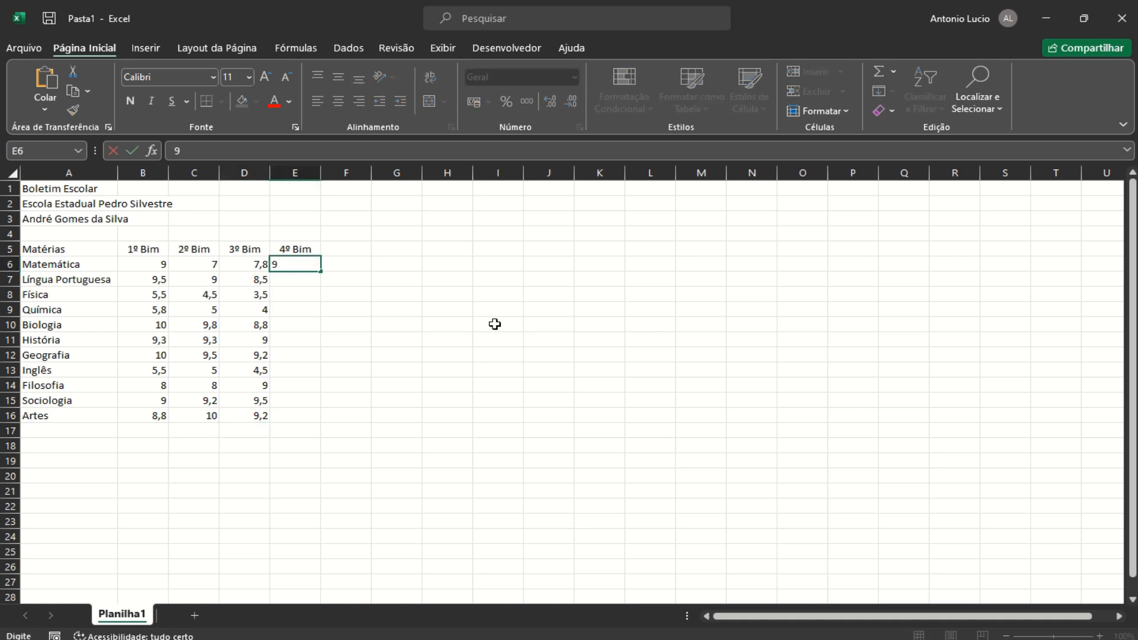
{"action": "key", "text": "Return"}
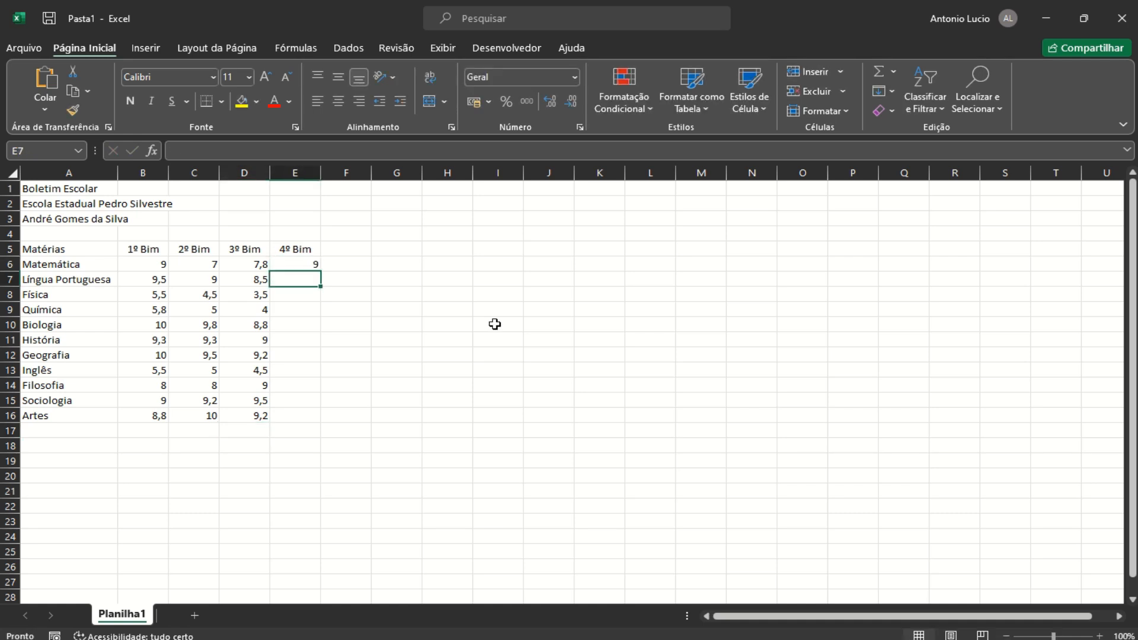
{"action": "type", "text": "9,3"}
{"action": "key", "text": "Return"}
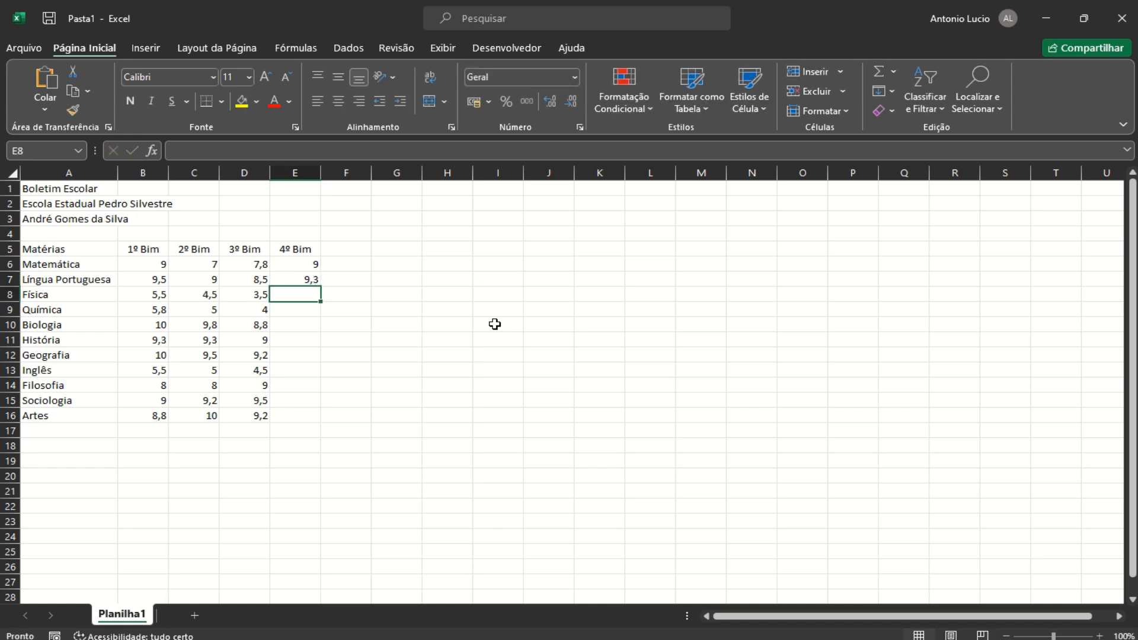
{"action": "type", "text": "5,1"}
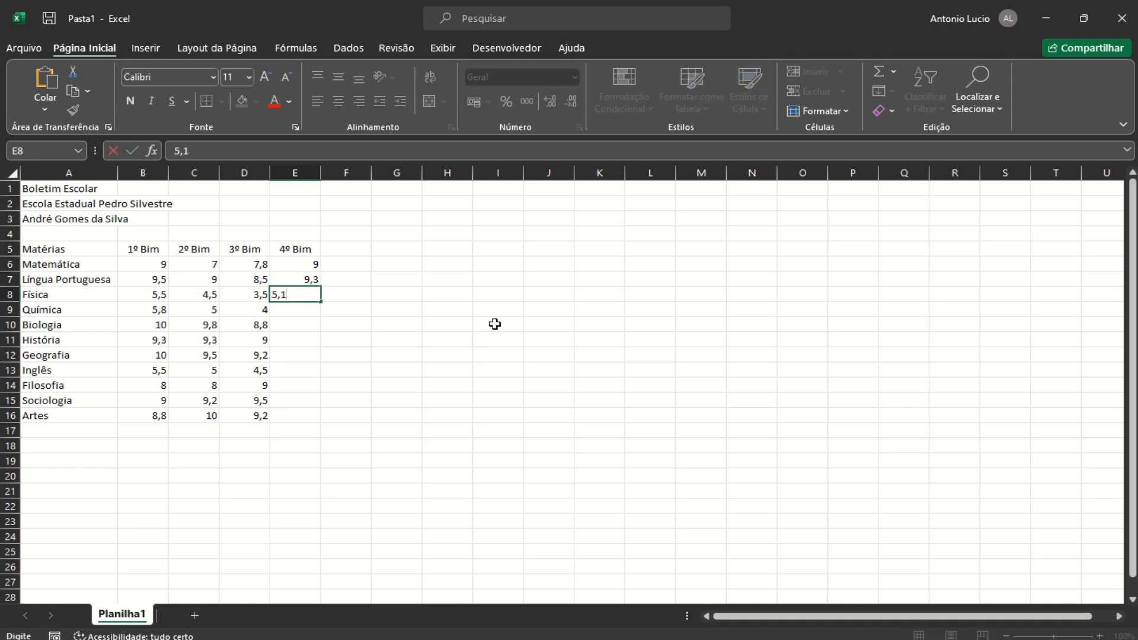
{"action": "key", "text": "Return"}
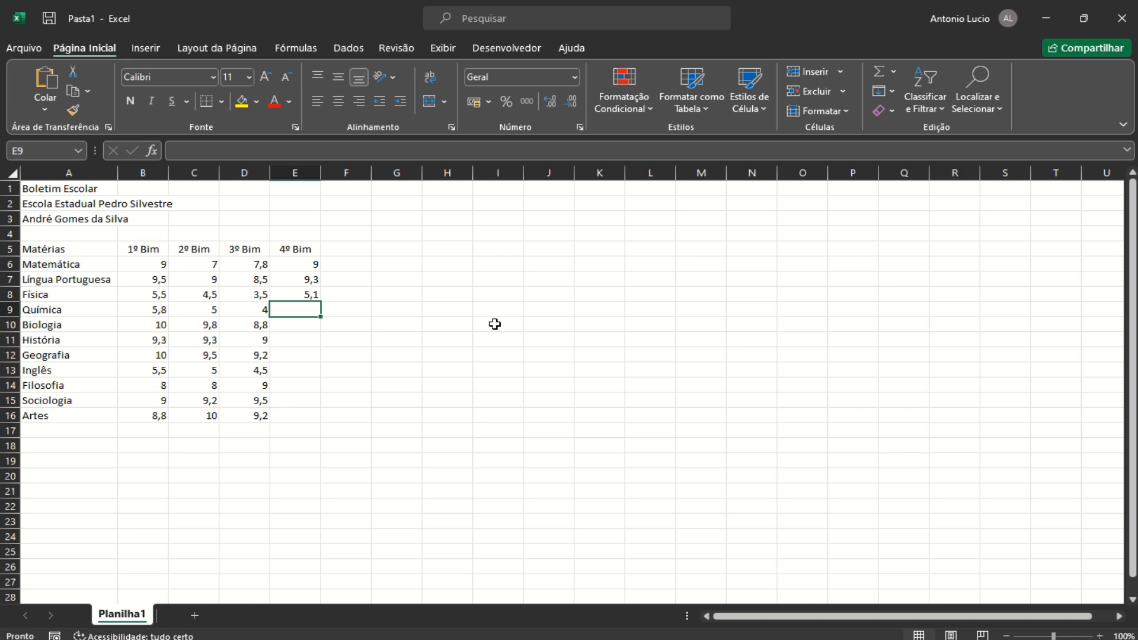
{"action": "type", "text": "5,3"}
{"action": "key", "text": "Return"}
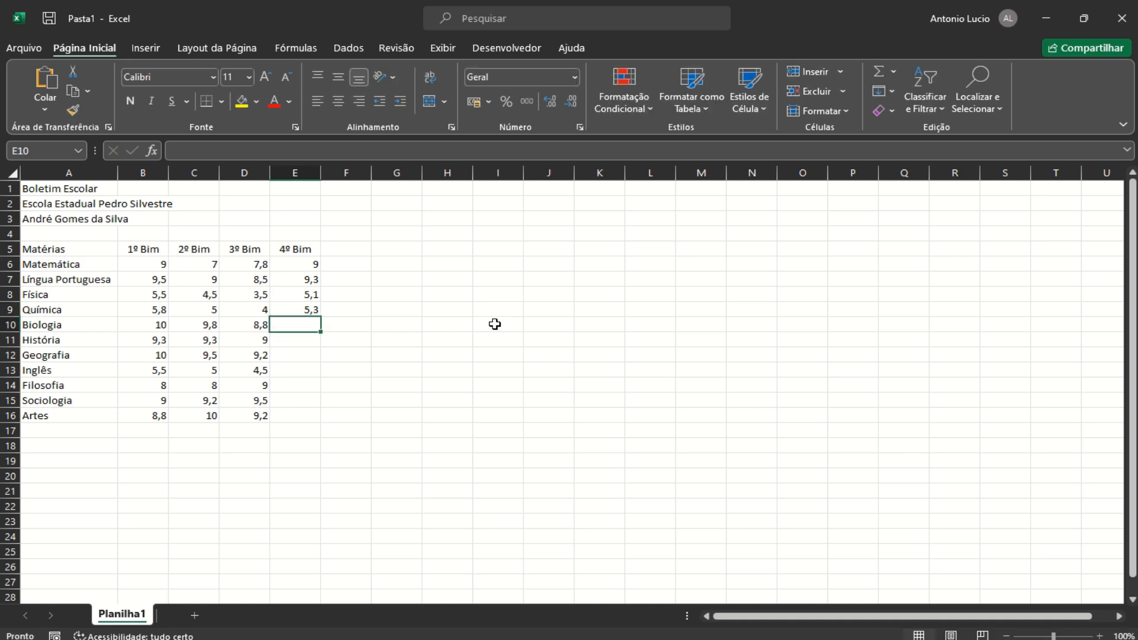
{"action": "type", "text": "10"}
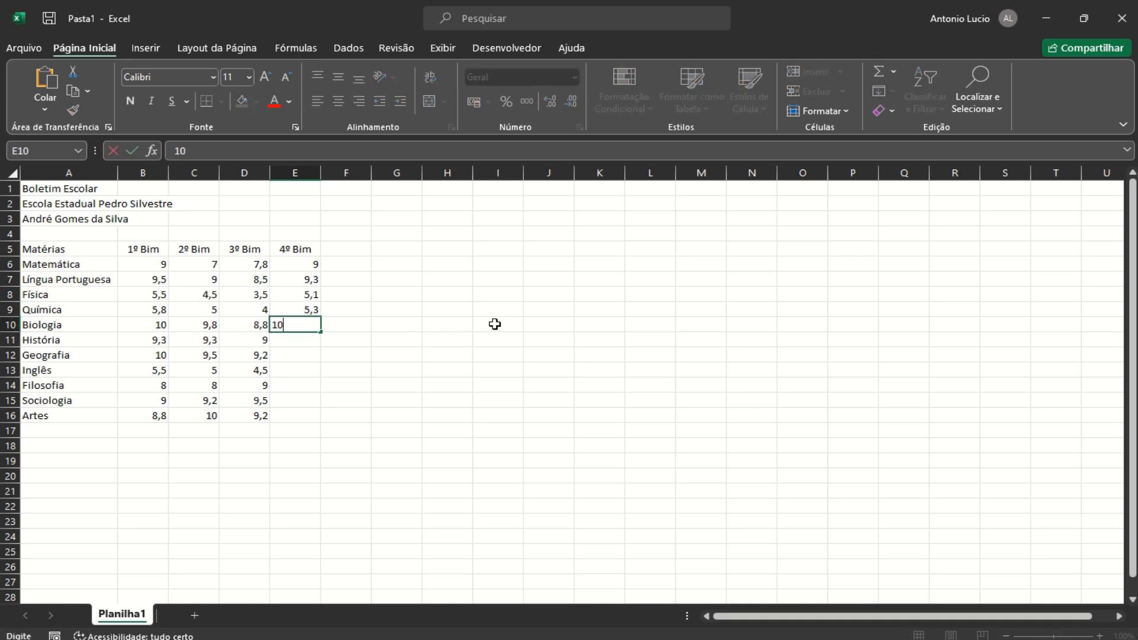
{"action": "key", "text": "Return"}
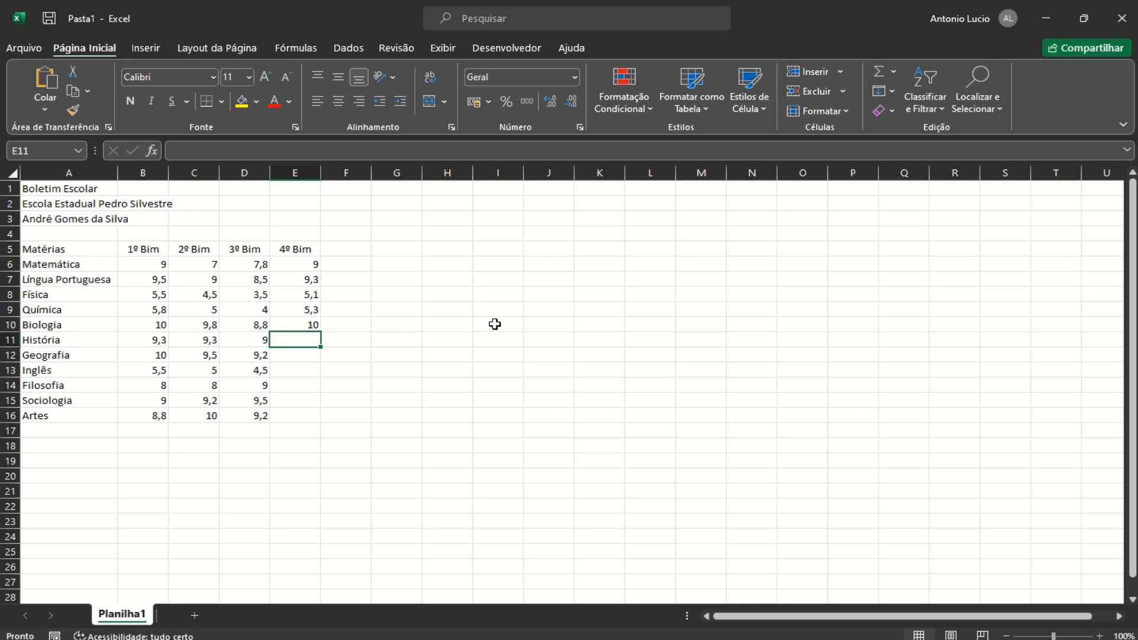
{"action": "type", "text": "9,5"}
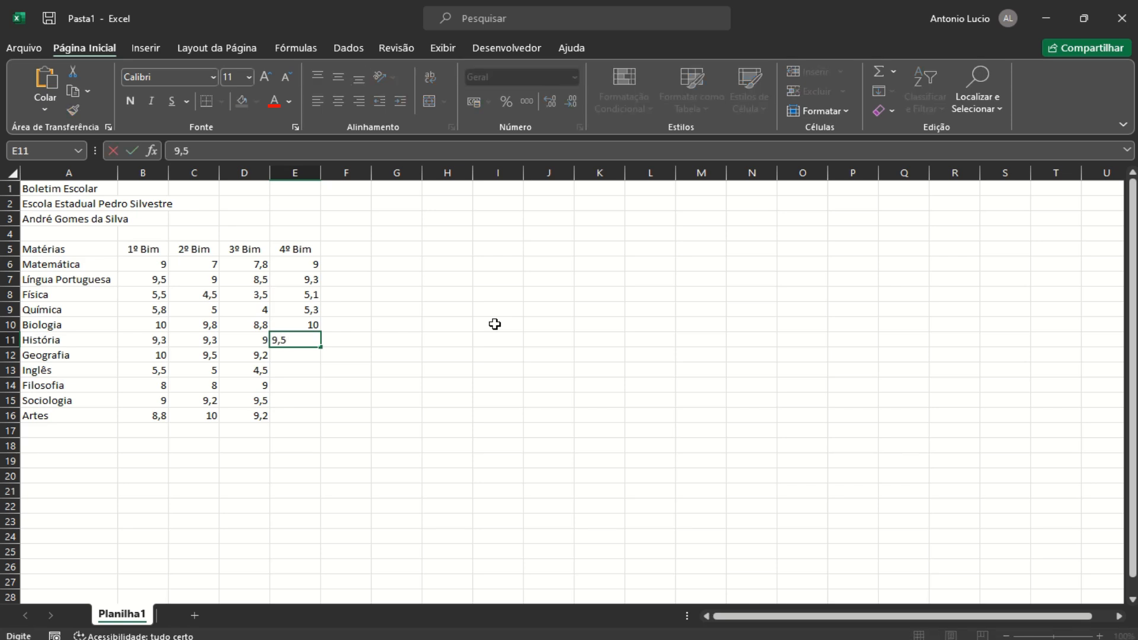
{"action": "key", "text": "Return"}
Enter 4º Bim grades 9,8, 5,5, 9,4, 9 and 9,1 for Geografia through Artes
{"action": "type", "text": "9,8"}
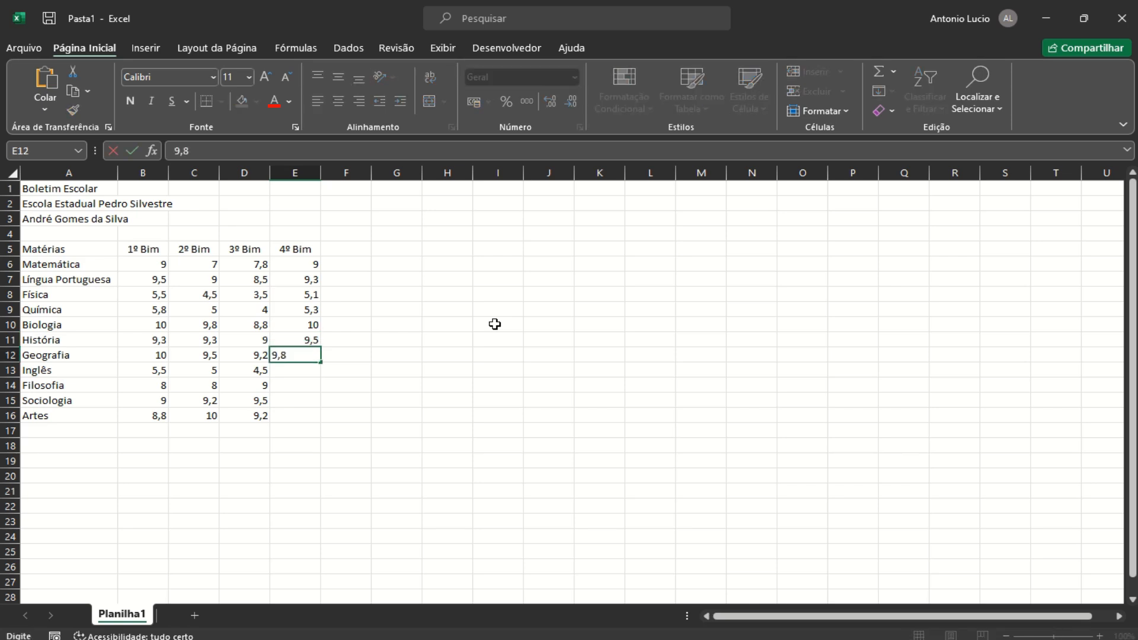
{"action": "key", "text": "Return"}
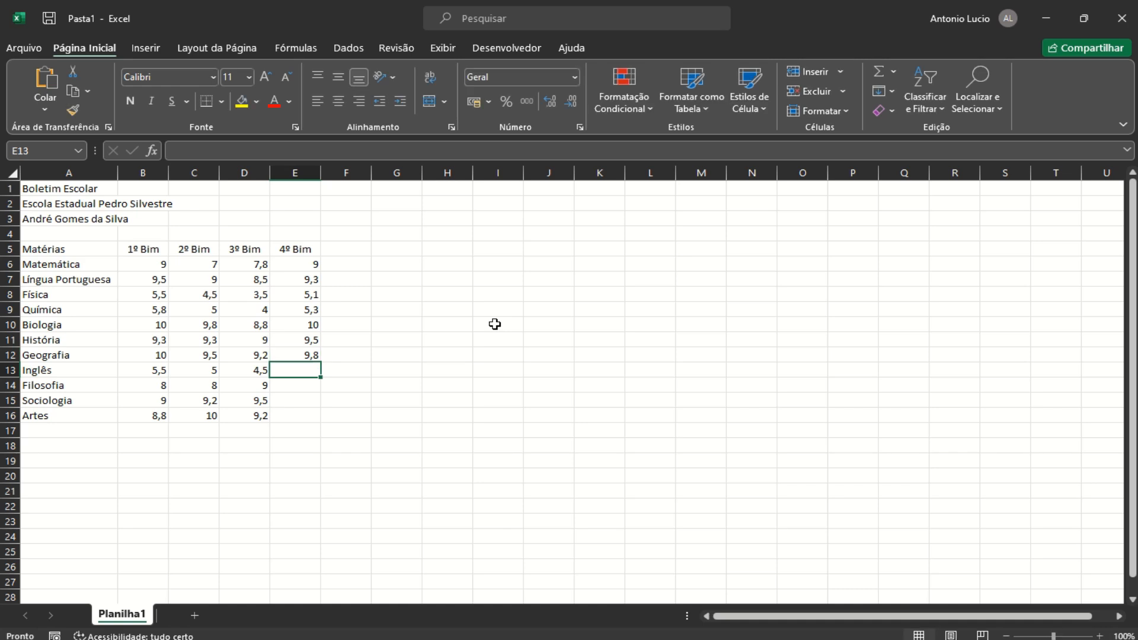
{"action": "type", "text": "5,5"}
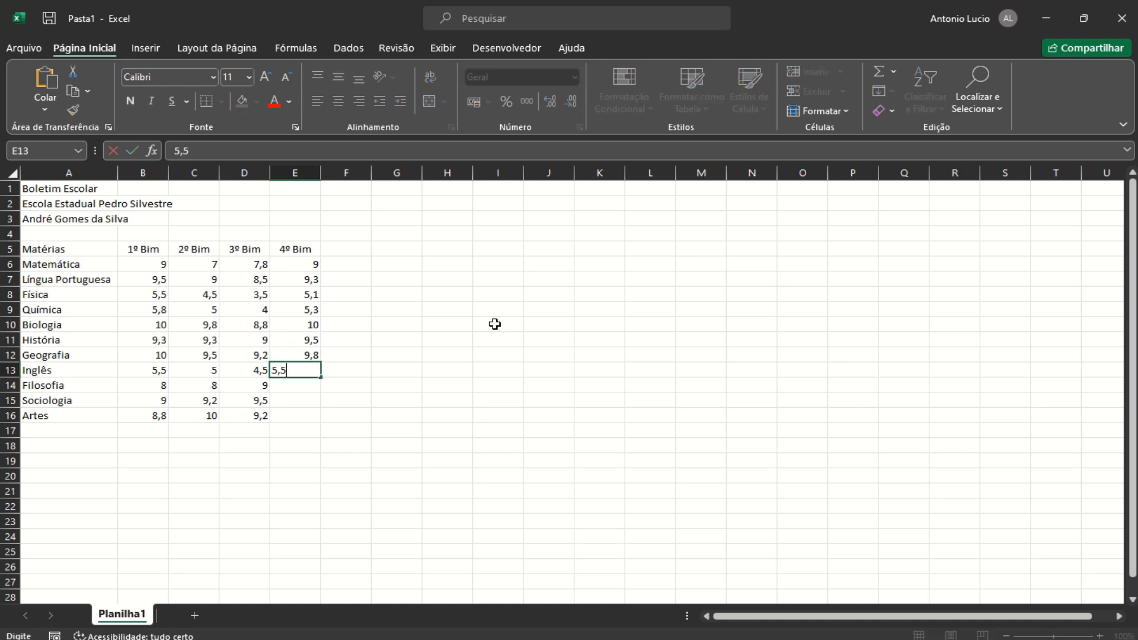
{"action": "key", "text": "Return"}
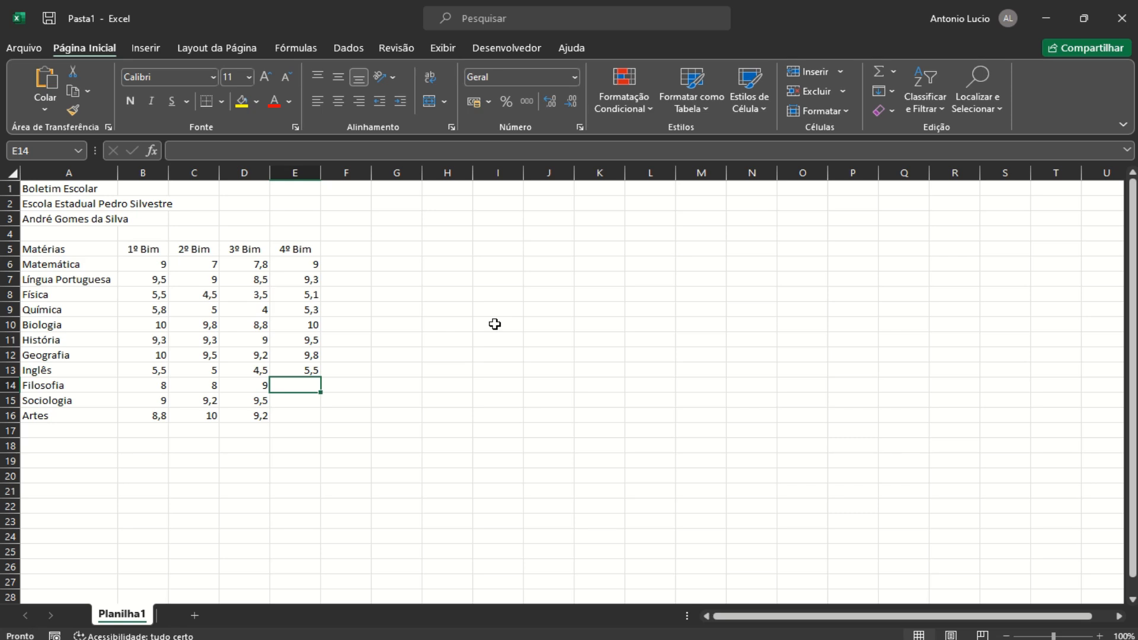
{"action": "type", "text": "9,4"}
{"action": "key", "text": "Return"}
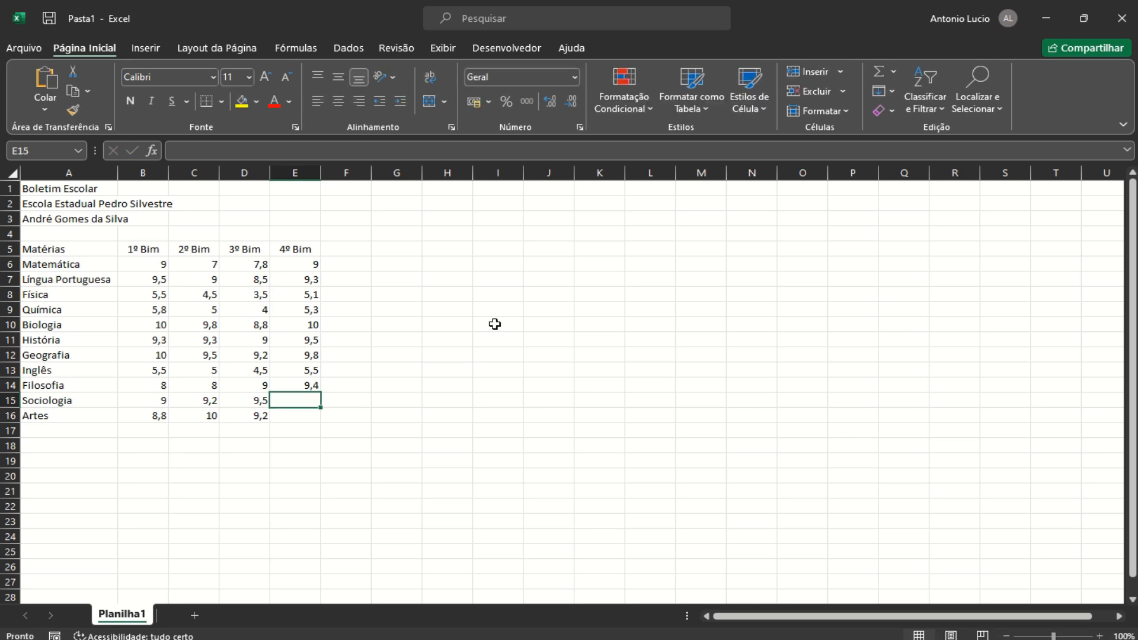
{"action": "type", "text": "9"}
{"action": "key", "text": "Return"}
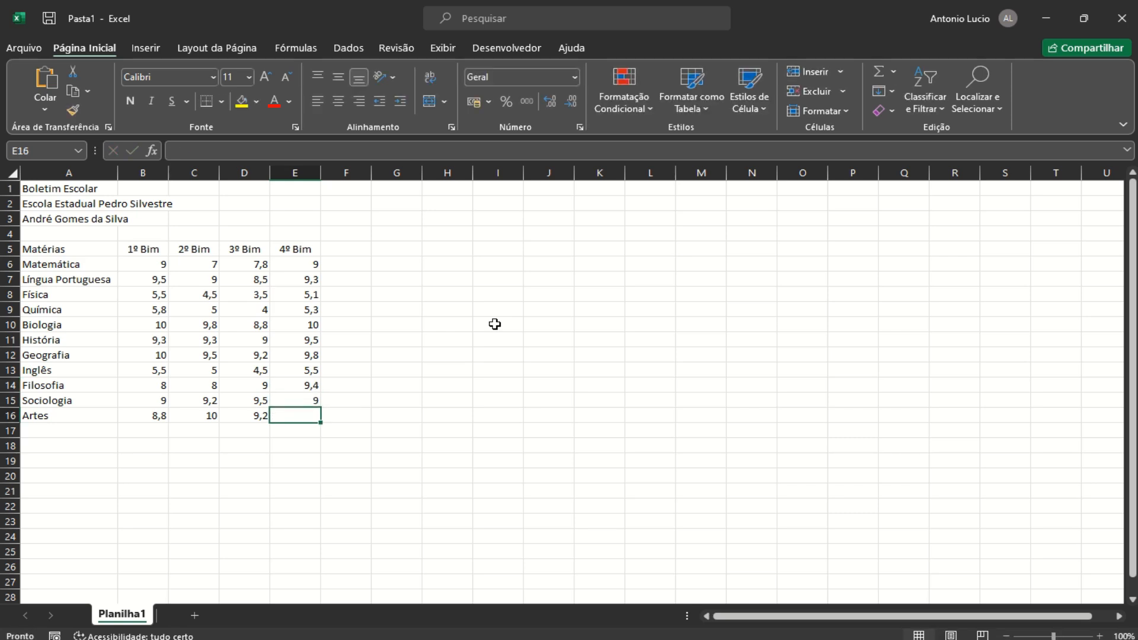
{"action": "type", "text": "9,1"}
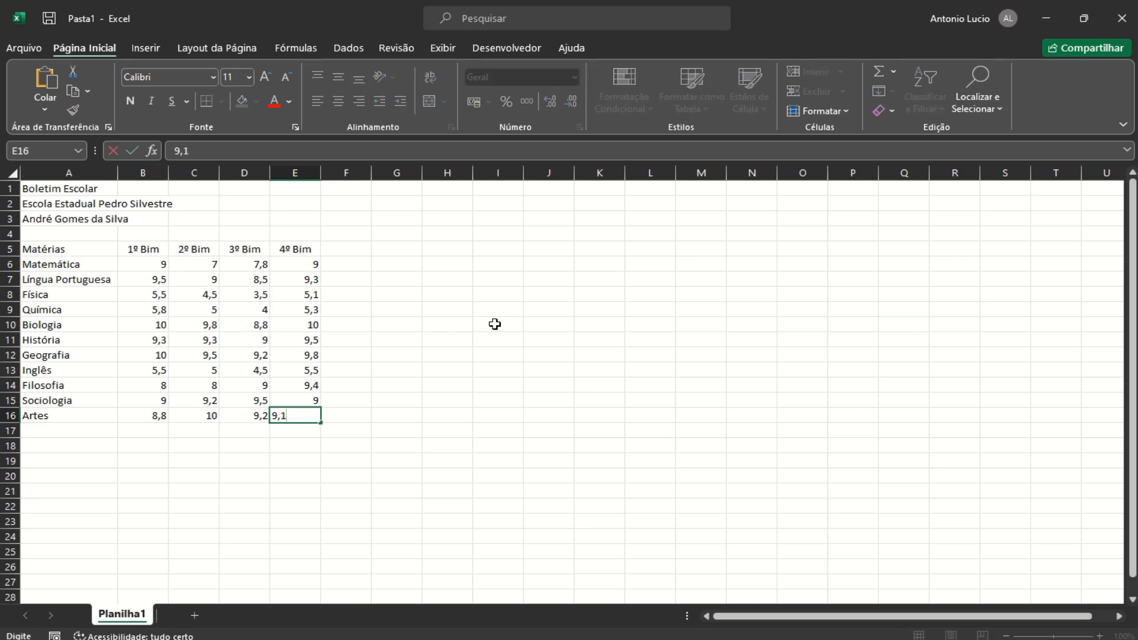
{"action": "left_click", "coordinate": [462, 480]}
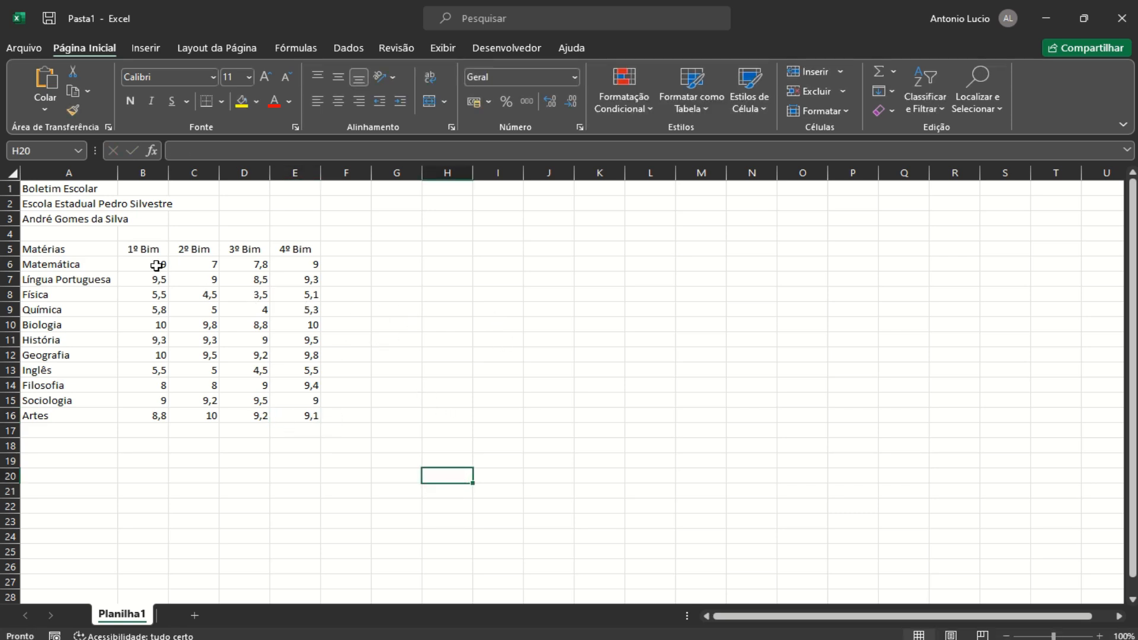
Format the grades in B6:E16 as Número with one decimal place
{"action": "left_click_drag", "start_coordinate": [158, 265], "coordinate": [308, 413]}
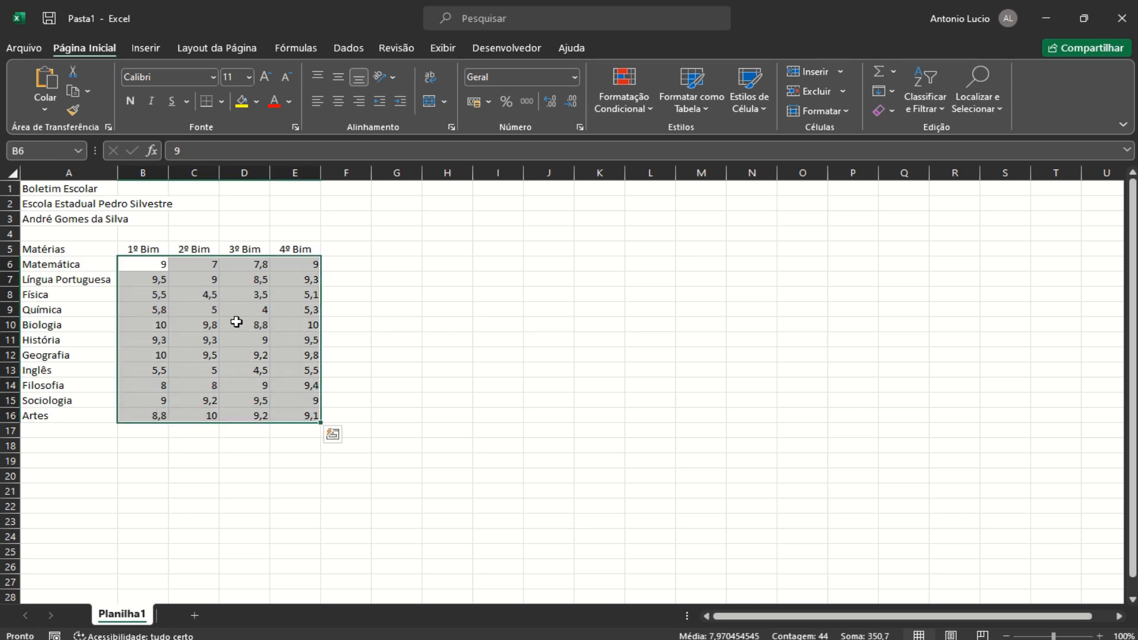
{"action": "left_click", "coordinate": [550, 101]}
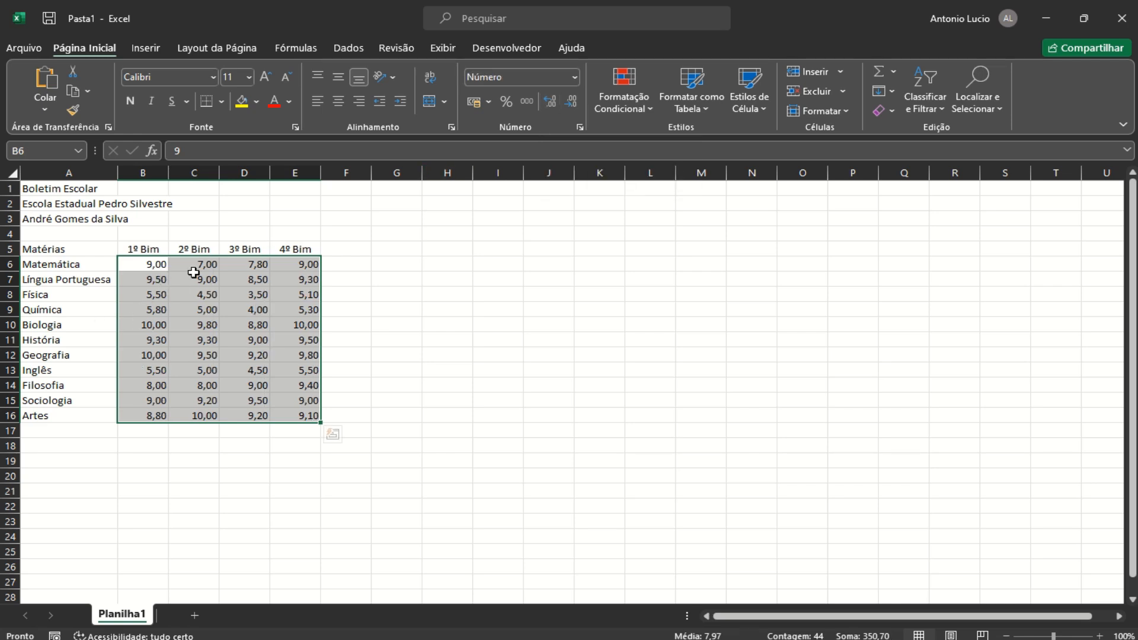
{"action": "left_click", "coordinate": [572, 102]}
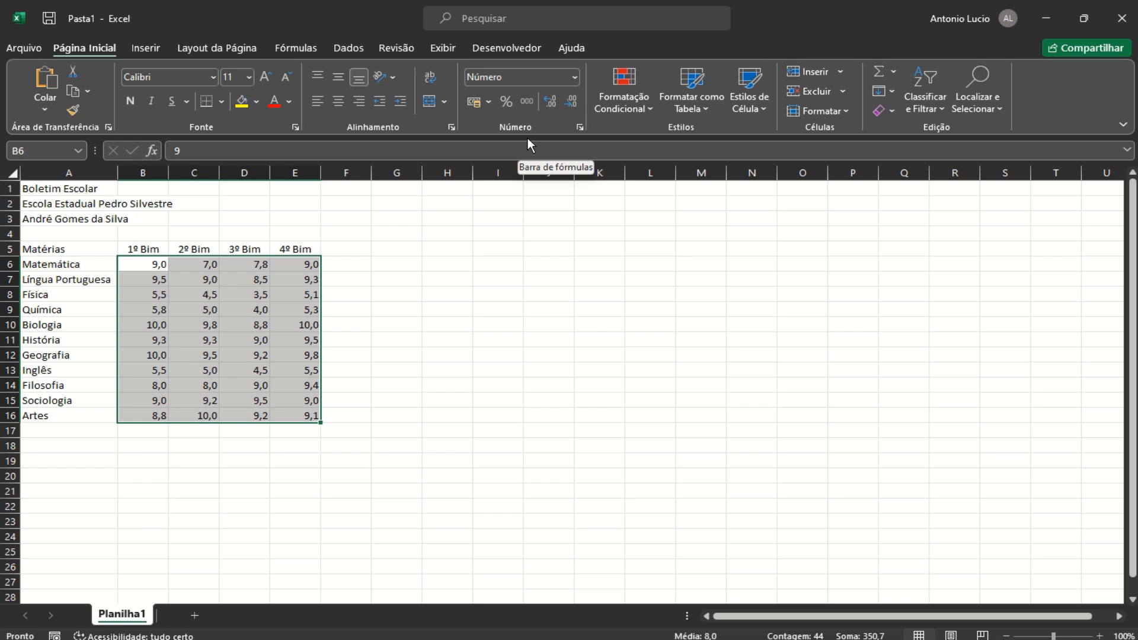
{"action": "left_click", "coordinate": [351, 248]}
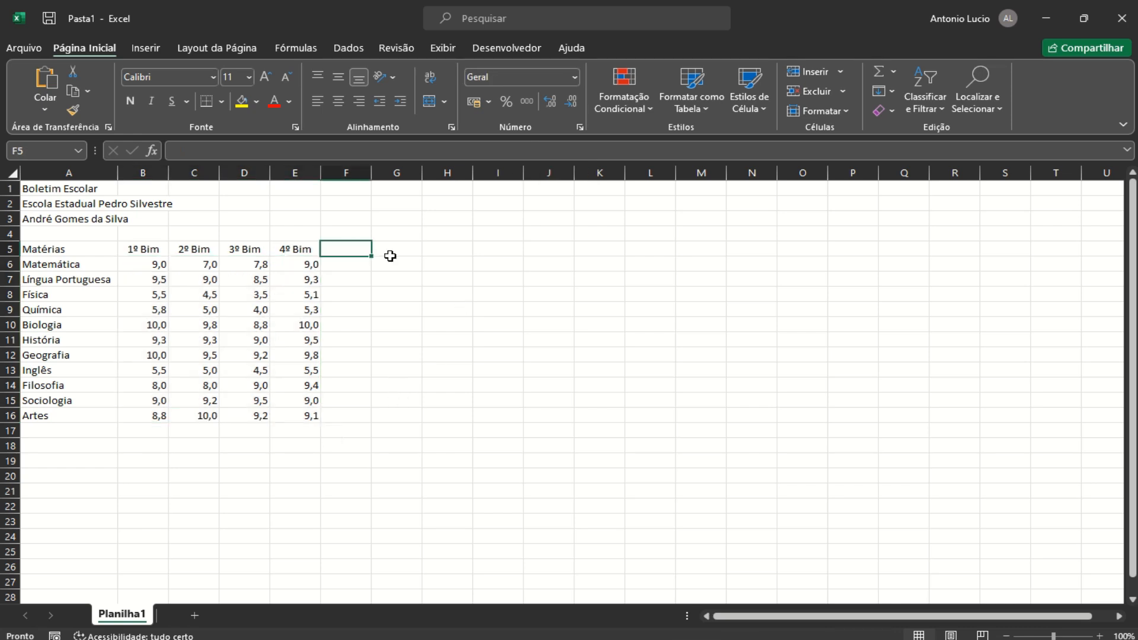
Add the heading 'Maior Nota' in F5 and widen column F to fit
{"action": "type", "text": "M"}
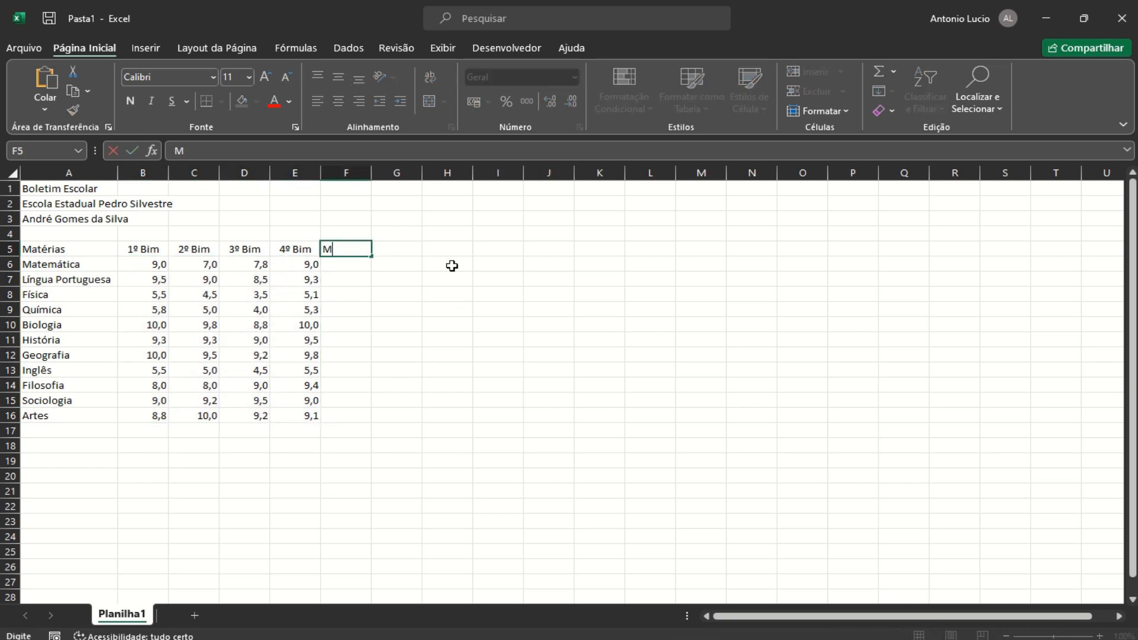
{"action": "type", "text": "aior Nota"}
{"action": "key", "text": "Return"}
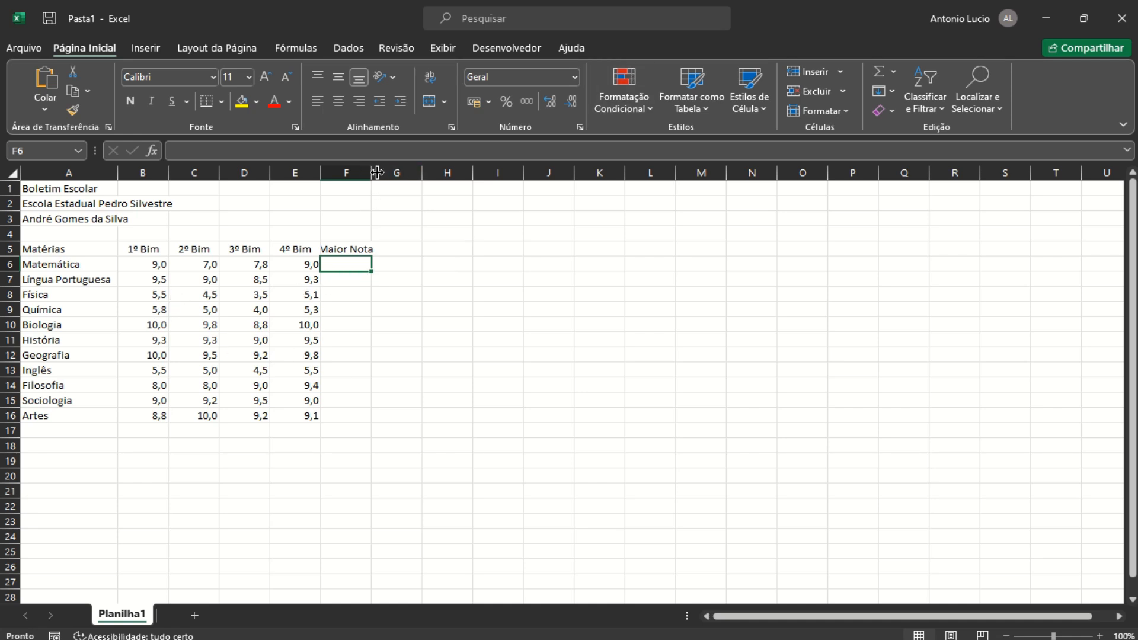
{"action": "left_click_drag", "start_coordinate": [377, 173], "coordinate": [384, 172]}
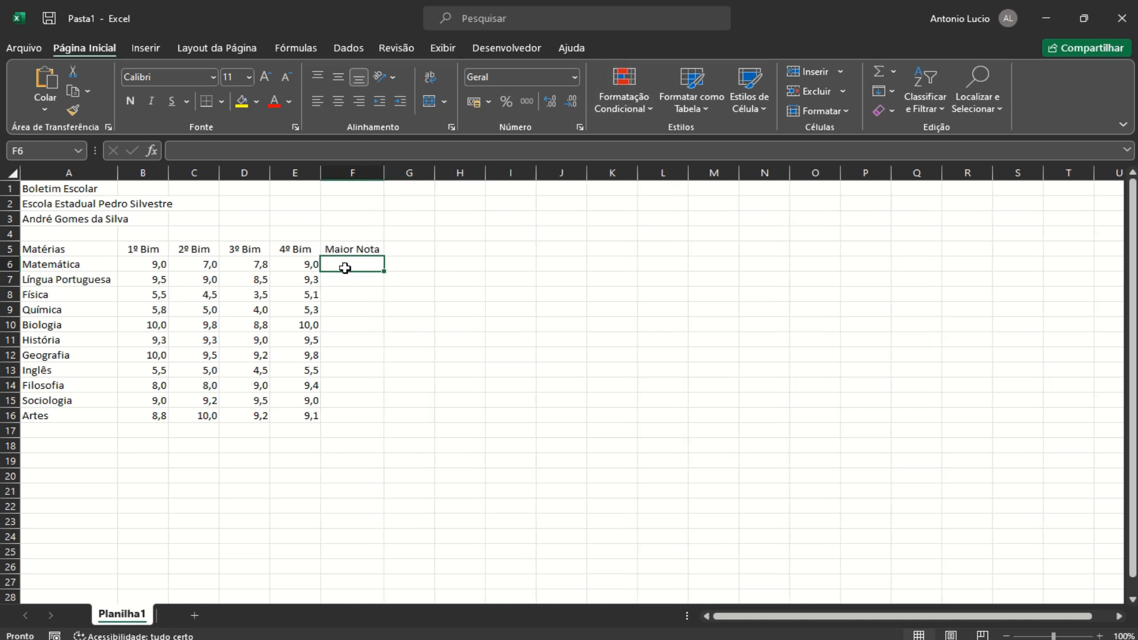
Enter =MÁXIMO(B6:E6) in F6 and fill it down to F16
{"action": "type", "text": "="}
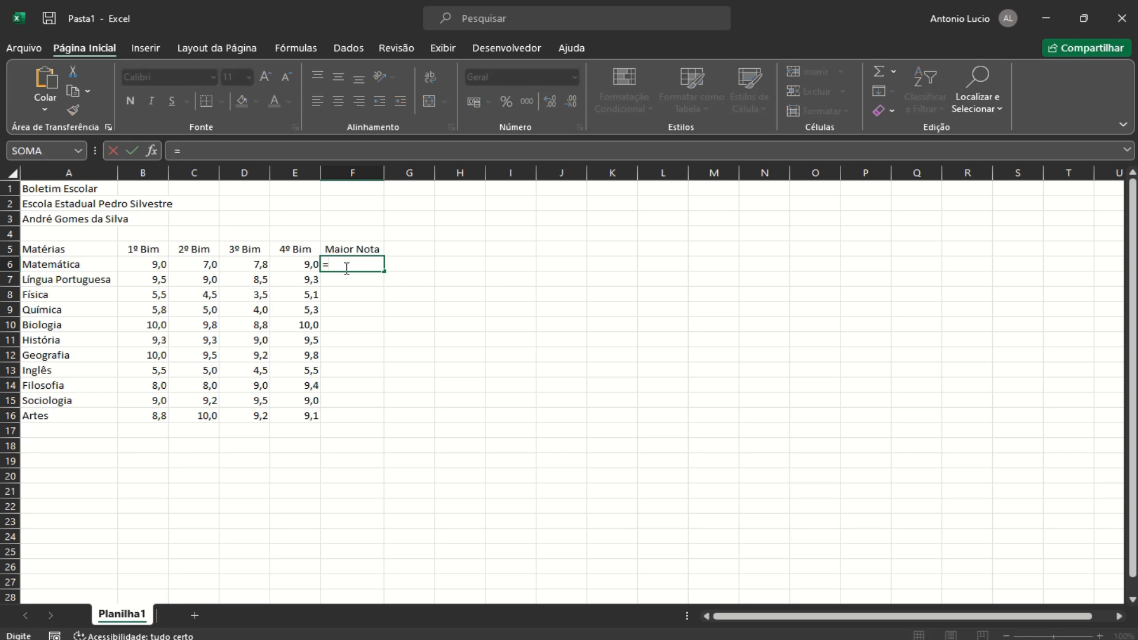
{"action": "type", "text": "maximo("}
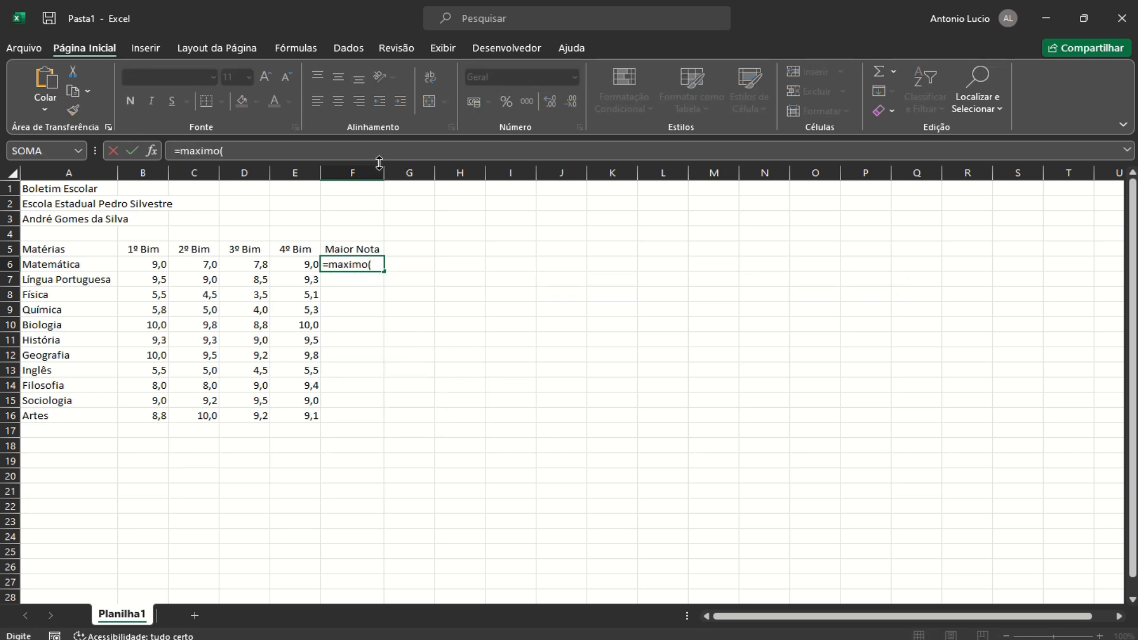
{"action": "left_click_drag", "start_coordinate": [152, 264], "coordinate": [292, 263]}
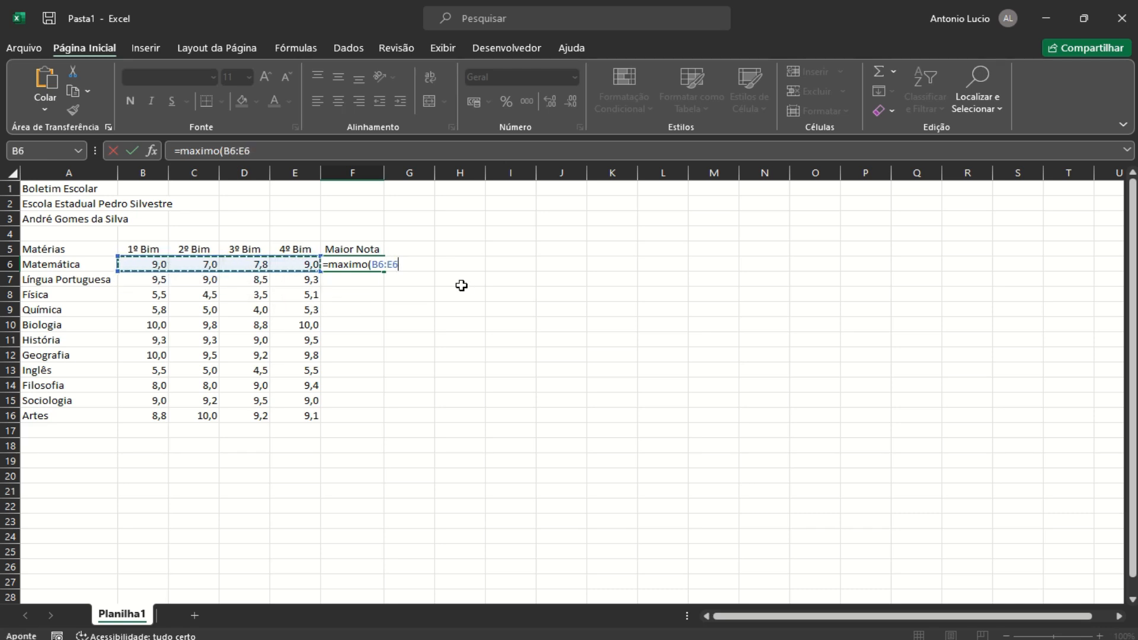
{"action": "type", "text": ")"}
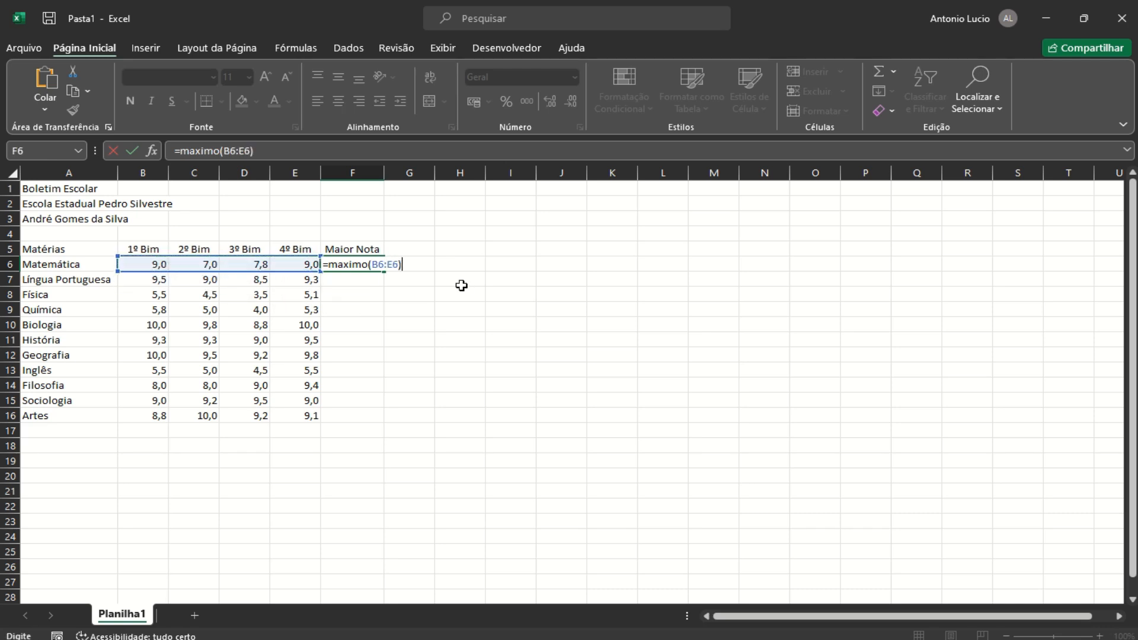
{"action": "key", "text": "Return"}
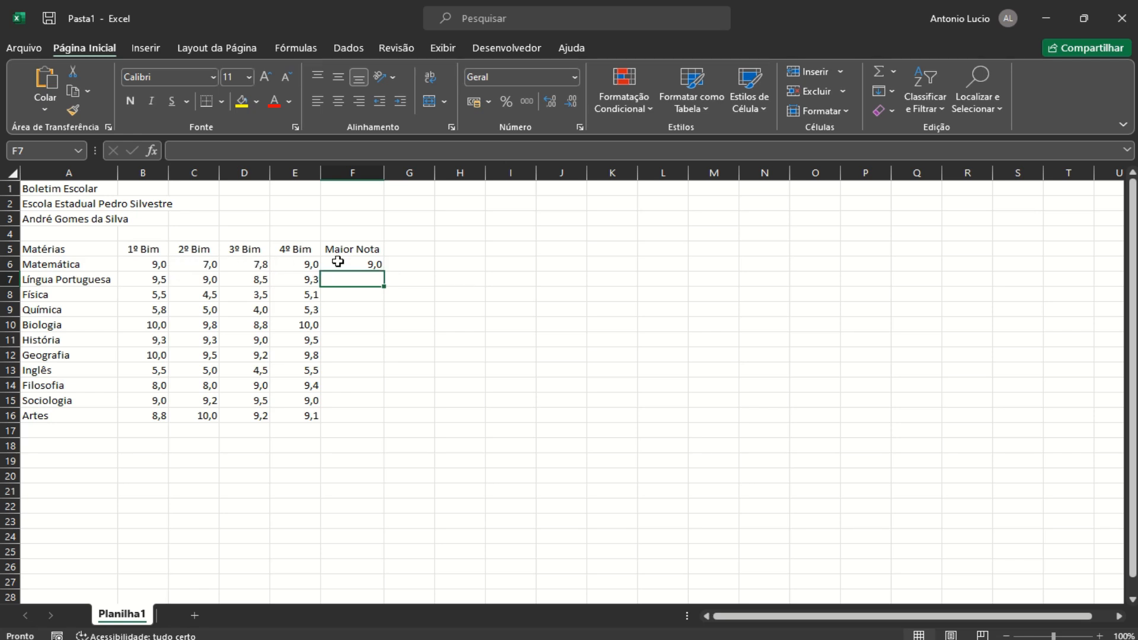
{"action": "left_click", "coordinate": [374, 263]}
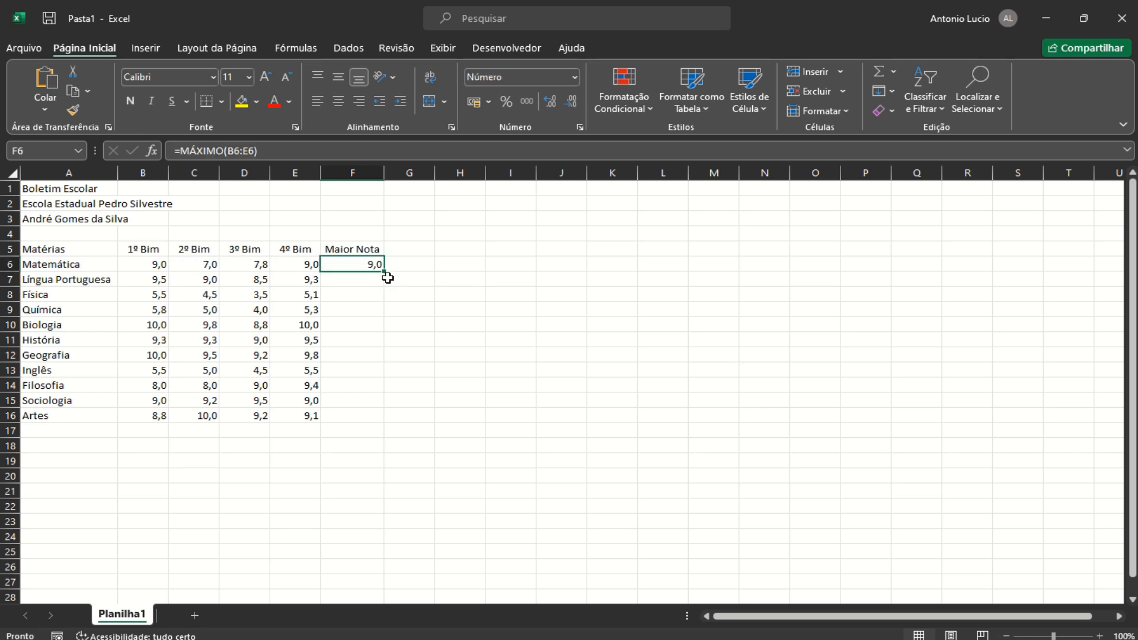
{"action": "left_click_drag", "start_coordinate": [387, 278], "coordinate": [353, 420]}
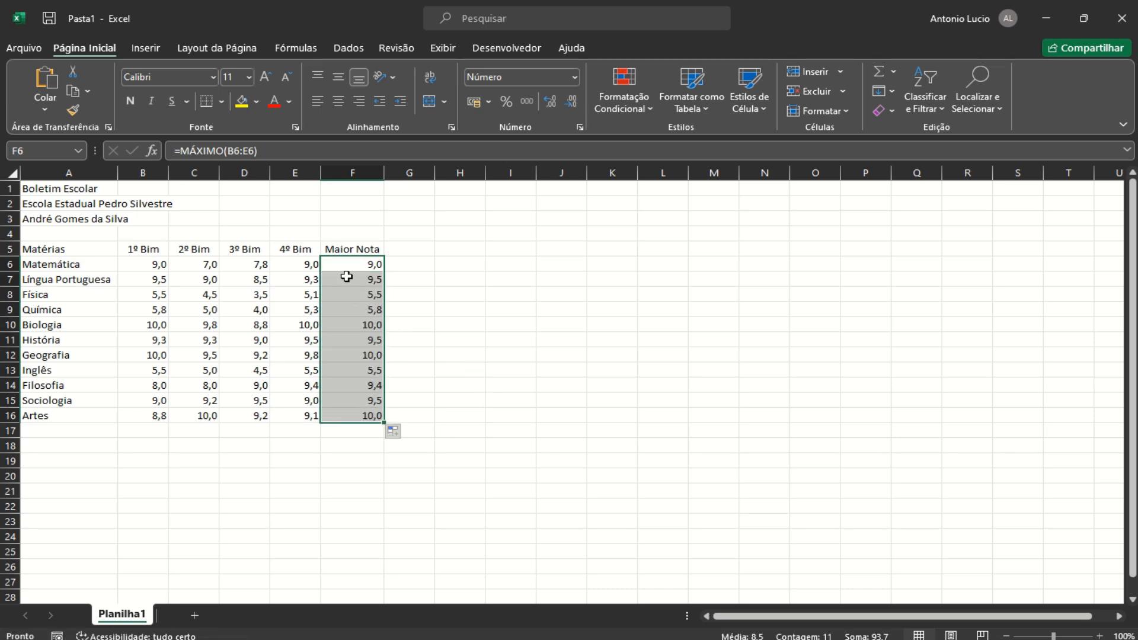
{"action": "left_click", "coordinate": [411, 250]}
Enter the heading Menor Nota in G5 and widen column G to fit it
{"action": "type", "text": "Menor"}
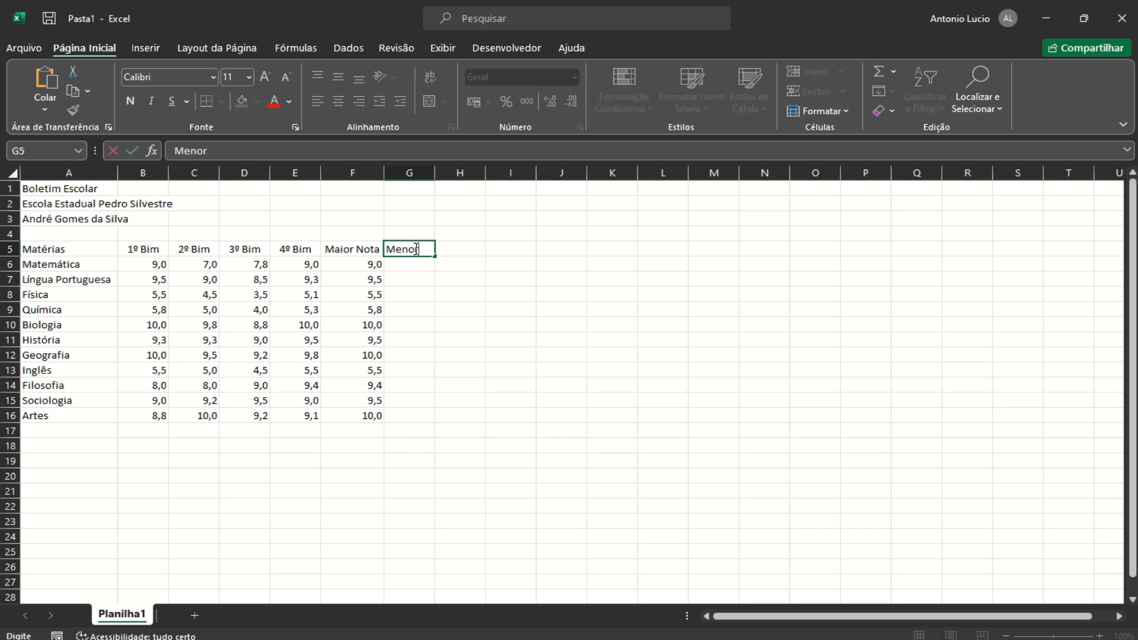
{"action": "type", "text": " Nota"}
{"action": "key", "text": "Return"}
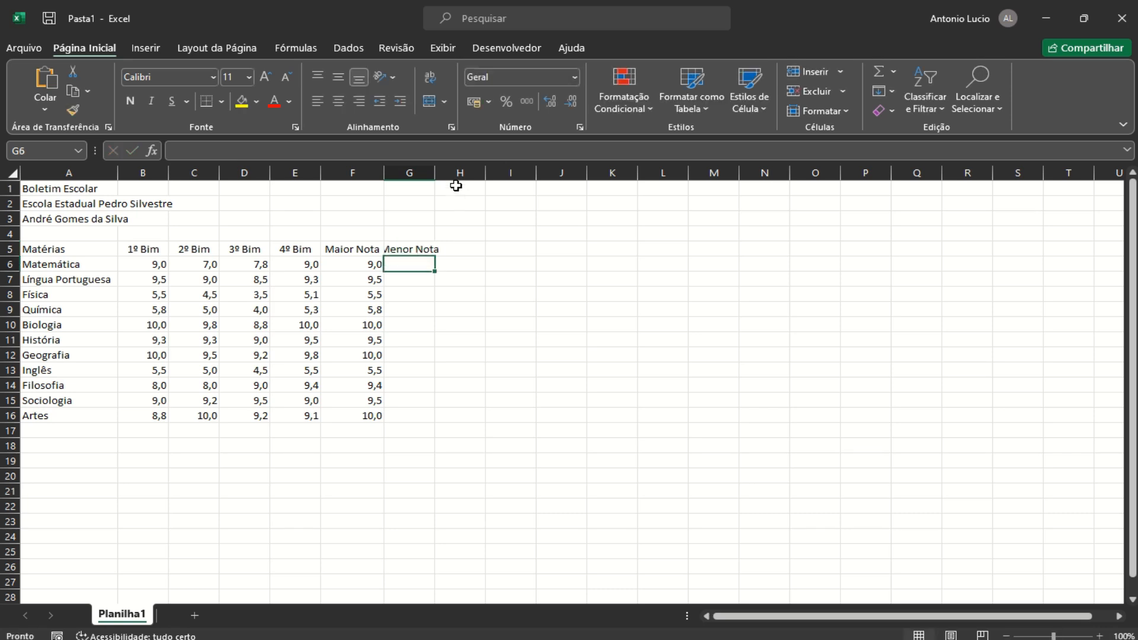
{"action": "left_click_drag", "start_coordinate": [435, 171], "coordinate": [448, 171]}
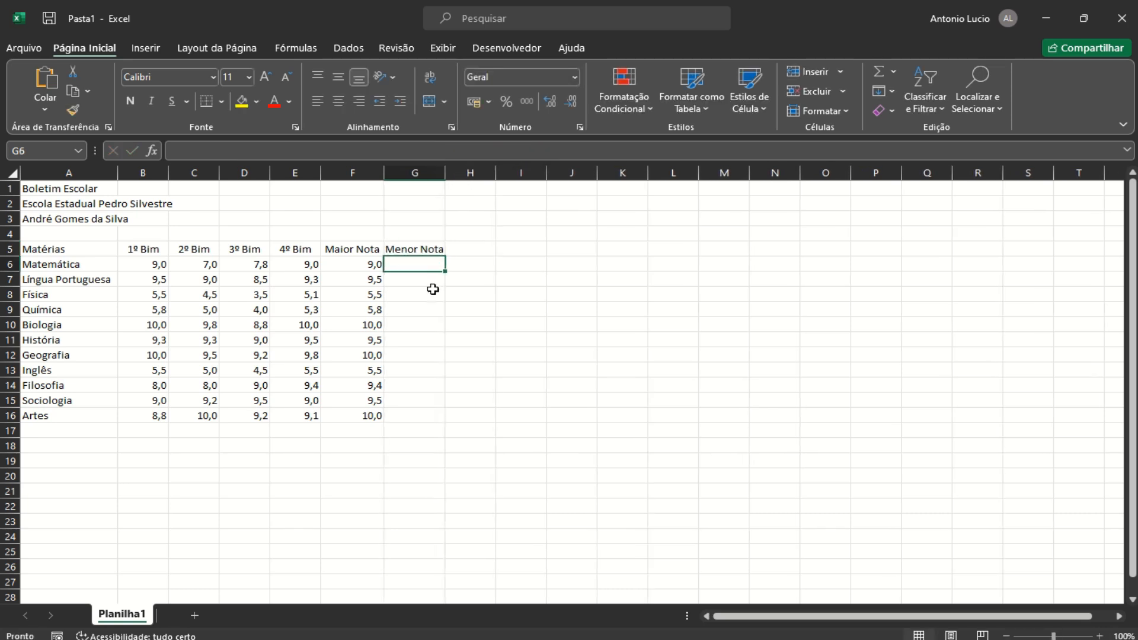
Enter =MÍNIMO(B6:E6) in G6 and fill it down through G16
{"action": "type", "text": "="}
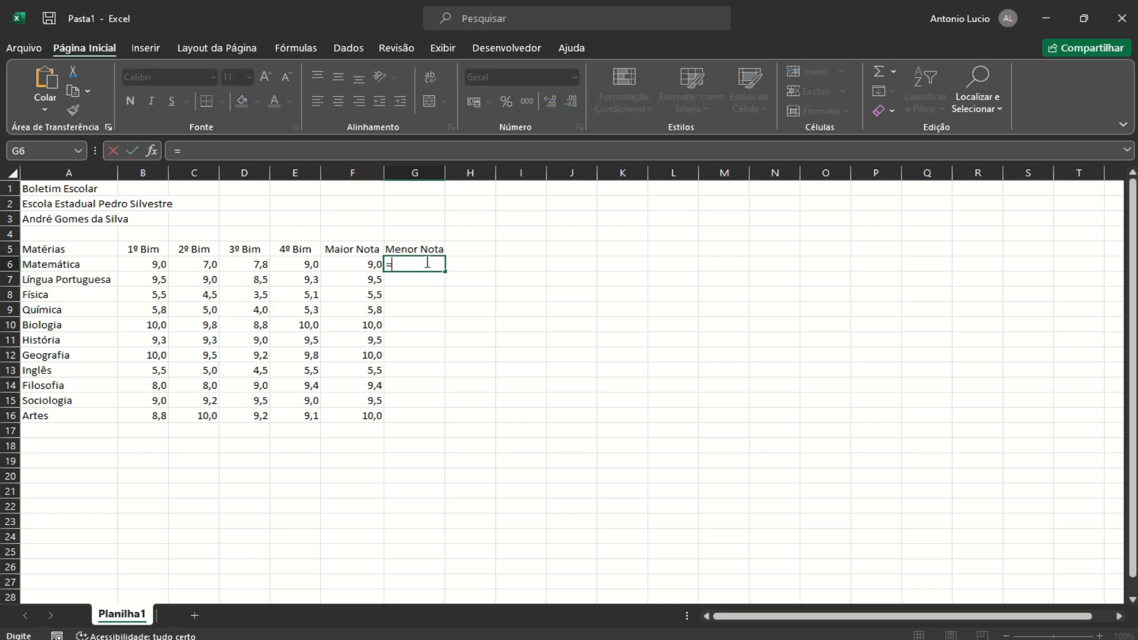
{"action": "type", "text": "minimo("}
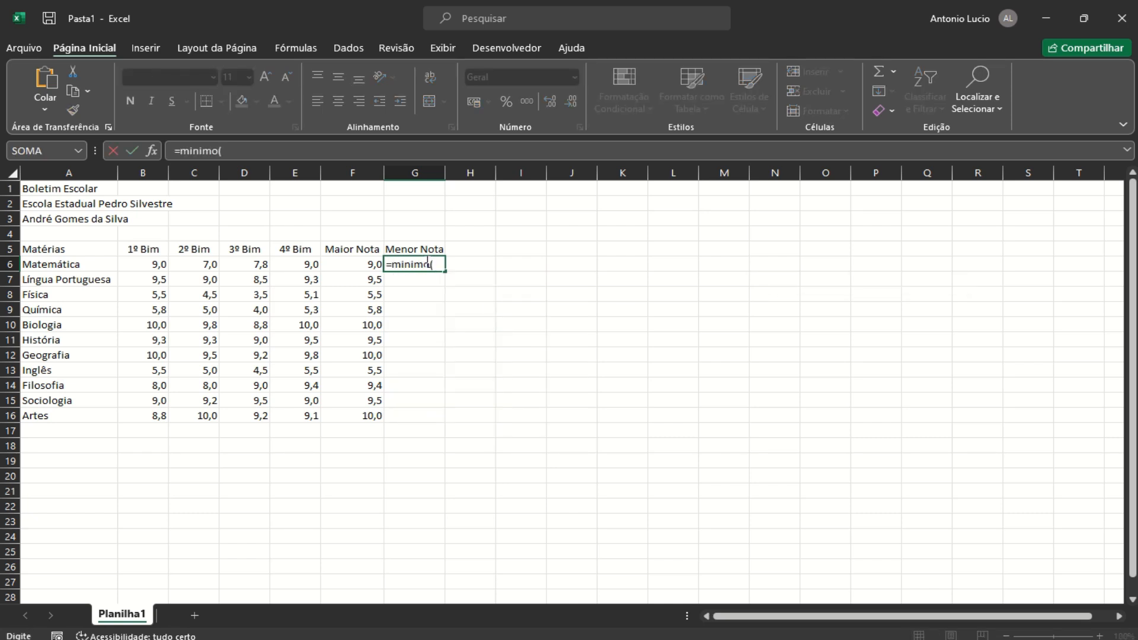
{"action": "mouse_move", "coordinate": [136, 264]}
{"action": "left_mouse_down"}
{"action": "mouse_move", "coordinate": [262, 263]}
{"action": "mouse_move", "coordinate": [132, 263]}
{"action": "left_mouse_up"}
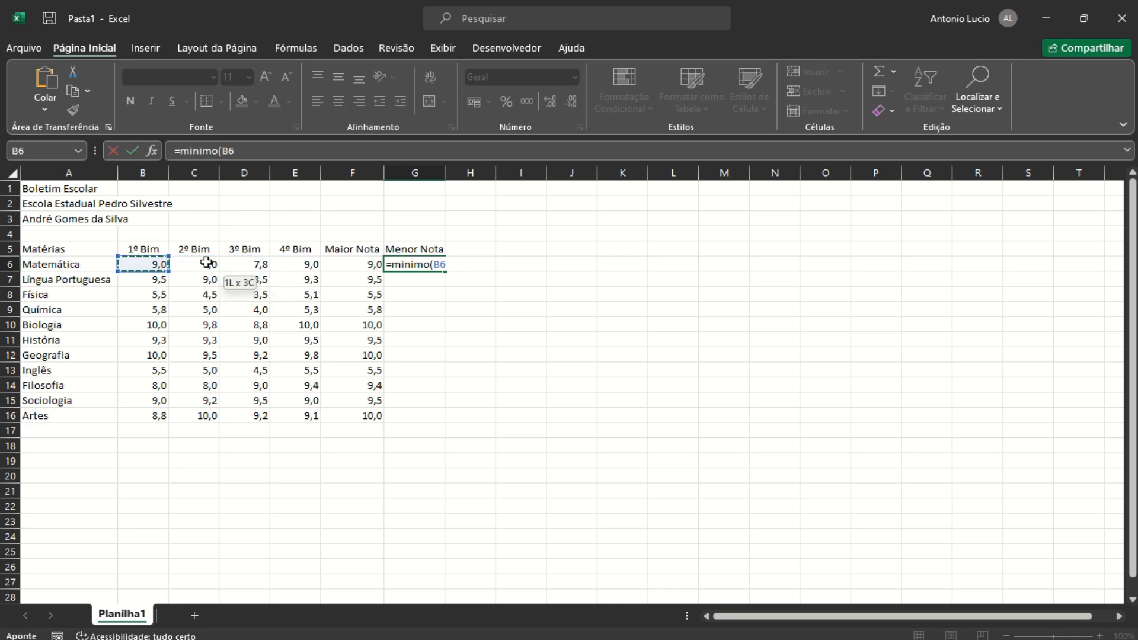
{"action": "left_click_drag", "start_coordinate": [206, 262], "coordinate": [302, 263]}
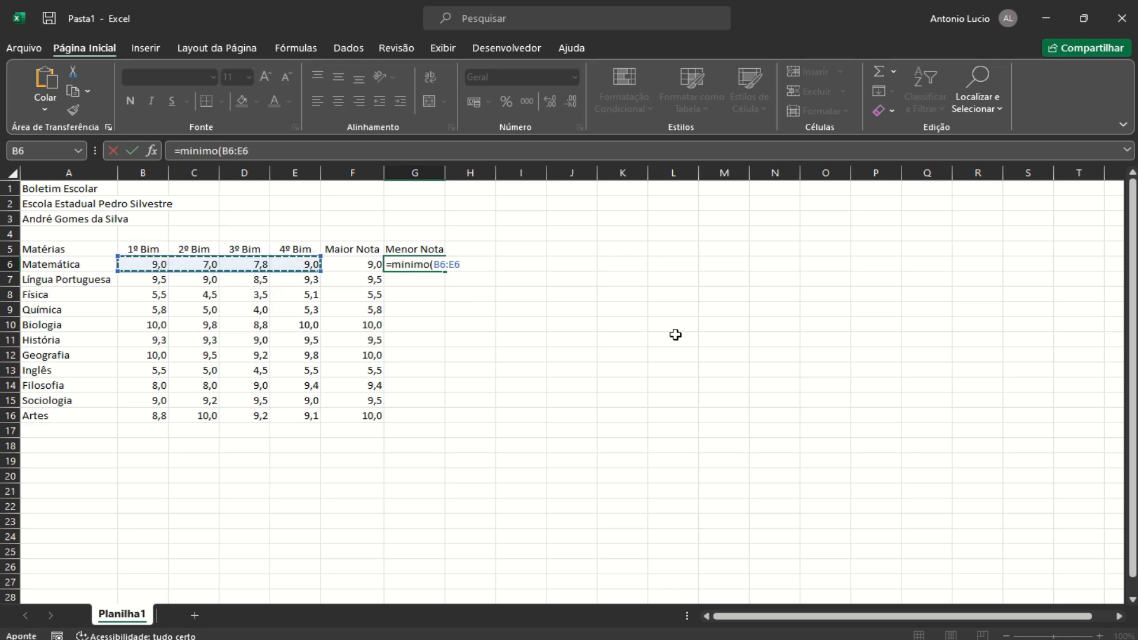
{"action": "type", "text": ")"}
{"action": "key", "text": "Return"}
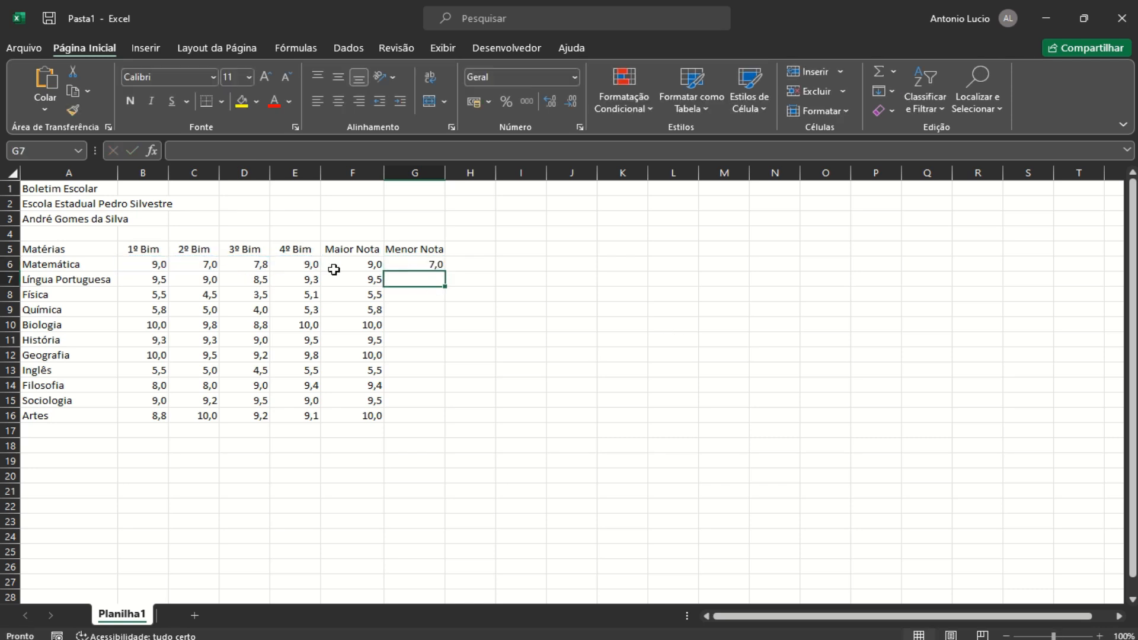
{"action": "left_click", "coordinate": [429, 266]}
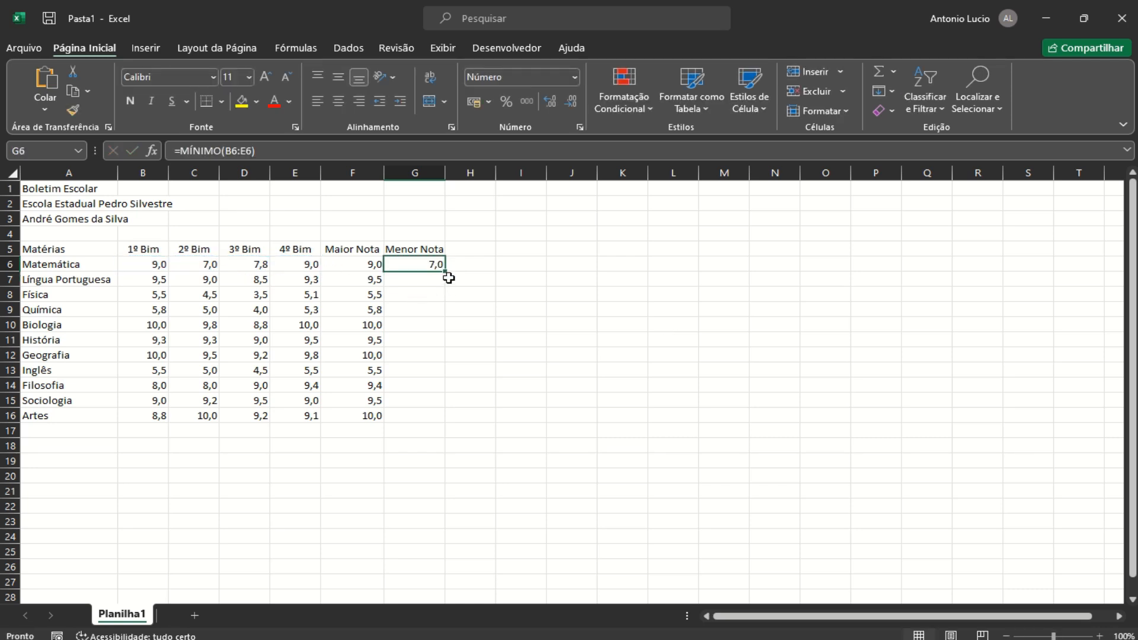
{"action": "left_click_drag", "start_coordinate": [447, 274], "coordinate": [431, 421]}
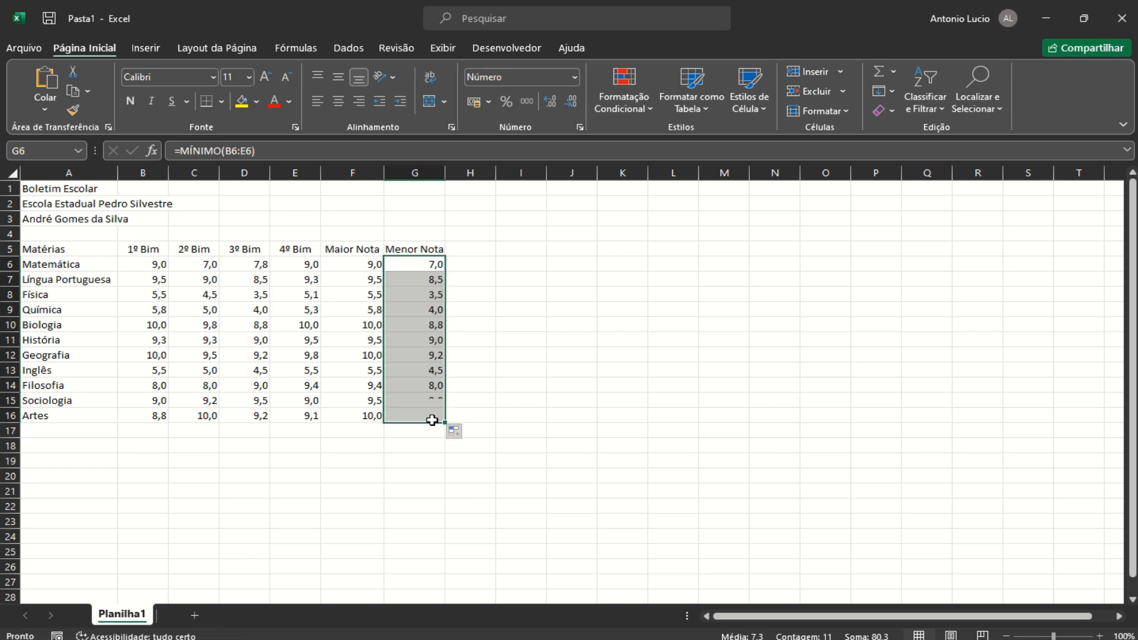
{"action": "left_click", "coordinate": [466, 249]}
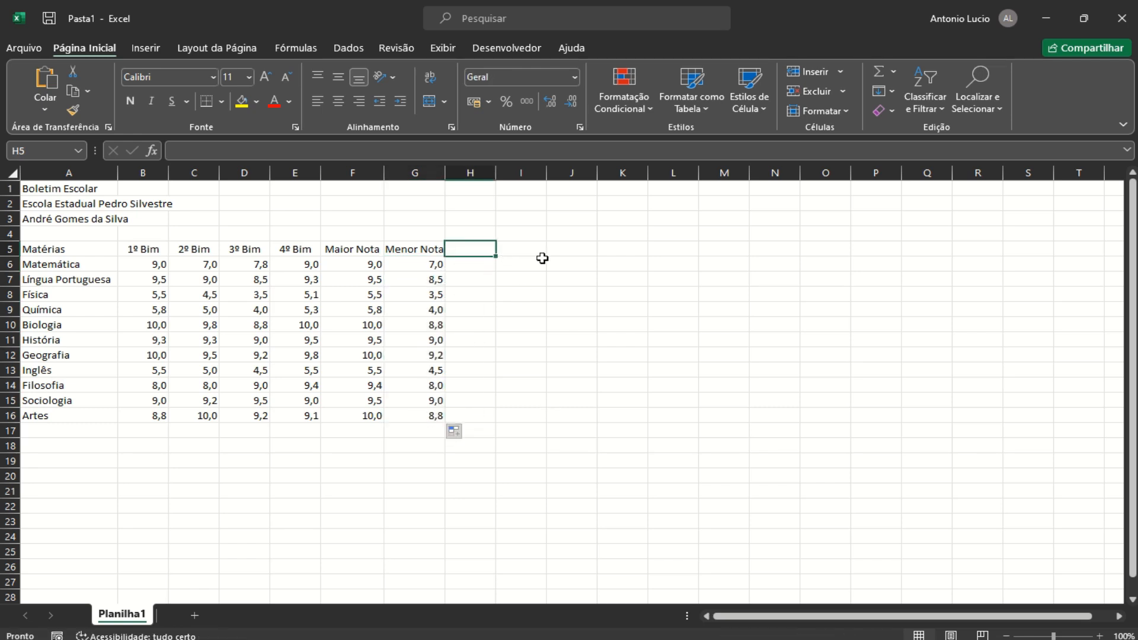
Enter the heading Média Final in H5 and autofit column H
{"action": "type", "text": "M"}
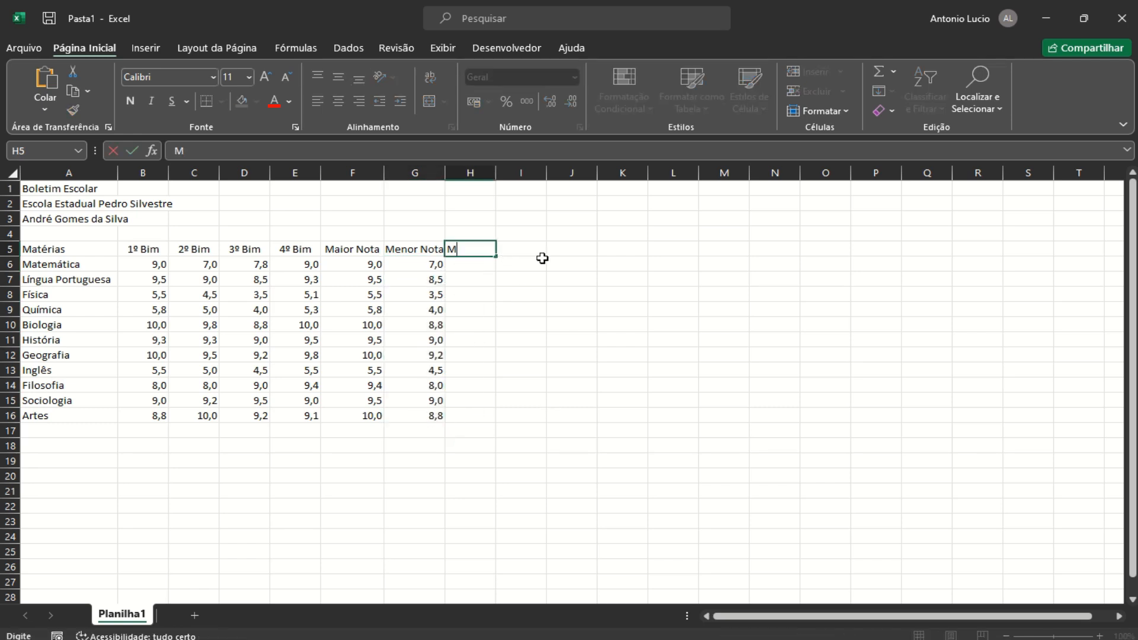
{"action": "type", "text": "édia Final"}
{"action": "left_click", "coordinate": [481, 268]}
{"action": "double_click", "coordinate": [495, 173]}
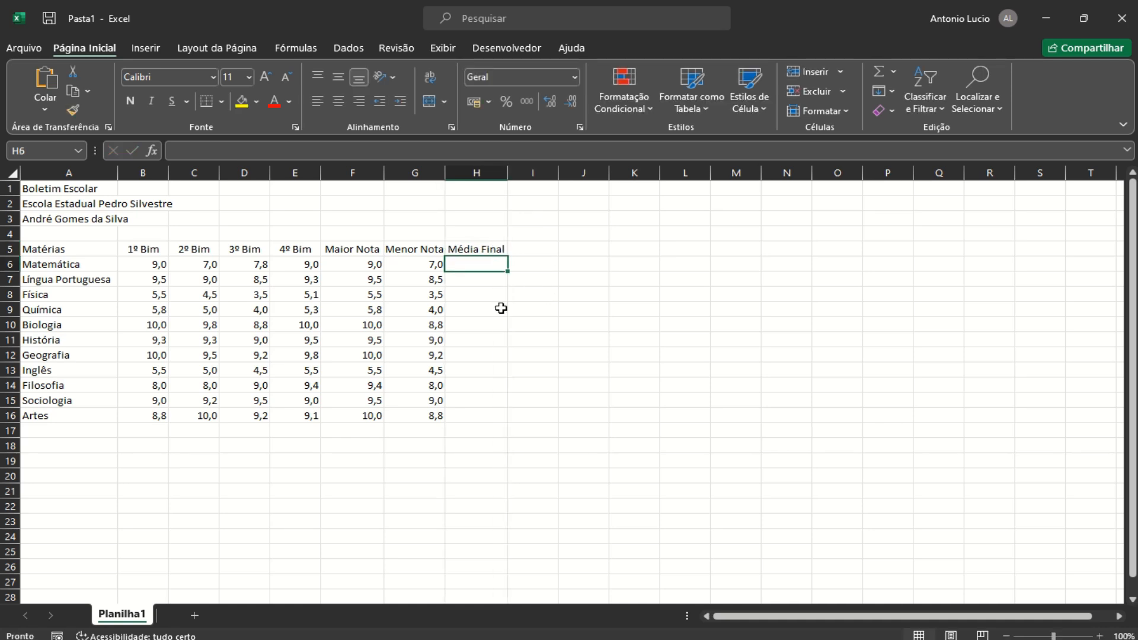
Enter =MÉDIA(B6:E6) in H6 and fill it down through H16
{"action": "type", "text": "="}
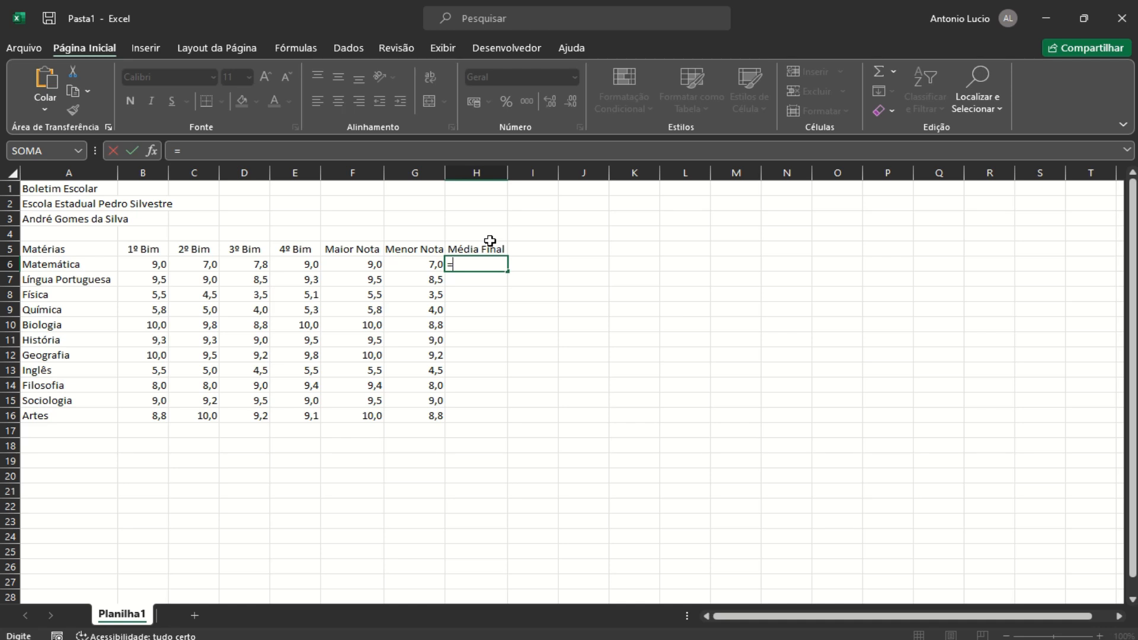
{"action": "type", "text": "media("}
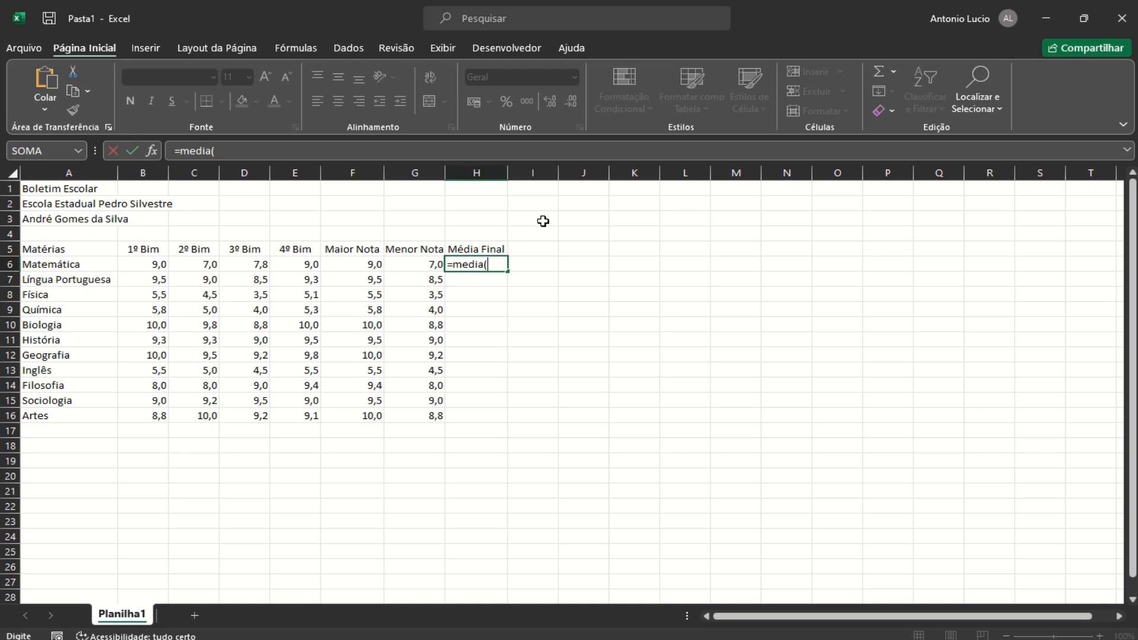
{"action": "left_click", "coordinate": [149, 259]}
{"action": "left_click_drag", "start_coordinate": [149, 259], "coordinate": [302, 264]}
{"action": "type", "text": ")"}
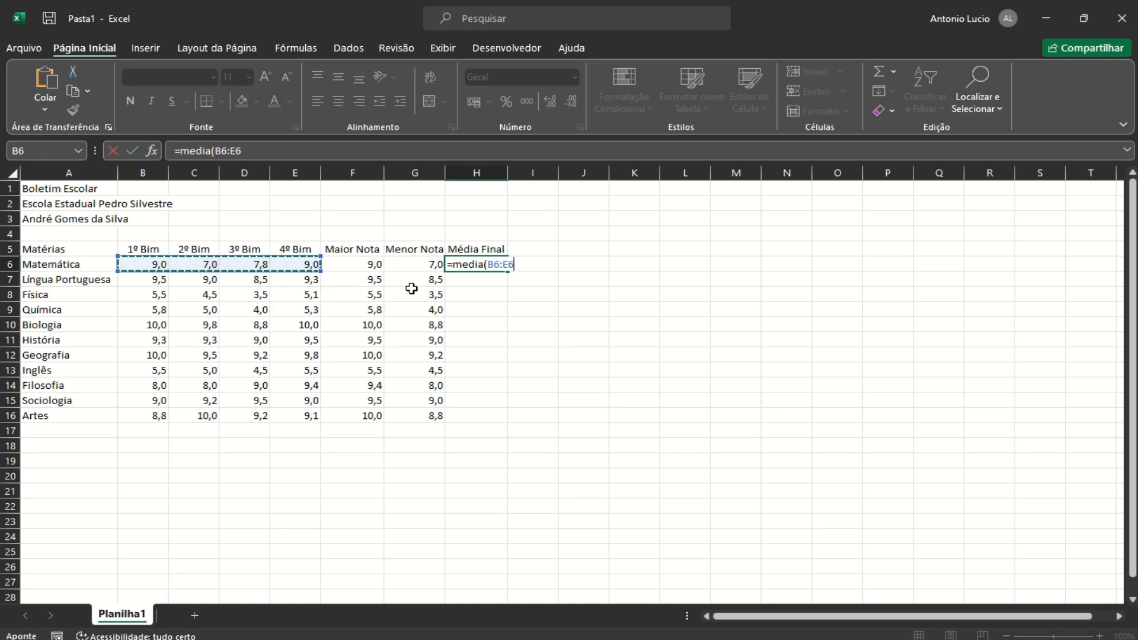
{"action": "key", "text": "Return"}
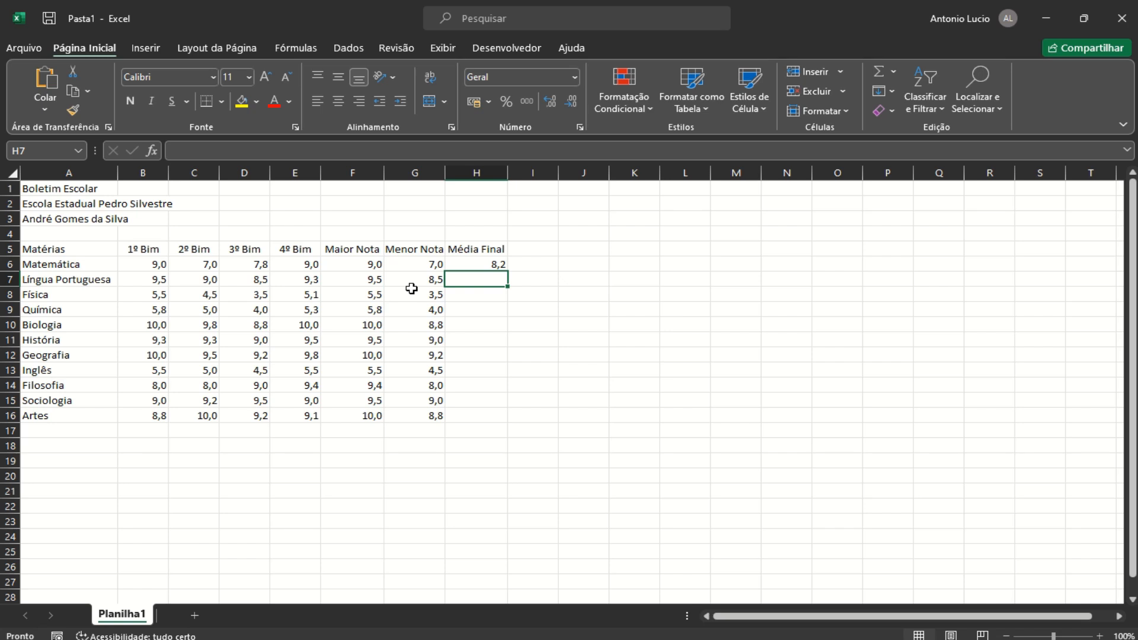
{"action": "left_click", "coordinate": [497, 262]}
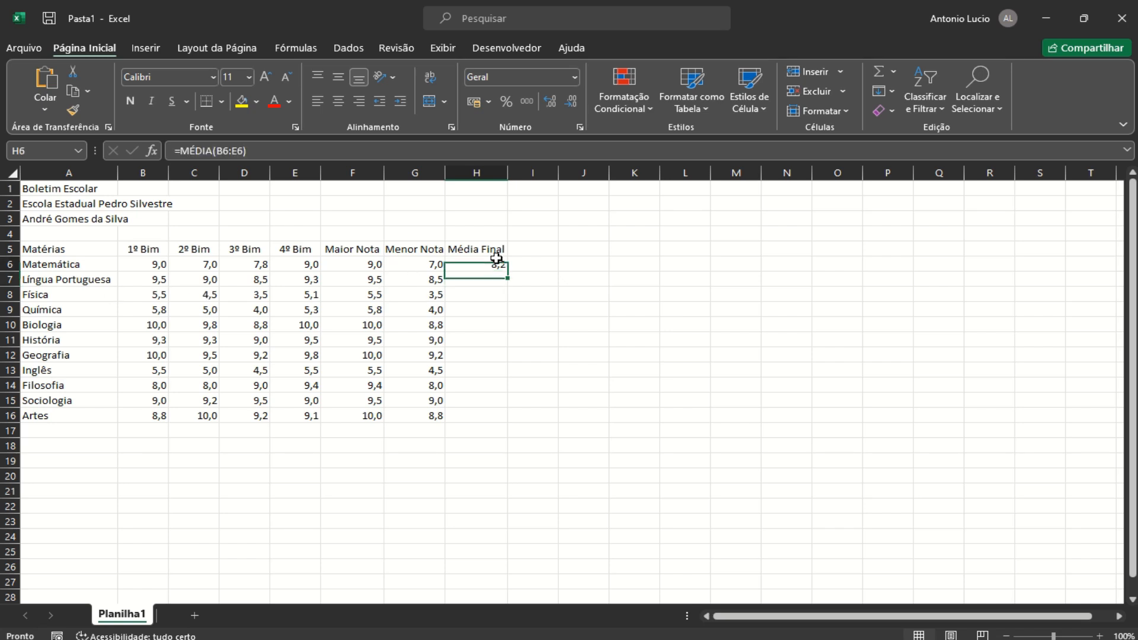
{"action": "left_click_drag", "start_coordinate": [509, 273], "coordinate": [501, 427]}
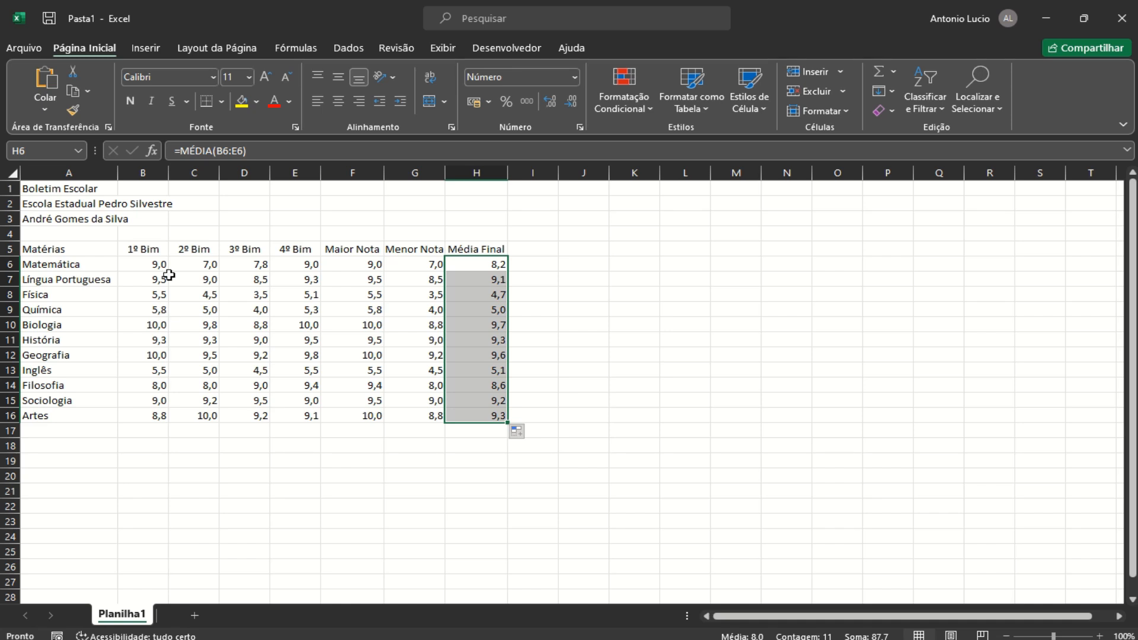
Center all grade values in B6:H16
{"action": "left_click_drag", "start_coordinate": [157, 266], "coordinate": [473, 416]}
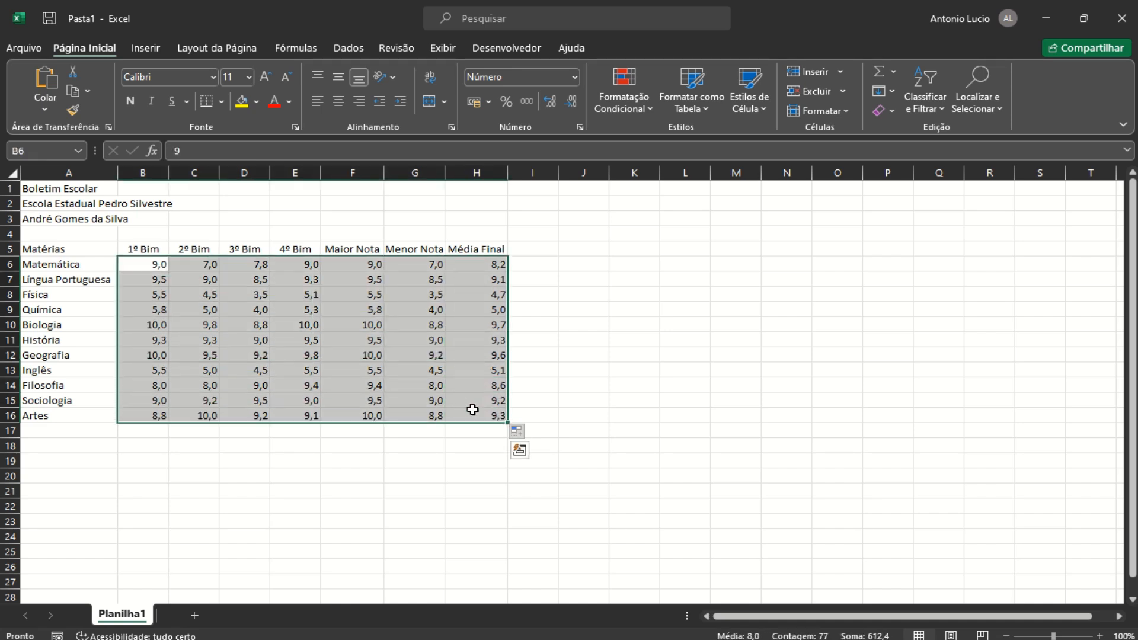
{"action": "left_click", "coordinate": [337, 102]}
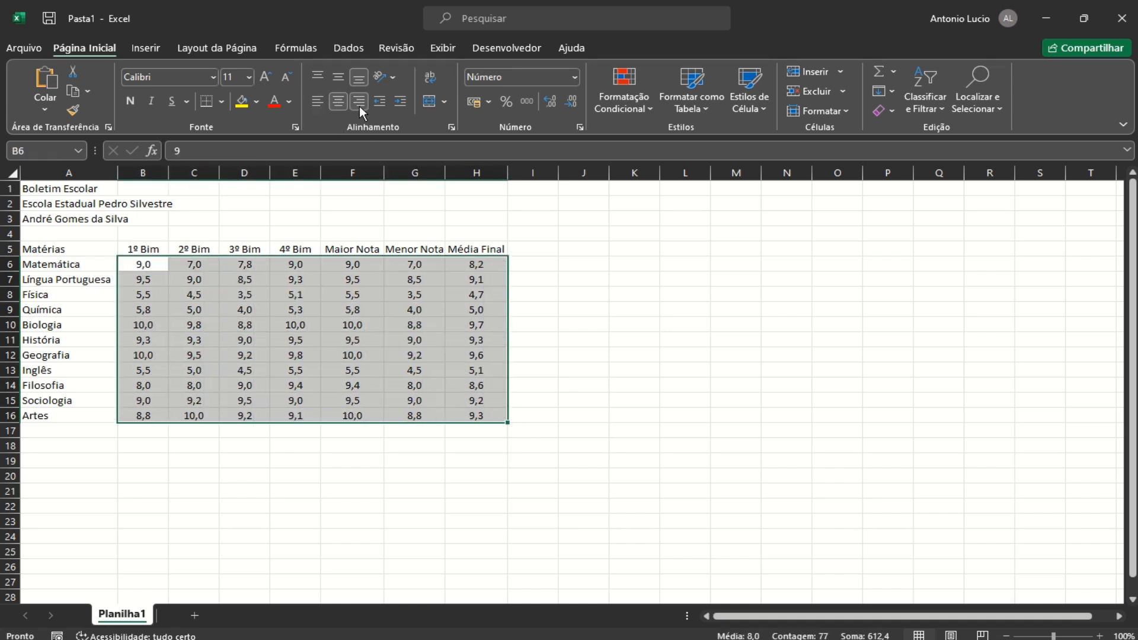
{"action": "left_click", "coordinate": [532, 250]}
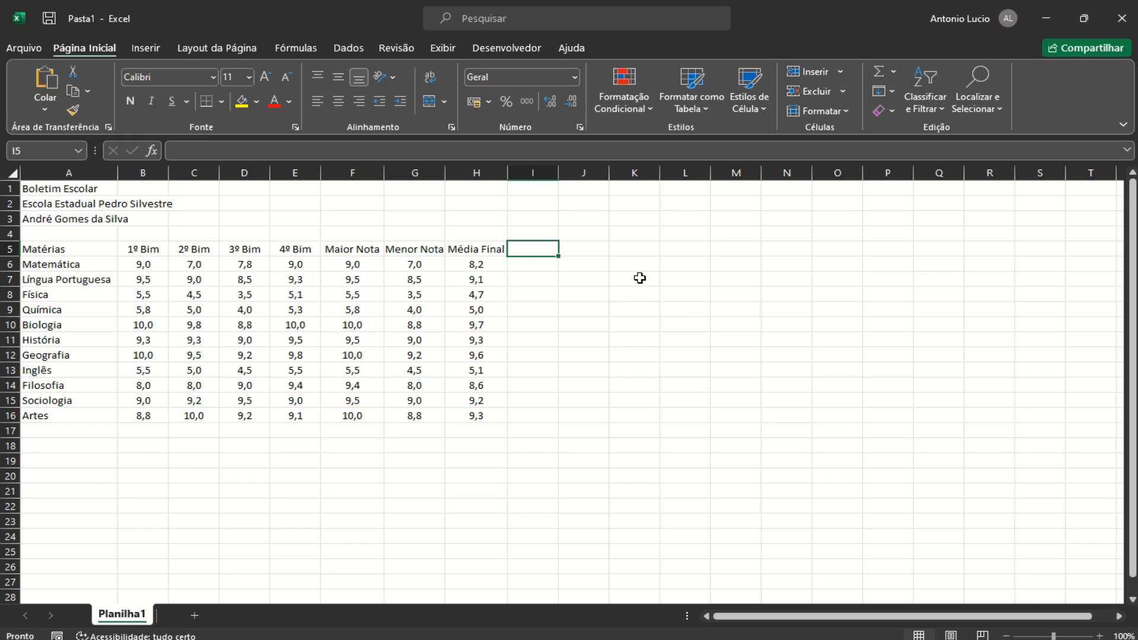
Enter the heading Situação in I5 and widen column I
{"action": "type", "text": "="}
{"action": "key", "text": "BackSpace"}
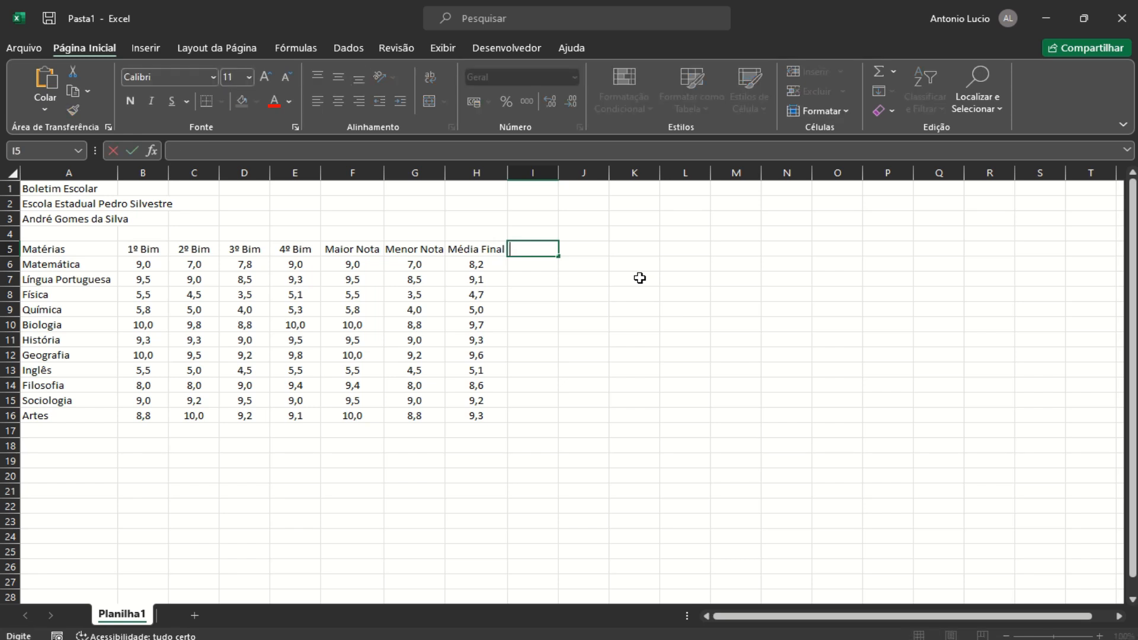
{"action": "type", "text": "Situação"}
{"action": "key", "text": "Return"}
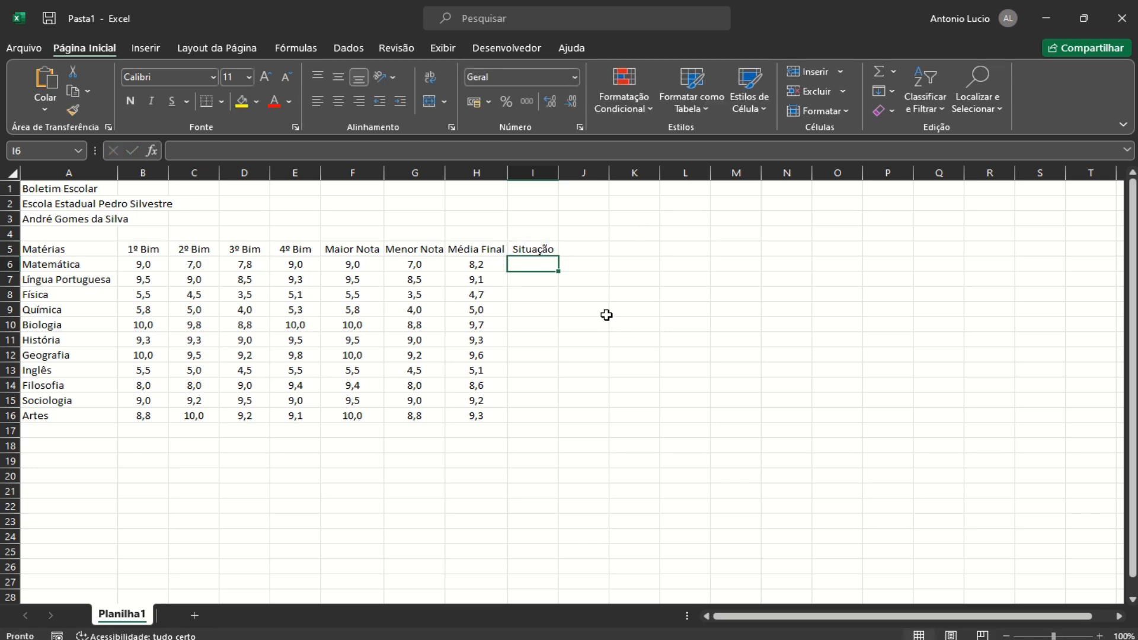
{"action": "left_click_drag", "start_coordinate": [560, 169], "coordinate": [560, 169]}
In I6 type the formula =SE(H6>=7;"Aprovado";"Reprovado")
{"action": "type", "text": "="}
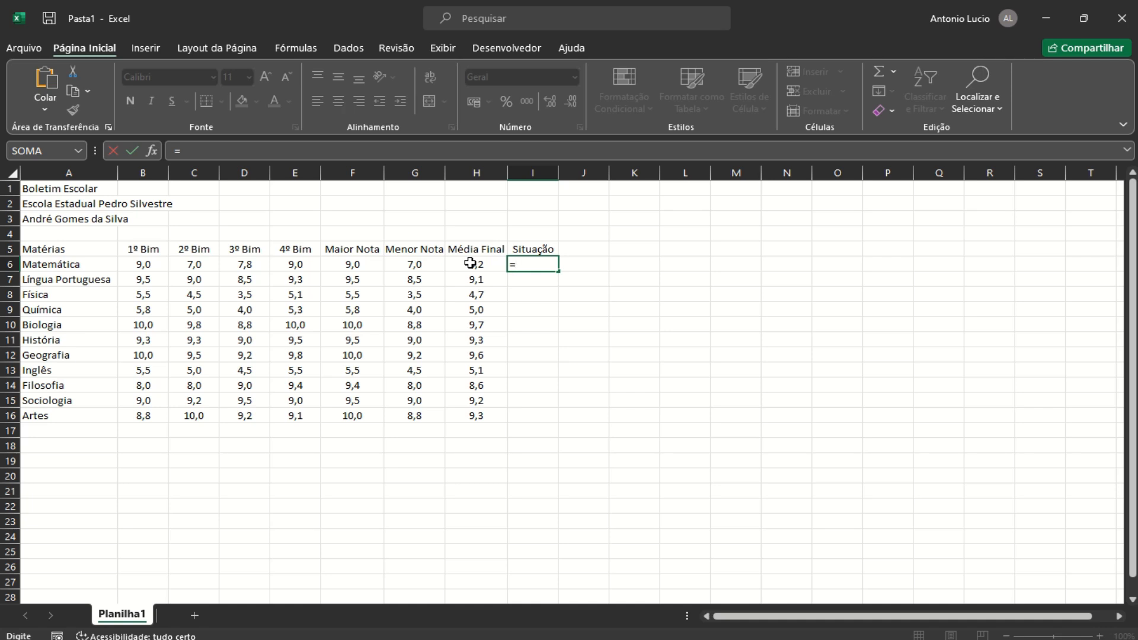
{"action": "type", "text": "se("}
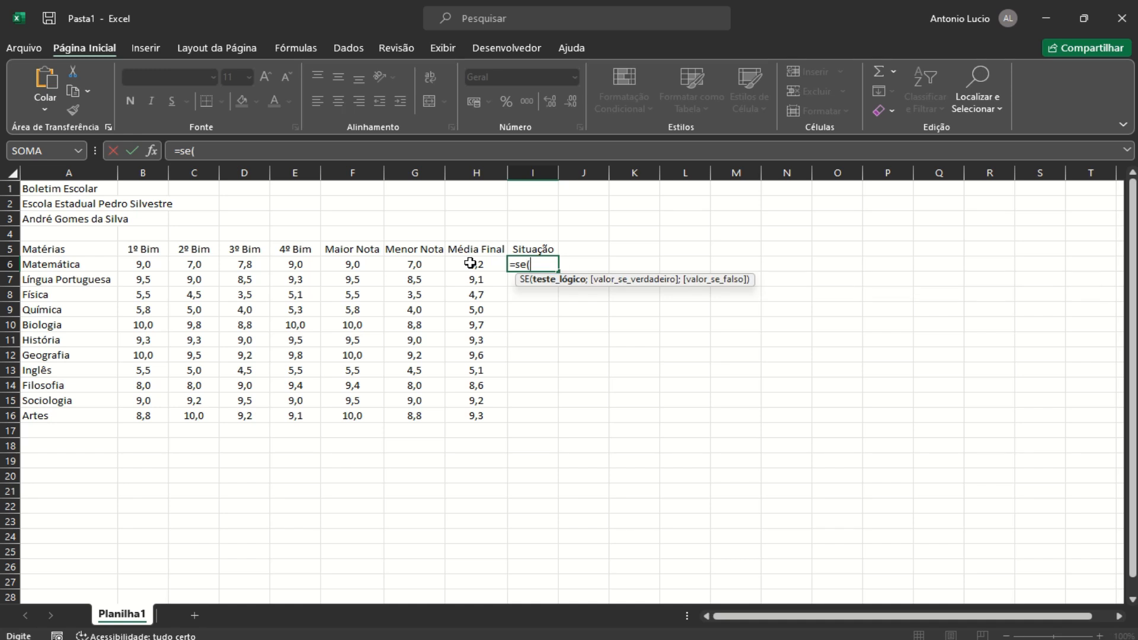
{"action": "left_click", "coordinate": [471, 264]}
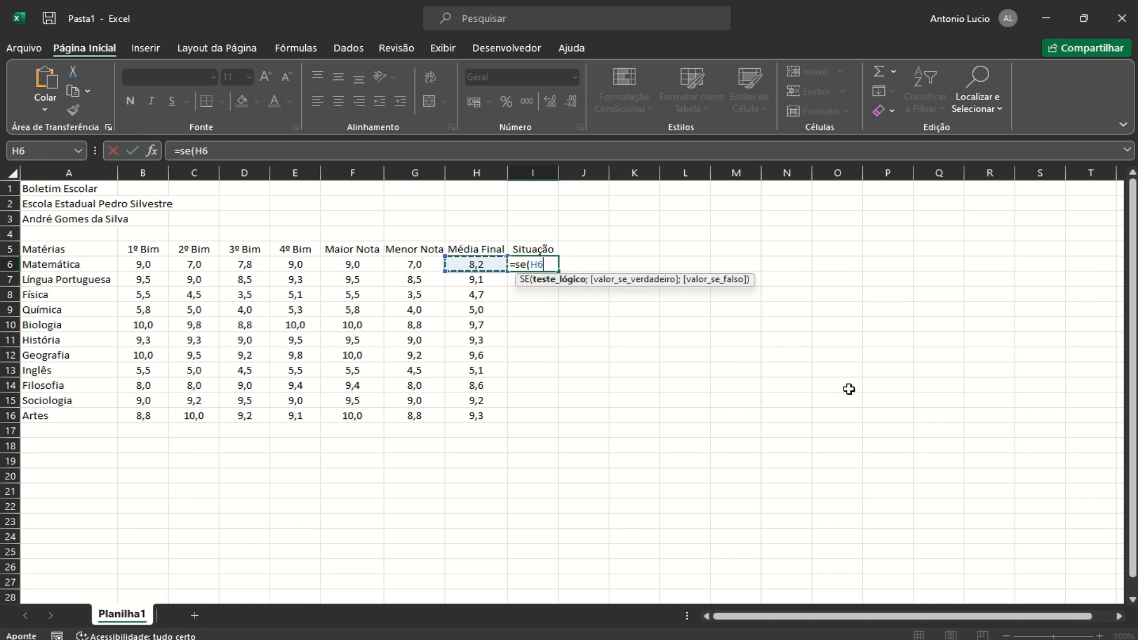
{"action": "type", "text": ">=7;"}
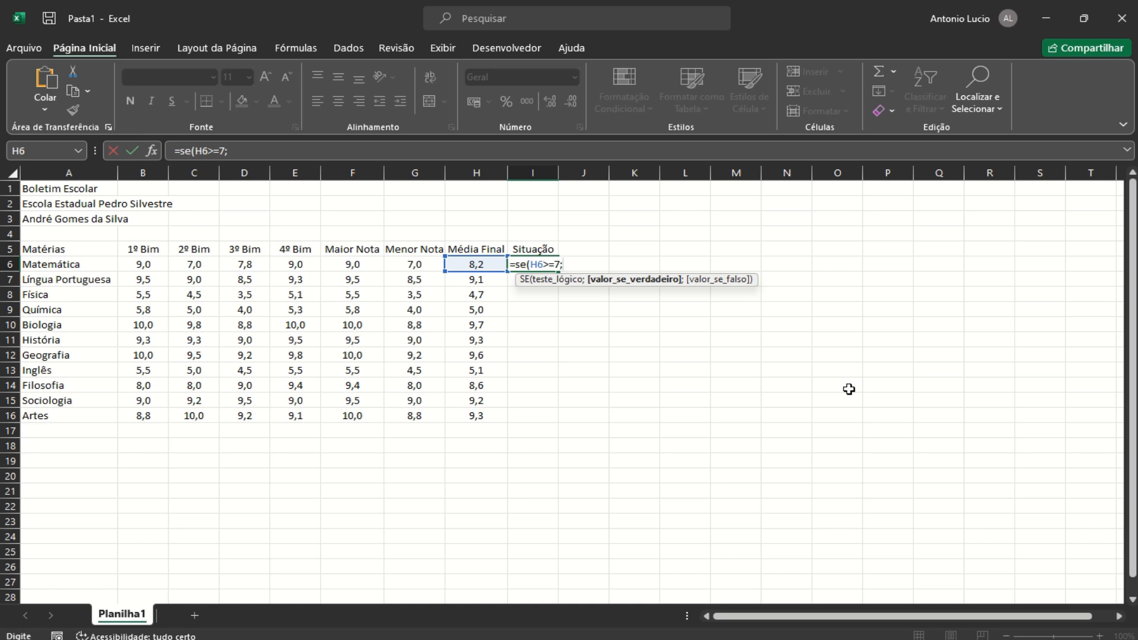
{"action": "type", "text": "\"Aprovado\""}
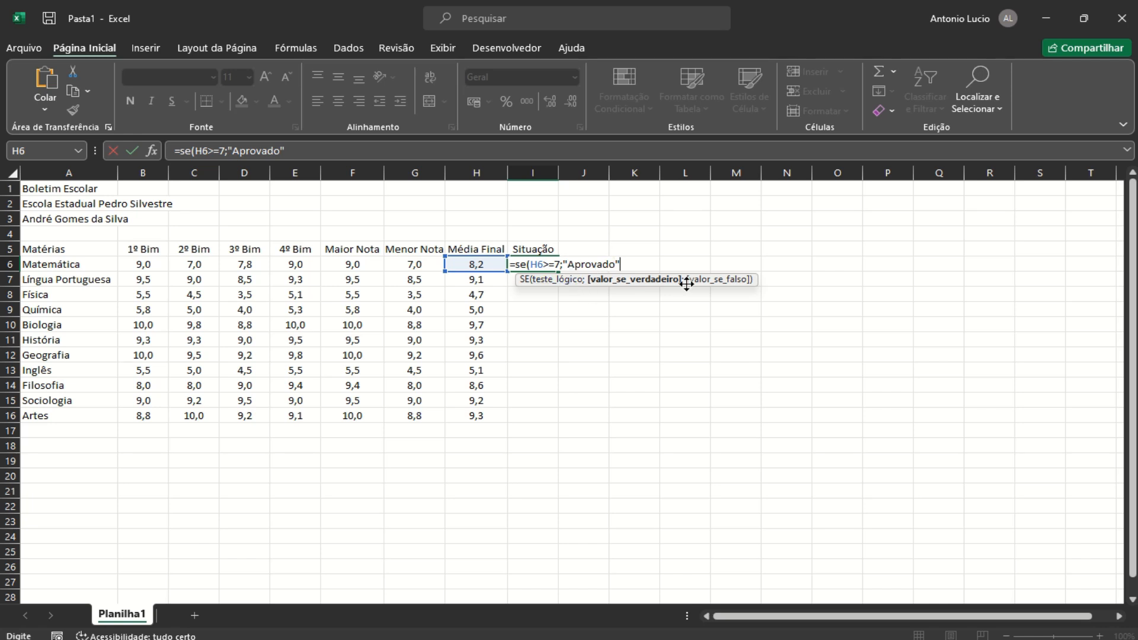
{"action": "type", "text": ";\""}
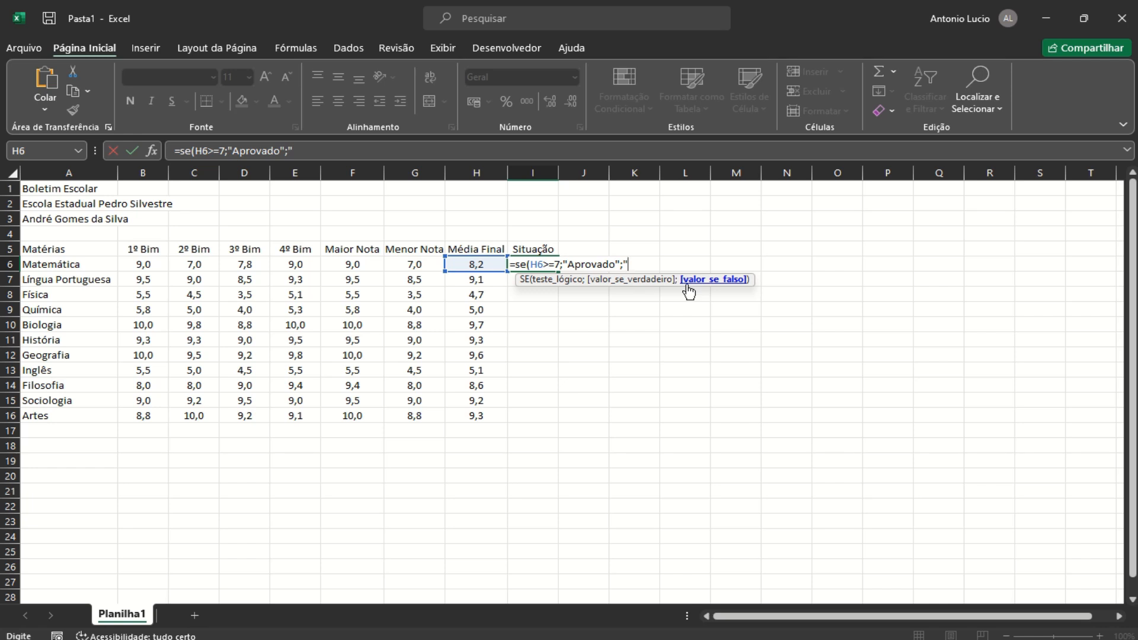
{"action": "type", "text": "Reprovado"}
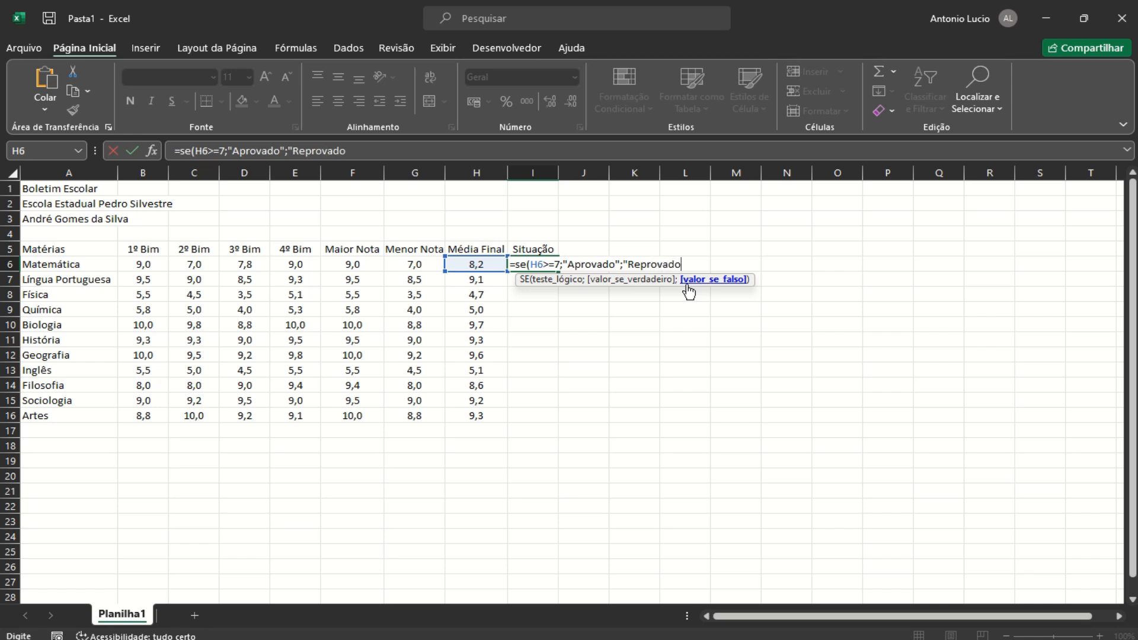
{"action": "type", "text": "\")"}
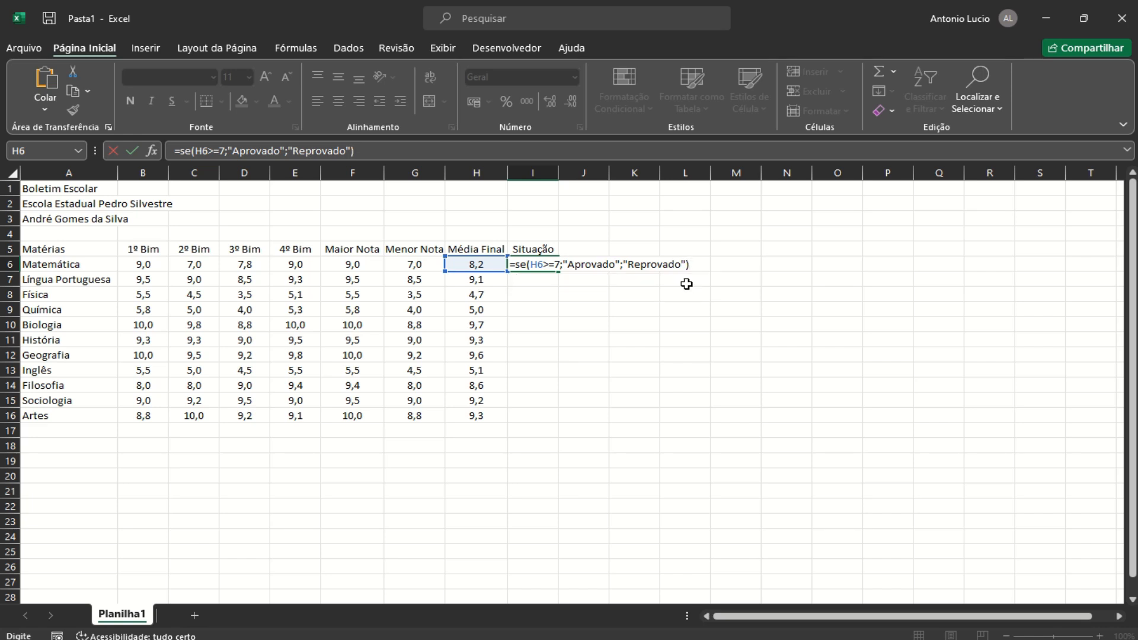
Confirm the pass/fail formula, fill it down to I16 and widen column I
{"action": "key", "text": "Return"}
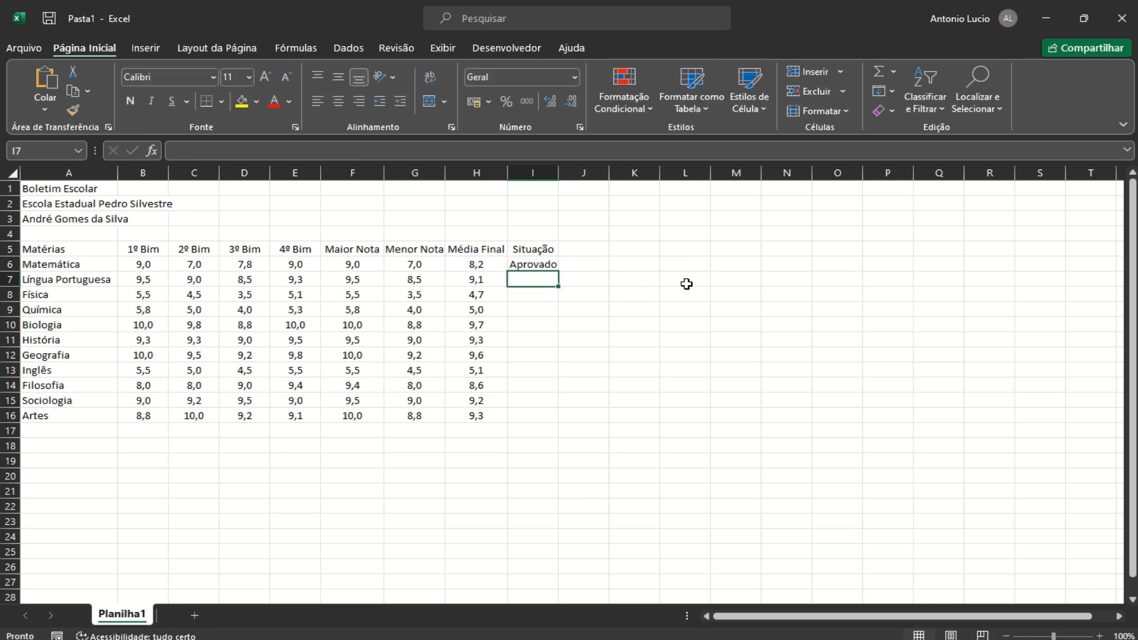
{"action": "left_click", "coordinate": [539, 261]}
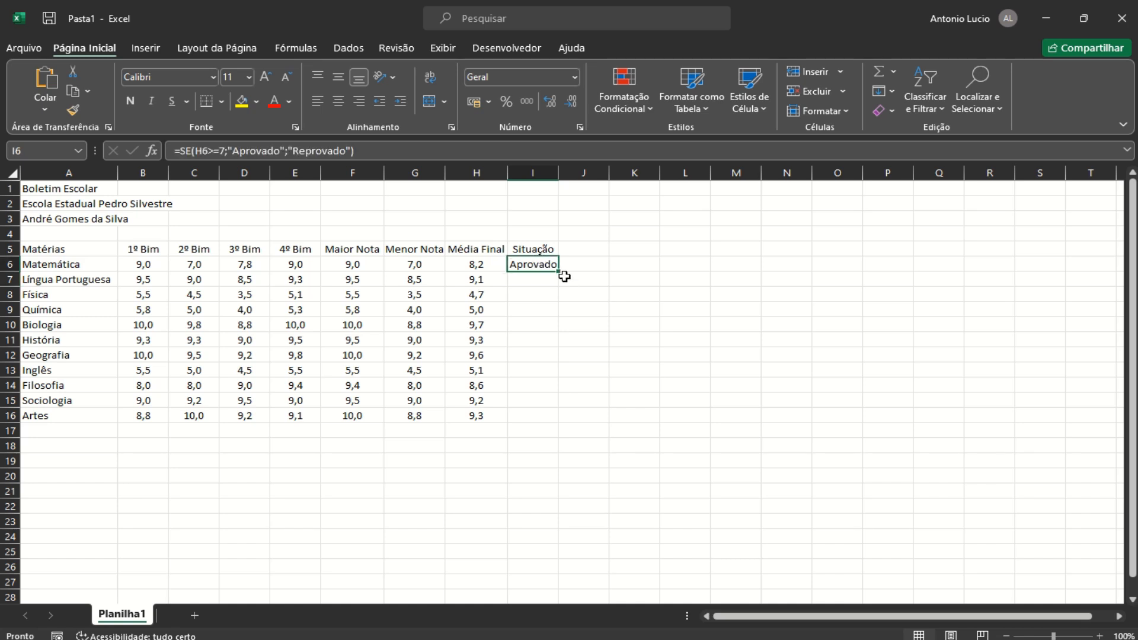
{"action": "left_click_drag", "start_coordinate": [558, 271], "coordinate": [556, 423]}
{"action": "left_click_drag", "start_coordinate": [558, 174], "coordinate": [585, 179]}
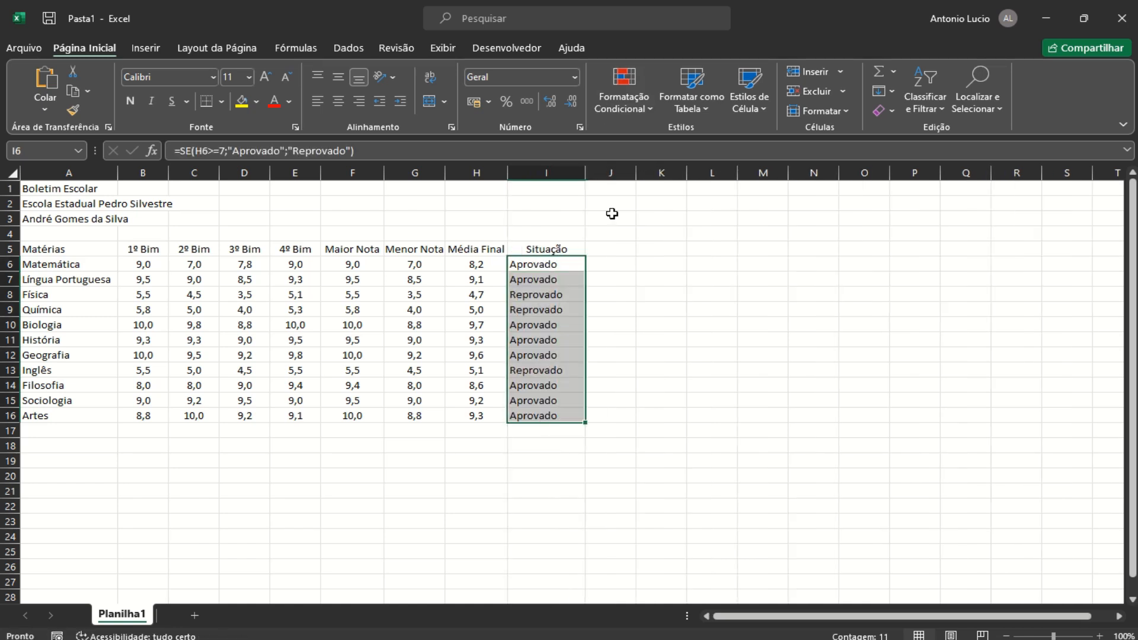
Check the Física, Química and Inglês averages, then select statuses I6:I16
{"action": "left_click", "coordinate": [511, 292]}
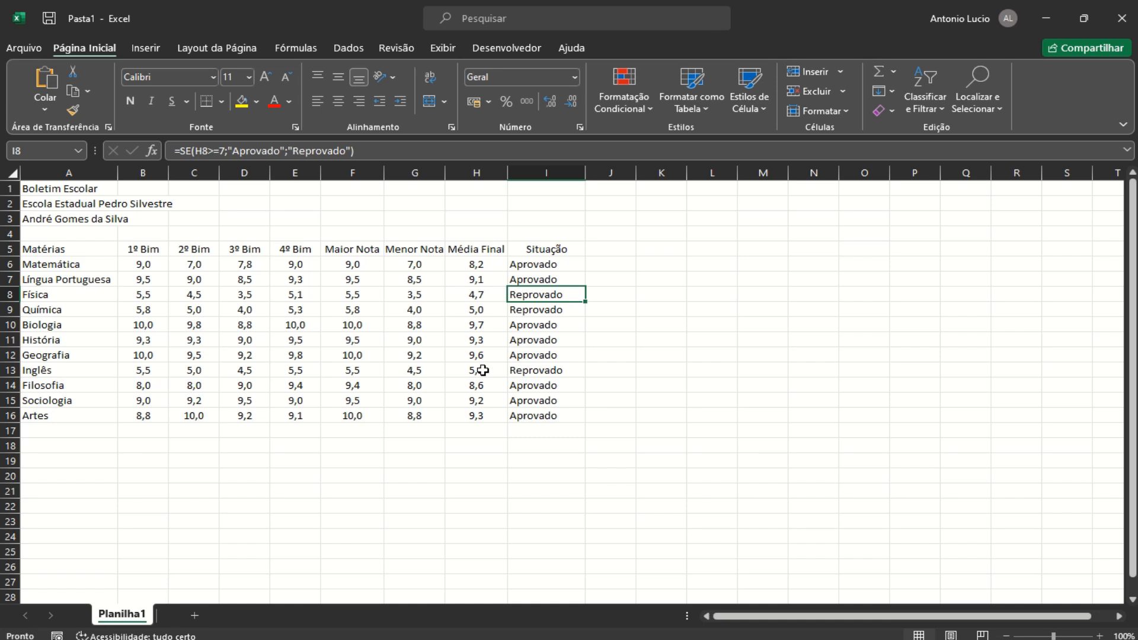
{"action": "left_click", "coordinate": [483, 371]}
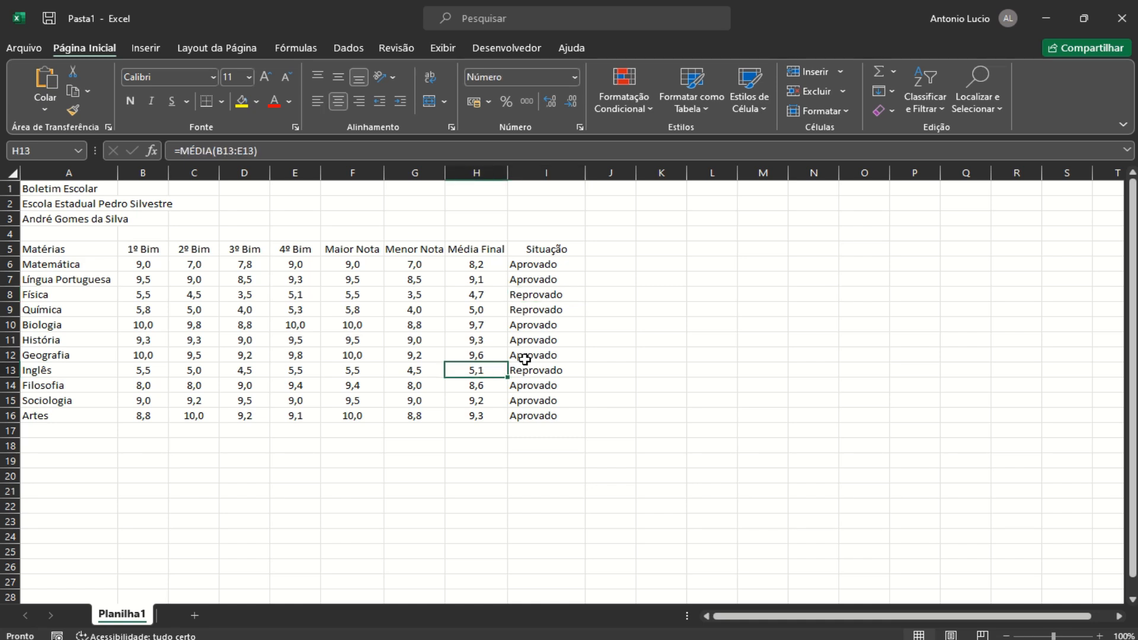
{"action": "left_click", "coordinate": [480, 296]}
{"action": "left_click", "coordinate": [481, 306]}
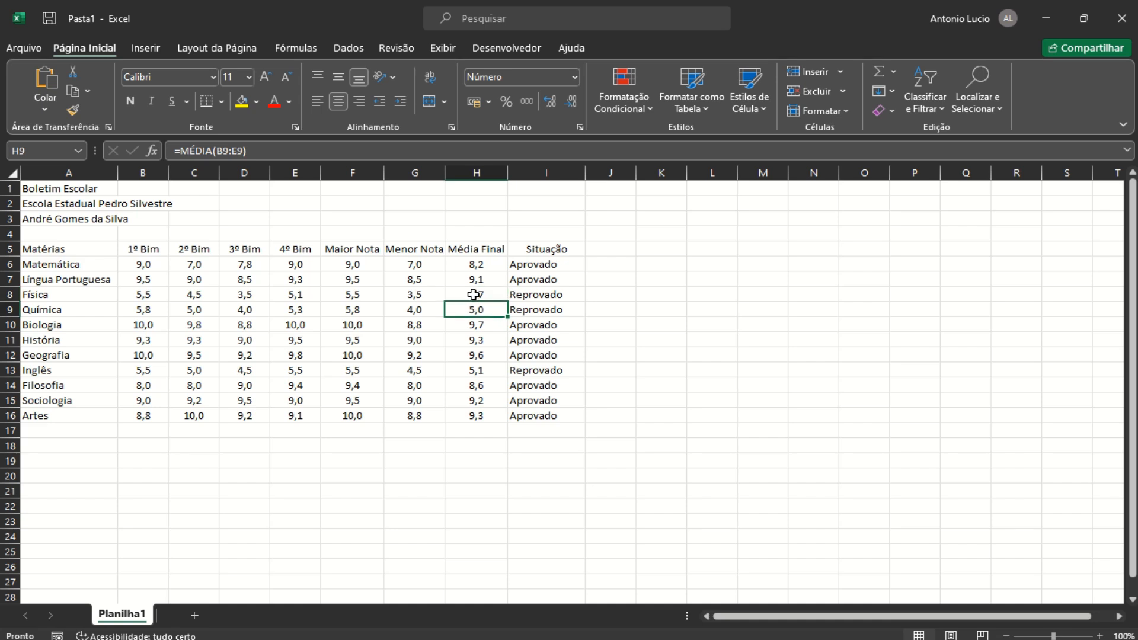
{"action": "left_click", "coordinate": [477, 371]}
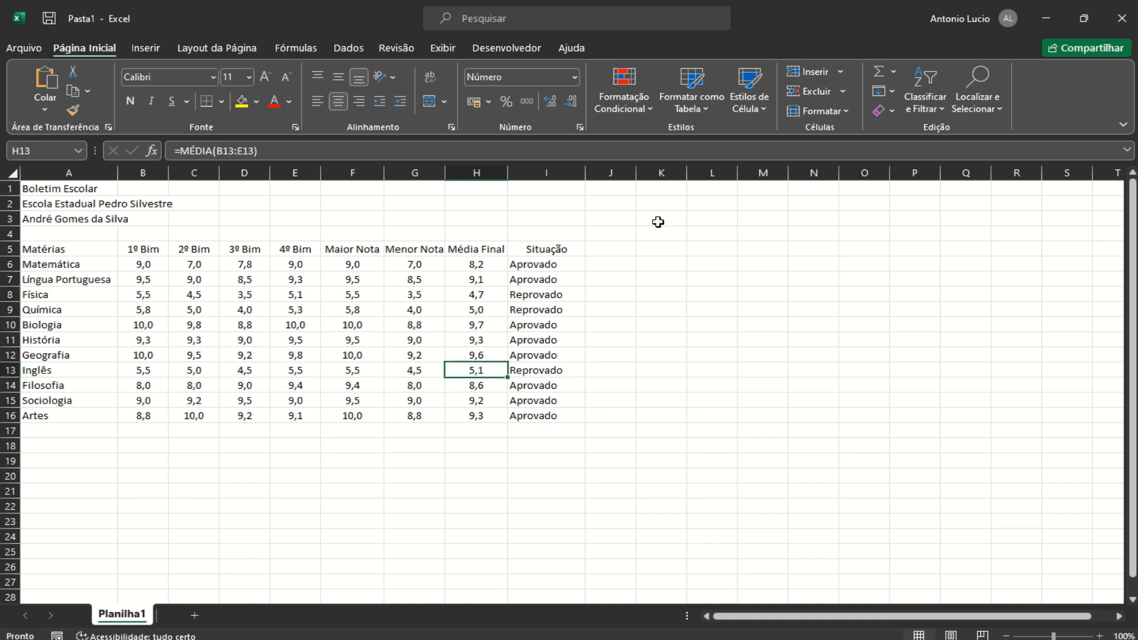
{"action": "left_click", "coordinate": [543, 266]}
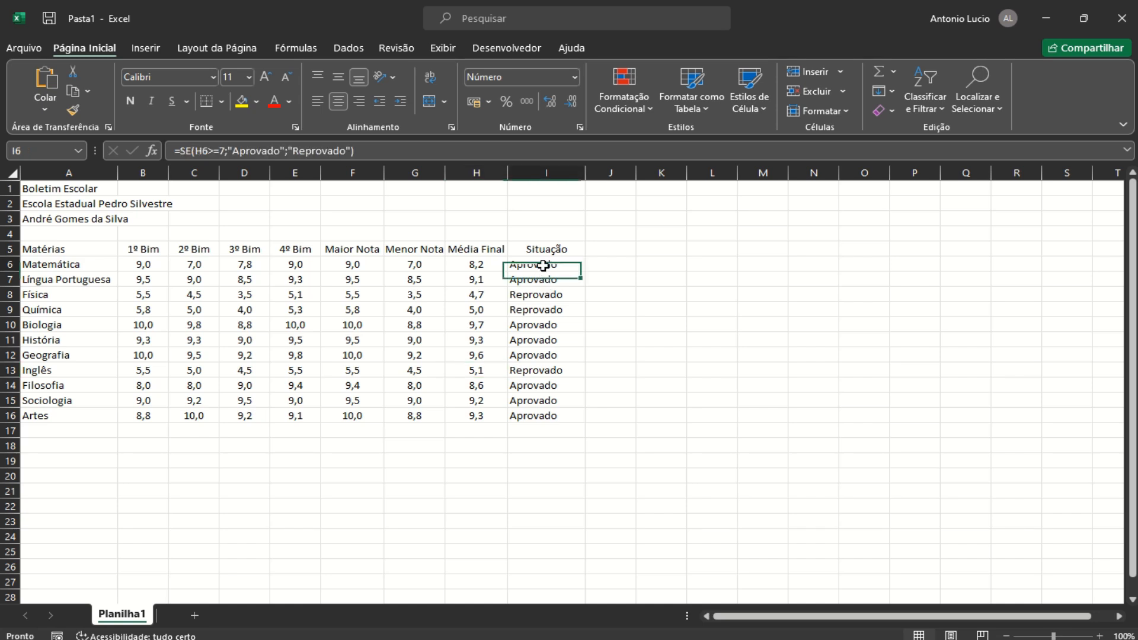
{"action": "left_click_drag", "start_coordinate": [543, 266], "coordinate": [535, 414]}
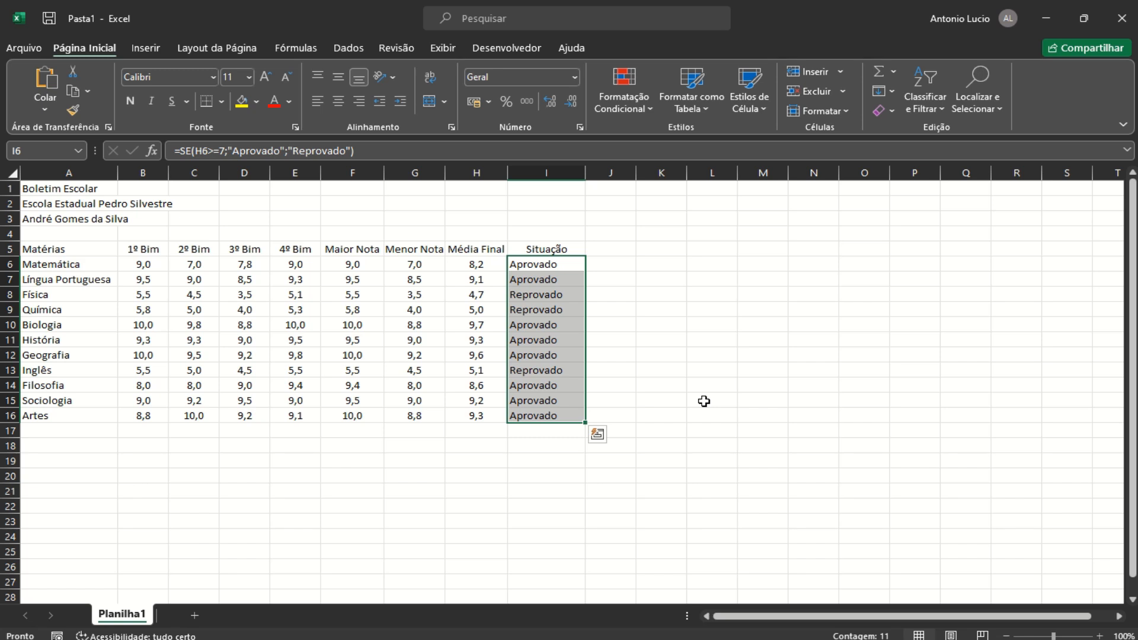
Clear the statuses and enter =SE(H6<4;"Reprovado";SE(H6<7;"Recuperação";"Aprovado")) in I6
{"action": "key", "text": "Delete"}
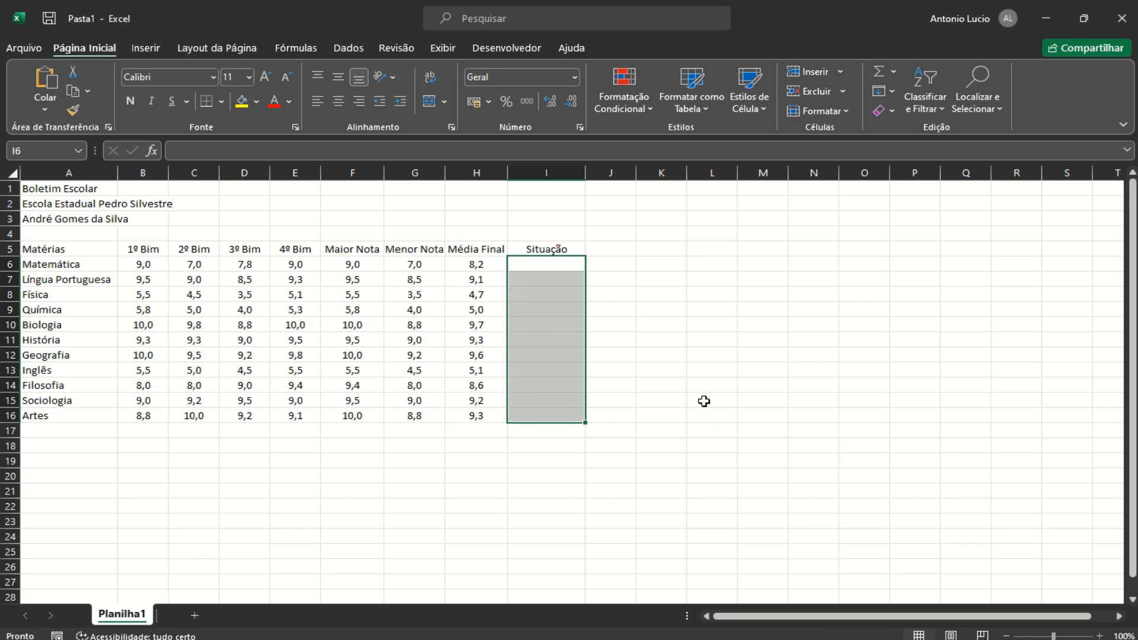
{"action": "left_click", "coordinate": [539, 262]}
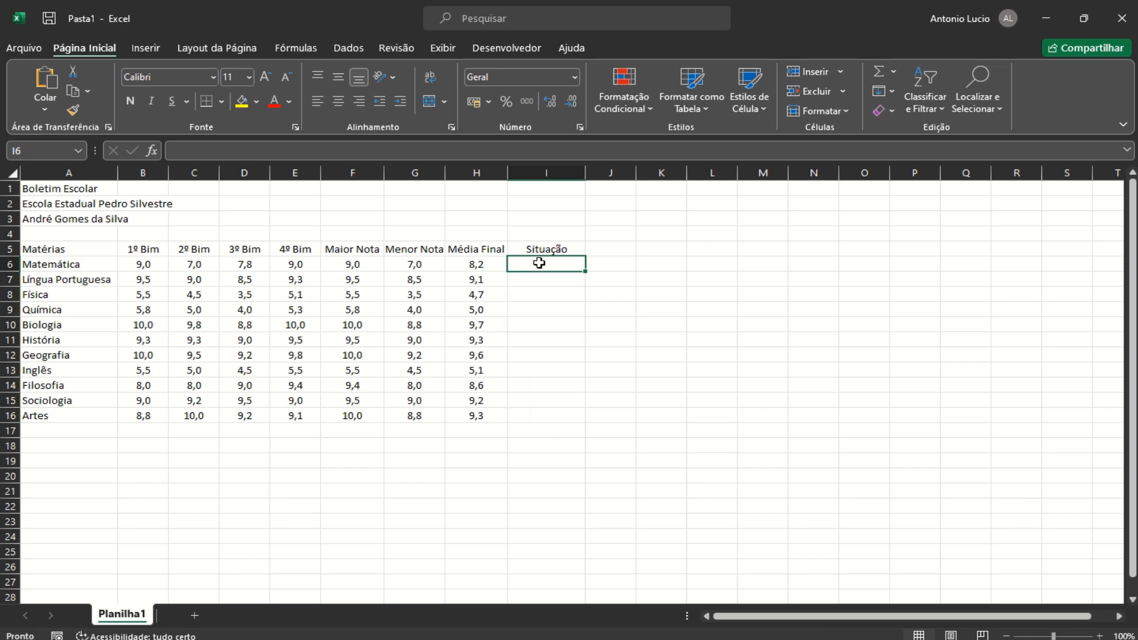
{"action": "type", "text": "=se"}
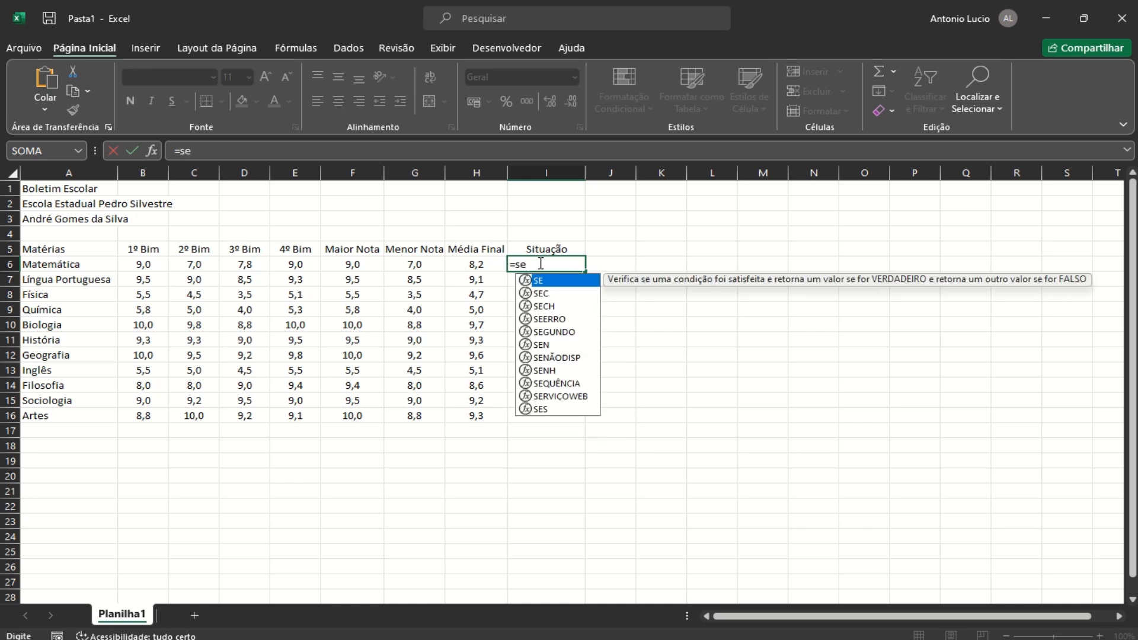
{"action": "type", "text": "("}
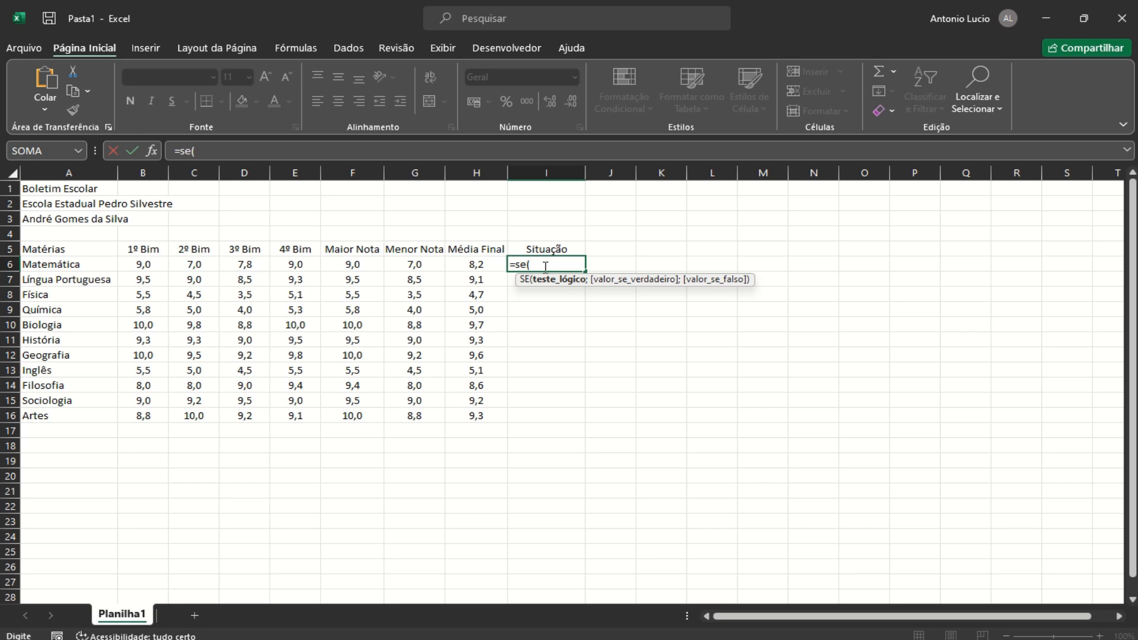
{"action": "left_click", "coordinate": [486, 263]}
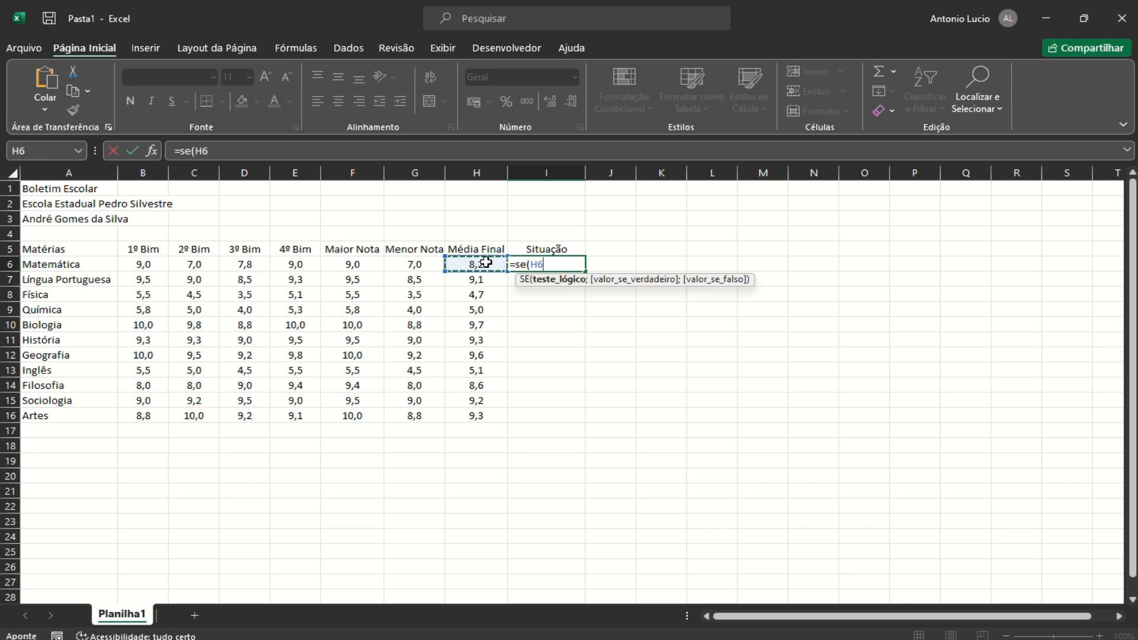
{"action": "type", "text": "<4;\""}
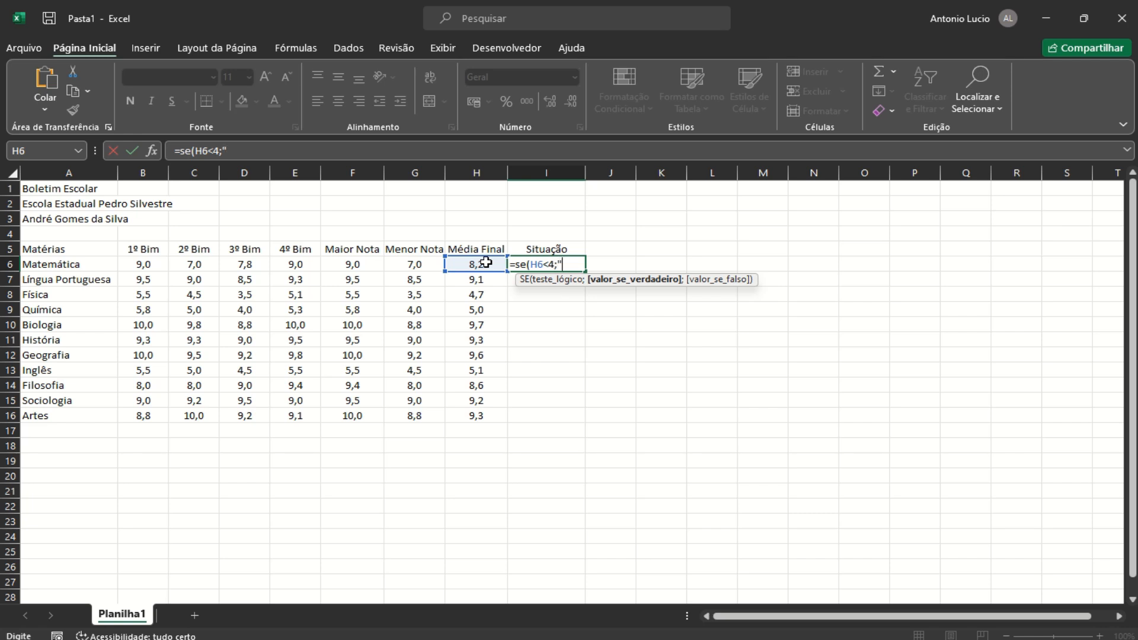
{"action": "type", "text": "Reprovado"}
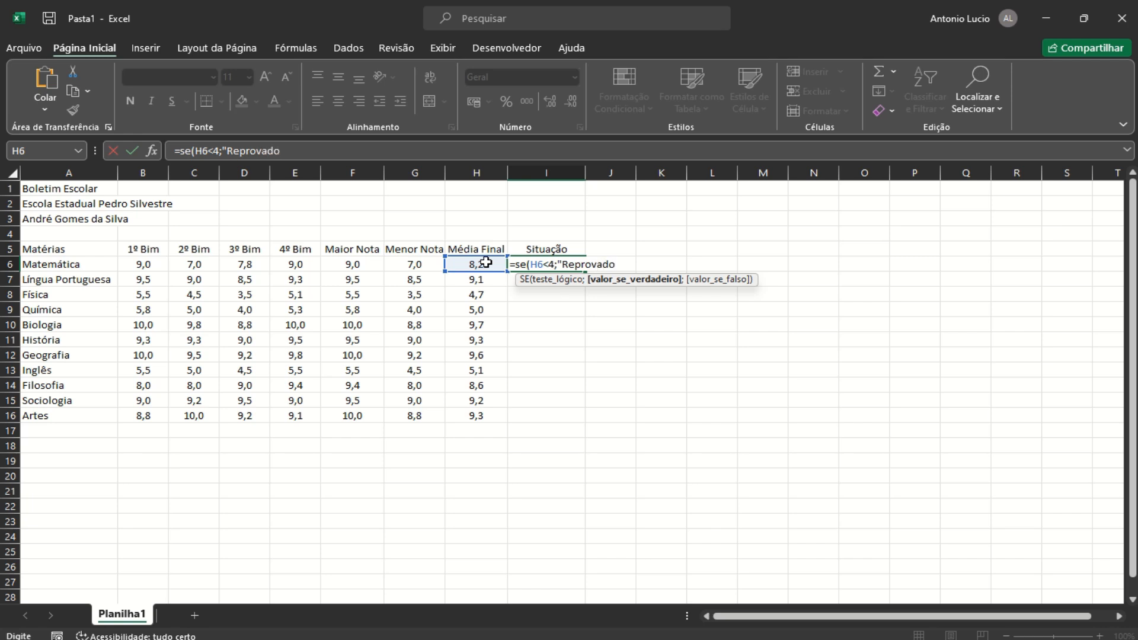
{"action": "type", "text": "\";"}
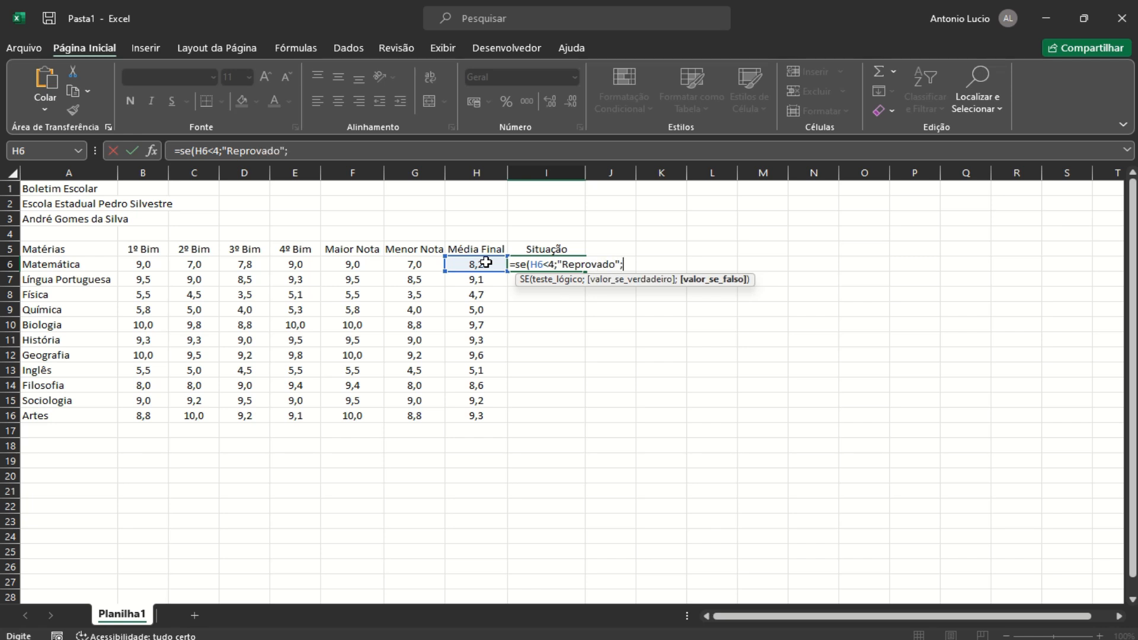
{"action": "type", "text": "se("}
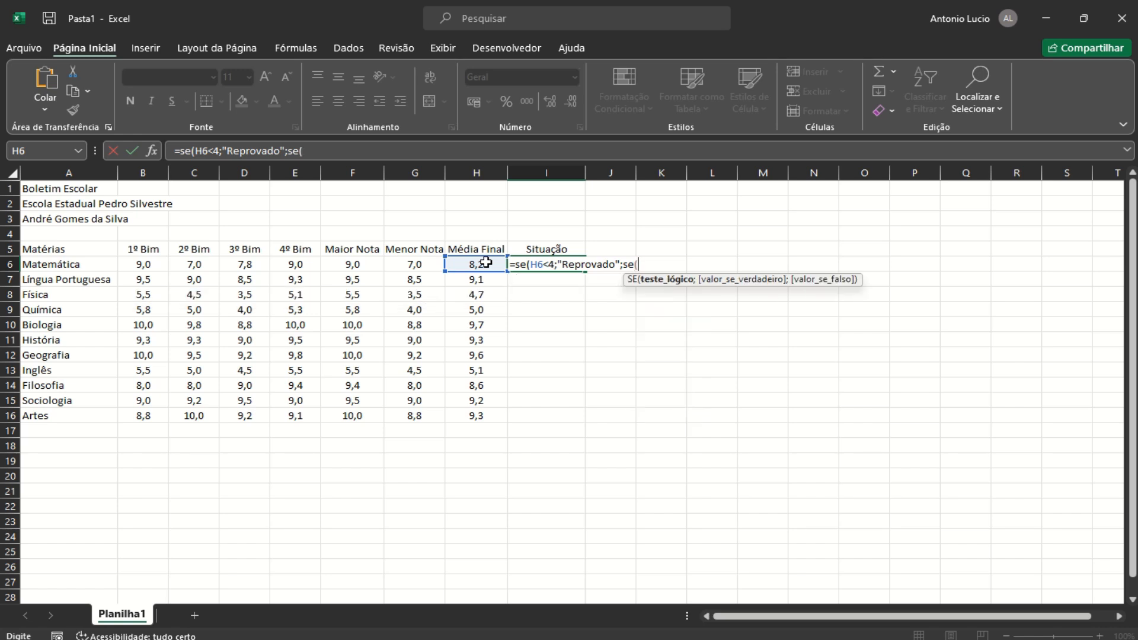
{"action": "left_click", "coordinate": [477, 261]}
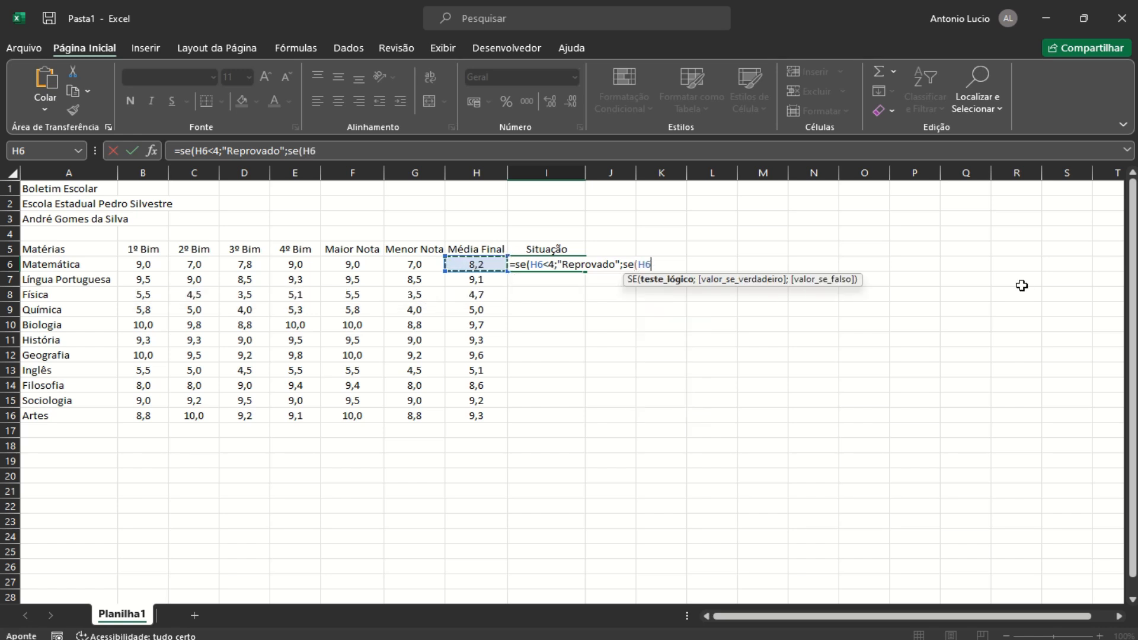
{"action": "type", "text": "<7;\""}
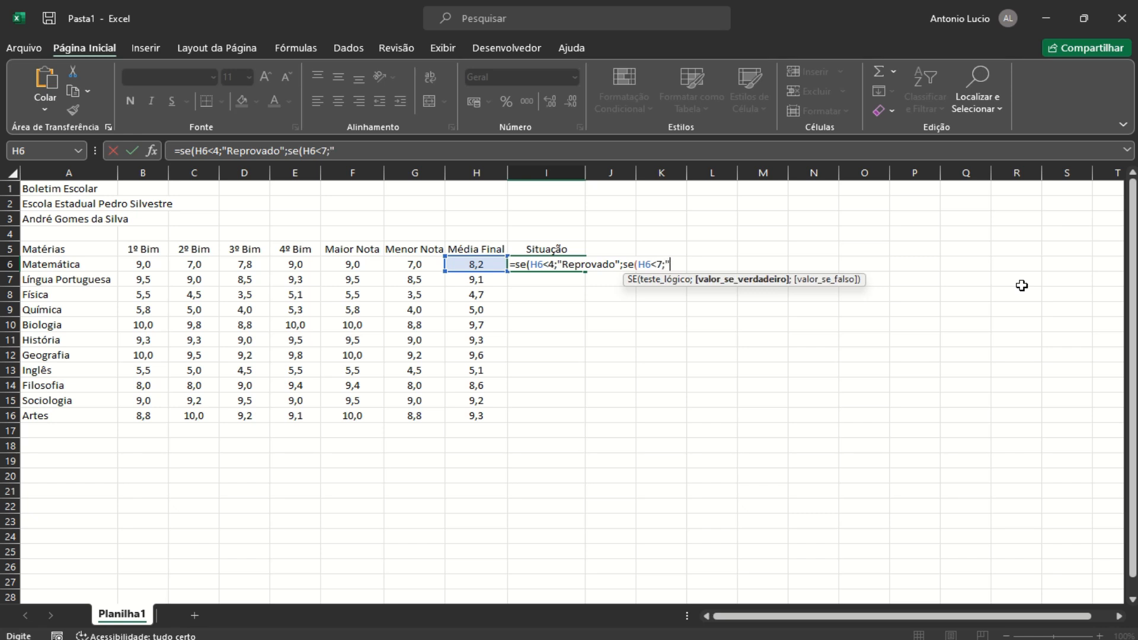
{"action": "type", "text": "Recuperaç"}
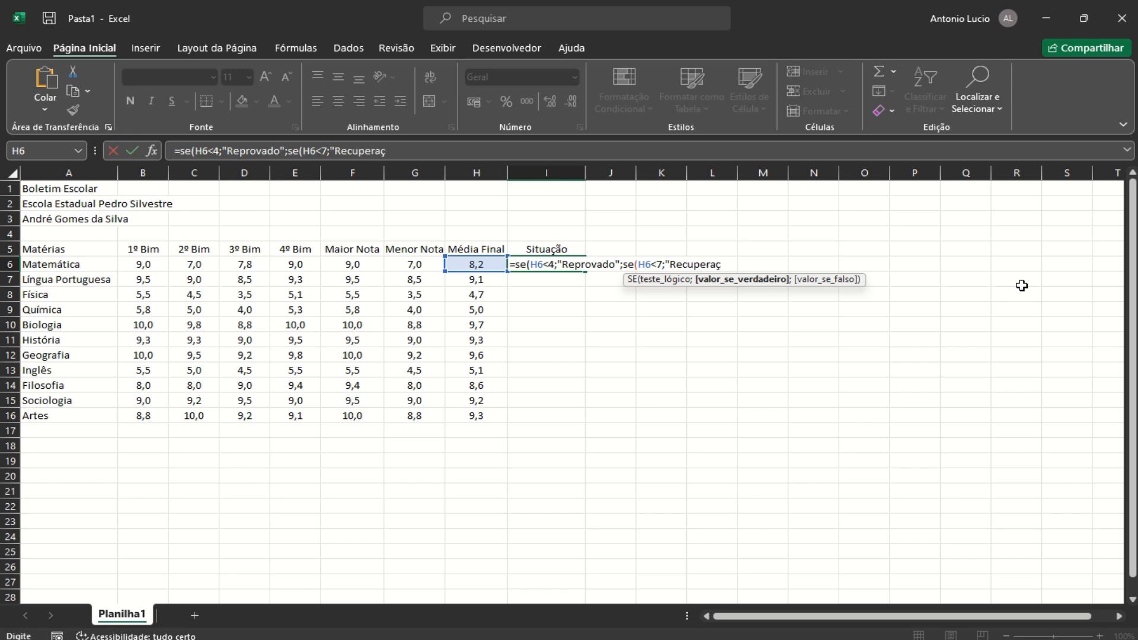
{"action": "type", "text": "ão\""}
{"action": "type", "text": ";"}
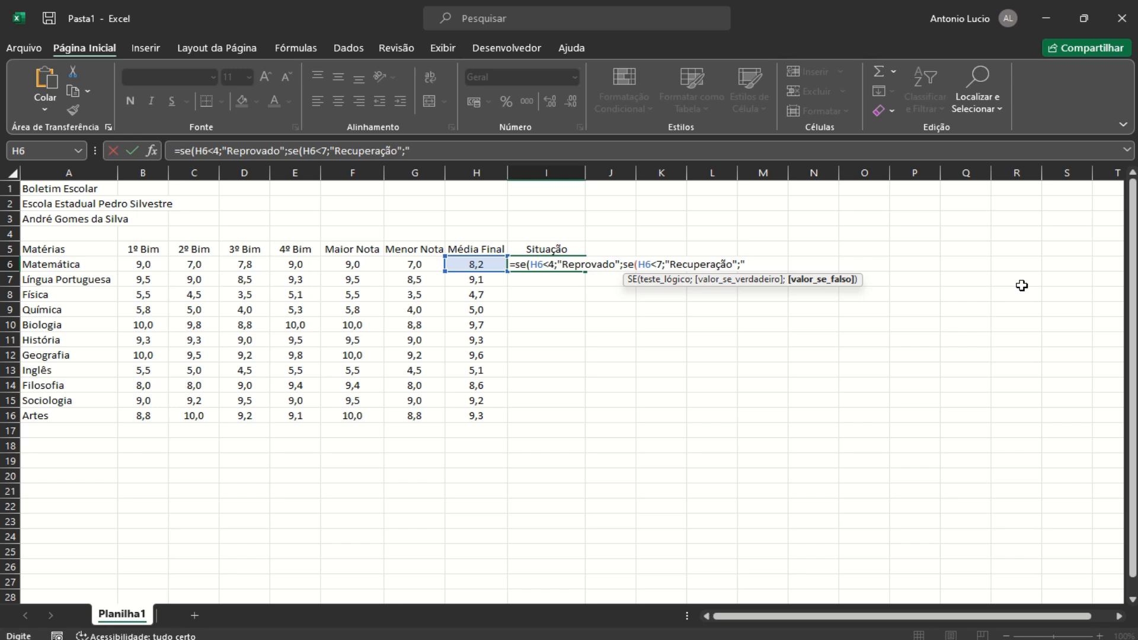
{"action": "type", "text": "Aprovado\""}
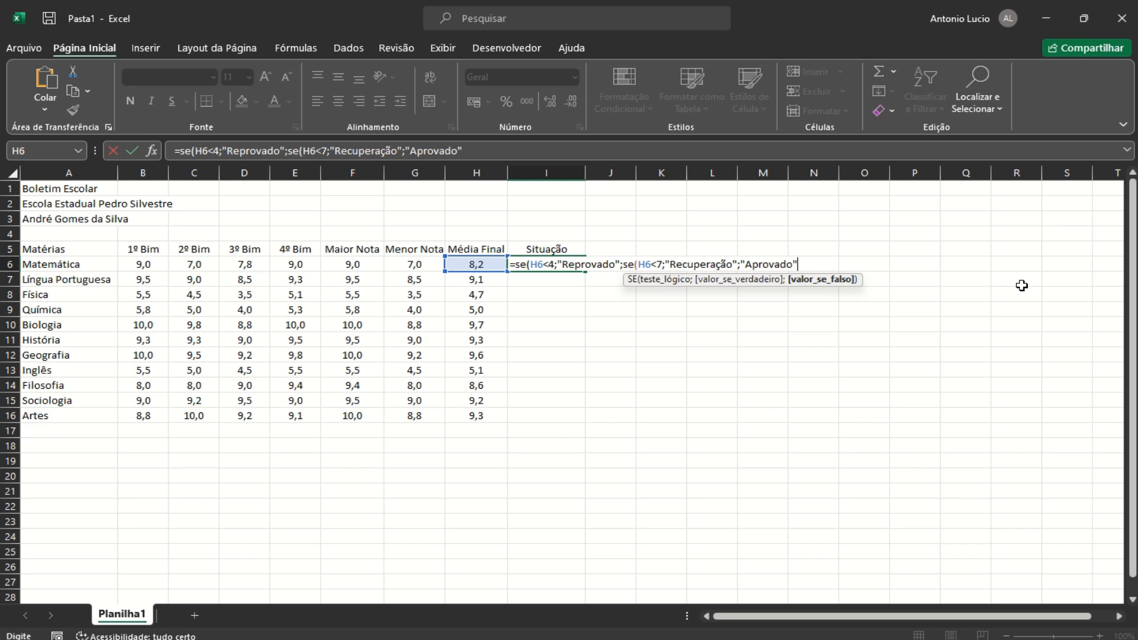
{"action": "type", "text": "))"}
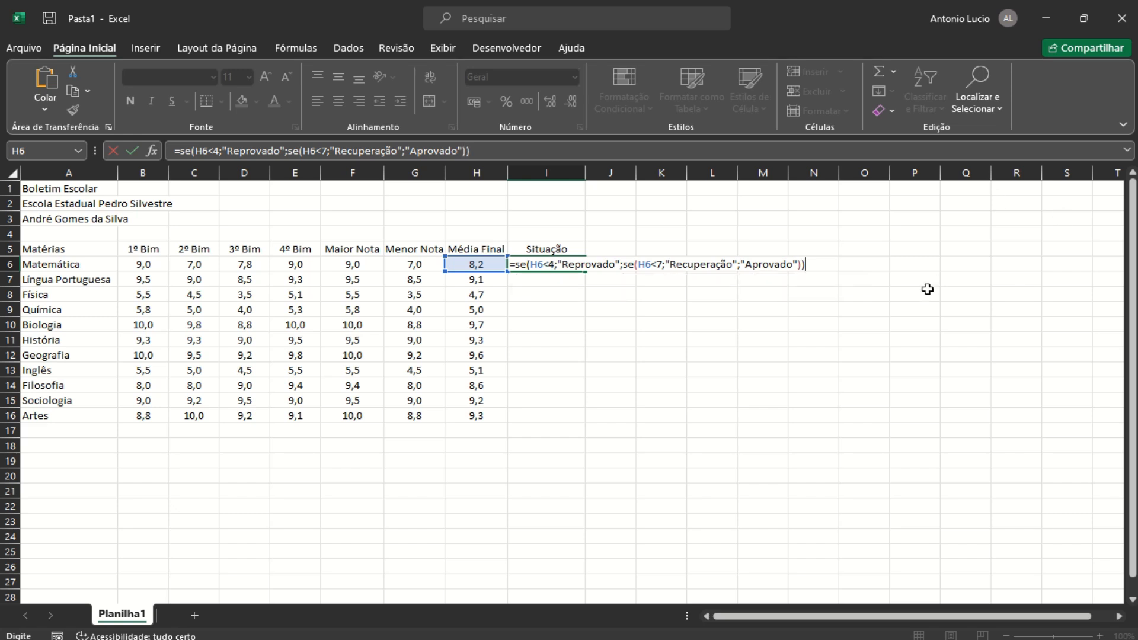
{"action": "key", "text": "Return"}
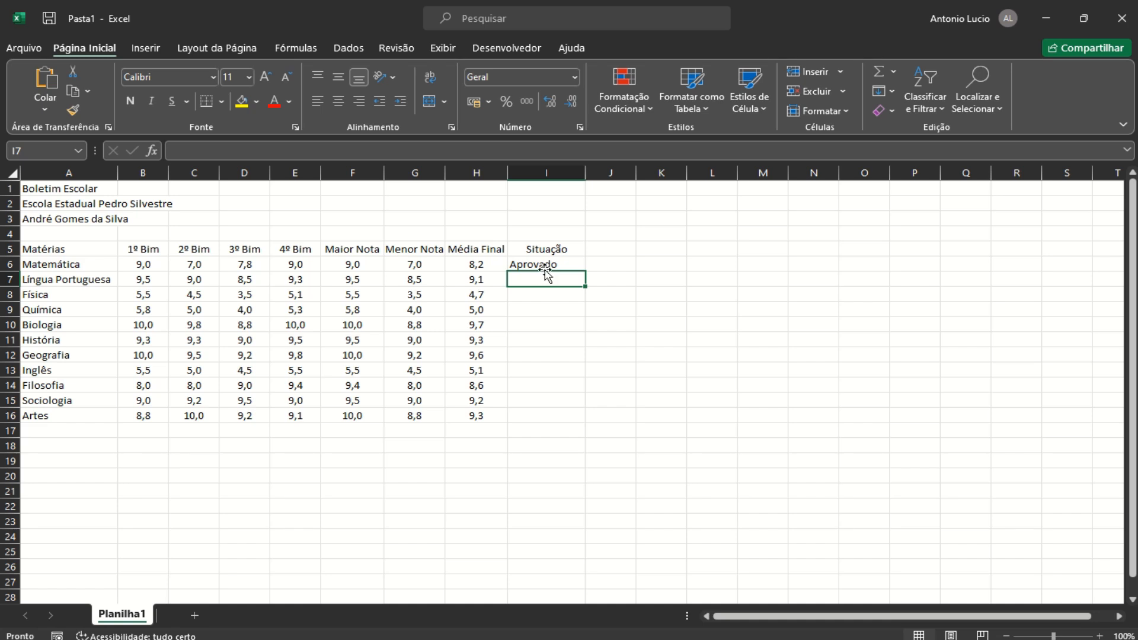
Fill the nested status formula down to I16 and check Física, Química and Inglês
{"action": "left_click", "coordinate": [545, 267]}
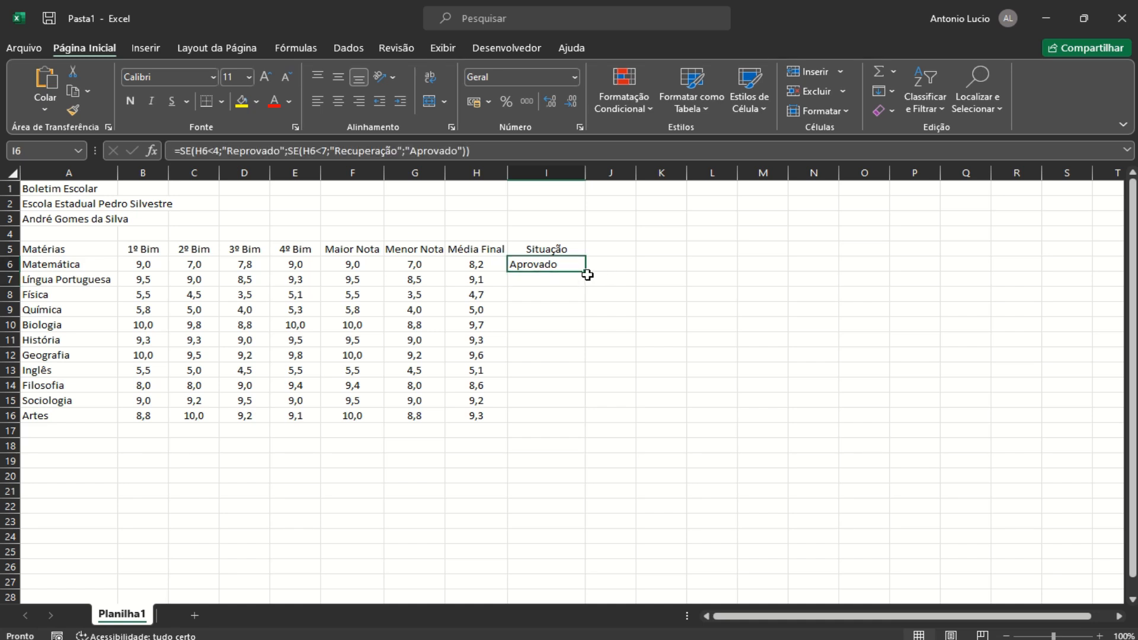
{"action": "left_click_drag", "start_coordinate": [584, 272], "coordinate": [569, 419]}
{"action": "left_click", "coordinate": [680, 318]}
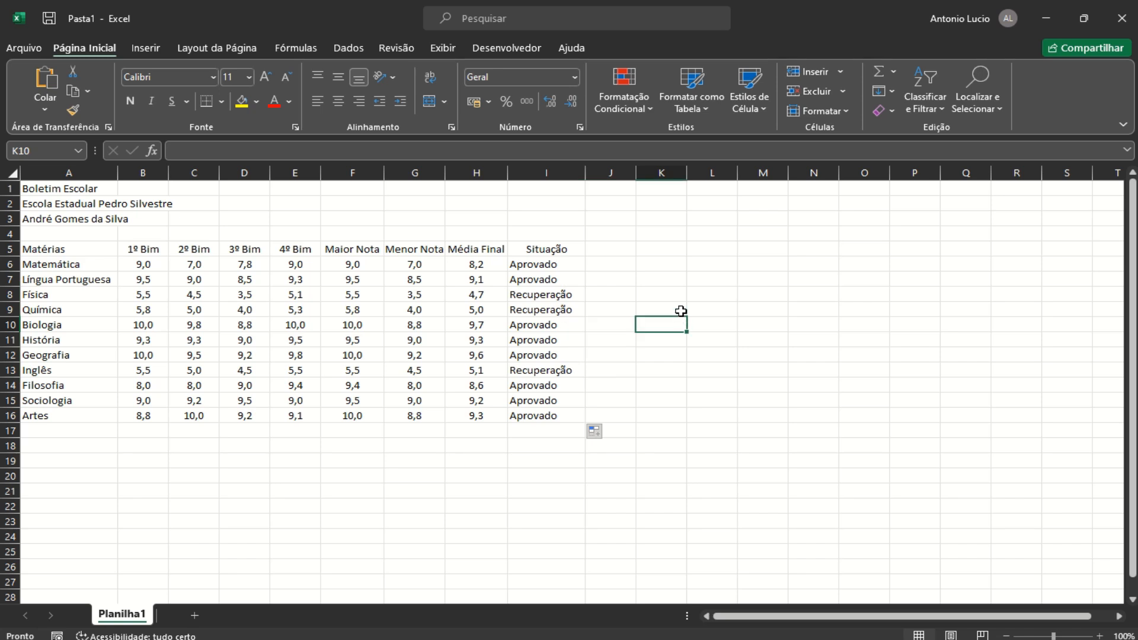
{"action": "left_click", "coordinate": [533, 295]}
{"action": "left_click", "coordinate": [534, 311]}
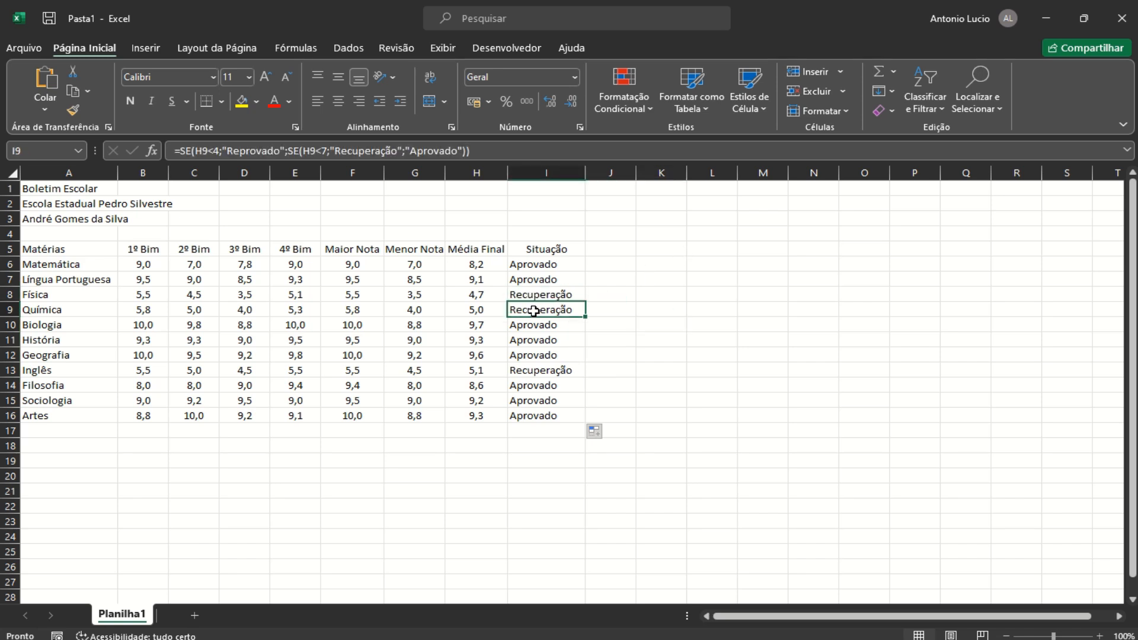
{"action": "left_click", "coordinate": [535, 372]}
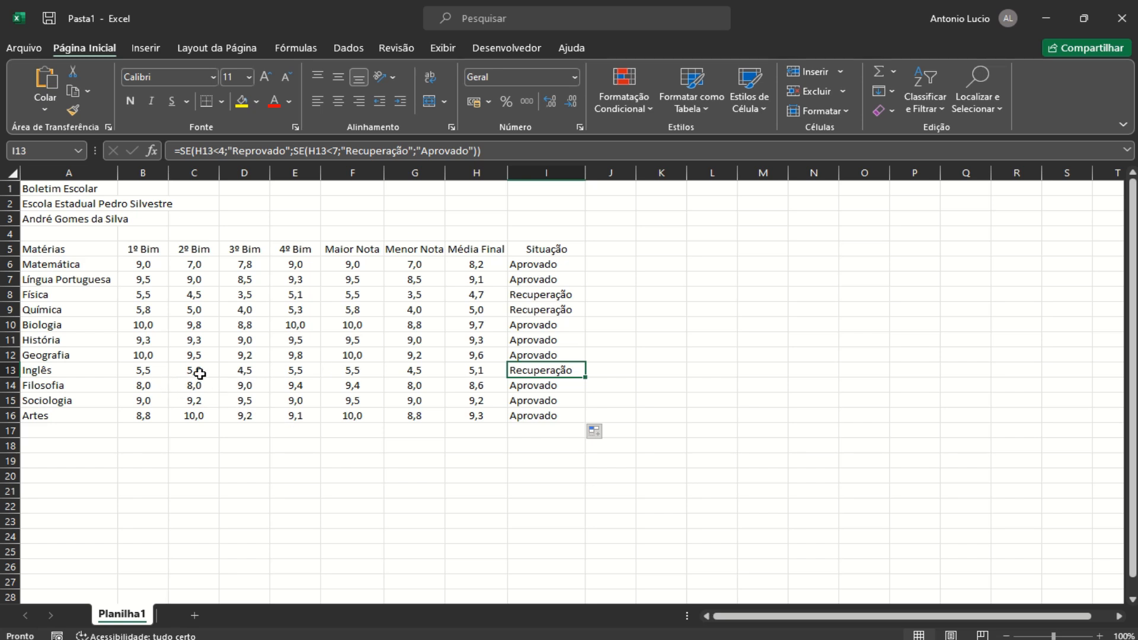
Set Inglês's 2º and 3º Bim grades to 2, then select statuses I6:I16
{"action": "left_click", "coordinate": [202, 374]}
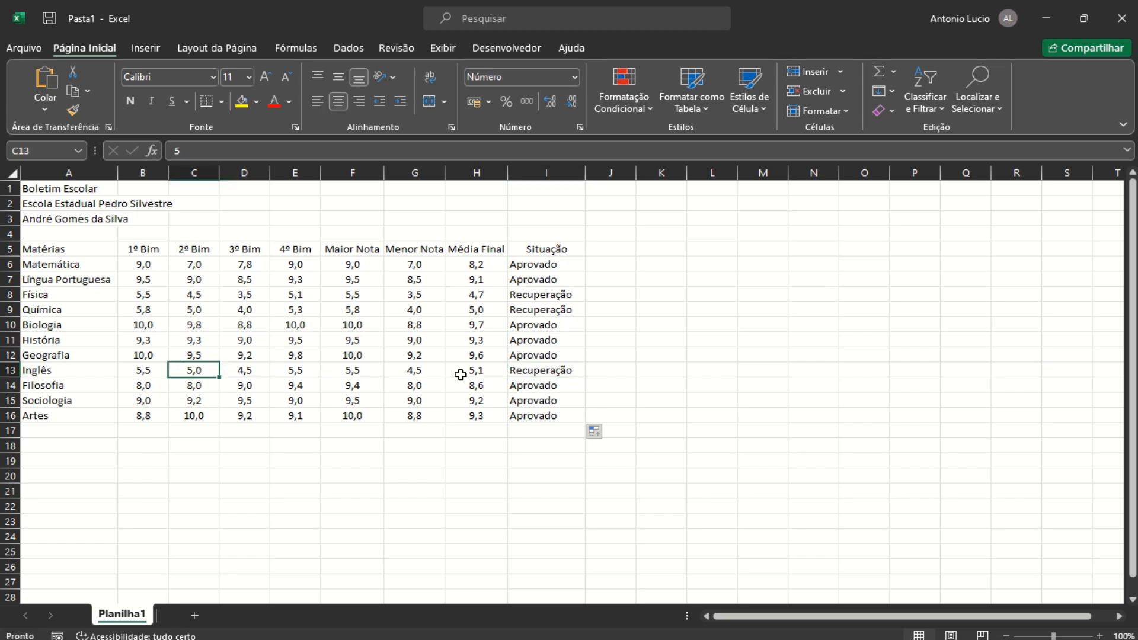
{"action": "type", "text": "2"}
{"action": "key", "text": "Return"}
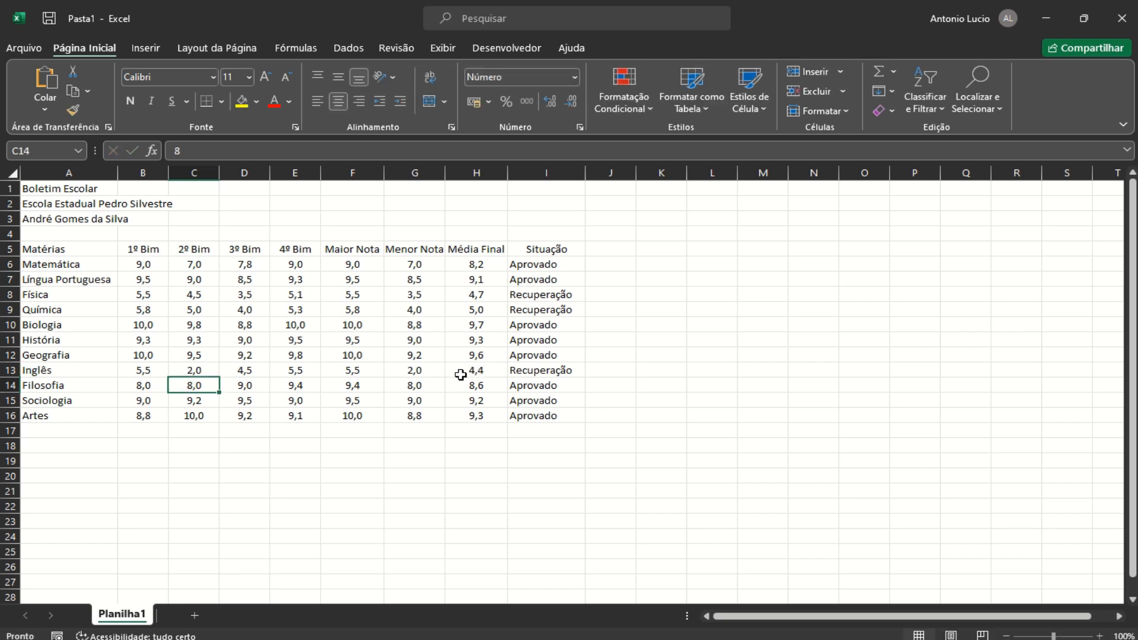
{"action": "left_click", "coordinate": [254, 370]}
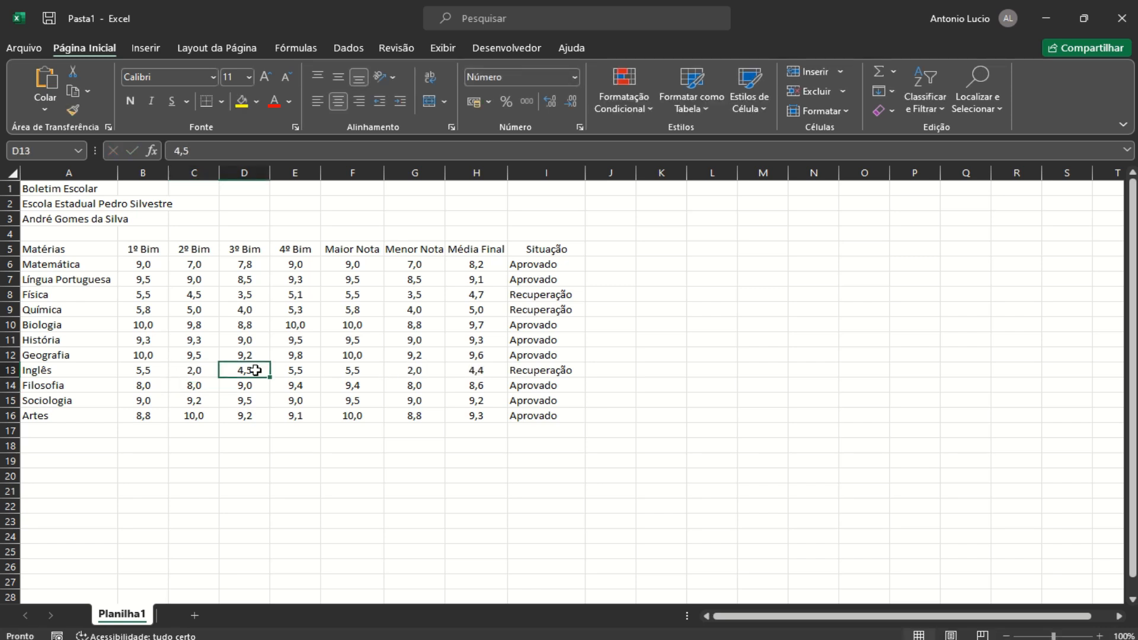
{"action": "type", "text": "2"}
{"action": "key", "text": "Return"}
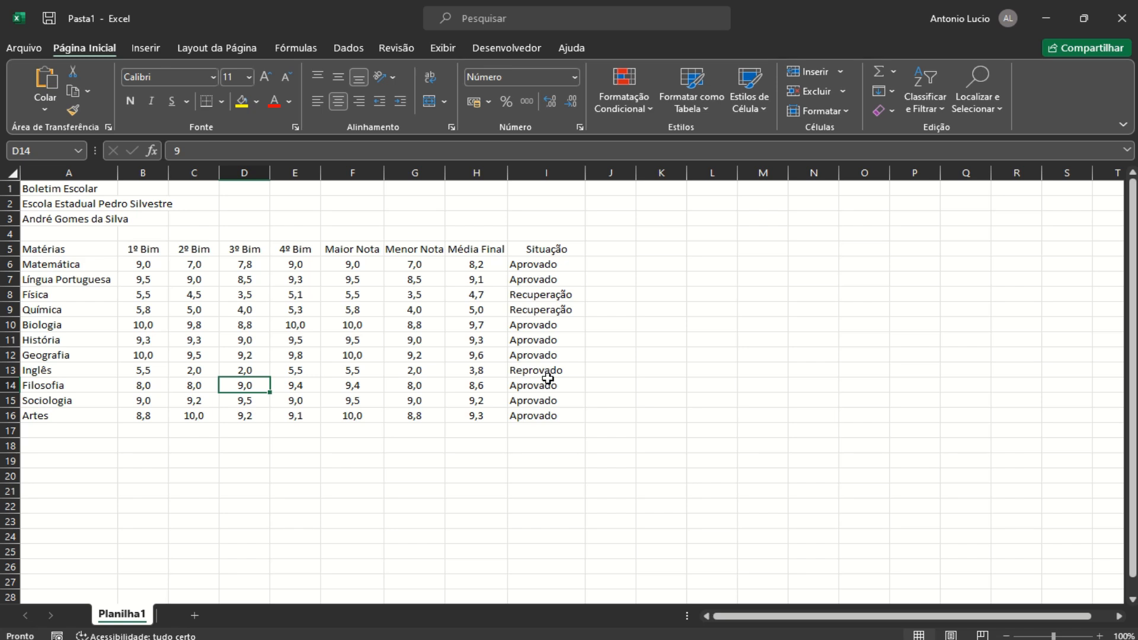
{"action": "left_click_drag", "start_coordinate": [585, 172], "coordinate": [585, 171]}
{"action": "left_click_drag", "start_coordinate": [534, 268], "coordinate": [548, 415]}
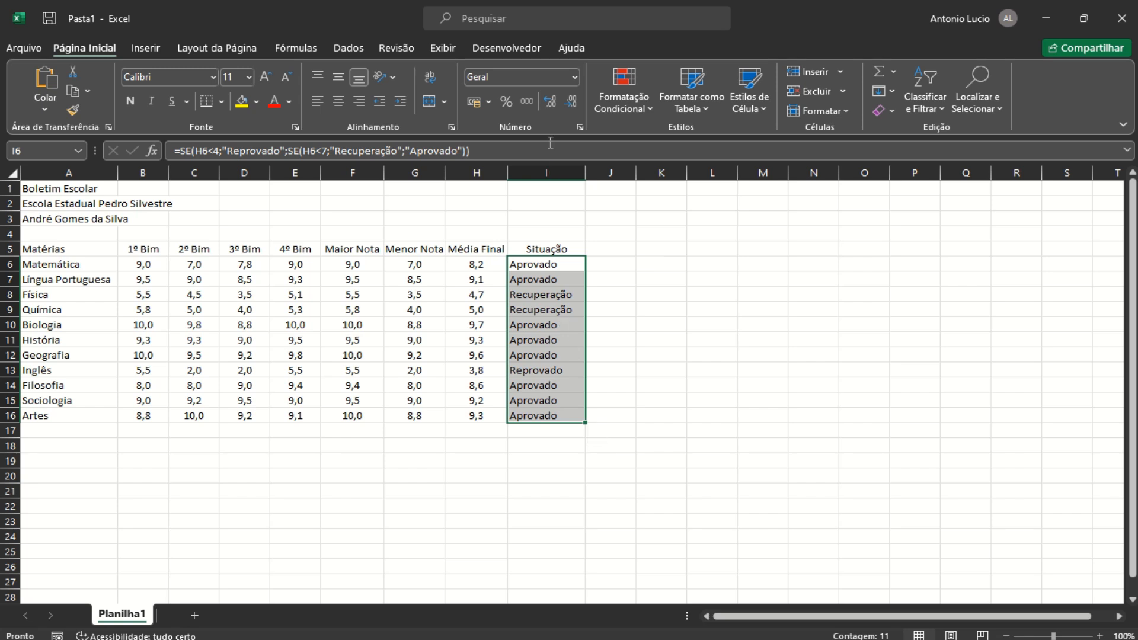
Center the Situação values in I6:I16
{"action": "left_click", "coordinate": [337, 102]}
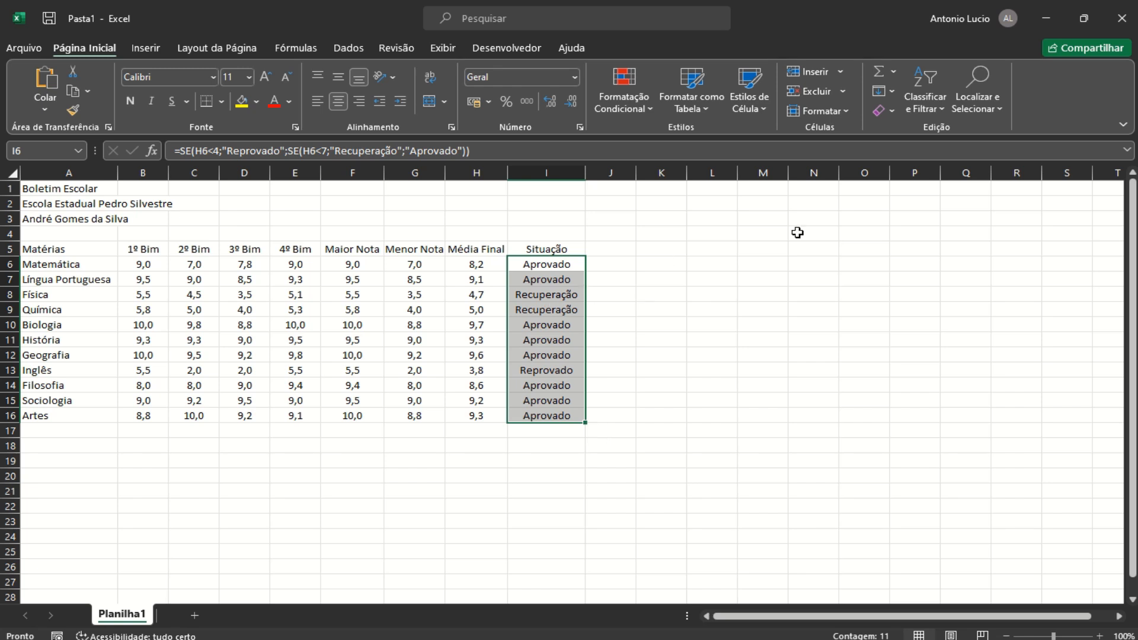
{"action": "left_click", "coordinate": [46, 461]}
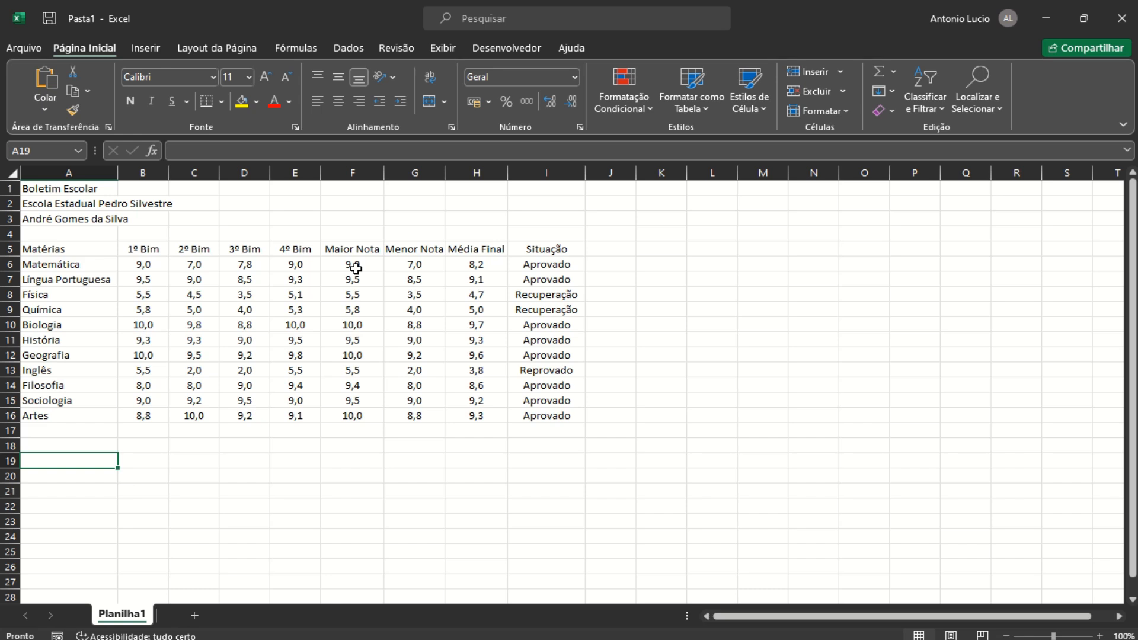
Type the labels 3ª Maior Média in A19 and 2ª Menor Média in A20
{"action": "type", "text": "3ª"}
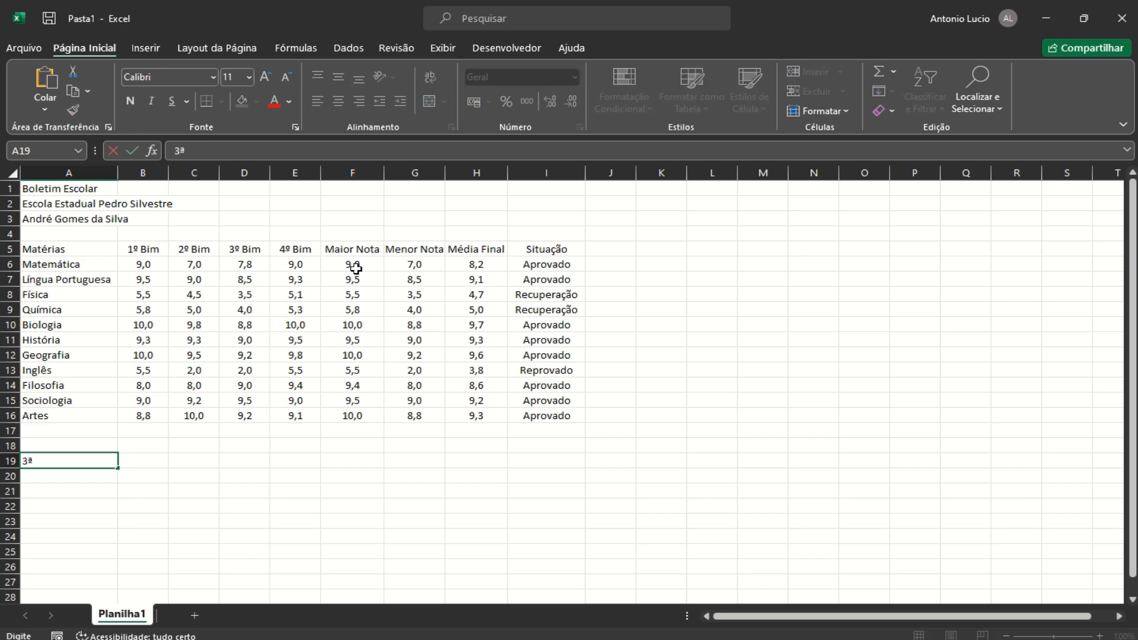
{"action": "type", "text": " Maior Médi"}
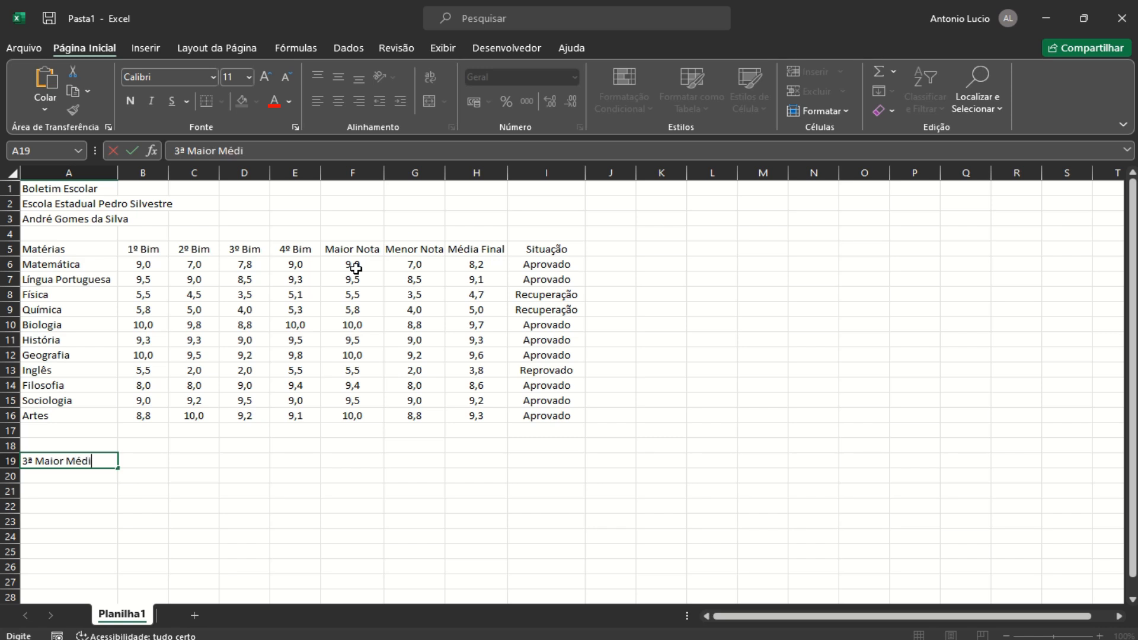
{"action": "type", "text": "a"}
{"action": "key", "text": "Return"}
{"action": "type", "text": "2"}
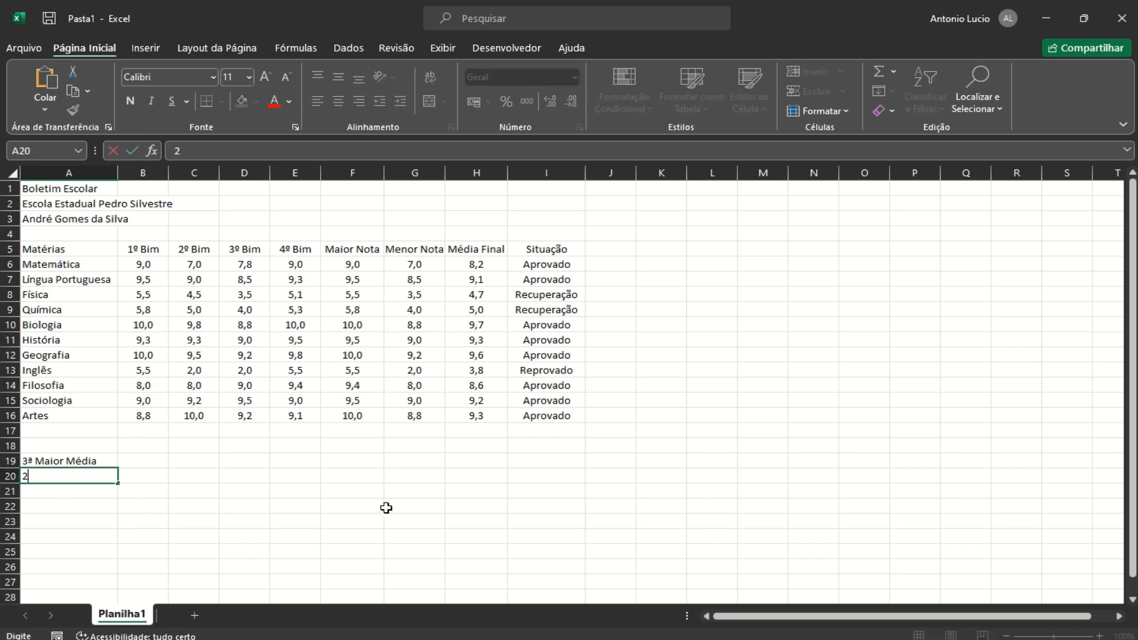
{"action": "type", "text": "ª Menor Méd"}
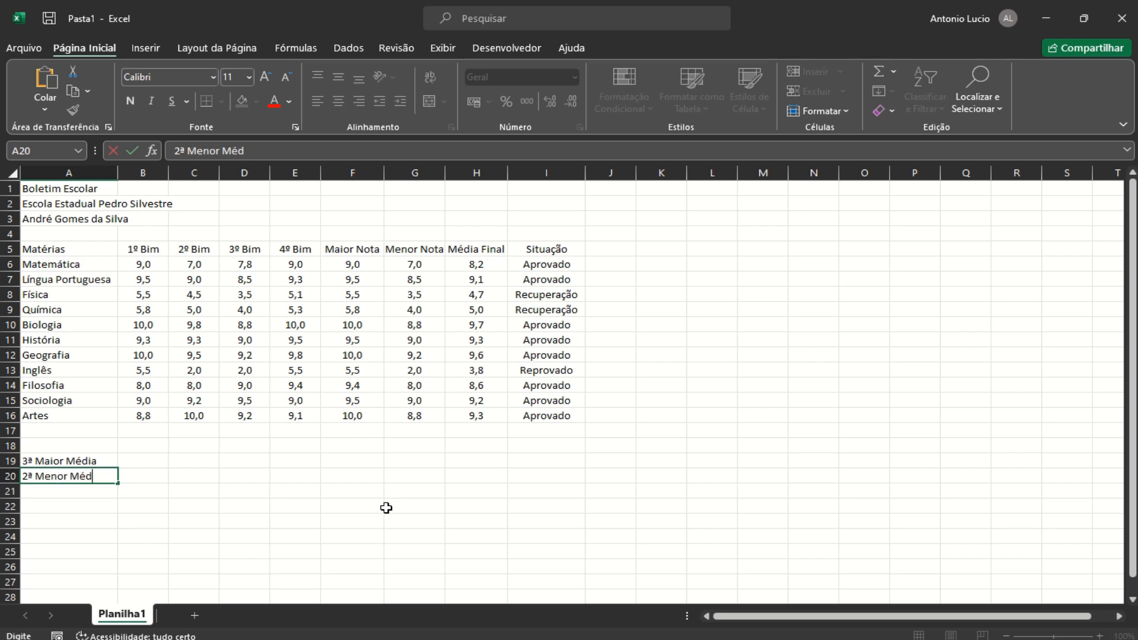
{"action": "type", "text": "ia"}
{"action": "key", "text": "Return"}
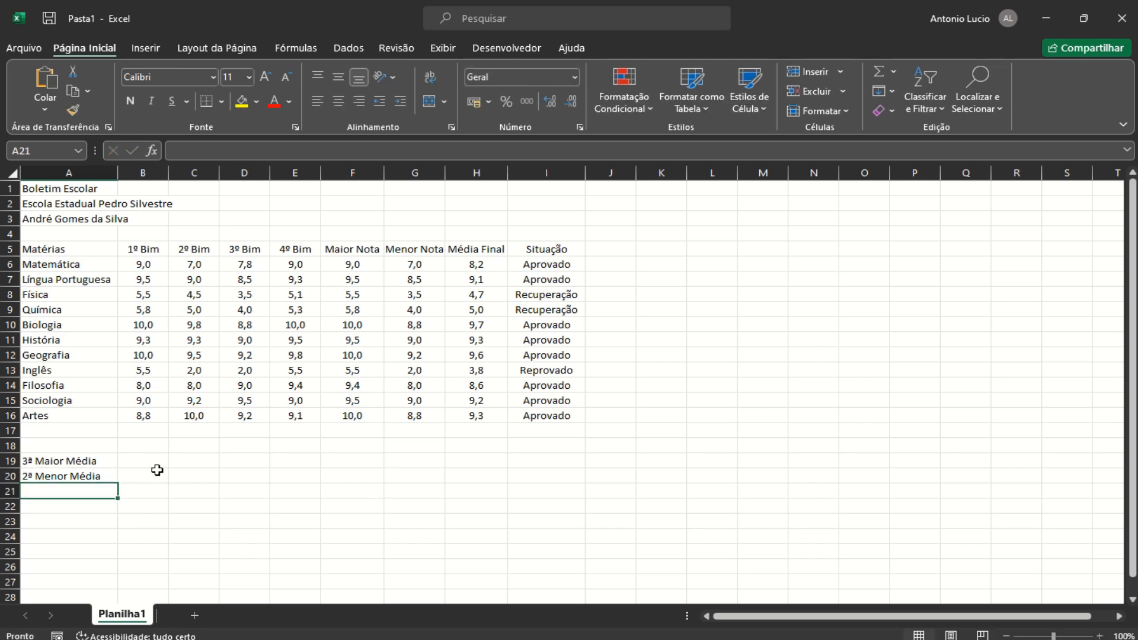
{"action": "left_click", "coordinate": [157, 464]}
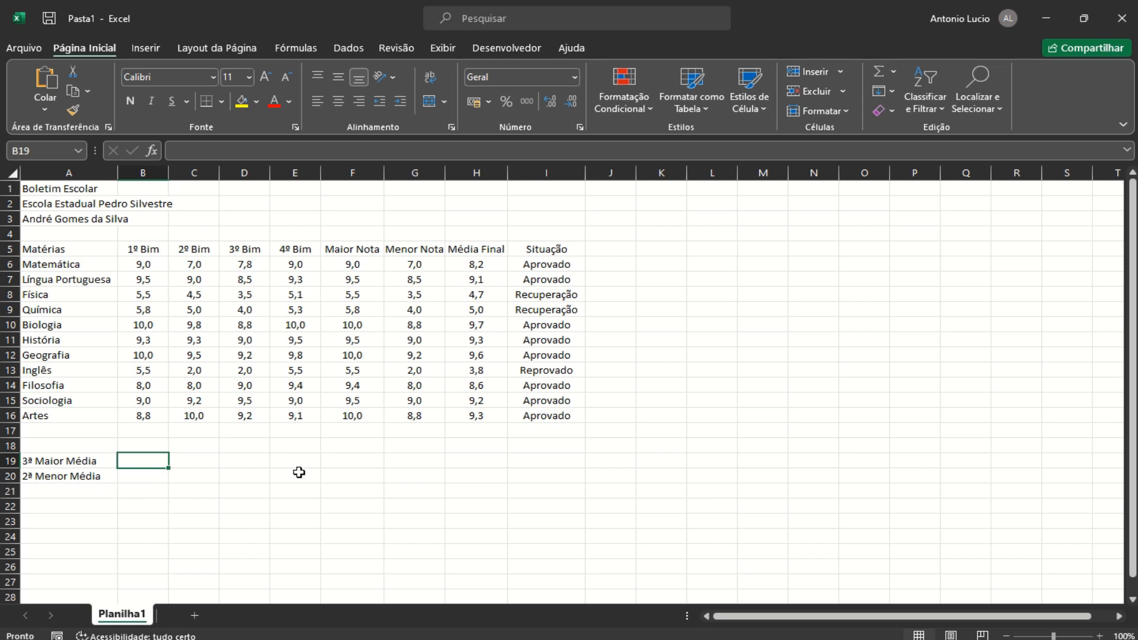
Enter =MAIOR(H6:H16;3) in B19 and reduce it to one decimal, showing 9,3
{"action": "type", "text": "=m"}
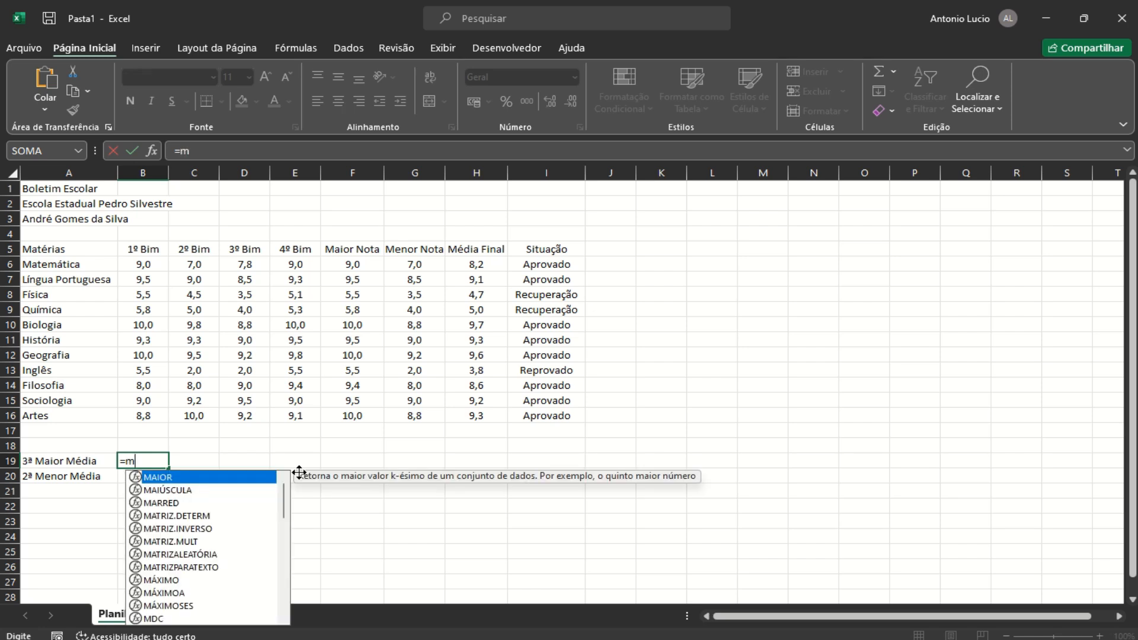
{"action": "type", "text": "aior"}
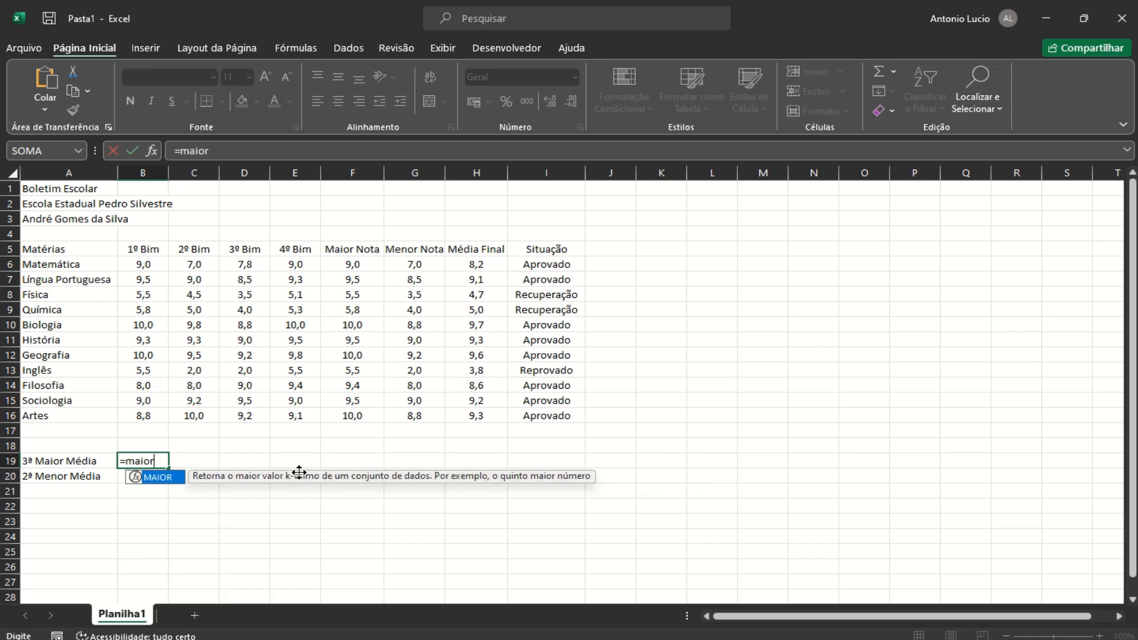
{"action": "type", "text": "("}
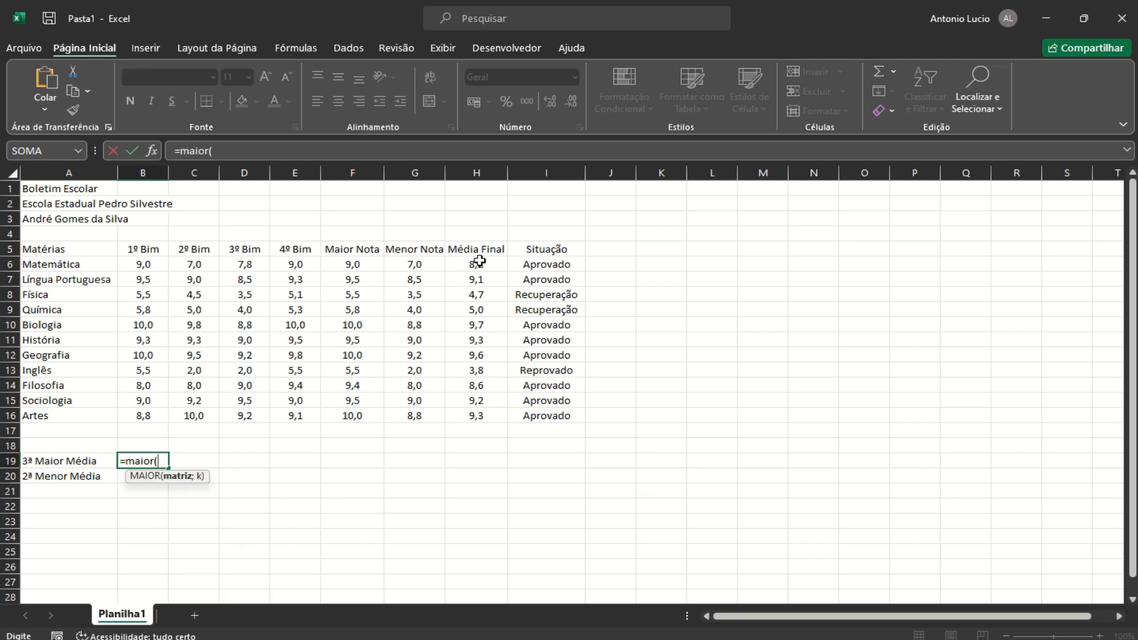
{"action": "left_click_drag", "start_coordinate": [479, 262], "coordinate": [472, 410]}
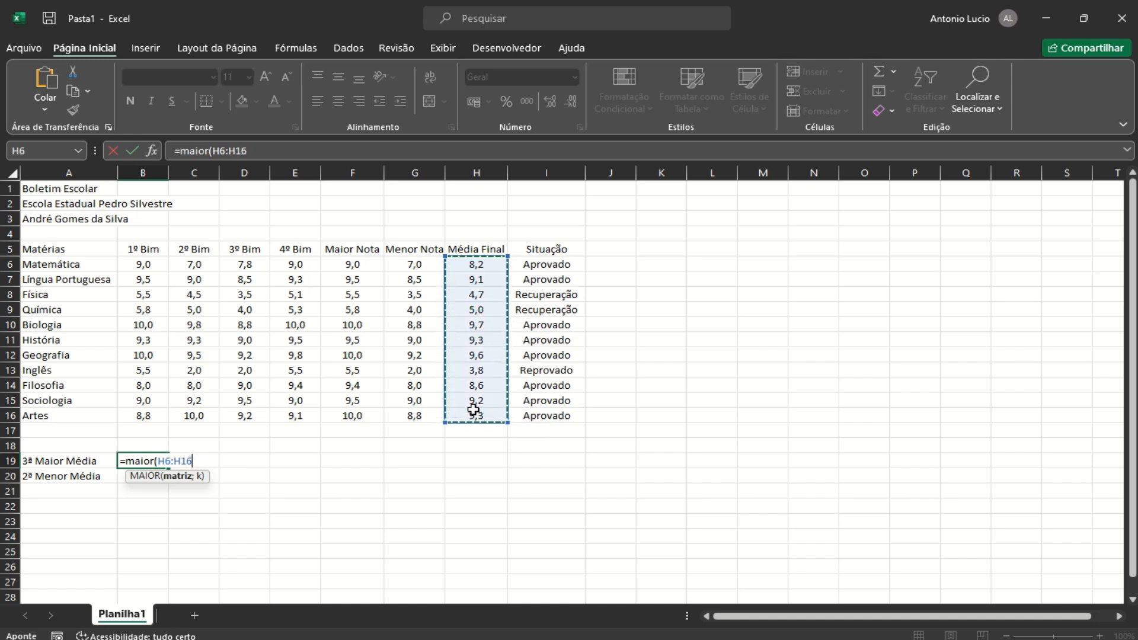
{"action": "type", "text": ";"}
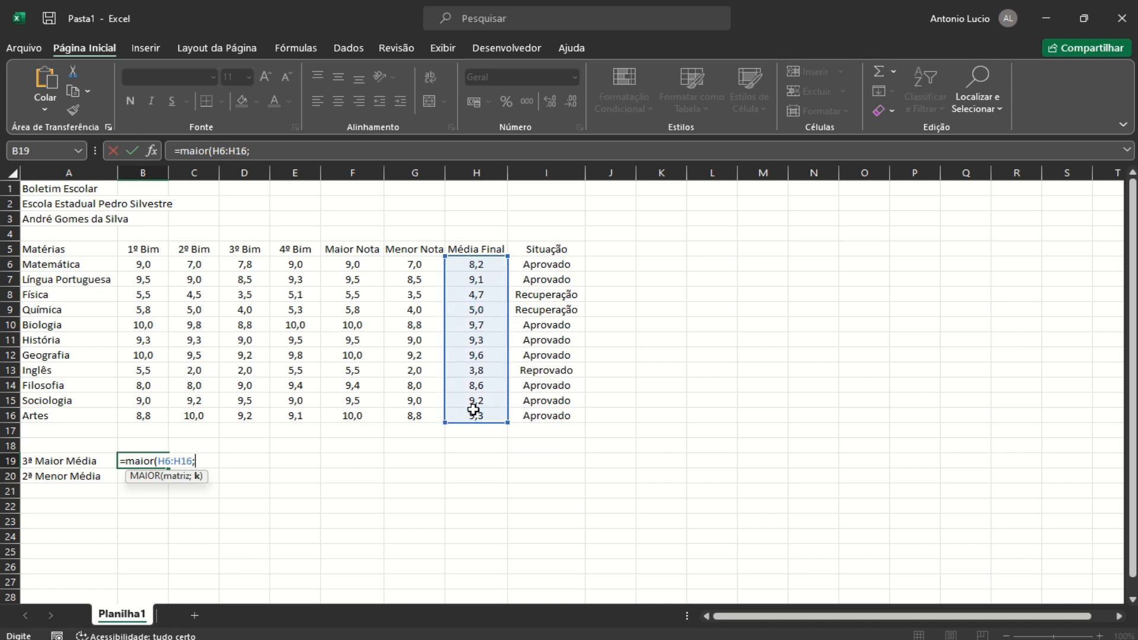
{"action": "type", "text": "3)"}
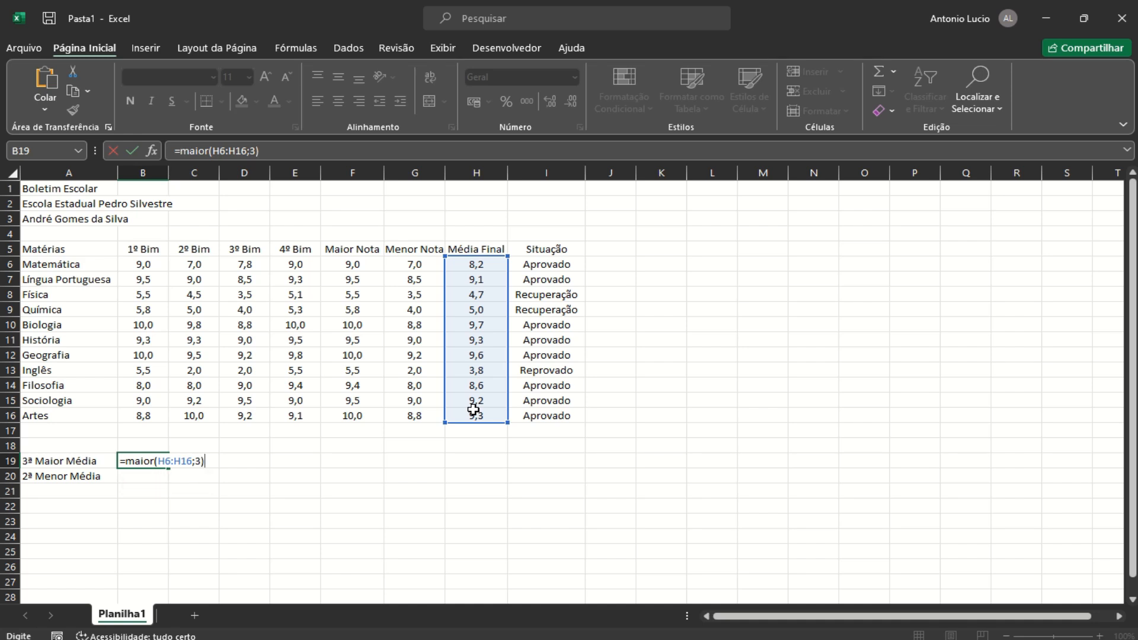
{"action": "key", "text": "Return"}
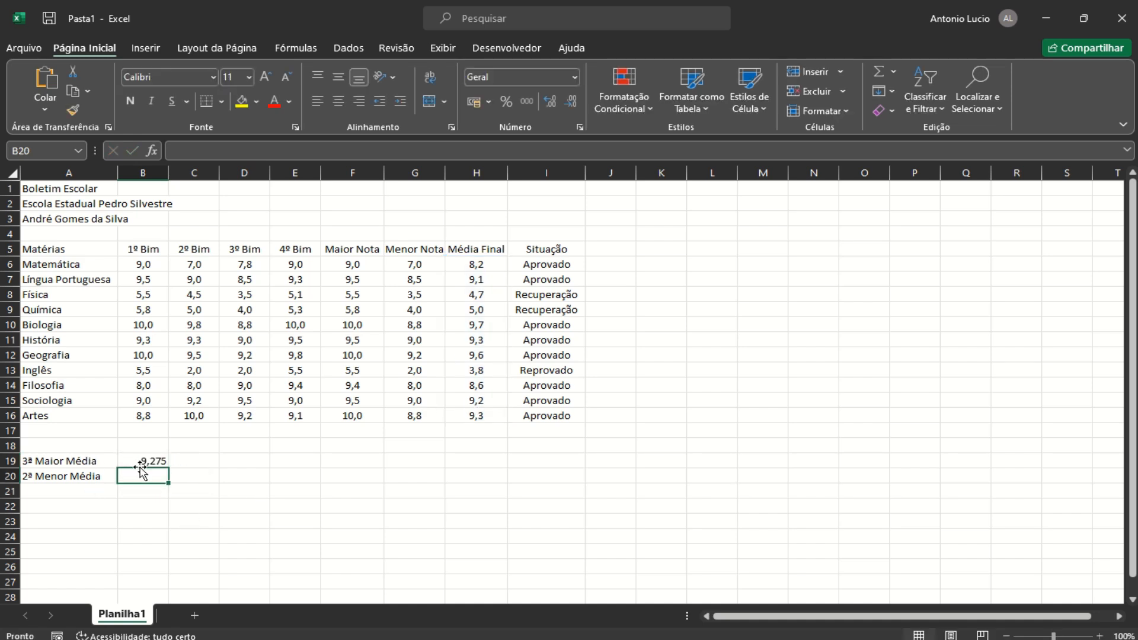
{"action": "left_click", "coordinate": [139, 460]}
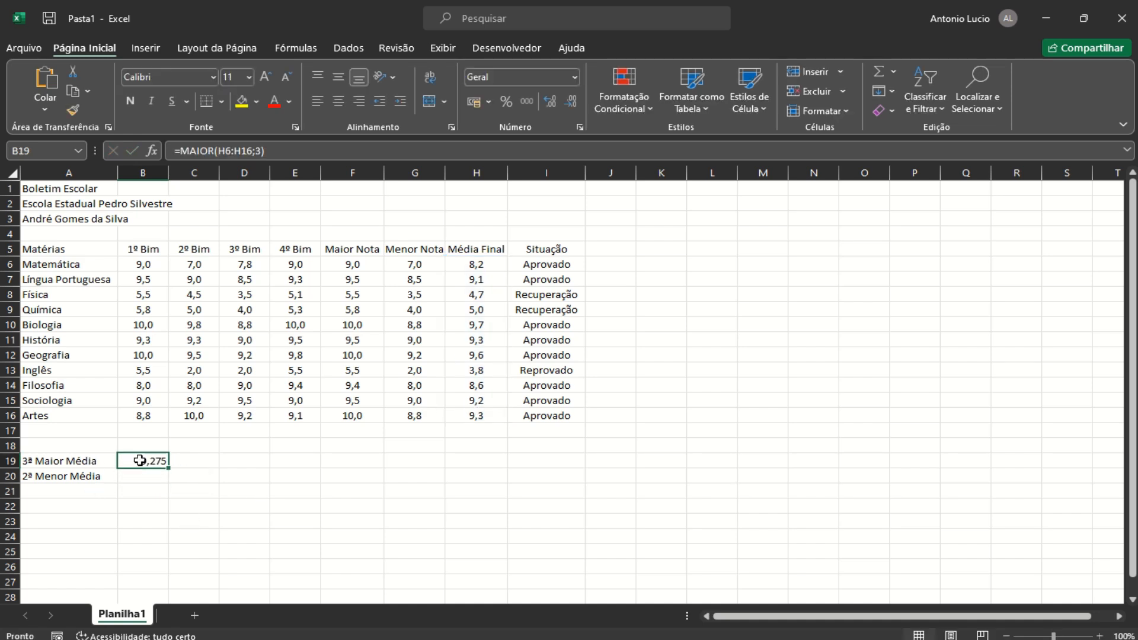
{"action": "left_click", "coordinate": [572, 106]}
{"action": "left_click", "coordinate": [572, 106]}
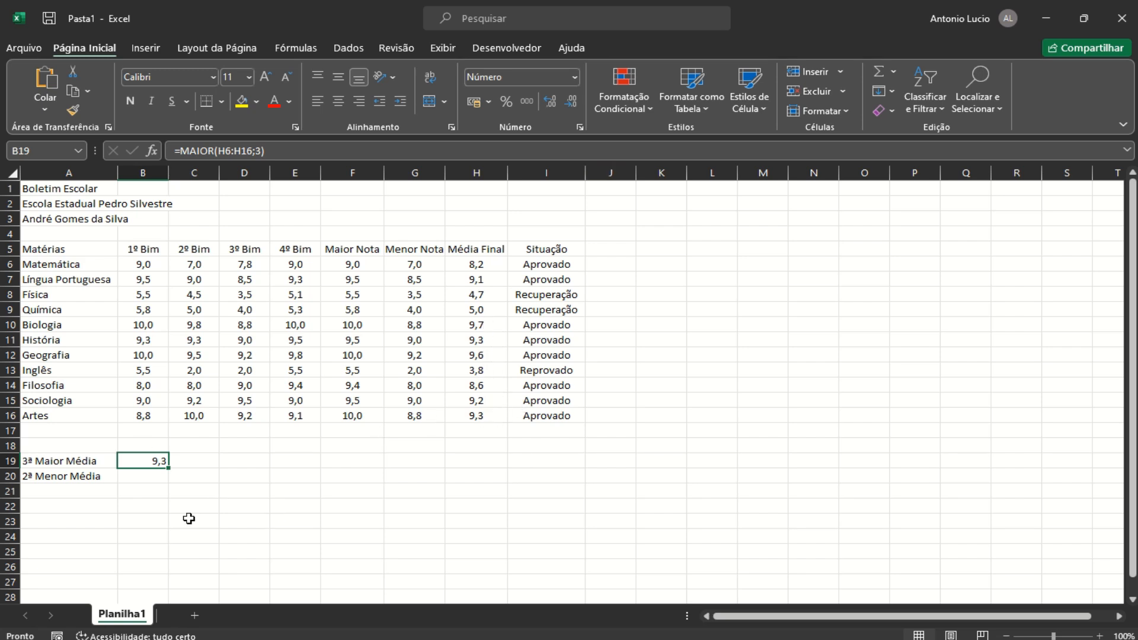
Enter =MENOR(H6:H16;2) in B20 and reduce it to one decimal, showing 4,7
{"action": "left_click", "coordinate": [136, 480]}
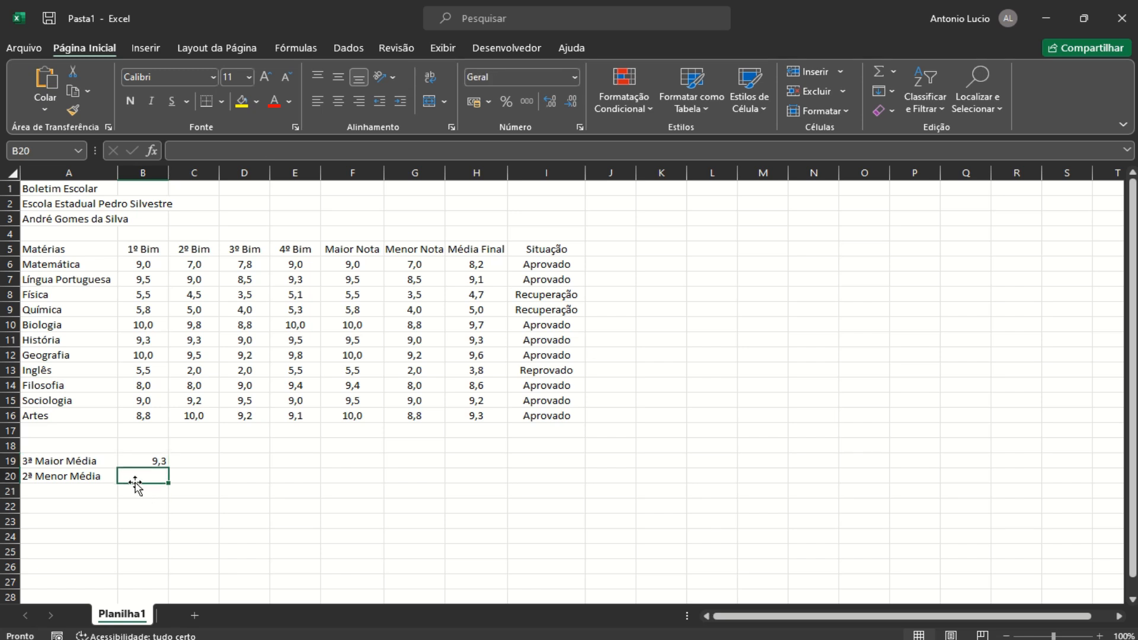
{"action": "type", "text": "="}
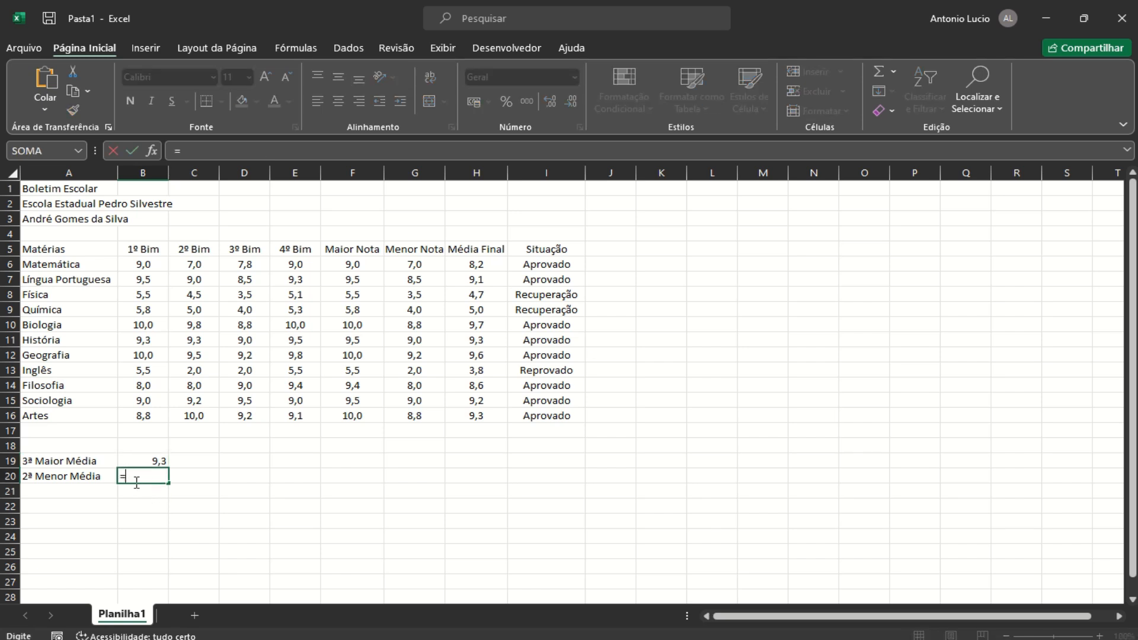
{"action": "type", "text": "m"}
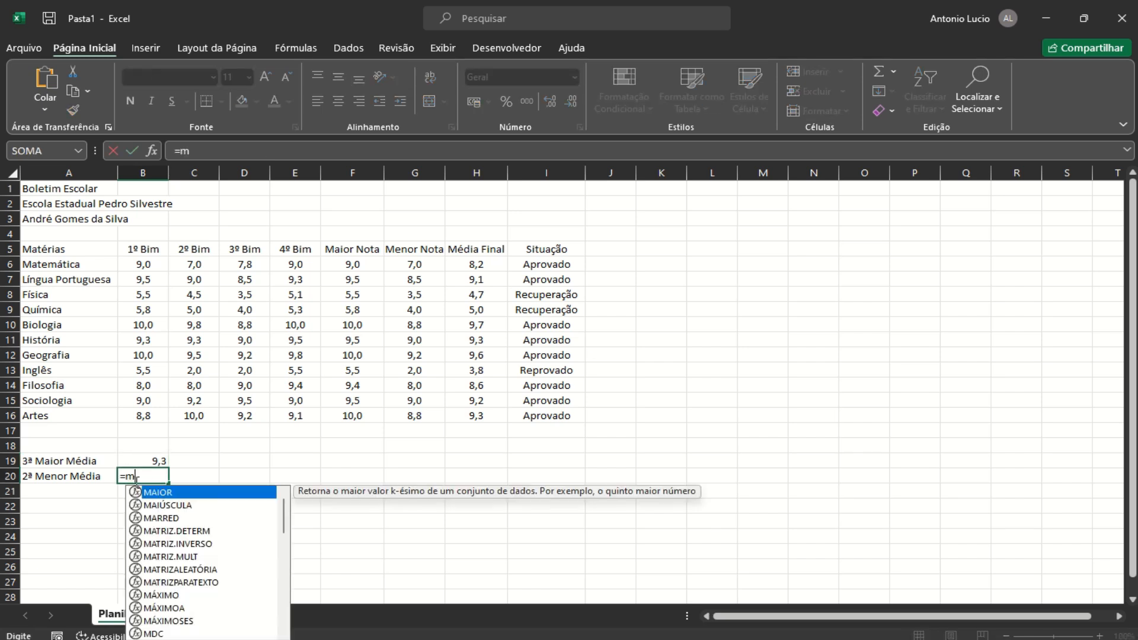
{"action": "type", "text": "enor"}
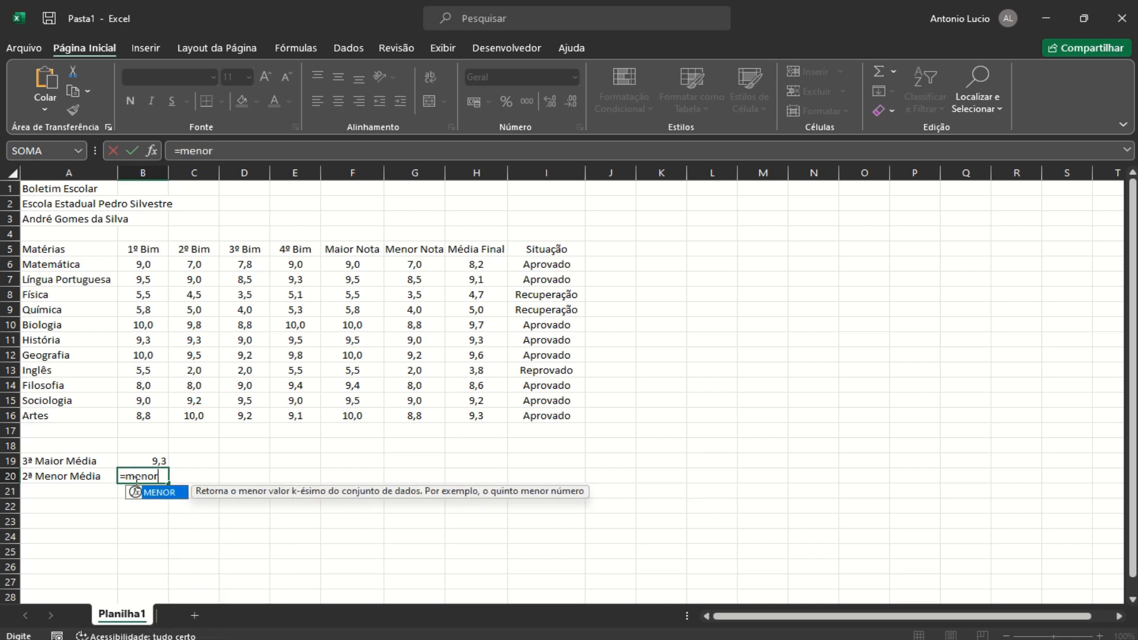
{"action": "type", "text": "("}
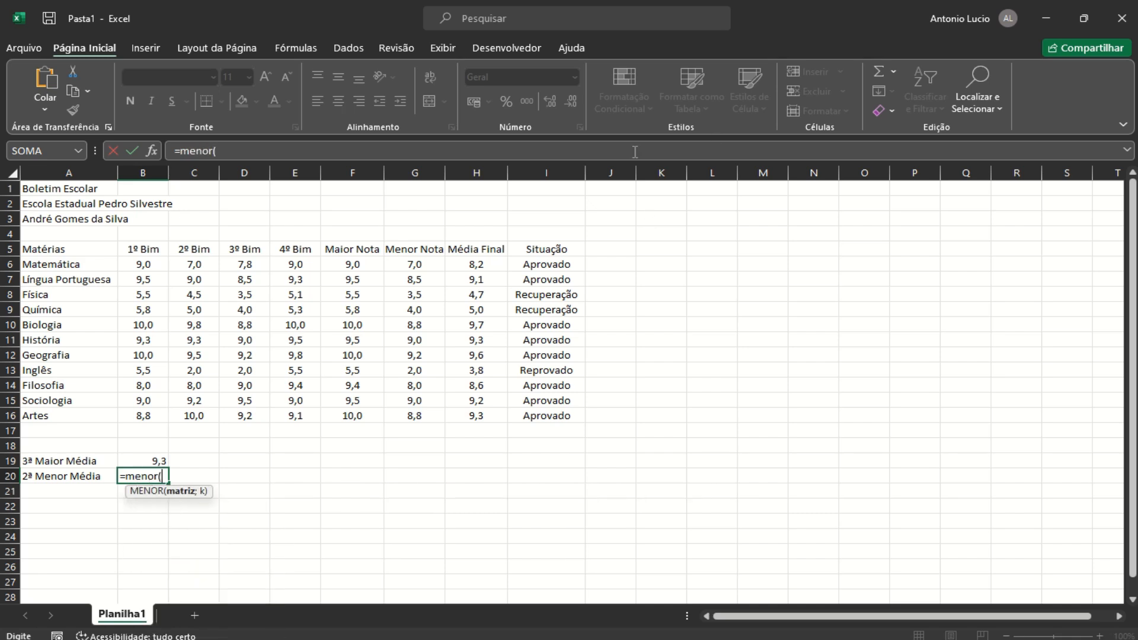
{"action": "left_click_drag", "start_coordinate": [477, 268], "coordinate": [489, 419]}
{"action": "type", "text": ";2"}
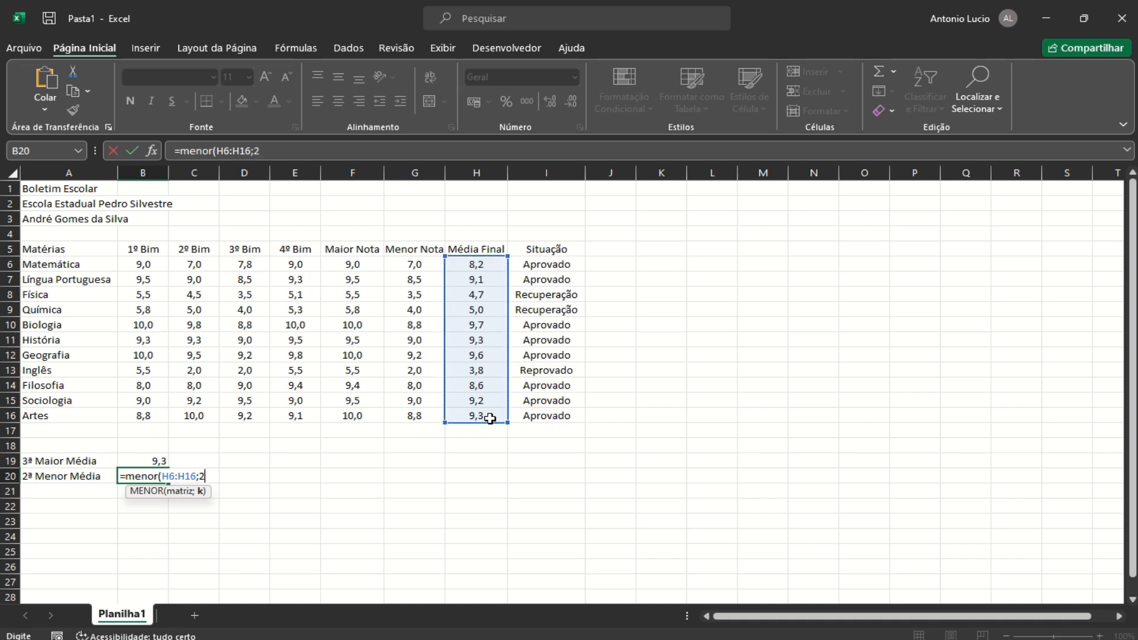
{"action": "type", "text": ")"}
{"action": "key", "text": "Return"}
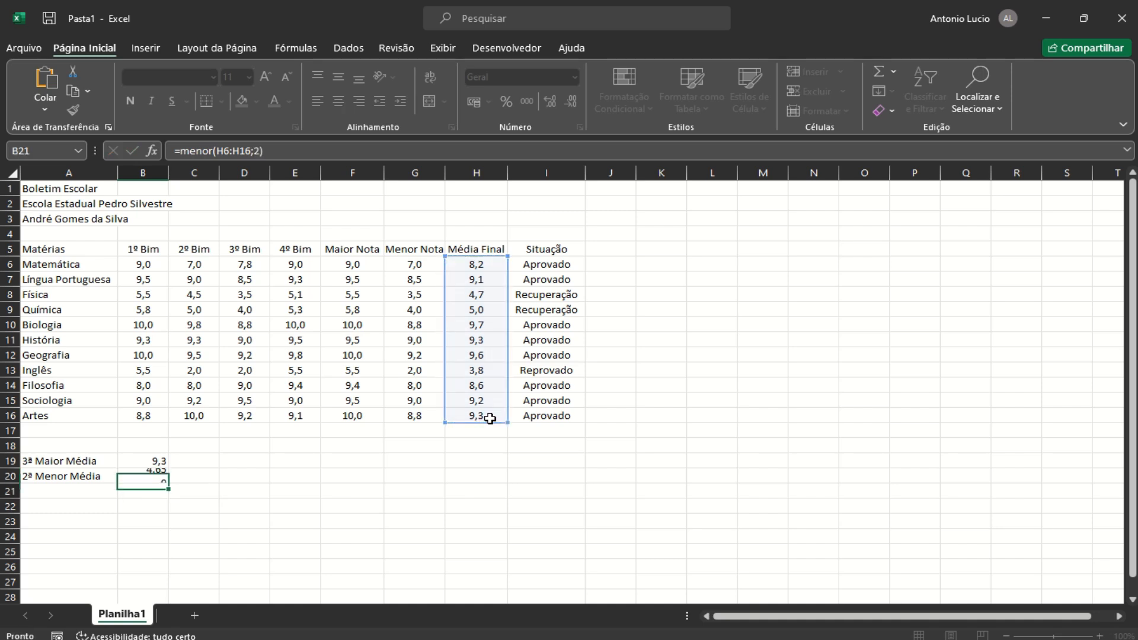
{"action": "left_click", "coordinate": [142, 476]}
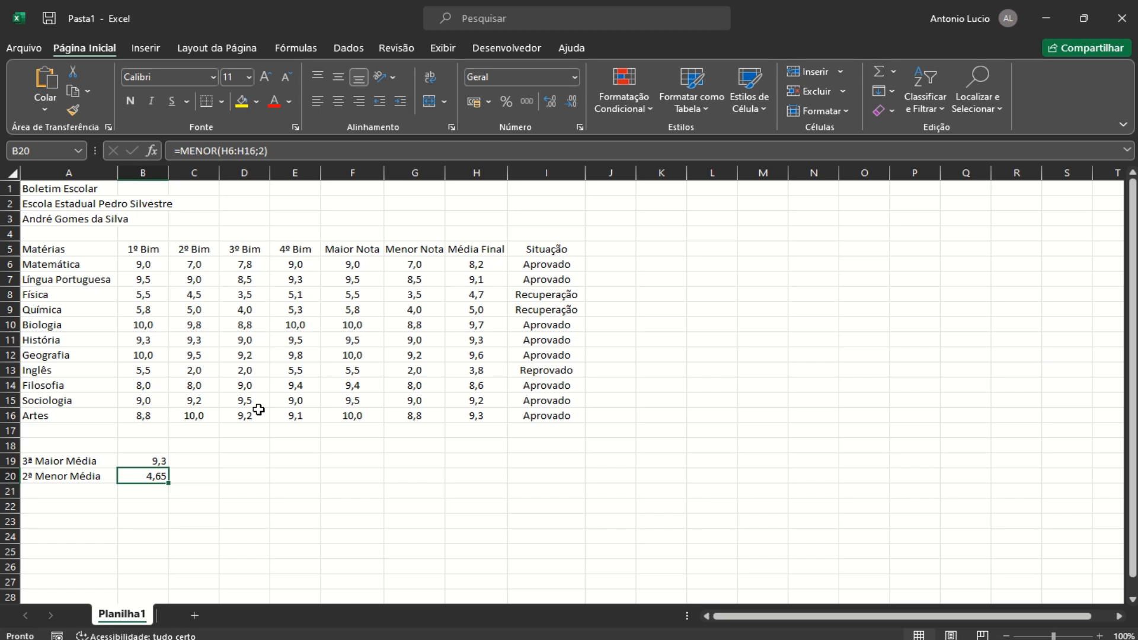
{"action": "left_click", "coordinate": [567, 103]}
Select grades B6:H16 and start a conditional rule for values greater than or equal to 7
{"action": "left_click_drag", "start_coordinate": [142, 264], "coordinate": [482, 410]}
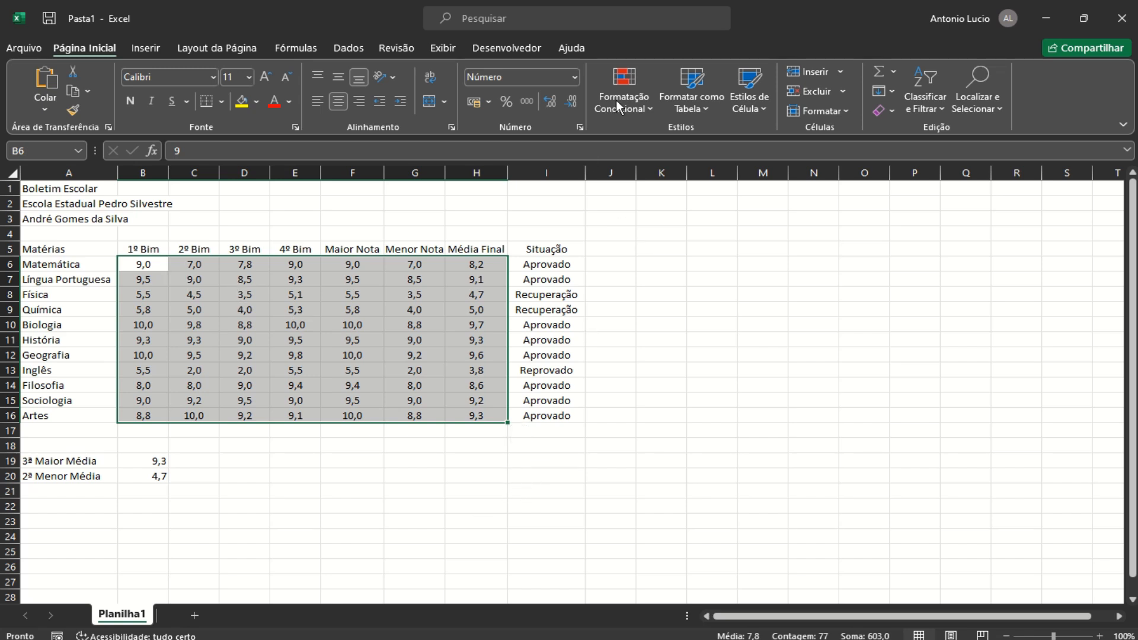
{"action": "left_click", "coordinate": [639, 98]}
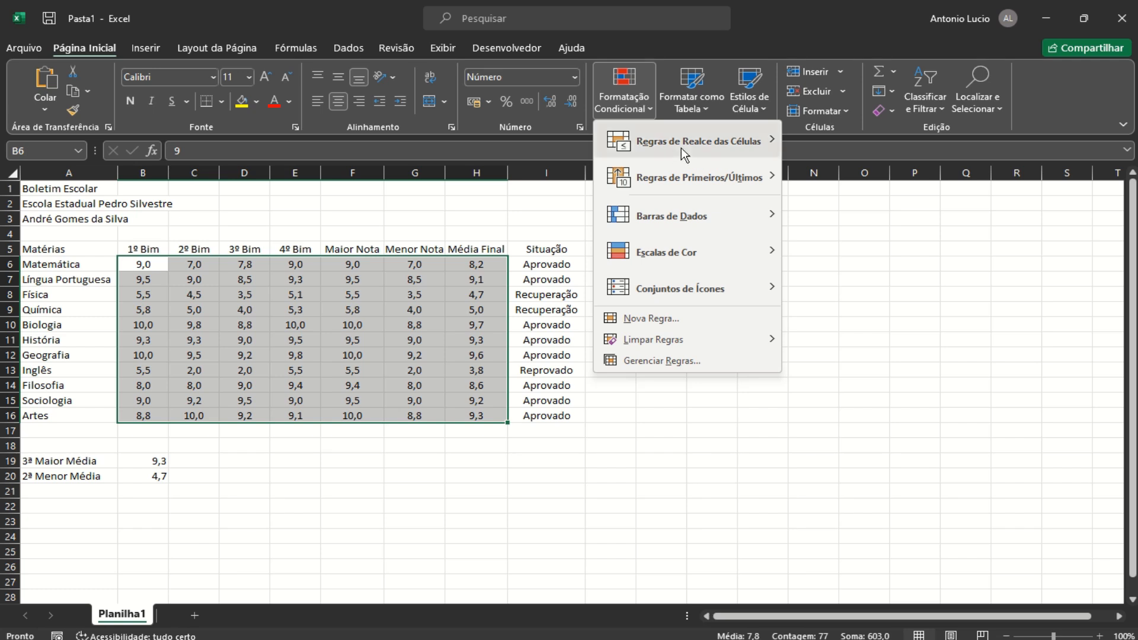
{"action": "mouse_move", "coordinate": [681, 147]}
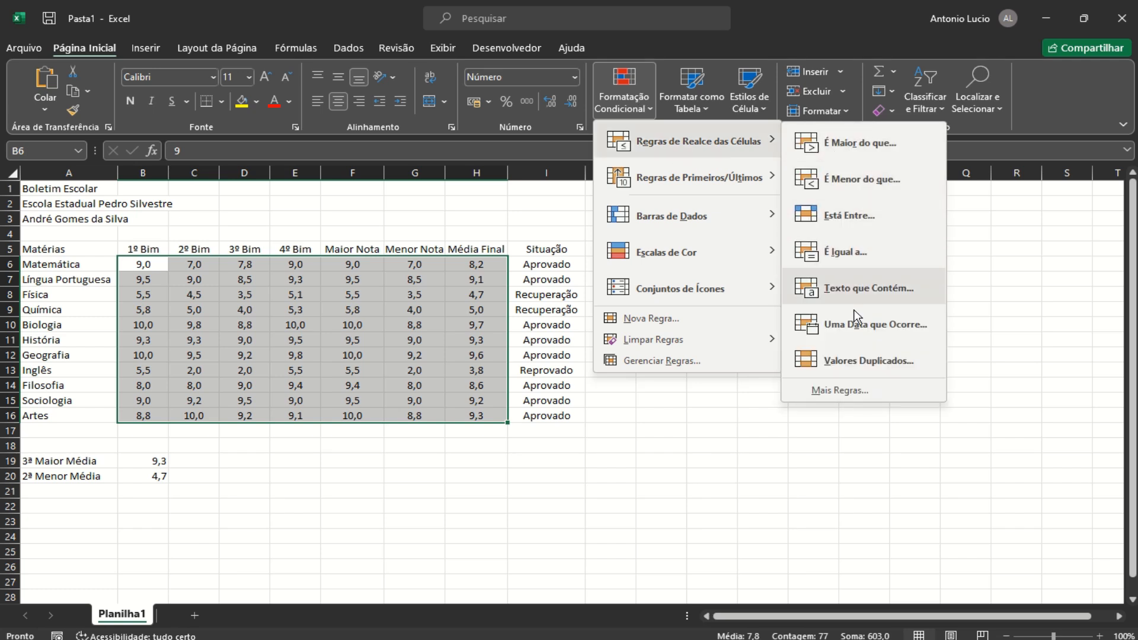
{"action": "left_click", "coordinate": [842, 391]}
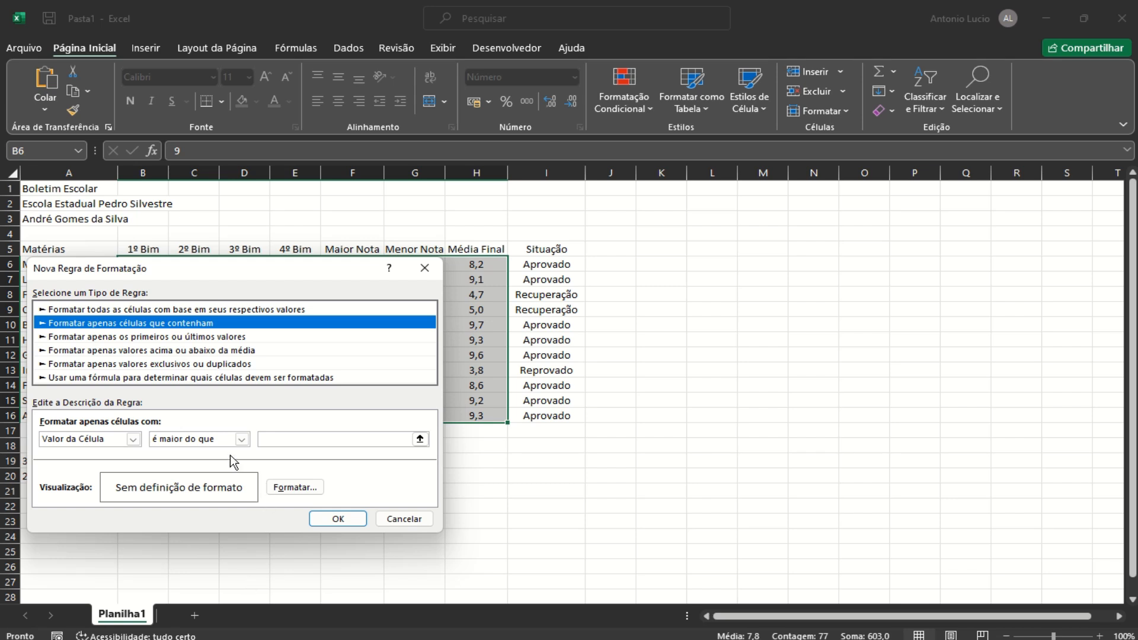
{"action": "left_click", "coordinate": [243, 441]}
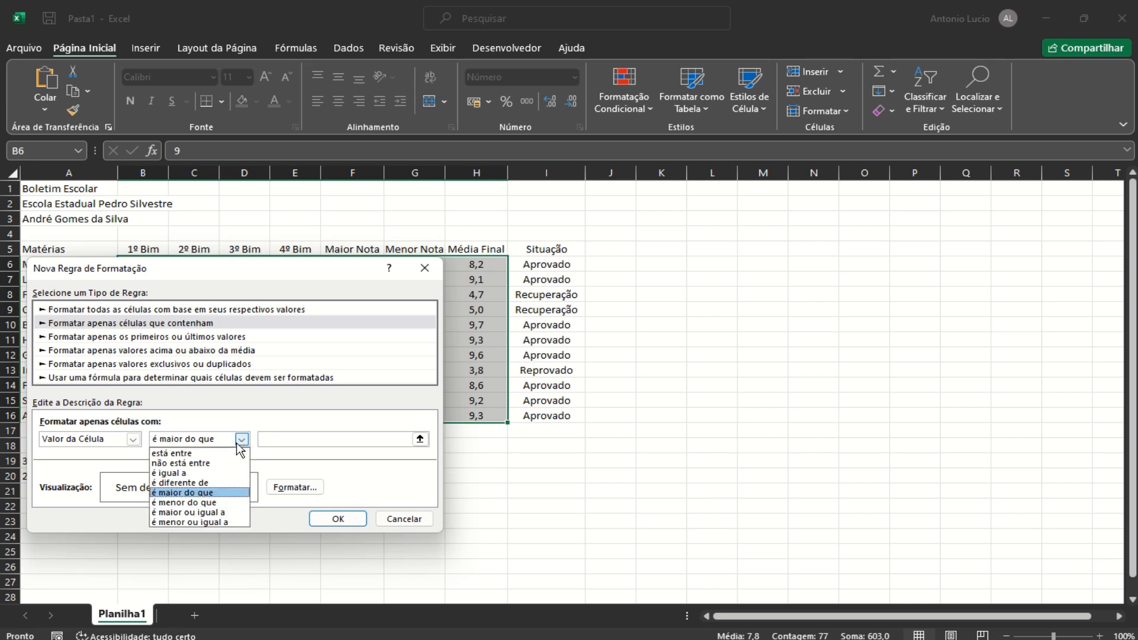
{"action": "left_click", "coordinate": [186, 513]}
{"action": "left_click", "coordinate": [285, 439]}
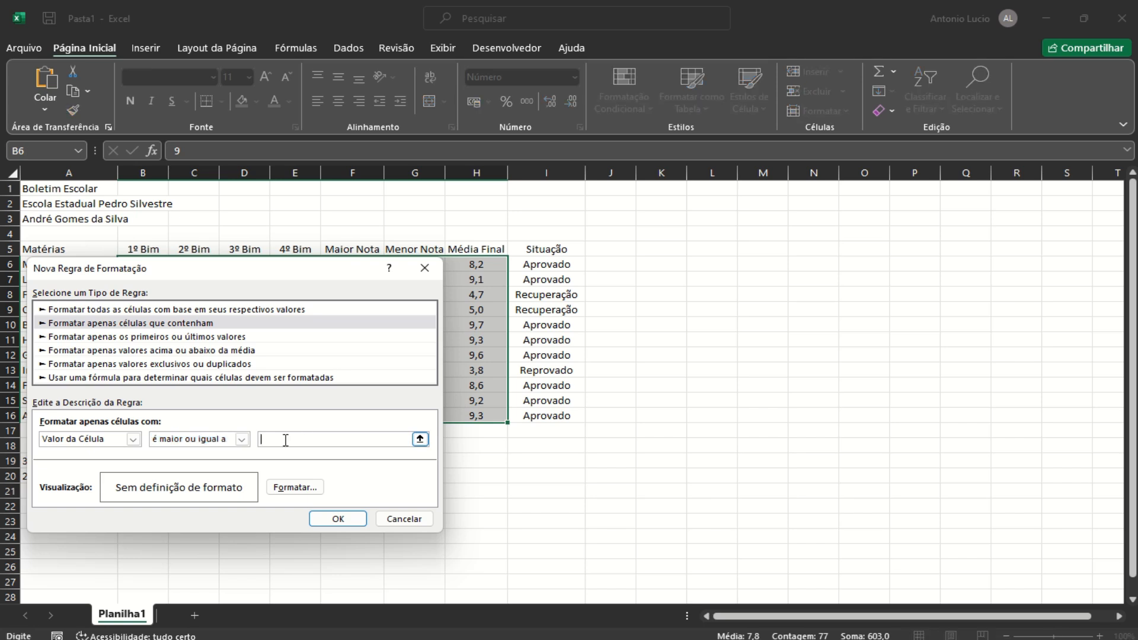
{"action": "type", "text": "7"}
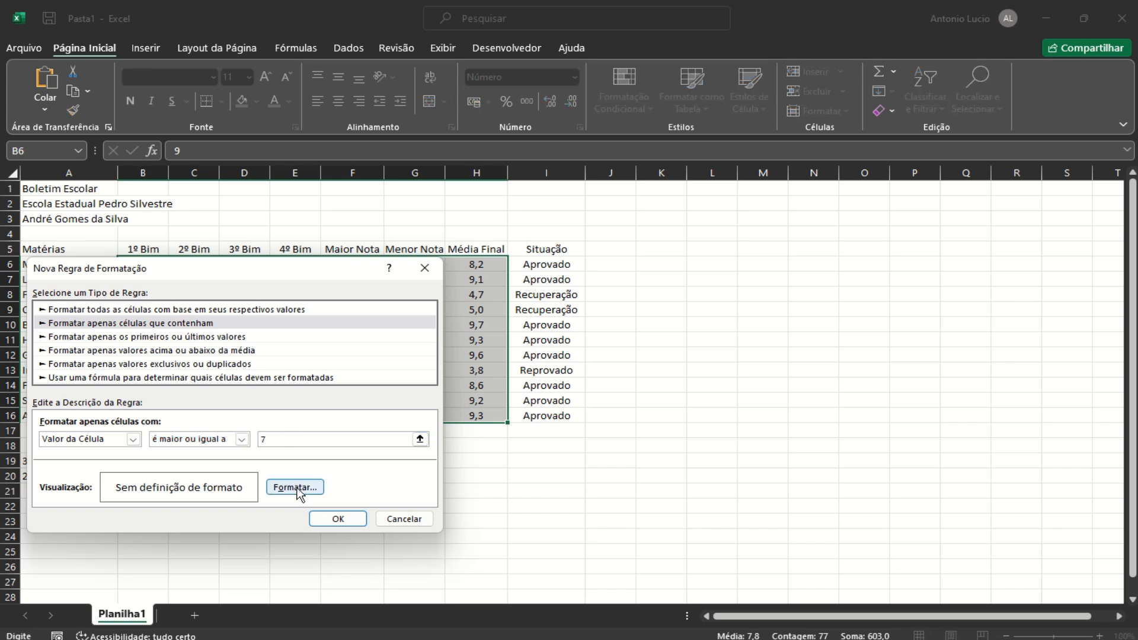
Give the greater-or-equal-to-7 rule a blue font and apply it to the grades
{"action": "left_click", "coordinate": [298, 491]}
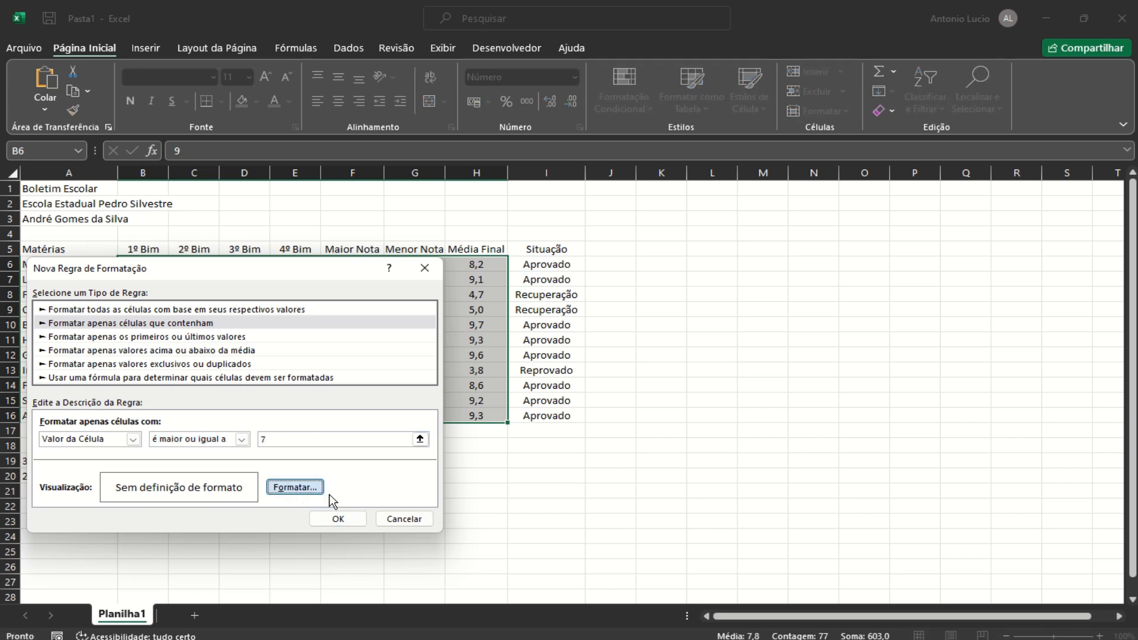
{"action": "left_click", "coordinate": [293, 488]}
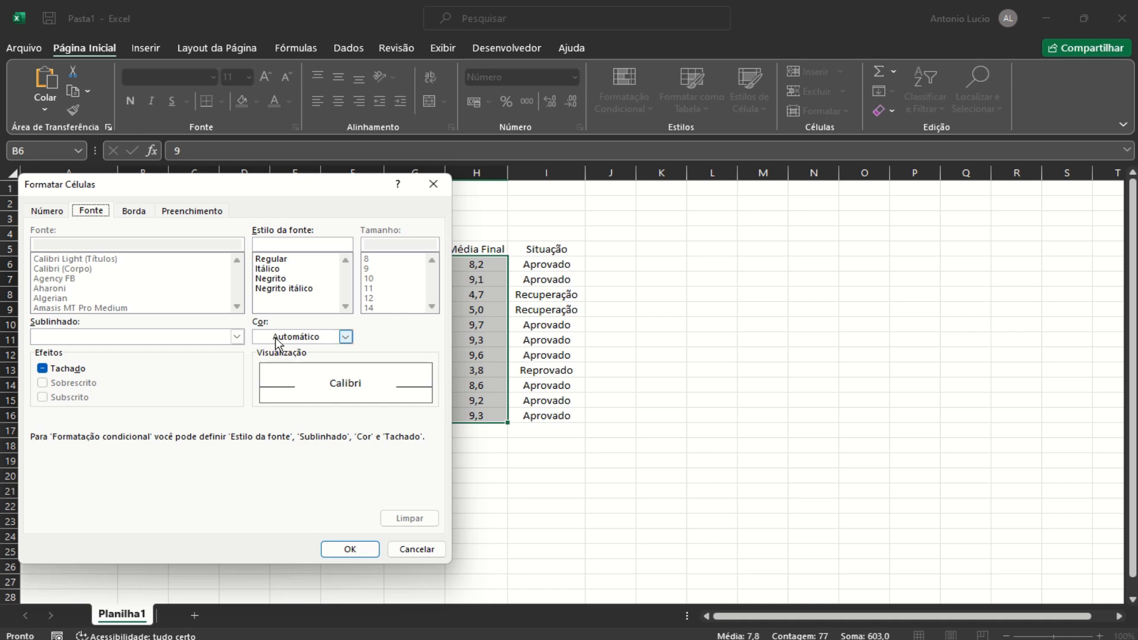
{"action": "left_click", "coordinate": [345, 336]}
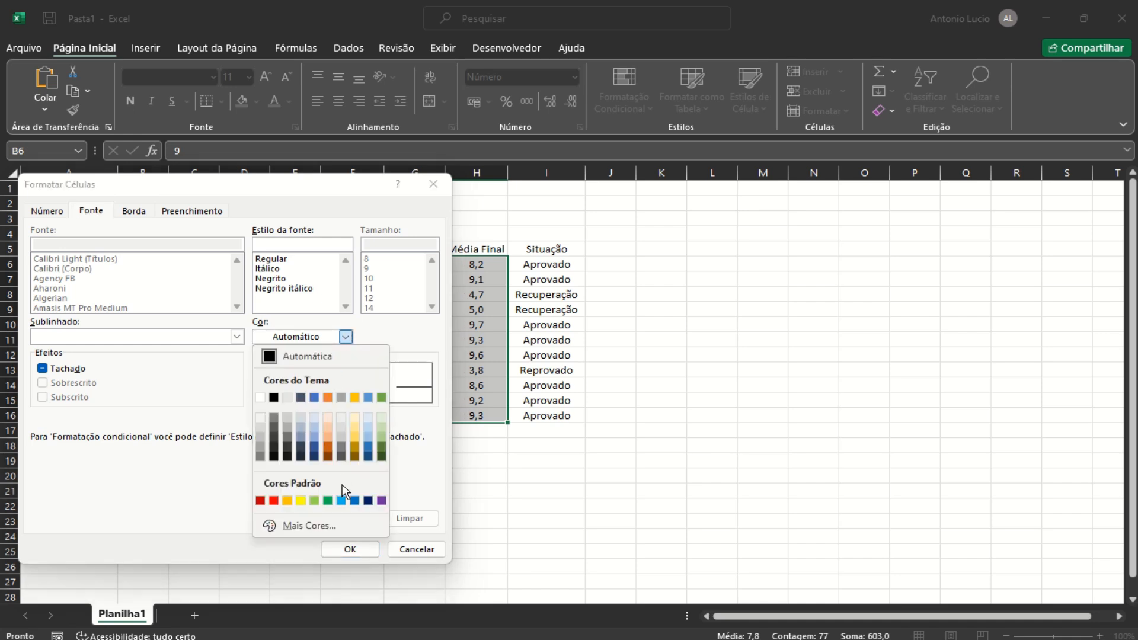
{"action": "left_click", "coordinate": [354, 500]}
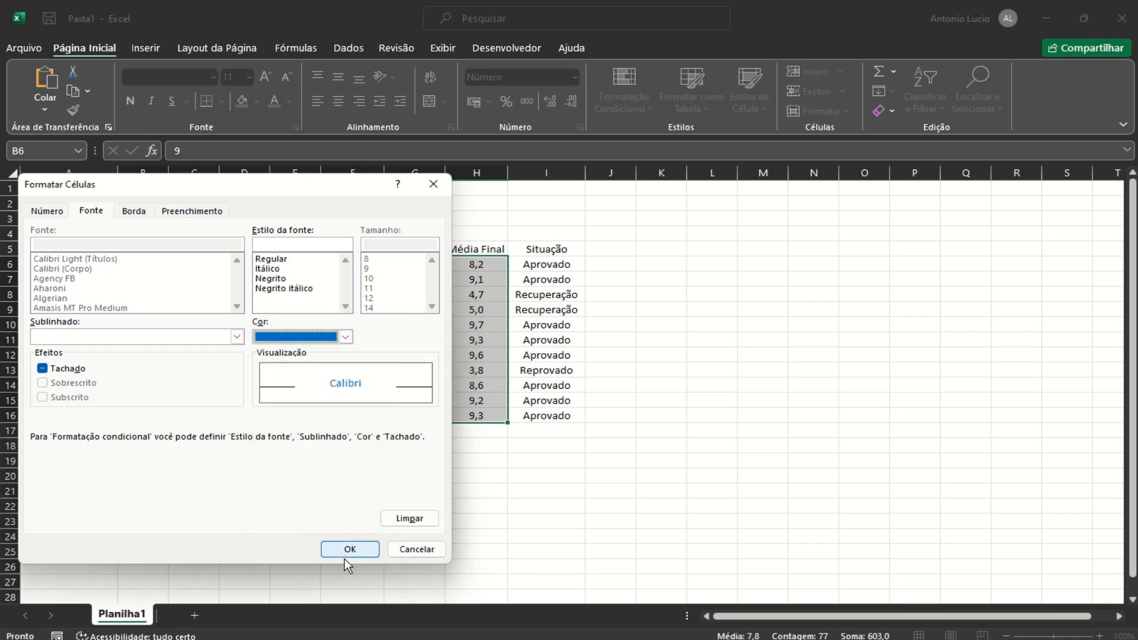
{"action": "left_click", "coordinate": [346, 550]}
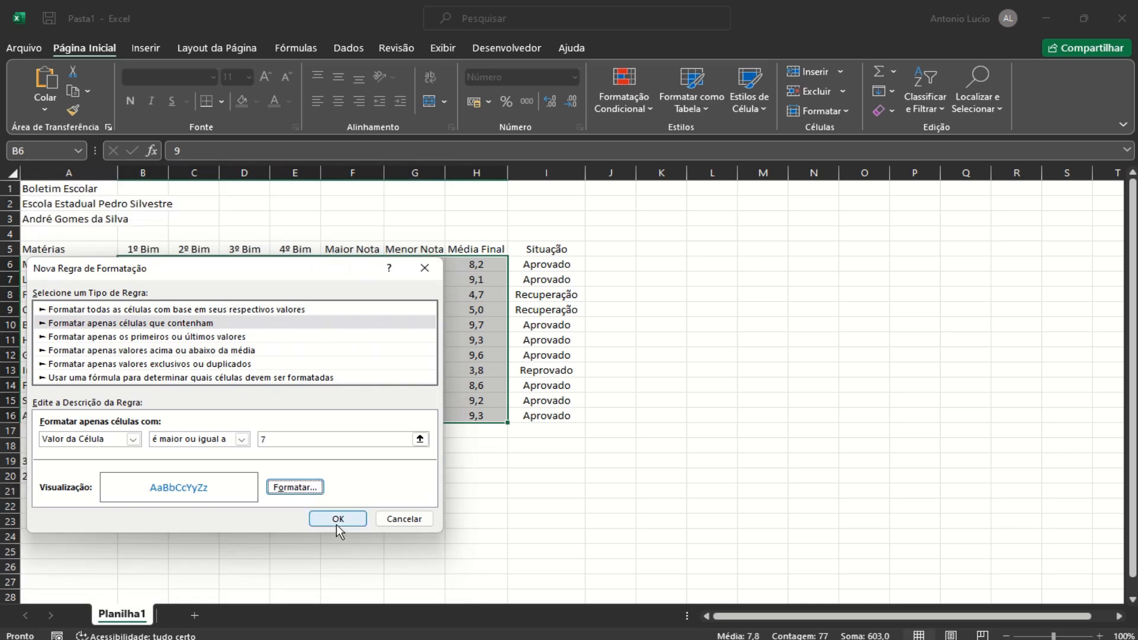
{"action": "left_click", "coordinate": [341, 518]}
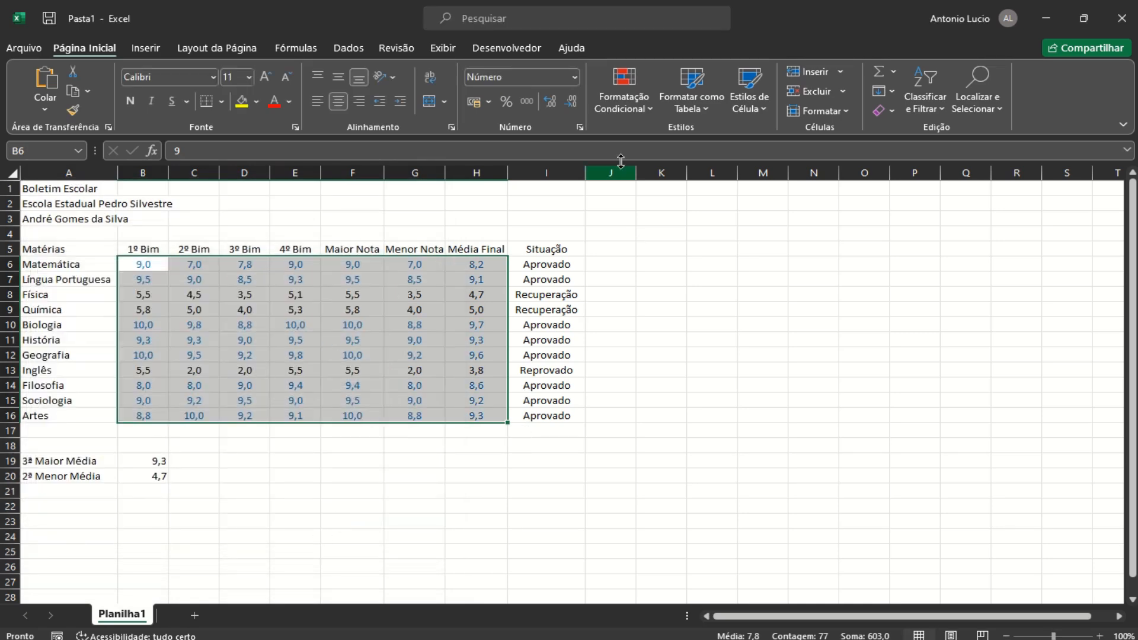
{"action": "left_click", "coordinate": [627, 106]}
{"action": "mouse_move", "coordinate": [661, 139]}
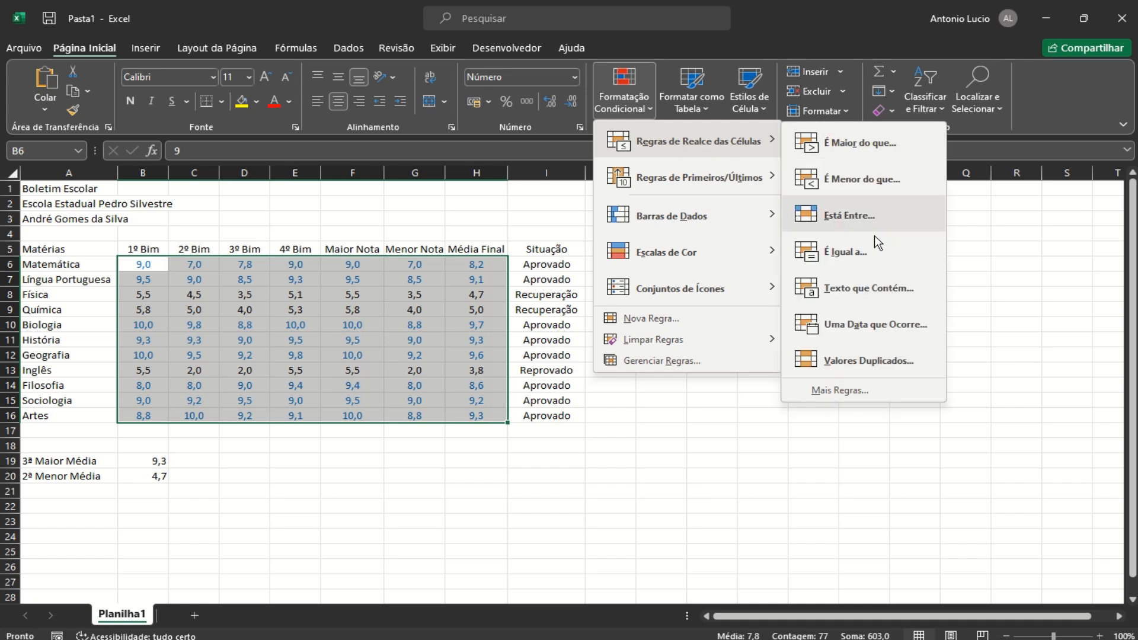
Add a 'less than 7' rule on B6:H16 with dark red font
{"action": "left_click", "coordinate": [865, 392]}
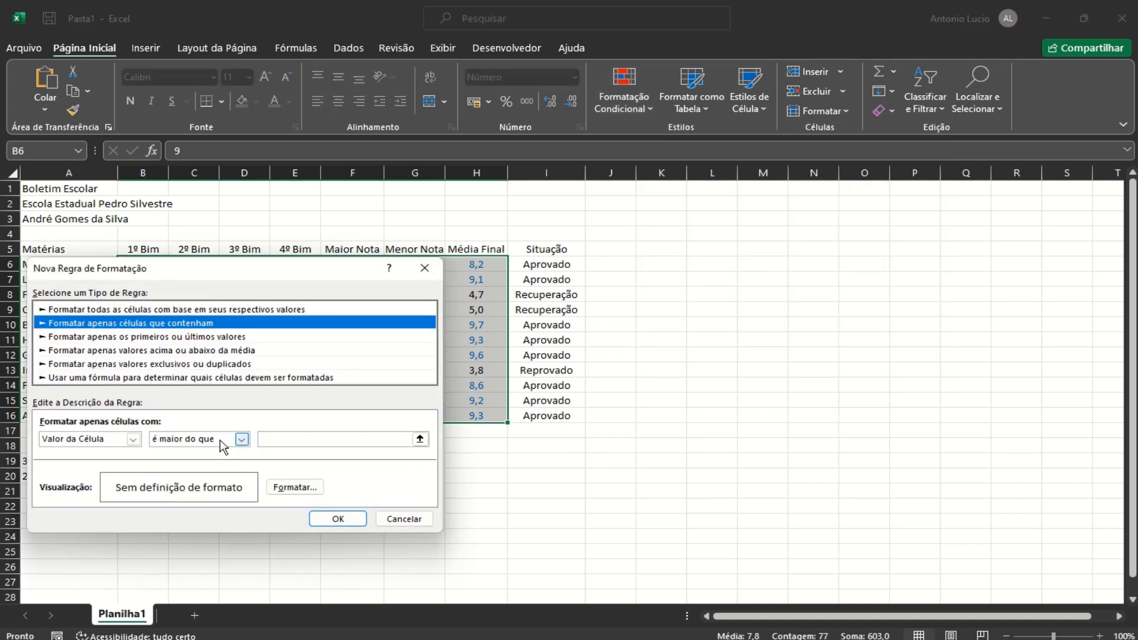
{"action": "left_click", "coordinate": [220, 440]}
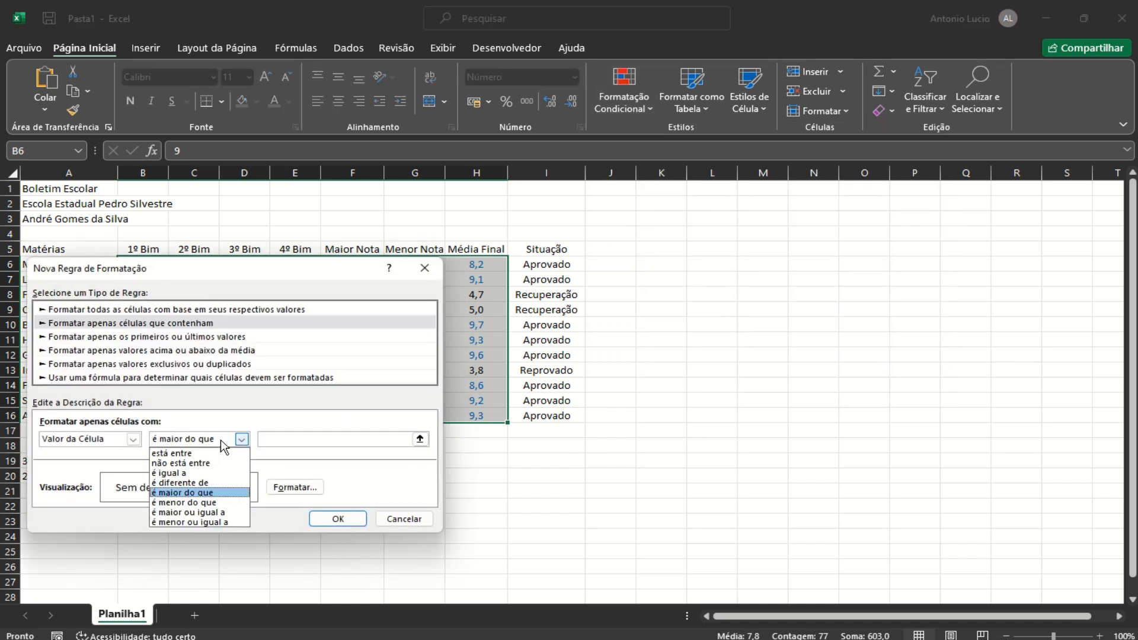
{"action": "left_click", "coordinate": [199, 502]}
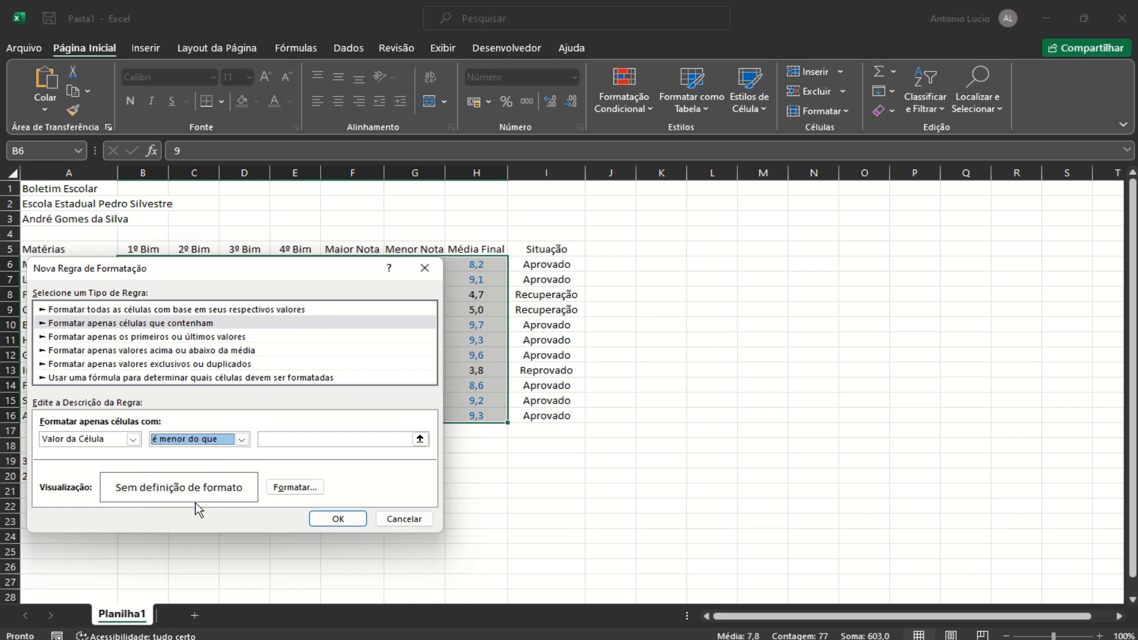
{"action": "left_click", "coordinate": [284, 438]}
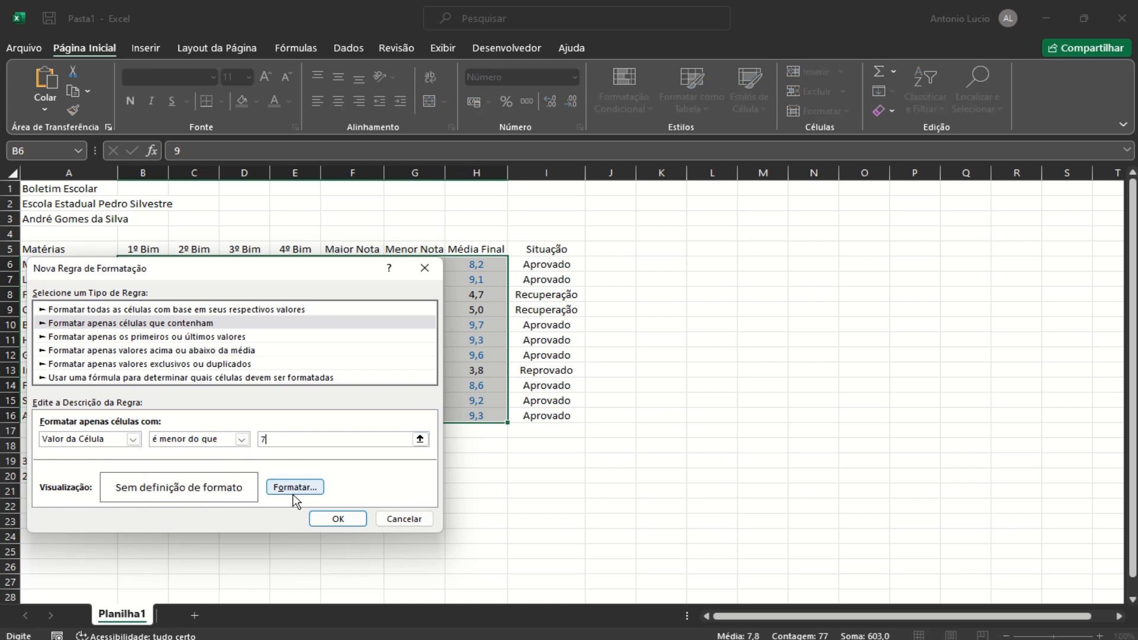
{"action": "left_click", "coordinate": [294, 493]}
{"action": "left_click", "coordinate": [312, 338]}
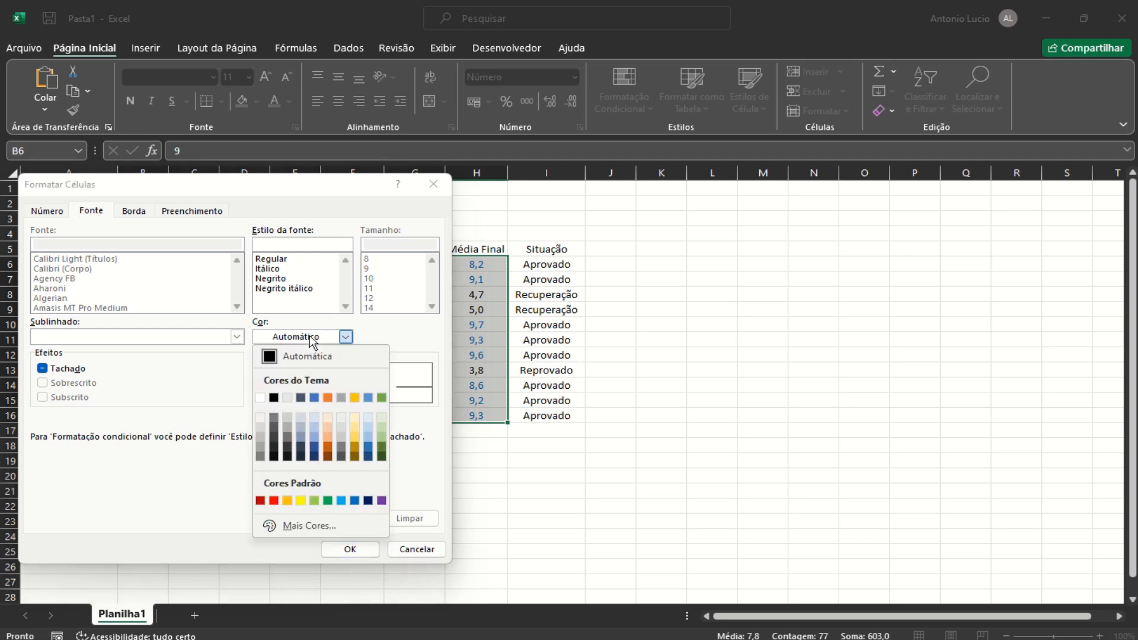
{"action": "left_click", "coordinate": [264, 501]}
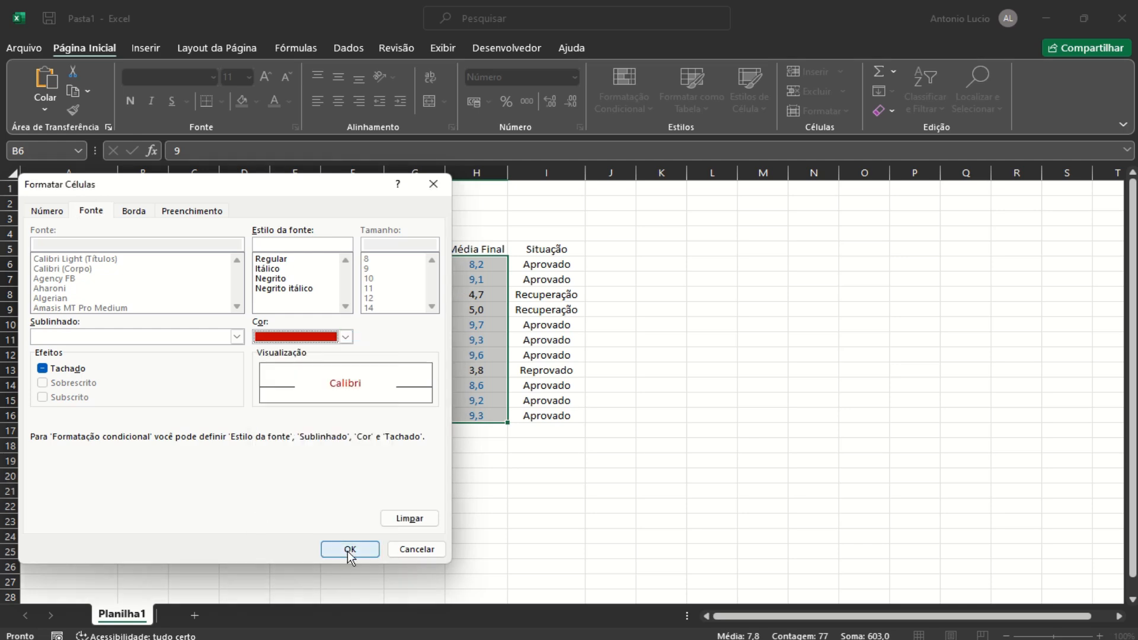
{"action": "left_click", "coordinate": [347, 549]}
{"action": "left_click", "coordinate": [328, 518]}
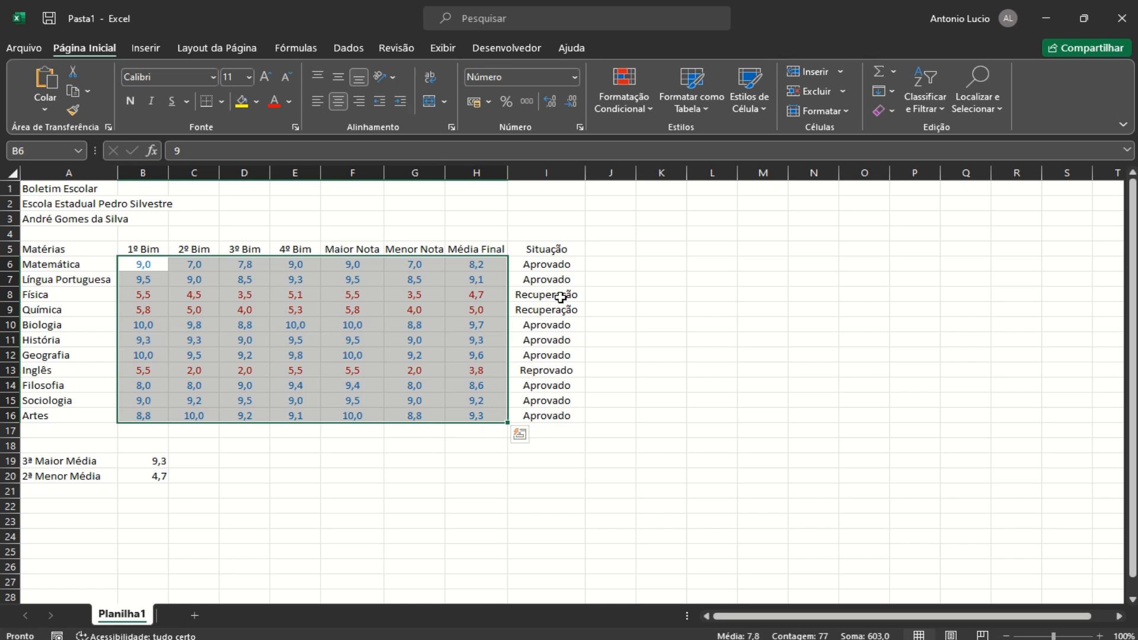
Select Situação cells I6:I16 and create a rule matching cells equal to 'Aprovado'
{"action": "left_click_drag", "start_coordinate": [550, 264], "coordinate": [546, 416]}
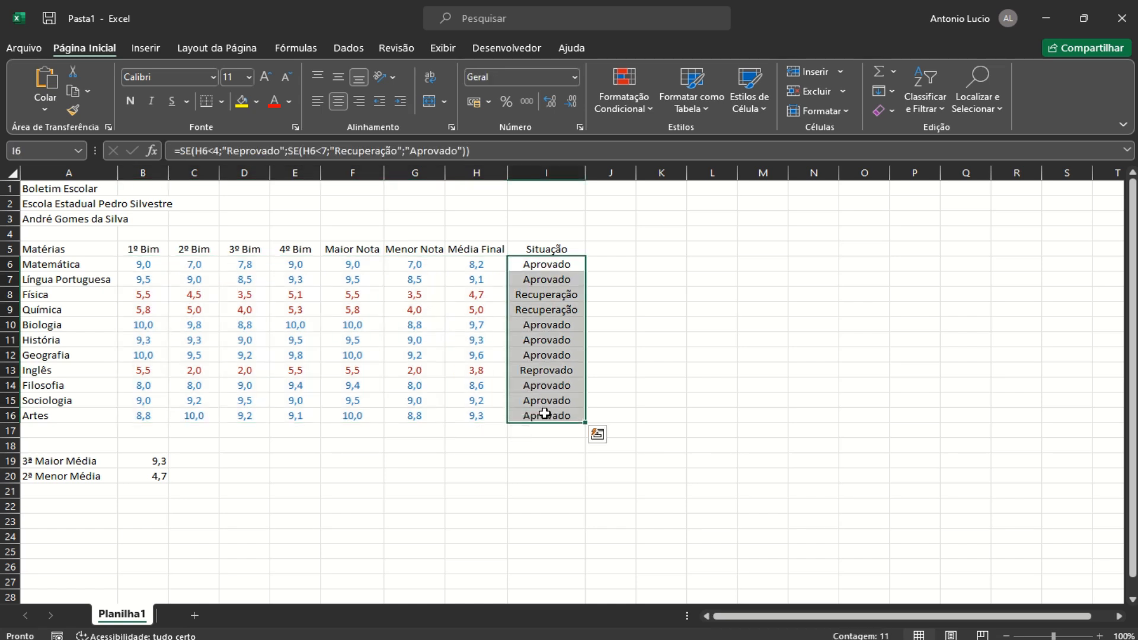
{"action": "left_click", "coordinate": [627, 102]}
{"action": "mouse_move", "coordinate": [718, 148]}
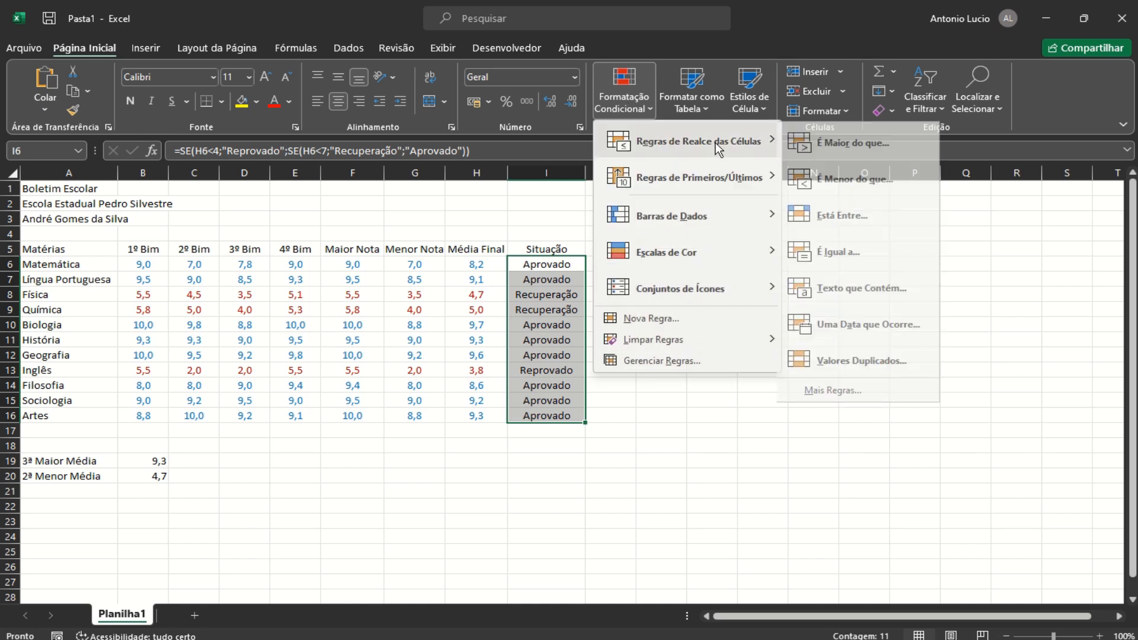
{"action": "left_click", "coordinate": [842, 391]}
{"action": "left_click", "coordinate": [214, 439]}
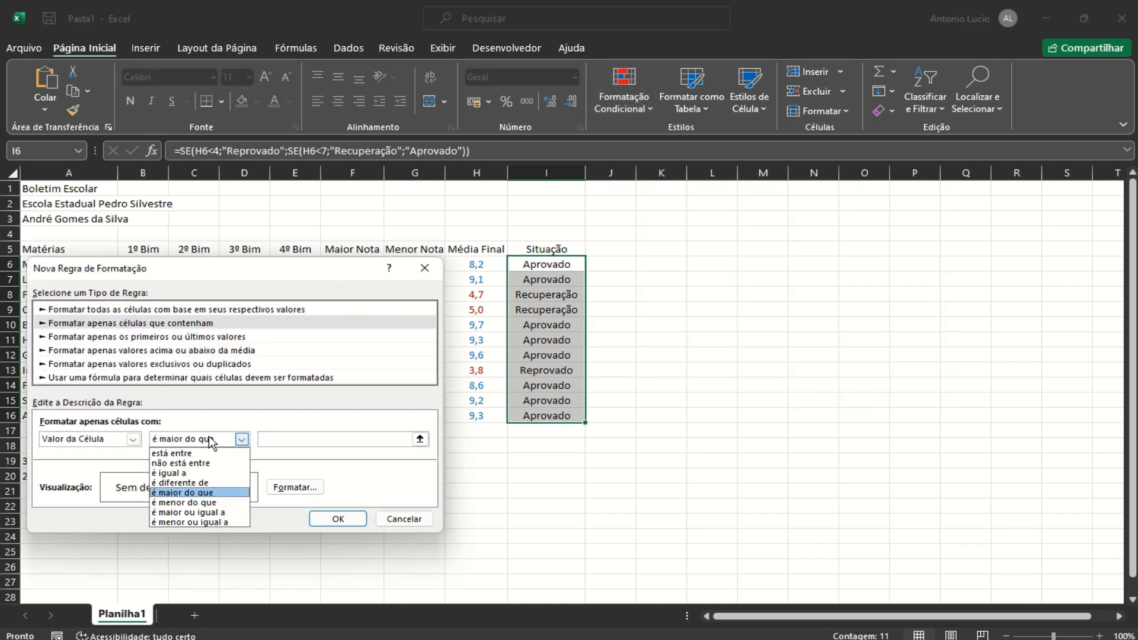
{"action": "left_click", "coordinate": [183, 474]}
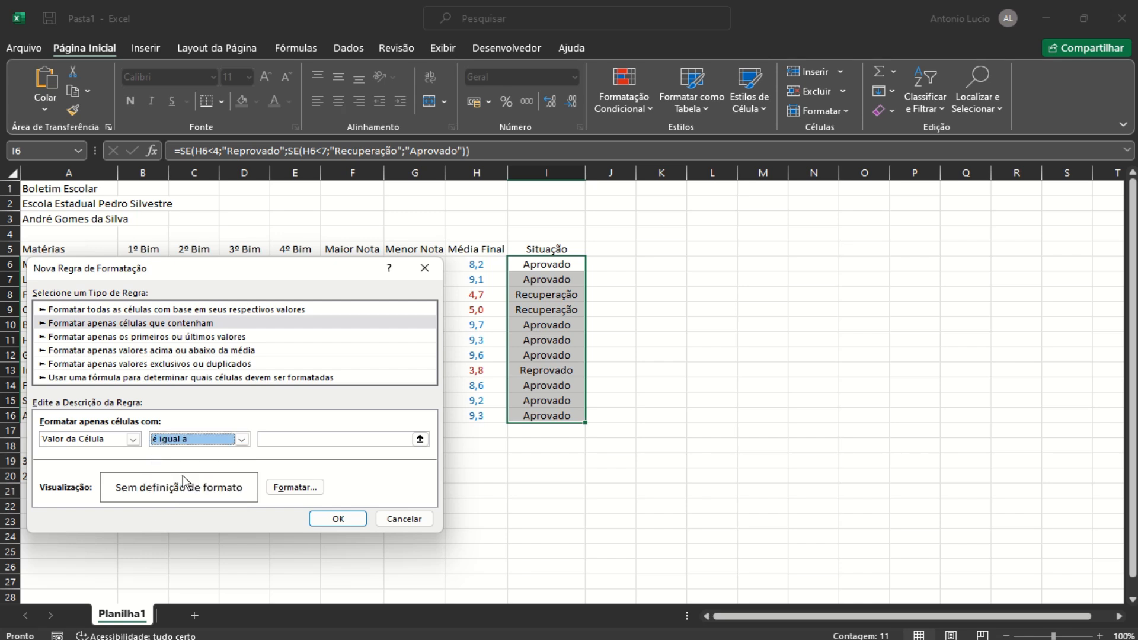
{"action": "left_click", "coordinate": [275, 438]}
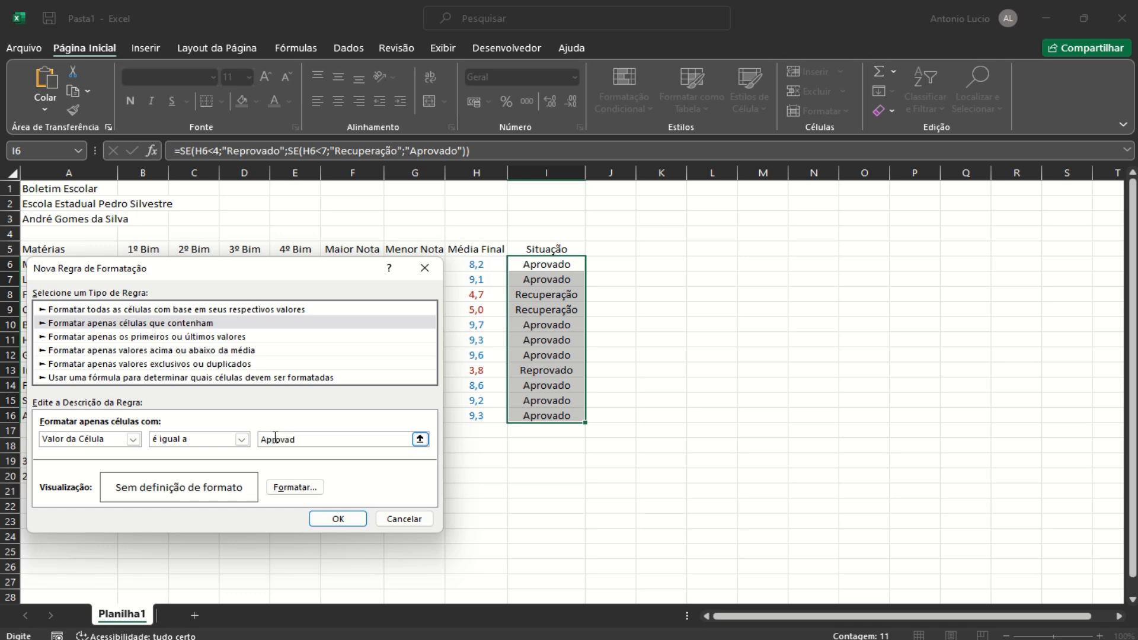
{"action": "type", "text": "Aprovado"}
Set the Aprovado rule's font colour to blue and apply it
{"action": "left_click", "coordinate": [296, 487]}
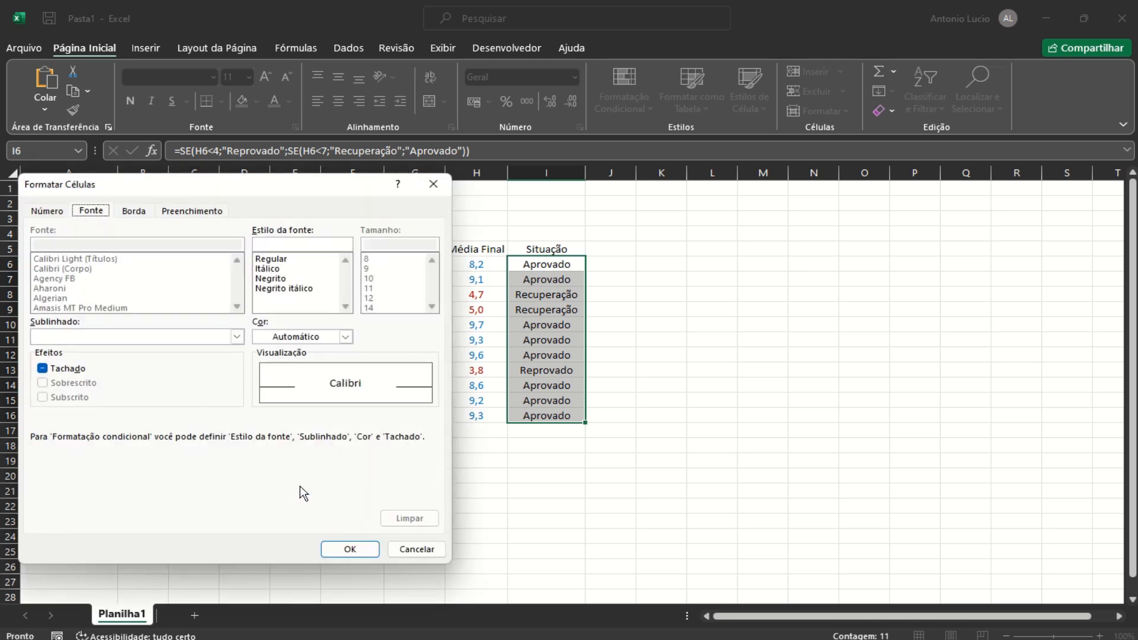
{"action": "left_click", "coordinate": [345, 337]}
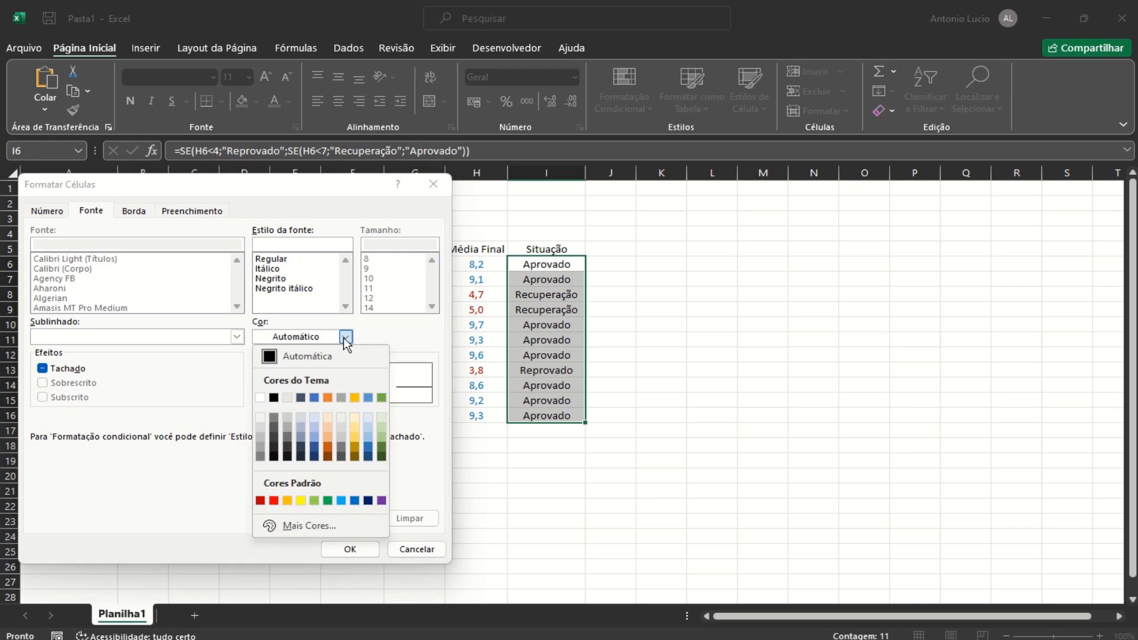
{"action": "left_click", "coordinate": [354, 500]}
{"action": "left_click", "coordinate": [349, 549]}
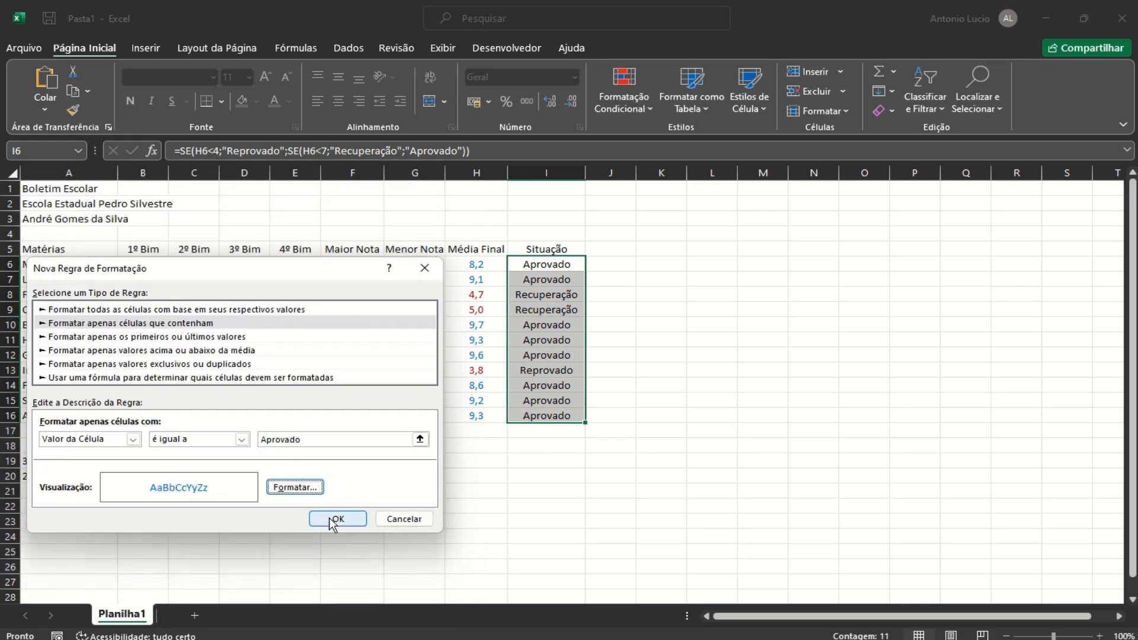
{"action": "left_click", "coordinate": [331, 519]}
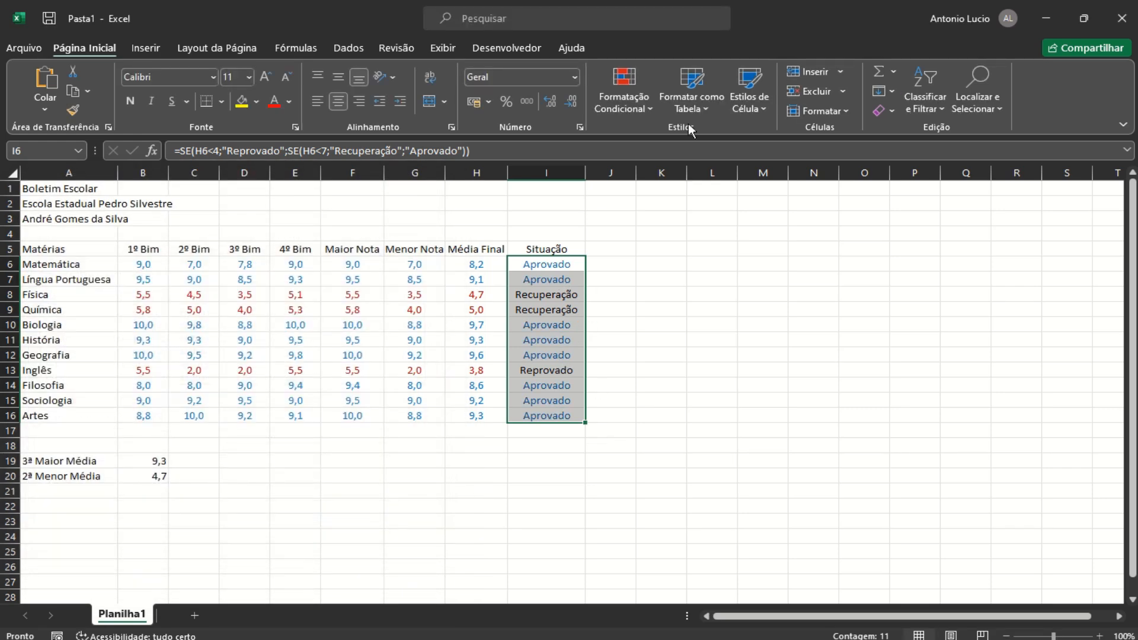
{"action": "left_click", "coordinate": [623, 81]}
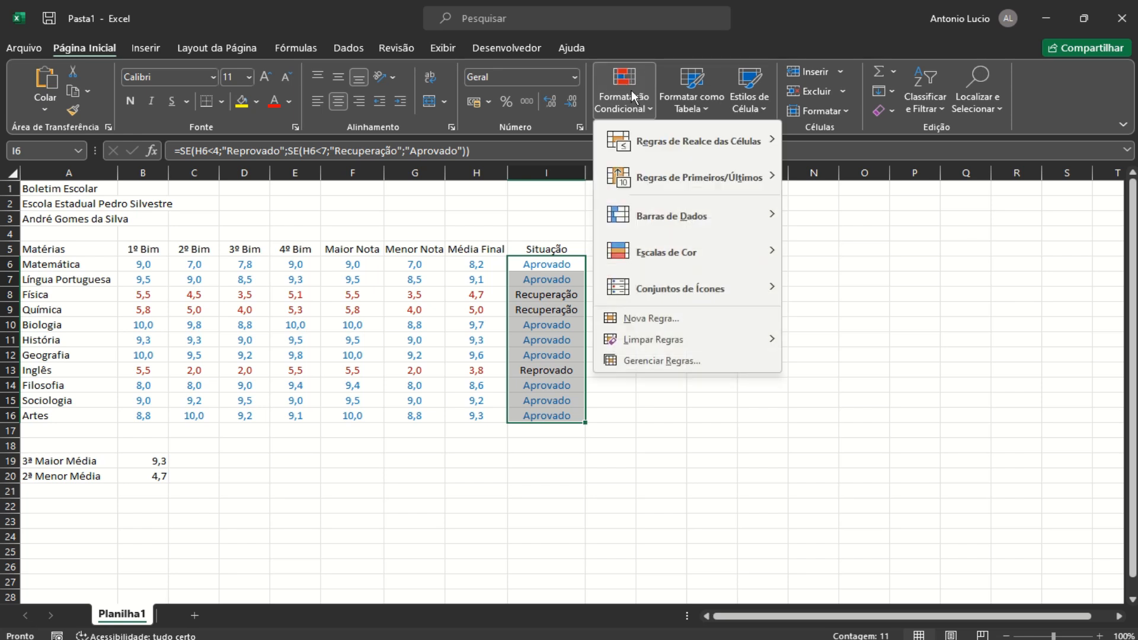
{"action": "mouse_move", "coordinate": [706, 149]}
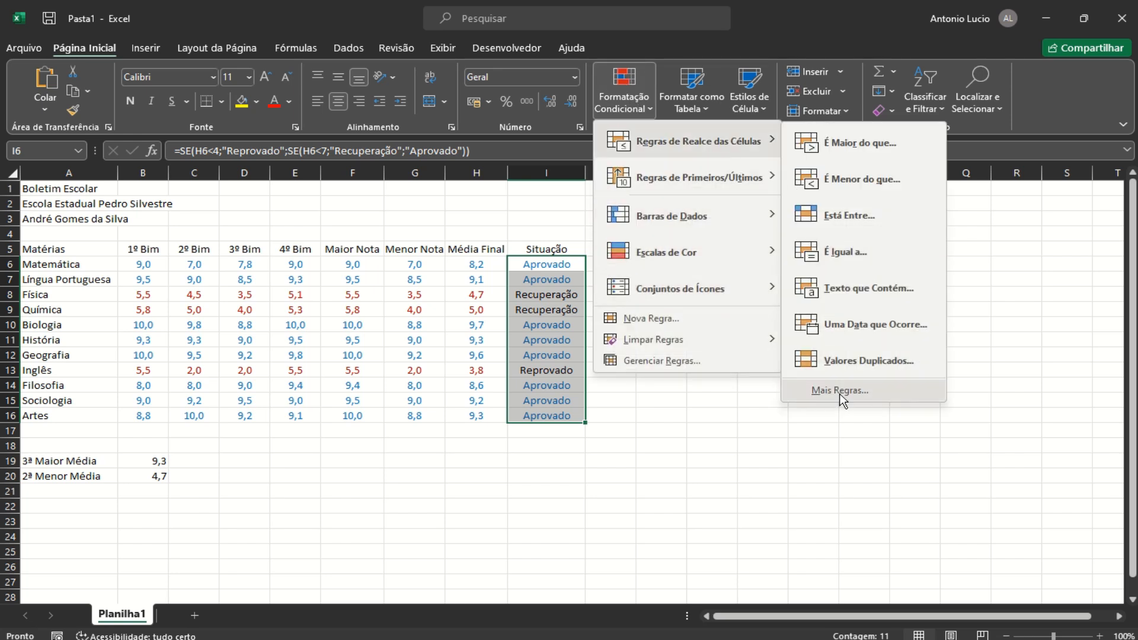
{"action": "left_click", "coordinate": [839, 390]}
Add an 'equal to Recuperação' rule with dark green font
{"action": "left_click", "coordinate": [242, 438]}
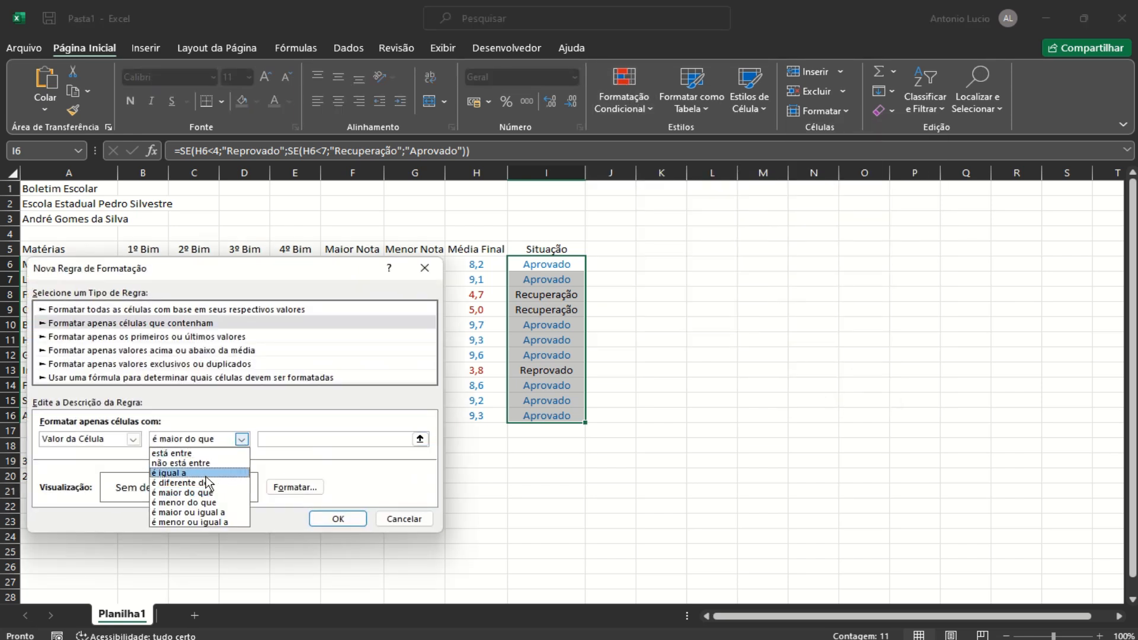
{"action": "left_click", "coordinate": [177, 472]}
{"action": "left_click", "coordinate": [305, 439]}
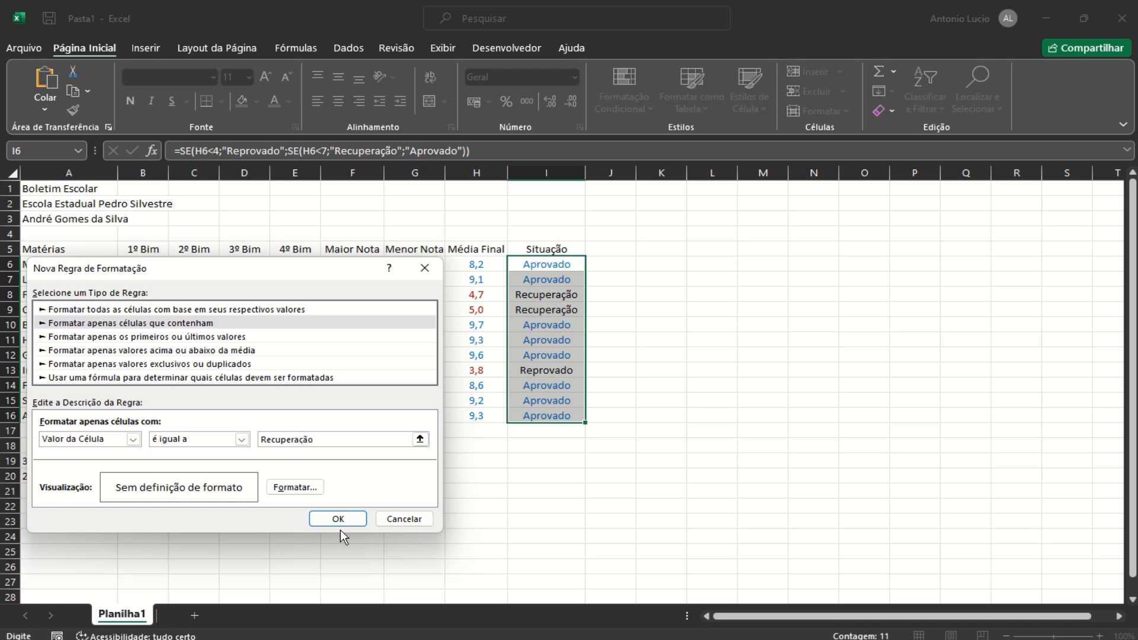
{"action": "left_click", "coordinate": [295, 487]}
{"action": "left_click", "coordinate": [335, 337]}
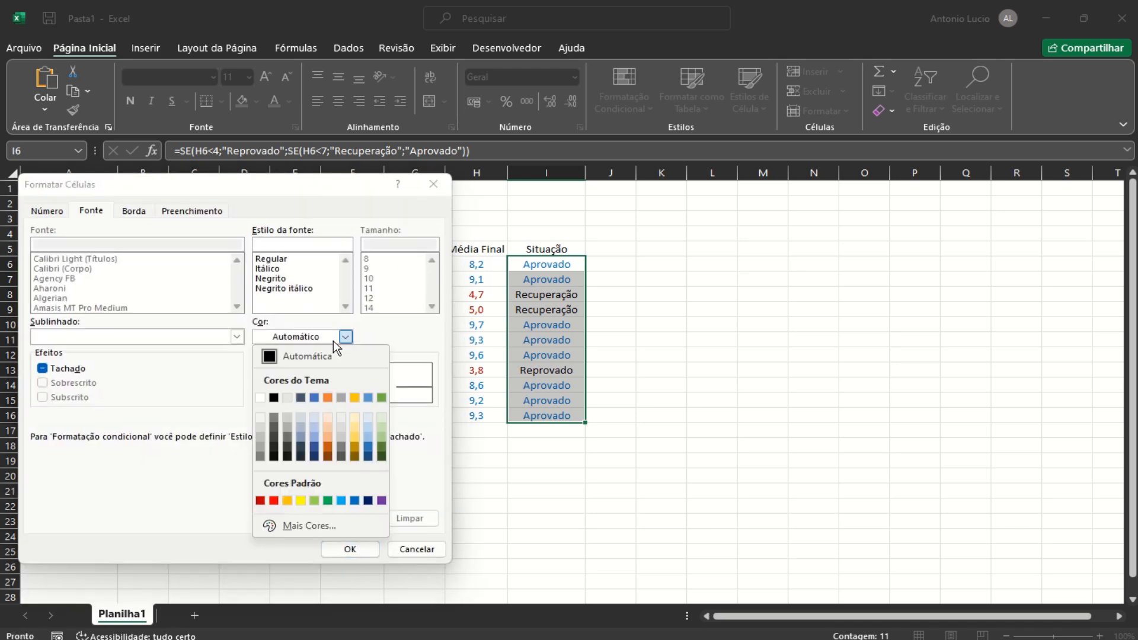
{"action": "left_click", "coordinate": [380, 454]}
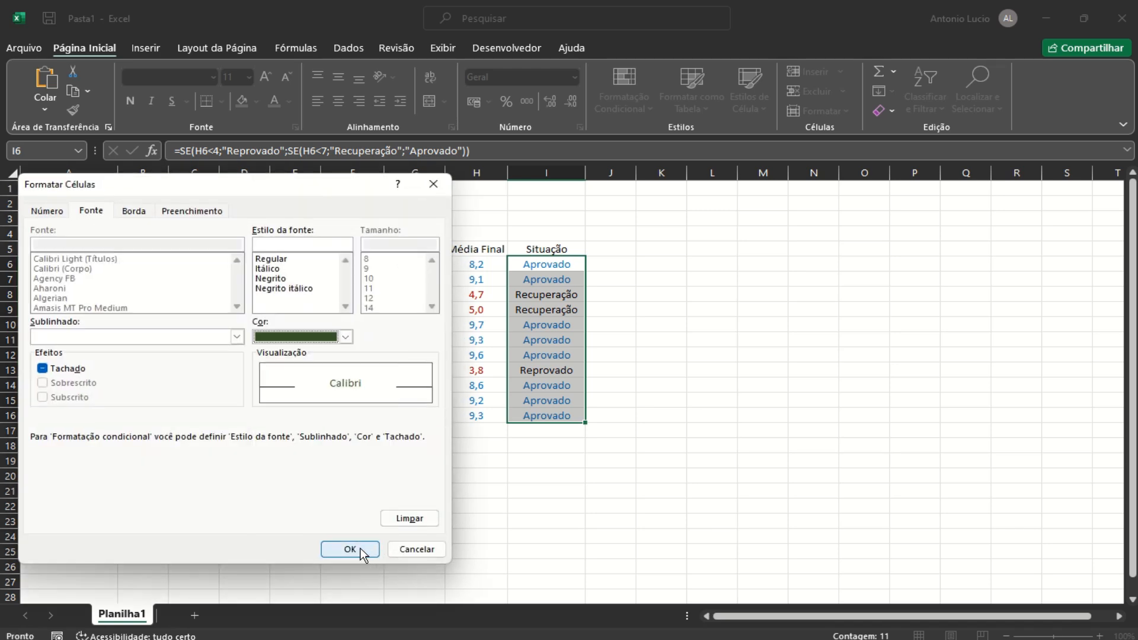
{"action": "left_click", "coordinate": [361, 549]}
{"action": "left_click", "coordinate": [329, 515]}
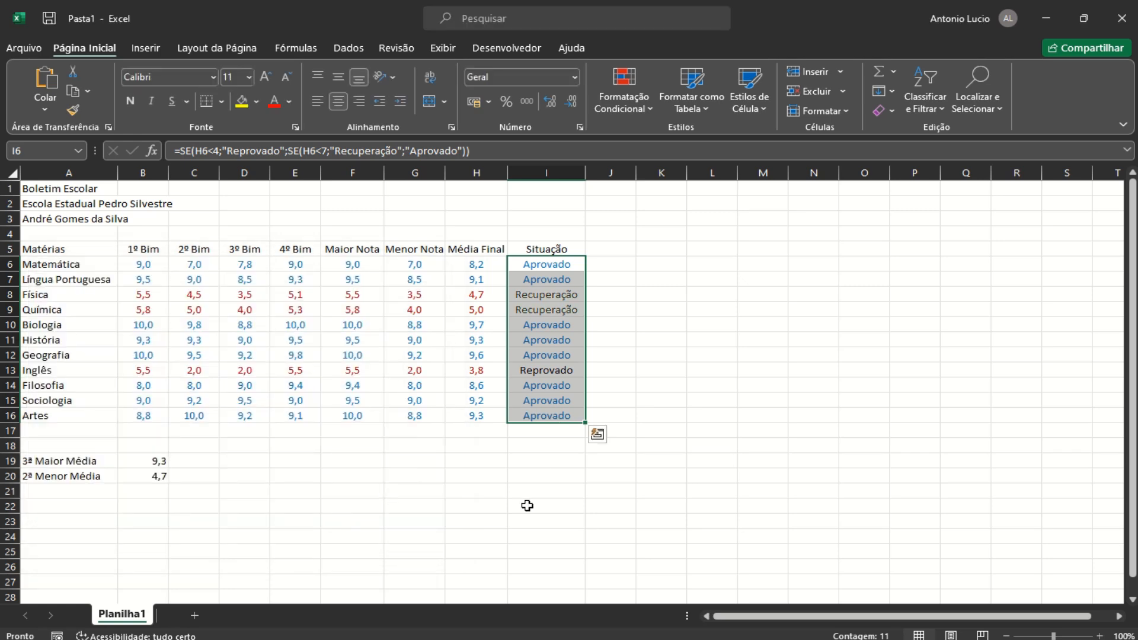
Add an 'equal to Reprovado' rule with red font for the Situação column
{"action": "left_click", "coordinate": [633, 110]}
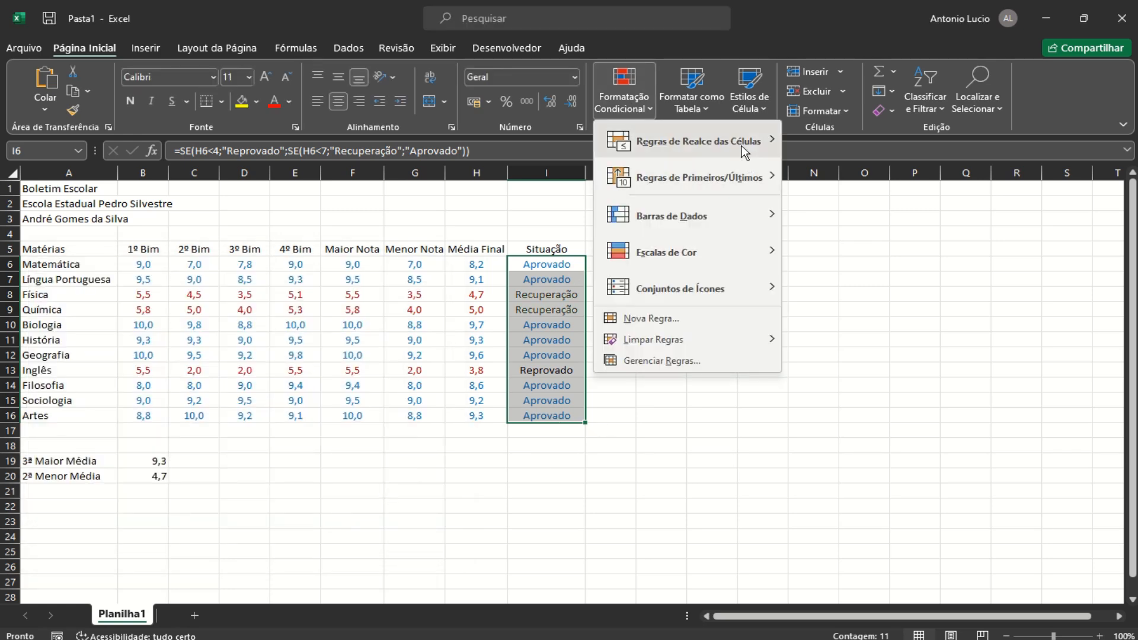
{"action": "mouse_move", "coordinate": [746, 151]}
{"action": "left_click", "coordinate": [840, 391]}
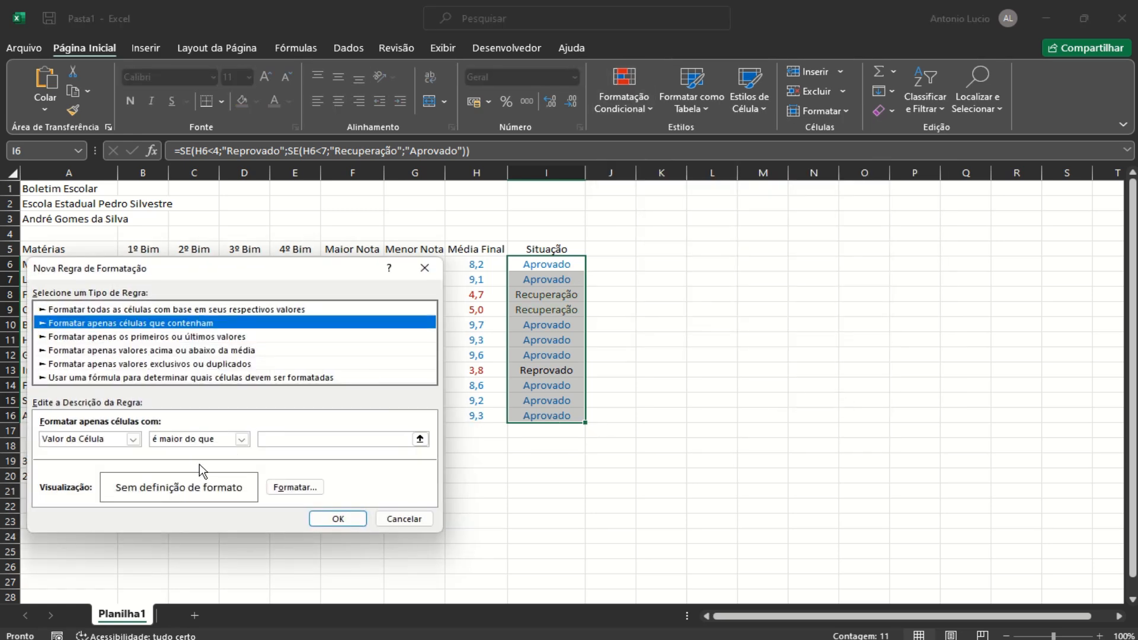
{"action": "left_click", "coordinate": [241, 438]}
{"action": "left_click", "coordinate": [175, 474]}
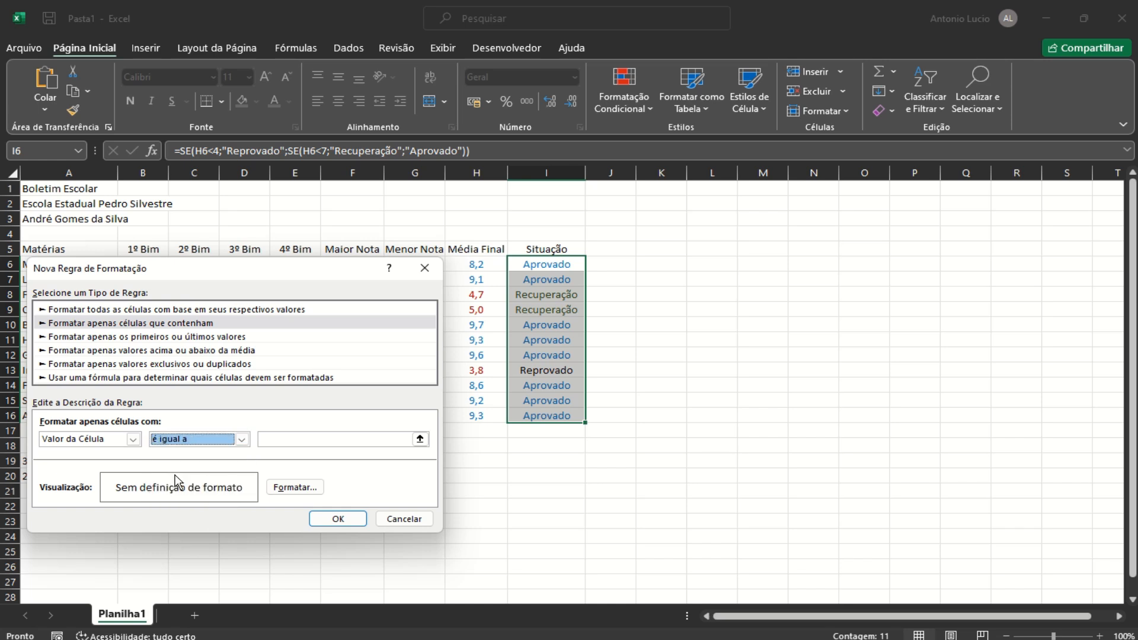
{"action": "left_click", "coordinate": [289, 439]}
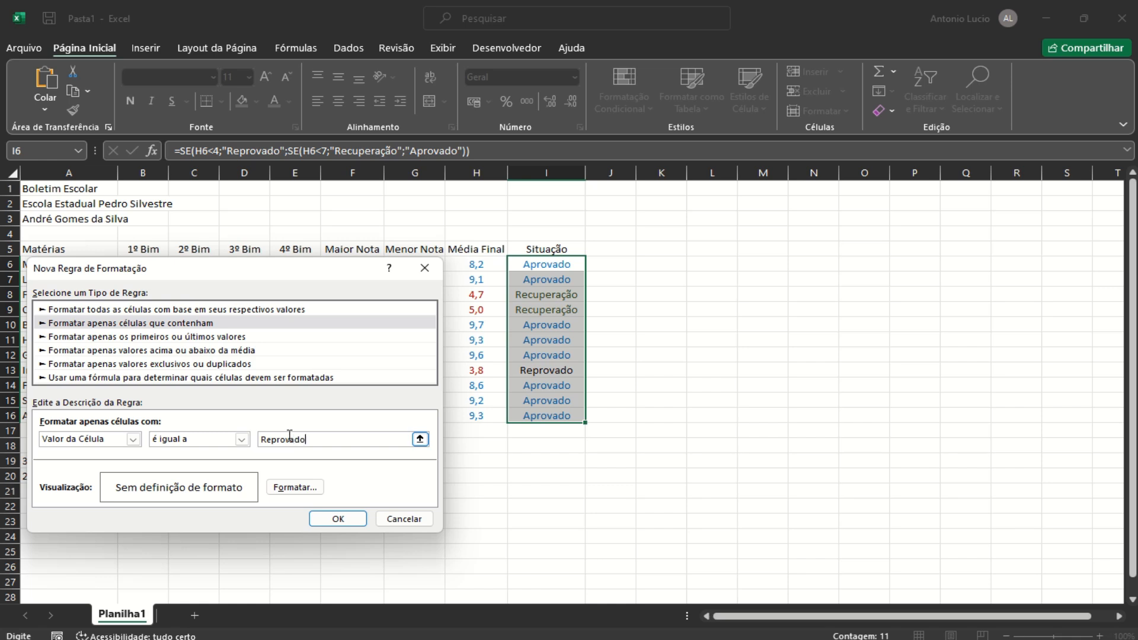
{"action": "left_click", "coordinate": [295, 487]}
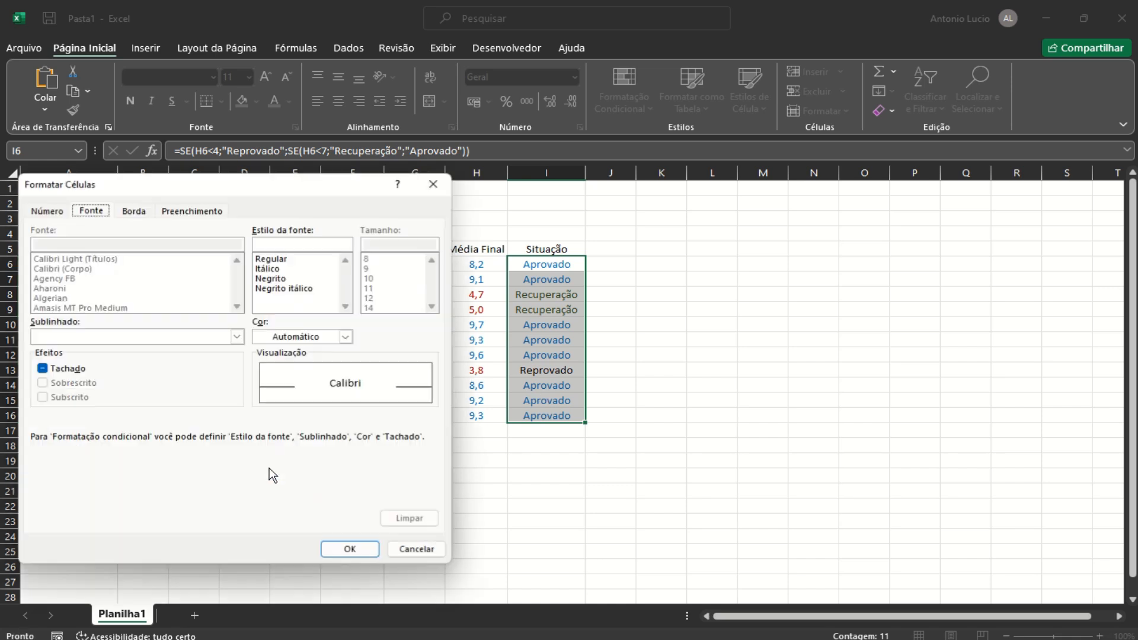
{"action": "left_click", "coordinate": [291, 341]}
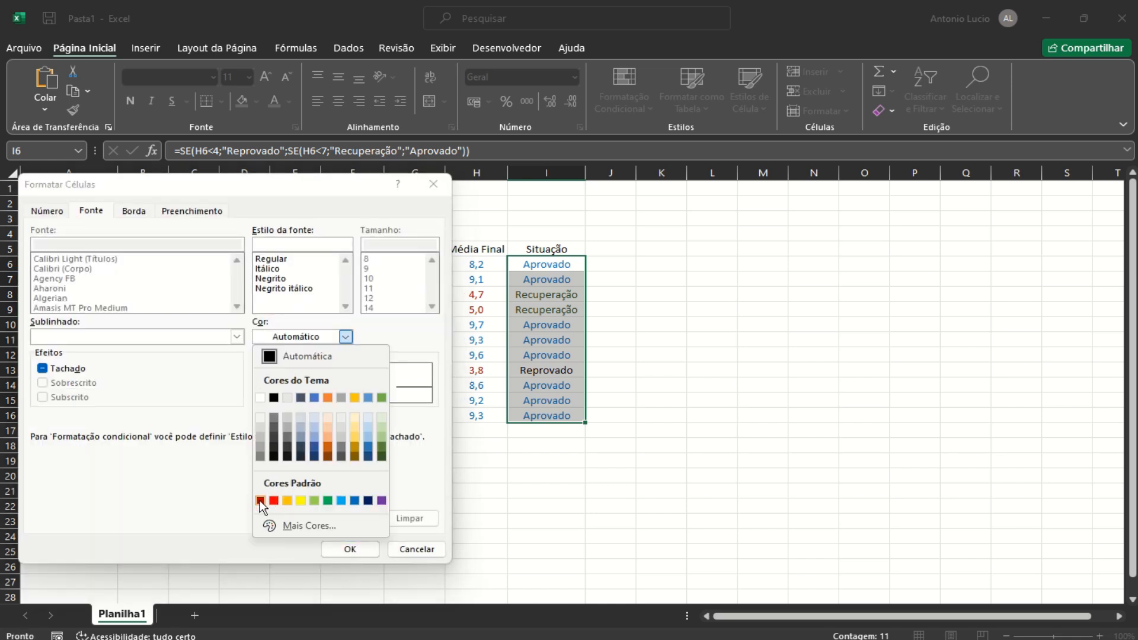
{"action": "left_click", "coordinate": [274, 501]}
{"action": "left_click", "coordinate": [329, 551]}
{"action": "left_click", "coordinate": [335, 519]}
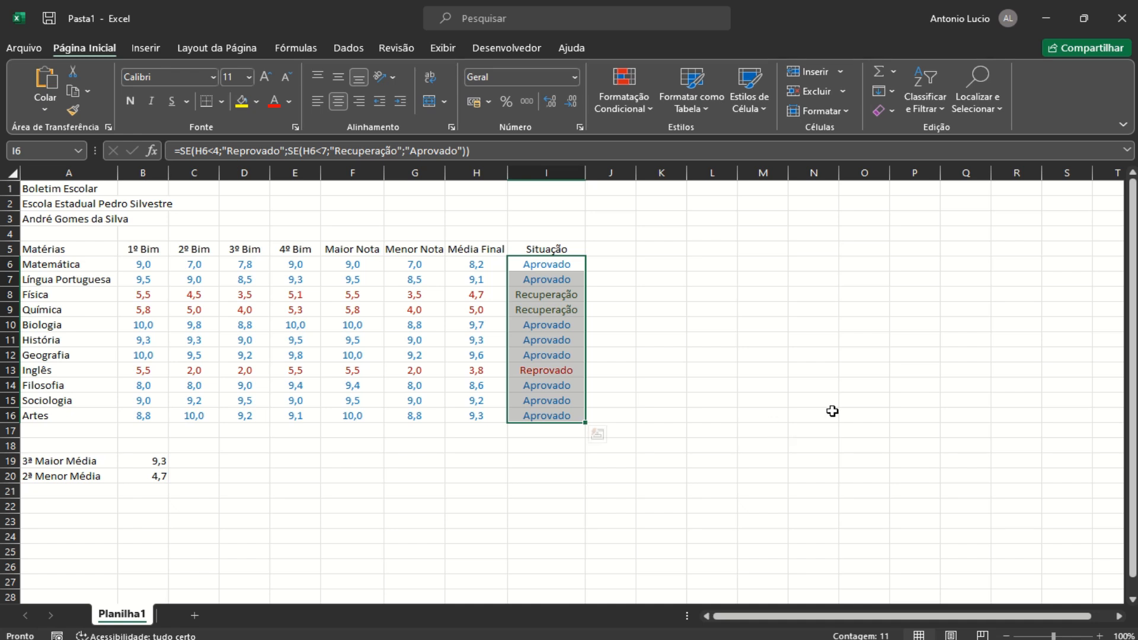
{"action": "left_click", "coordinate": [771, 418]}
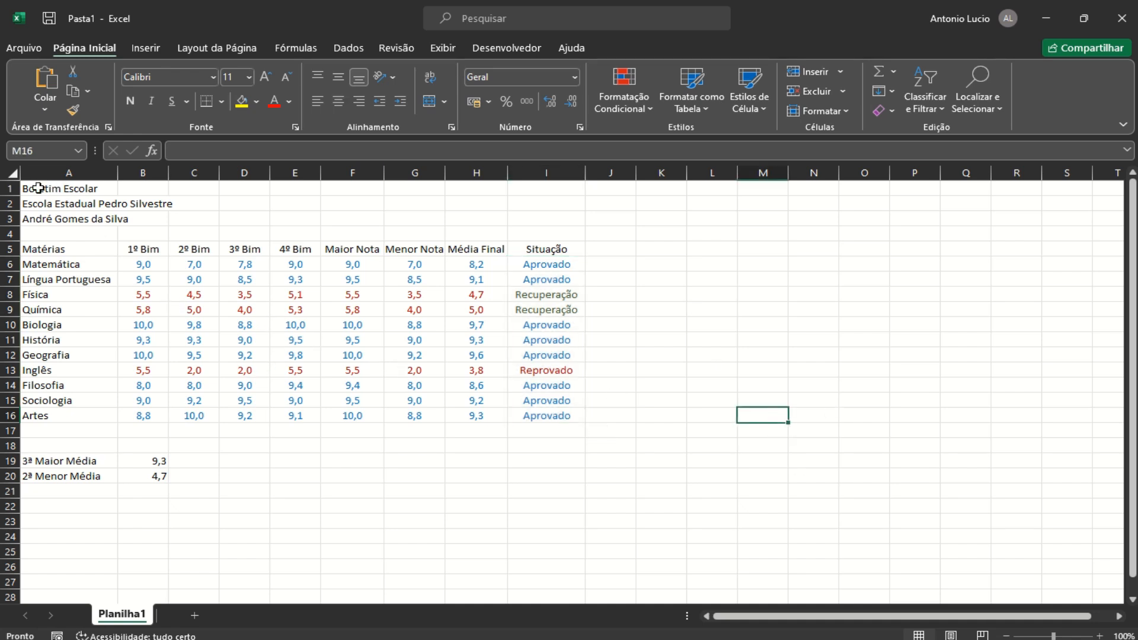
Merge each title row across A1:I4 and center the title lines over the table
{"action": "left_click_drag", "start_coordinate": [38, 187], "coordinate": [569, 234]}
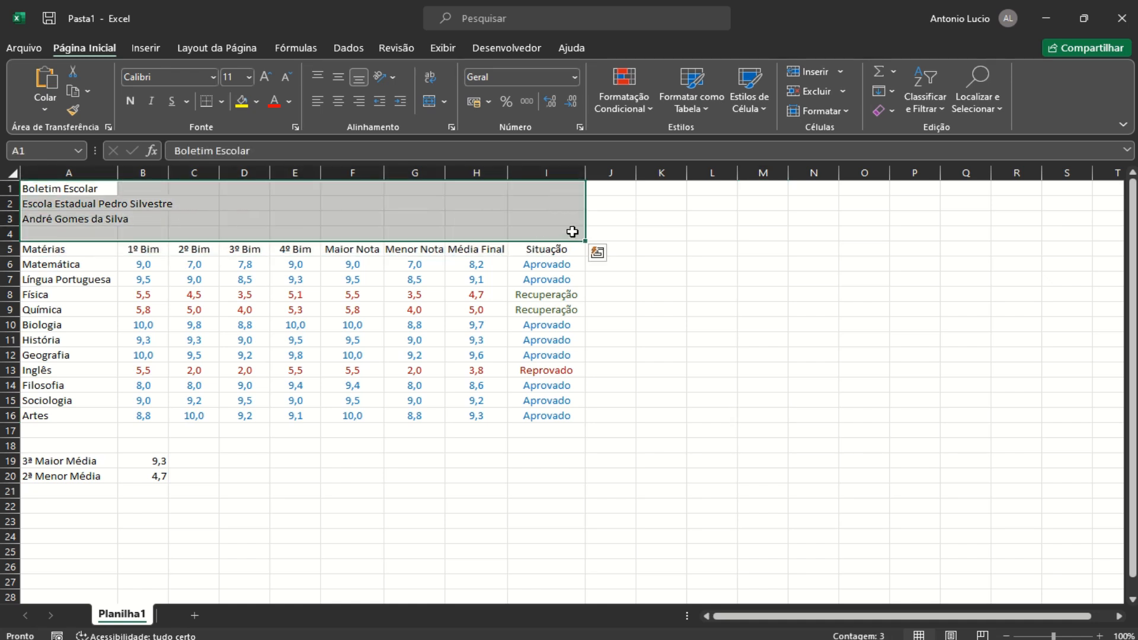
{"action": "left_click", "coordinate": [443, 103]}
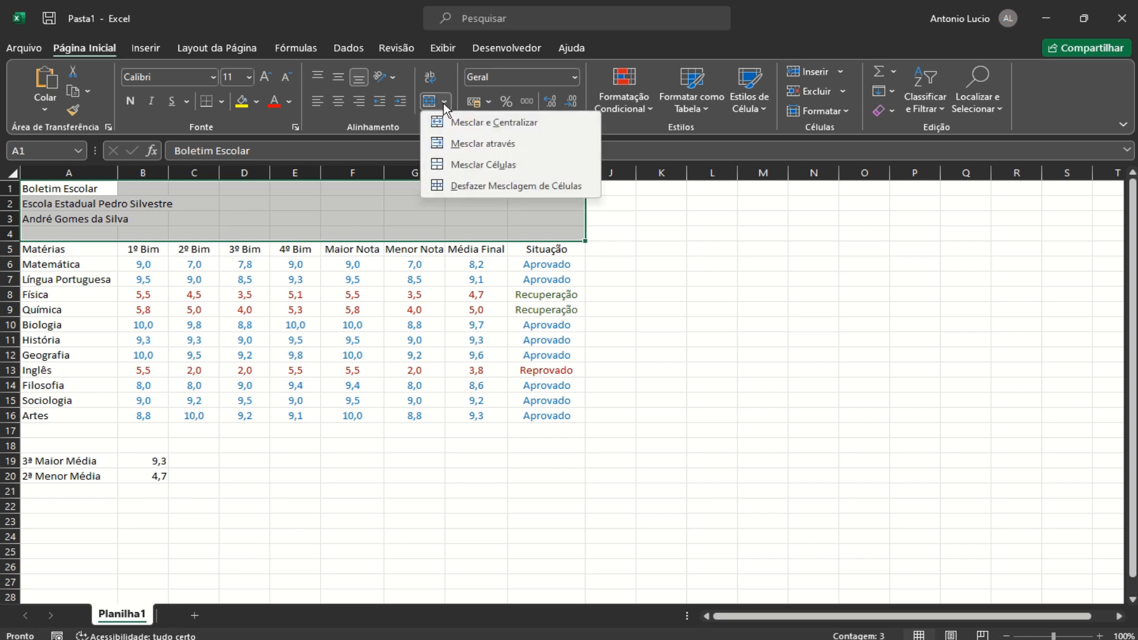
{"action": "left_click", "coordinate": [492, 148]}
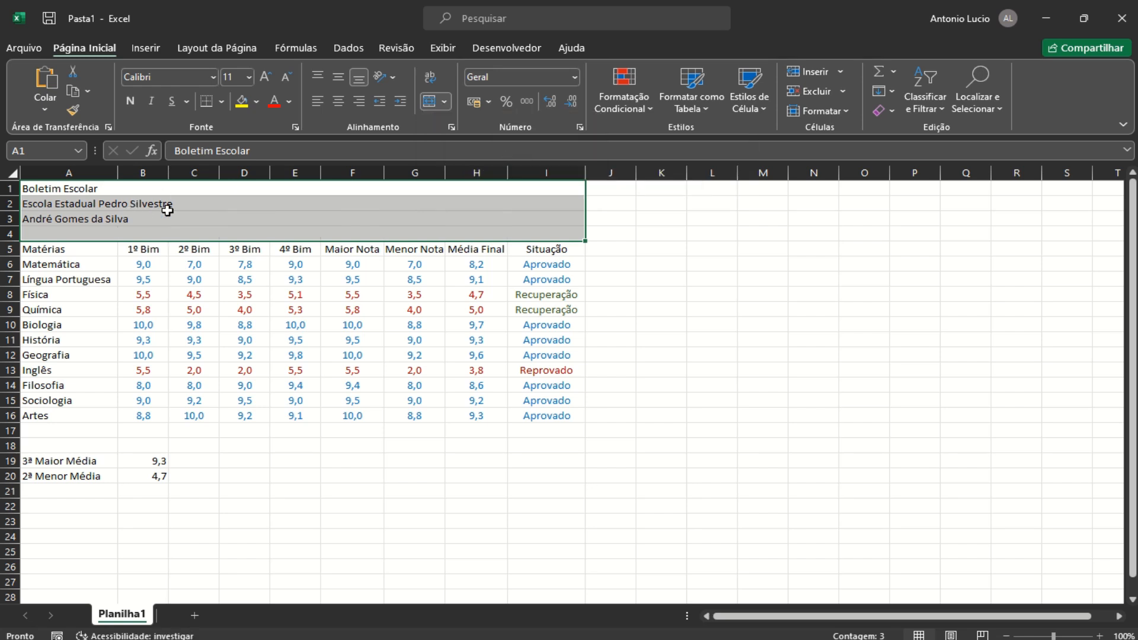
{"action": "left_click", "coordinate": [336, 105]}
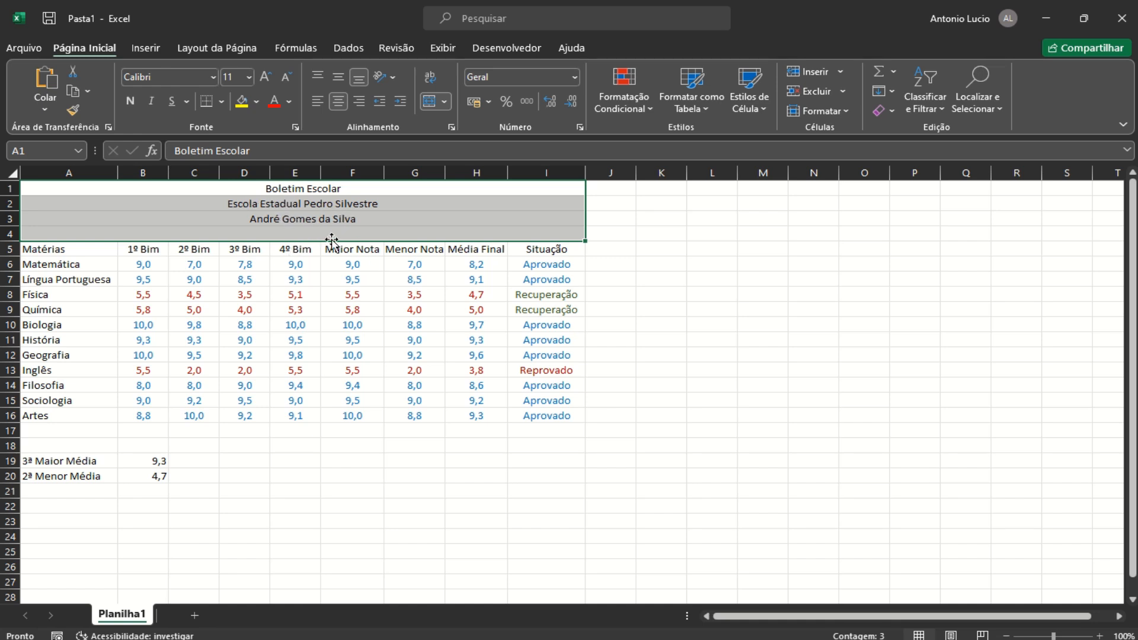
Make the Boletim Escolar title size 22 bold and the school name size 20 bold
{"action": "left_click", "coordinate": [307, 189]}
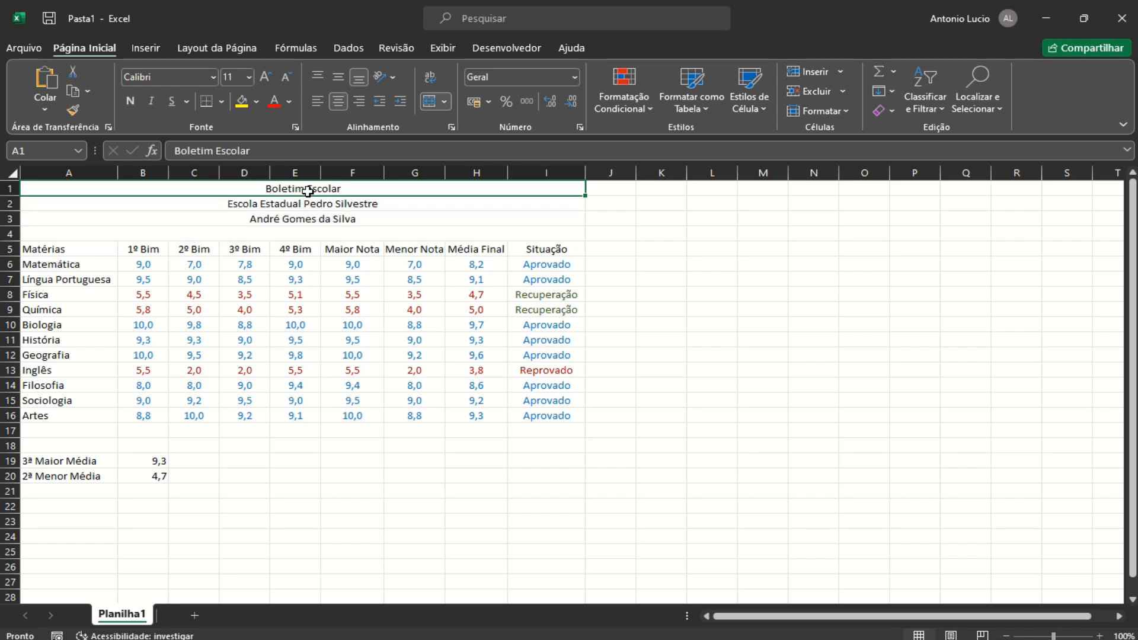
{"action": "left_click", "coordinate": [249, 77]}
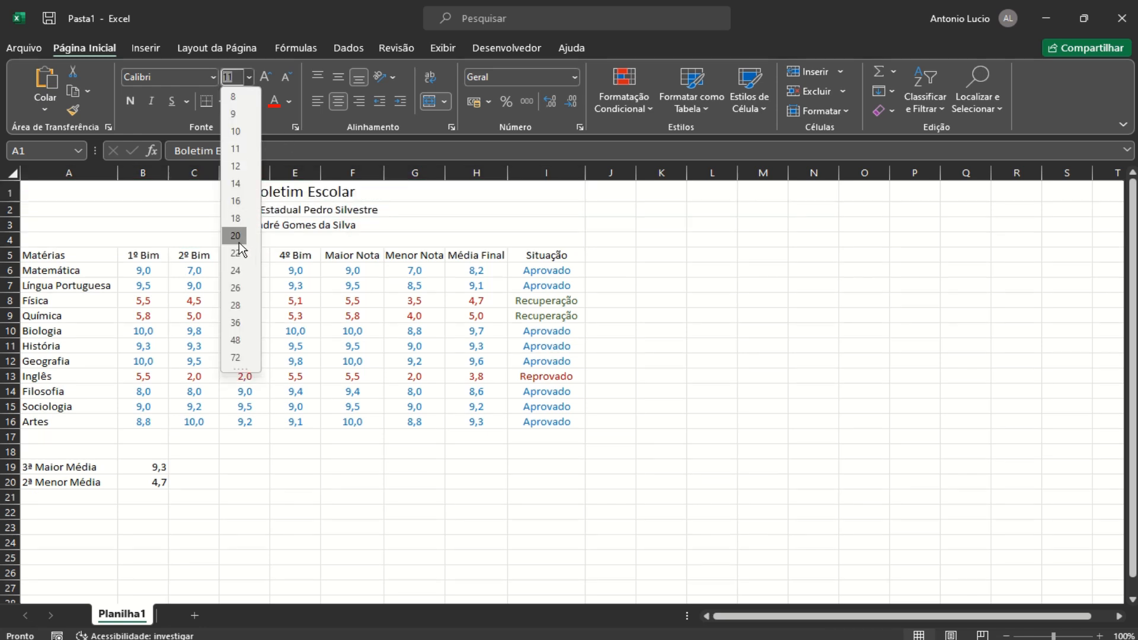
{"action": "left_click", "coordinate": [237, 255]}
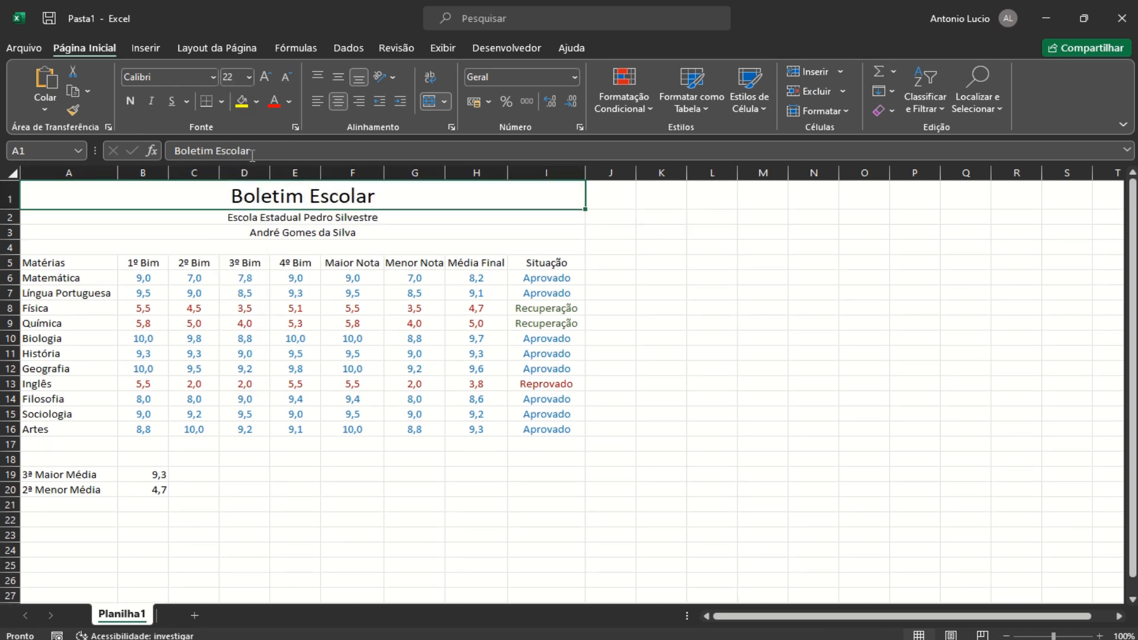
{"action": "left_click", "coordinate": [131, 101]}
{"action": "left_click", "coordinate": [279, 218]}
{"action": "left_click", "coordinate": [250, 77]}
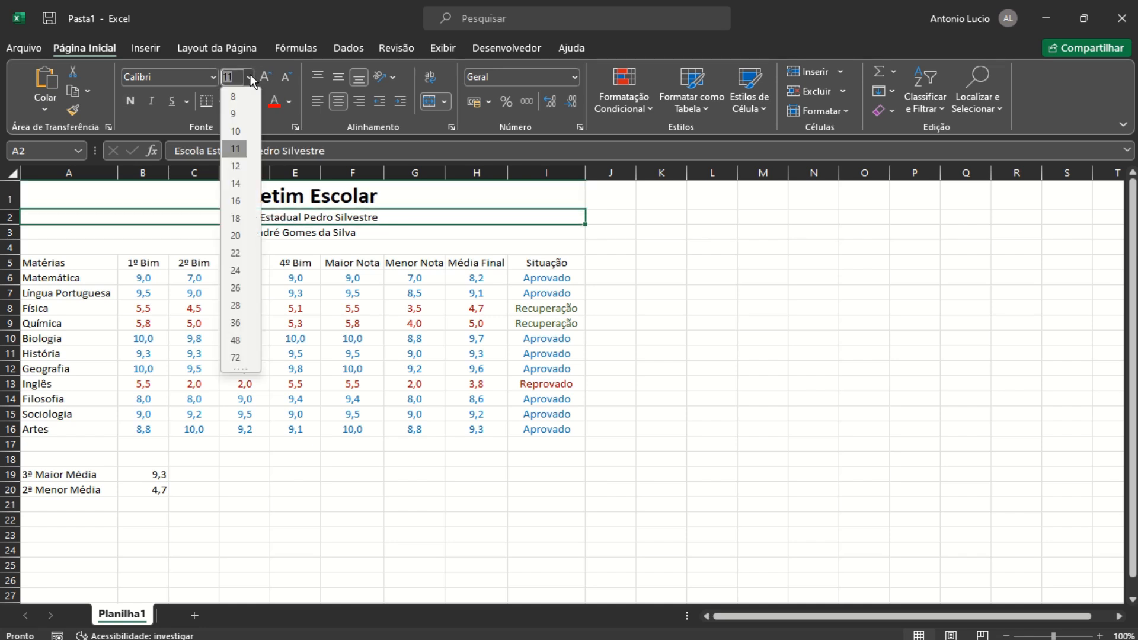
{"action": "left_click", "coordinate": [236, 241]}
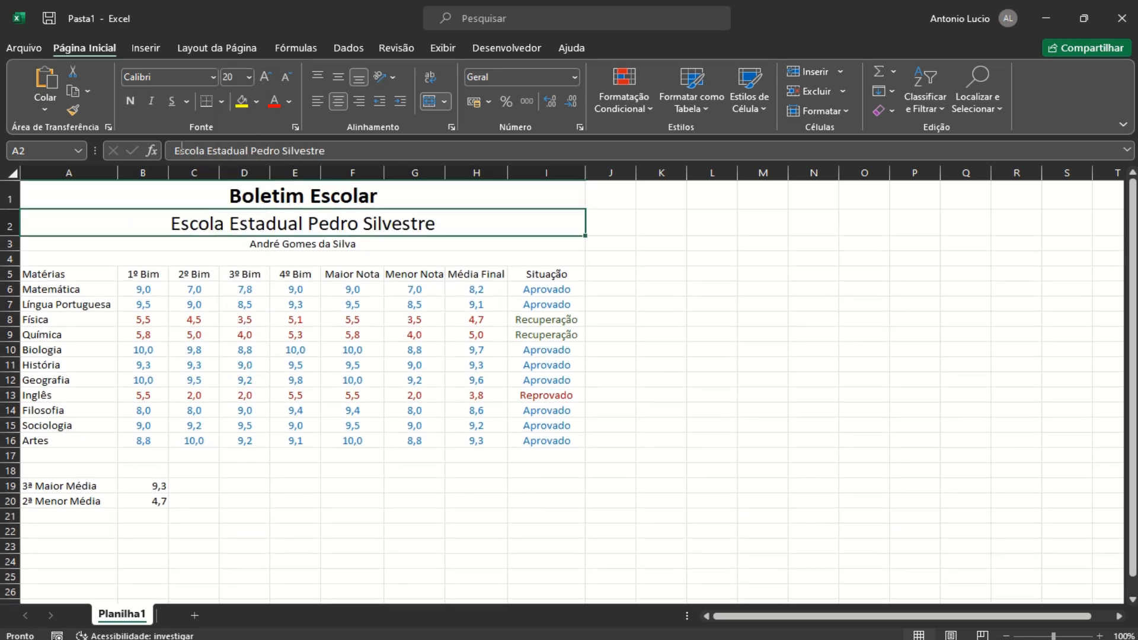
{"action": "left_click", "coordinate": [131, 100]}
Make the student name line in row 3 size 18 bold
{"action": "left_click", "coordinate": [290, 248]}
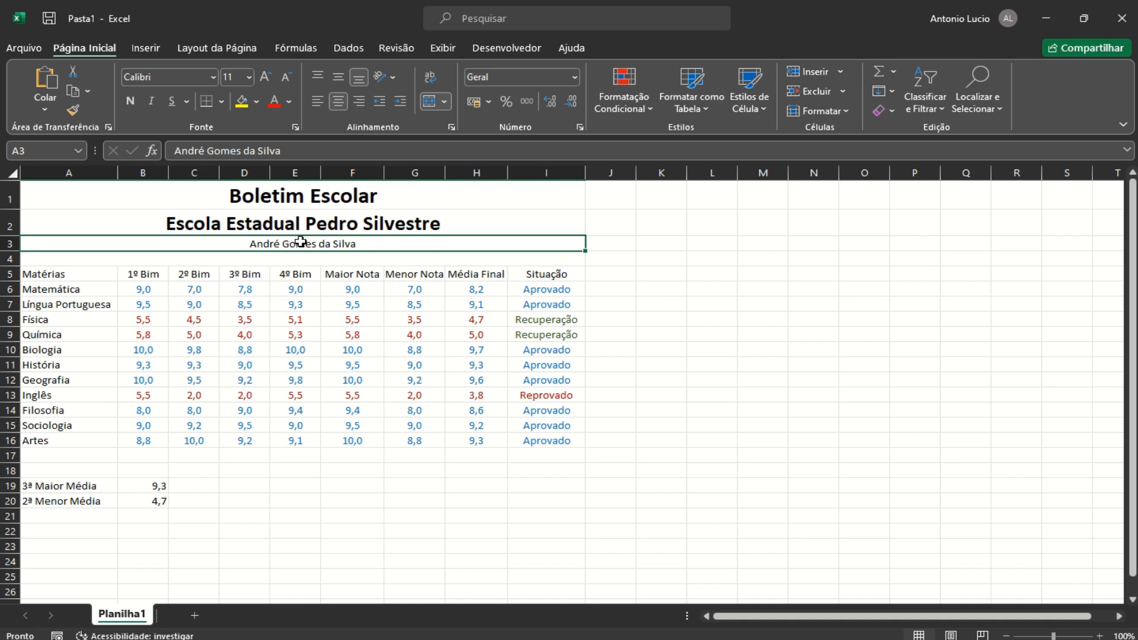
{"action": "left_click", "coordinate": [249, 77]}
{"action": "left_click", "coordinate": [249, 225]}
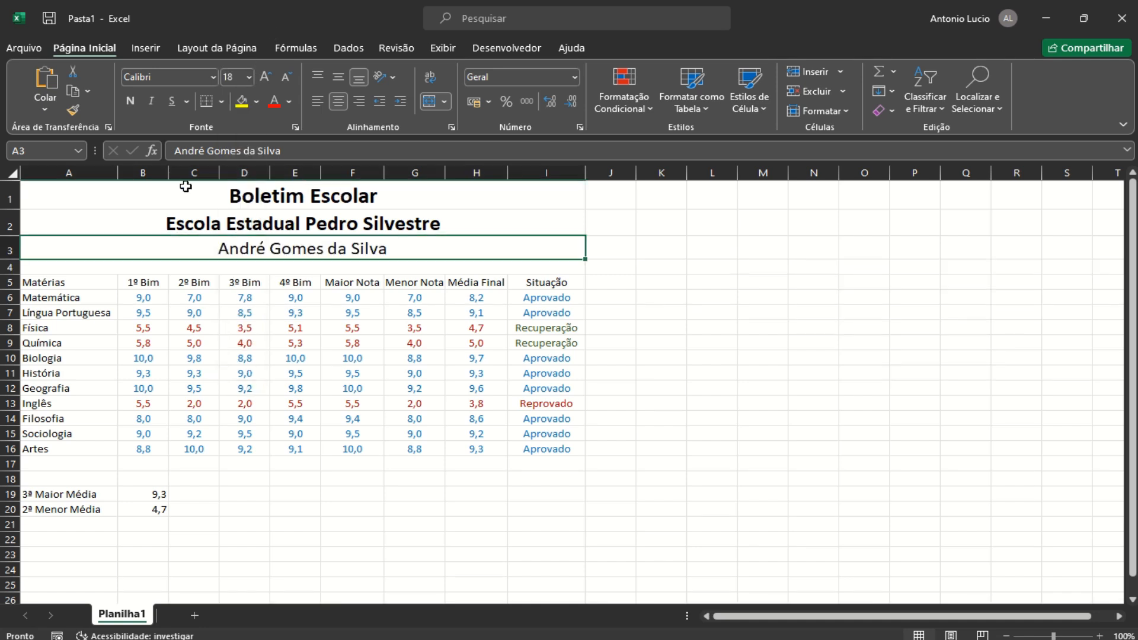
{"action": "left_click", "coordinate": [124, 102]}
{"action": "left_click", "coordinate": [683, 342]}
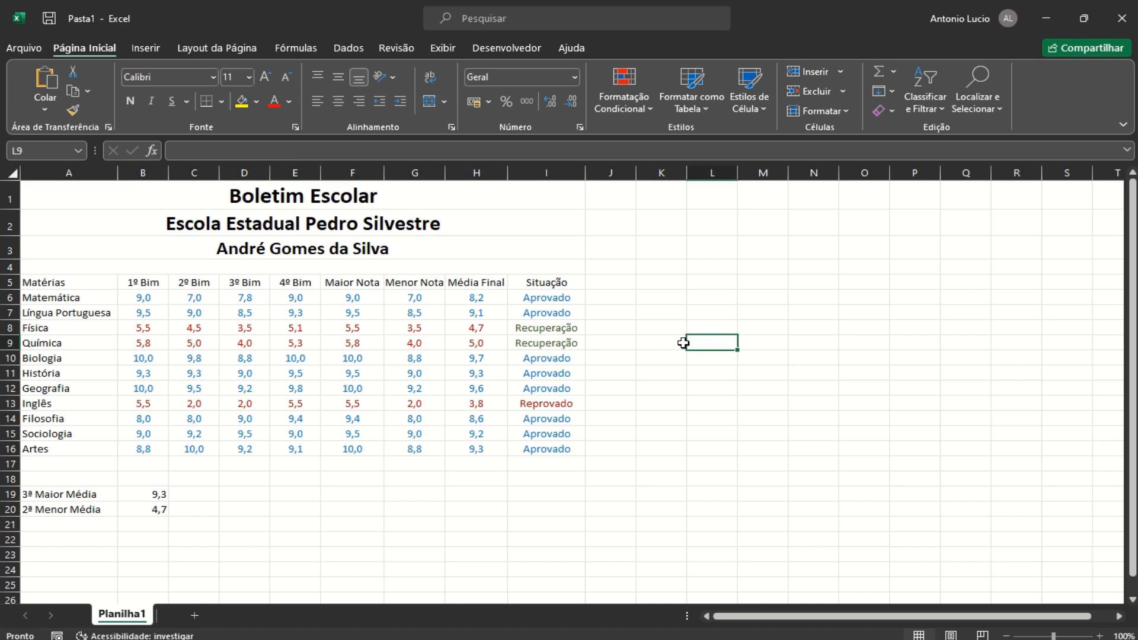
Apply a thick dark blue outline border to A1:I16 and A19:B20
{"action": "left_click_drag", "start_coordinate": [275, 193], "coordinate": [289, 447]}
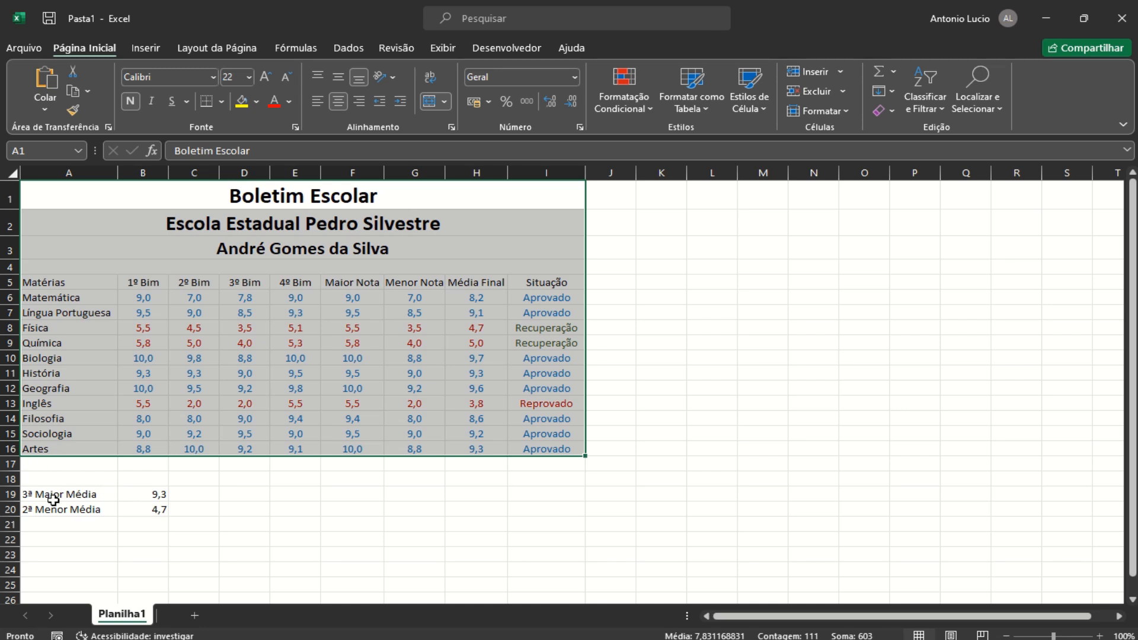
{"action": "left_click_drag", "start_coordinate": [61, 494], "coordinate": [153, 513]}
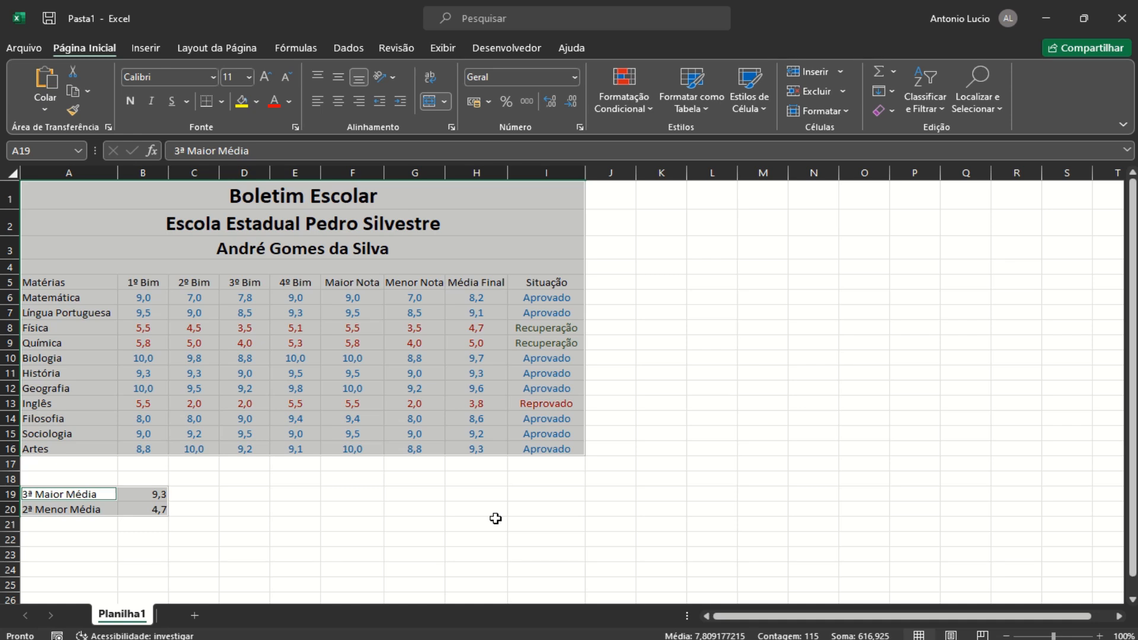
{"action": "key", "text": "ctrl+1"}
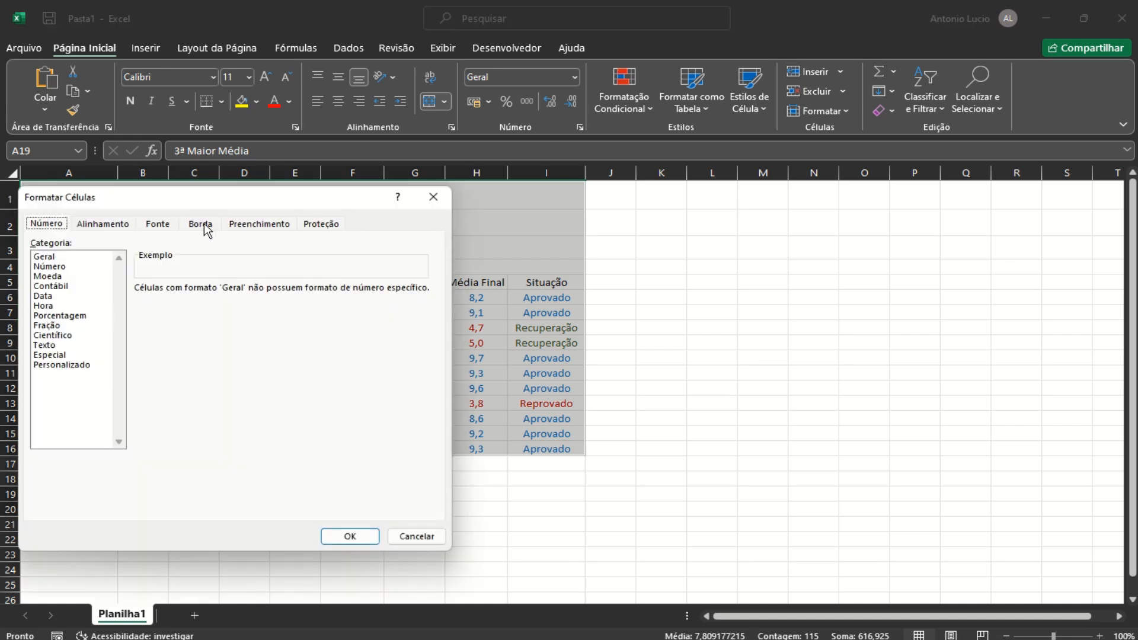
{"action": "left_click", "coordinate": [206, 226]}
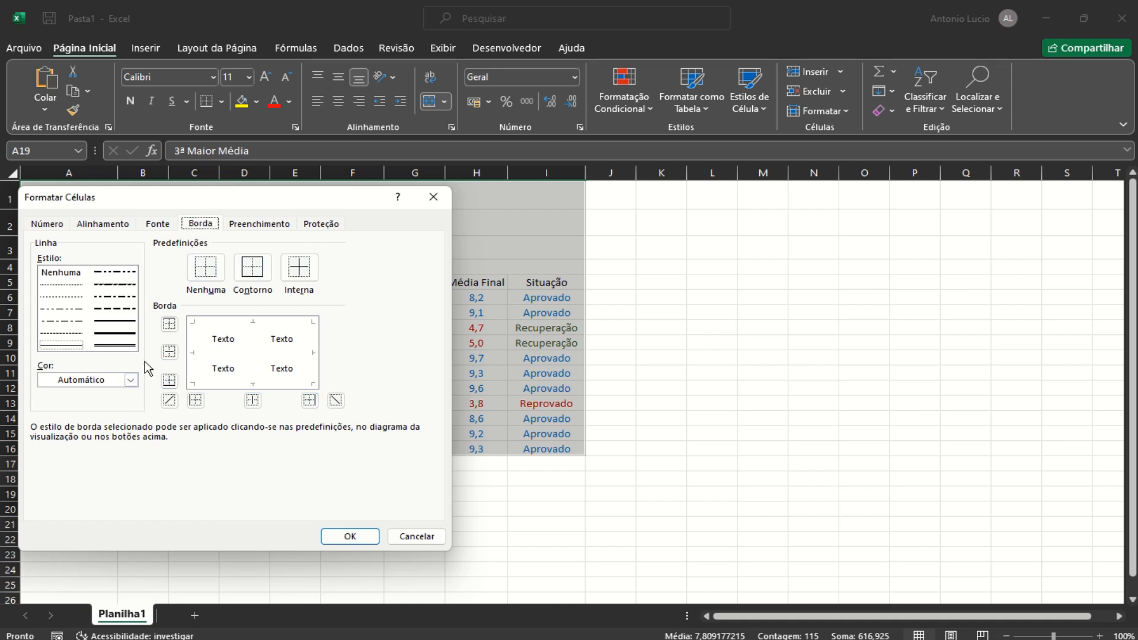
{"action": "left_click", "coordinate": [116, 336]}
{"action": "left_click", "coordinate": [131, 379]}
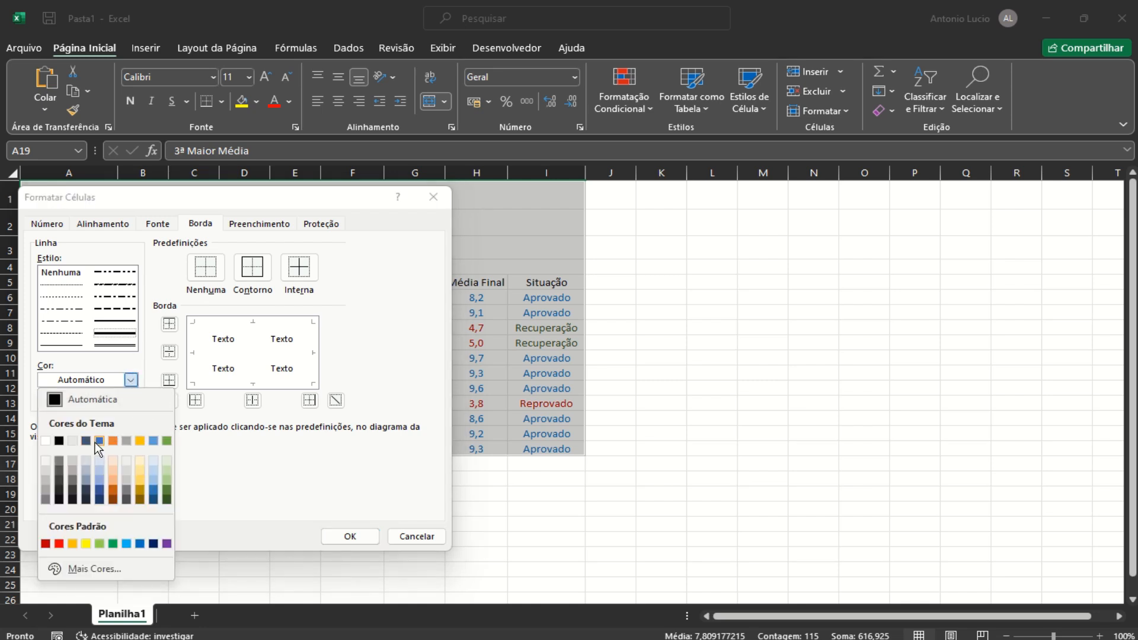
{"action": "left_click", "coordinate": [152, 544]}
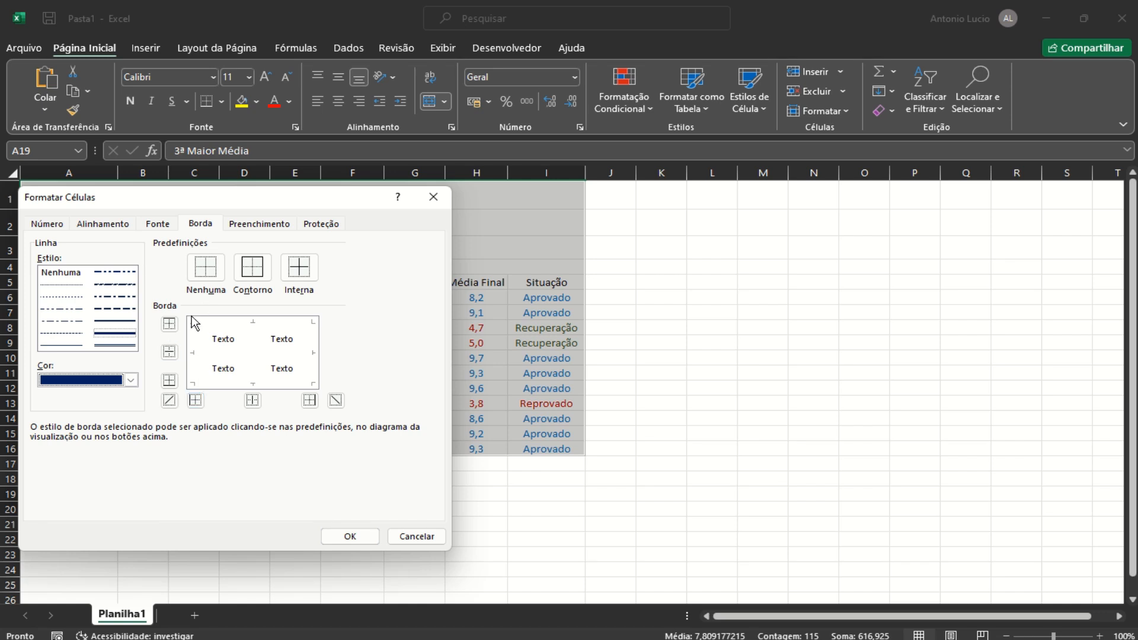
{"action": "left_click", "coordinate": [253, 264]}
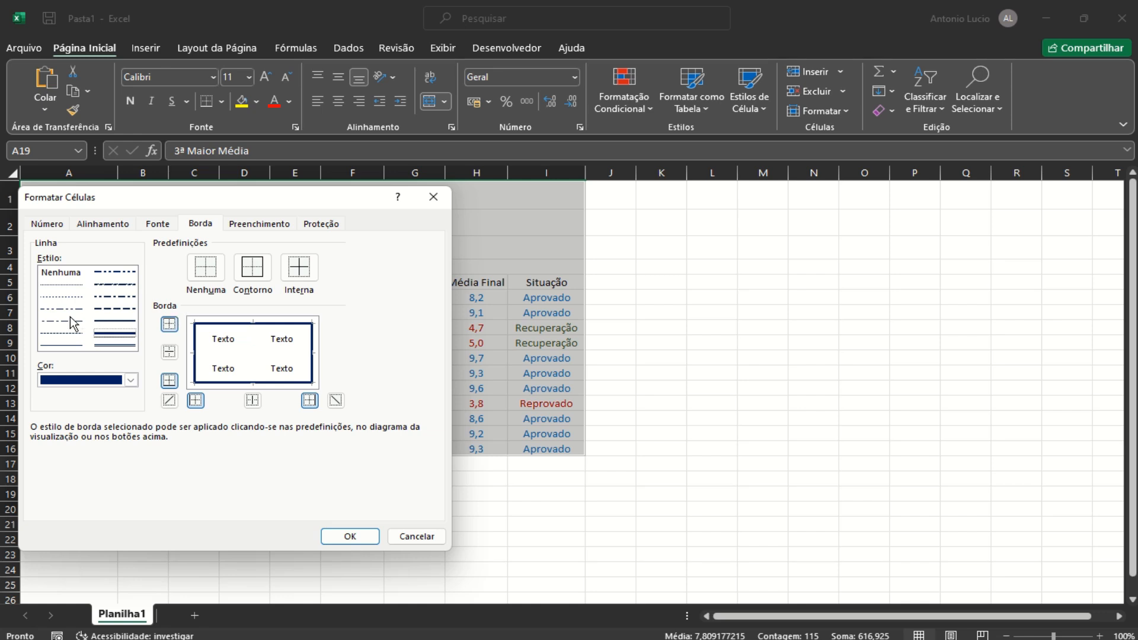
Add dotted inner borders to the selected ranges and confirm
{"action": "left_click", "coordinate": [64, 285]}
{"action": "left_click", "coordinate": [300, 266]}
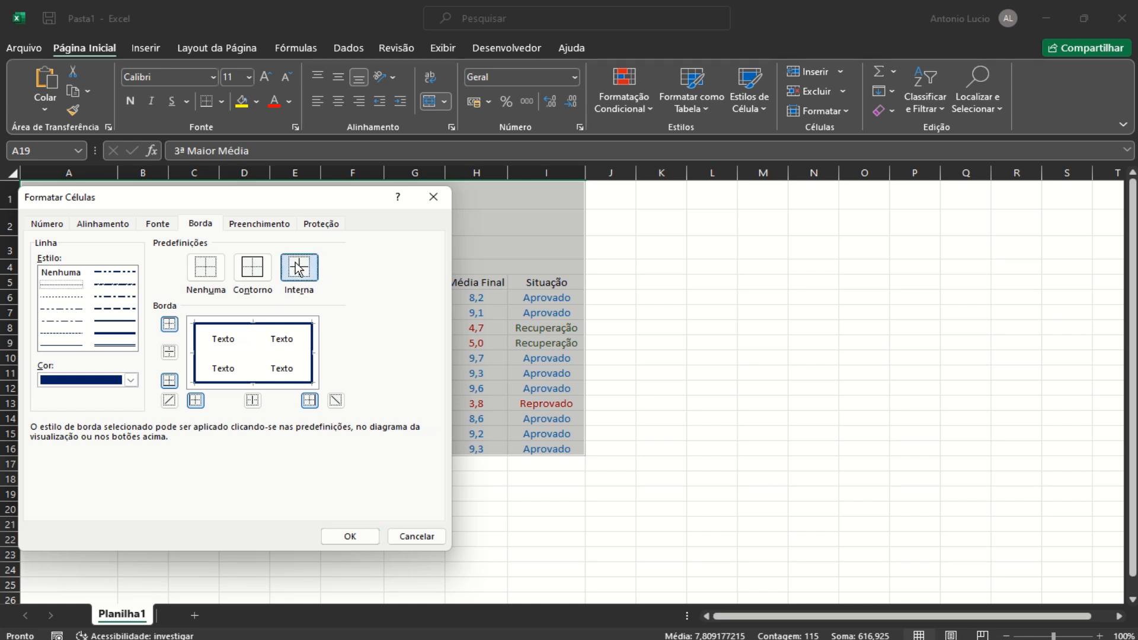
{"action": "left_click", "coordinate": [364, 542]}
{"action": "left_click", "coordinate": [795, 409]}
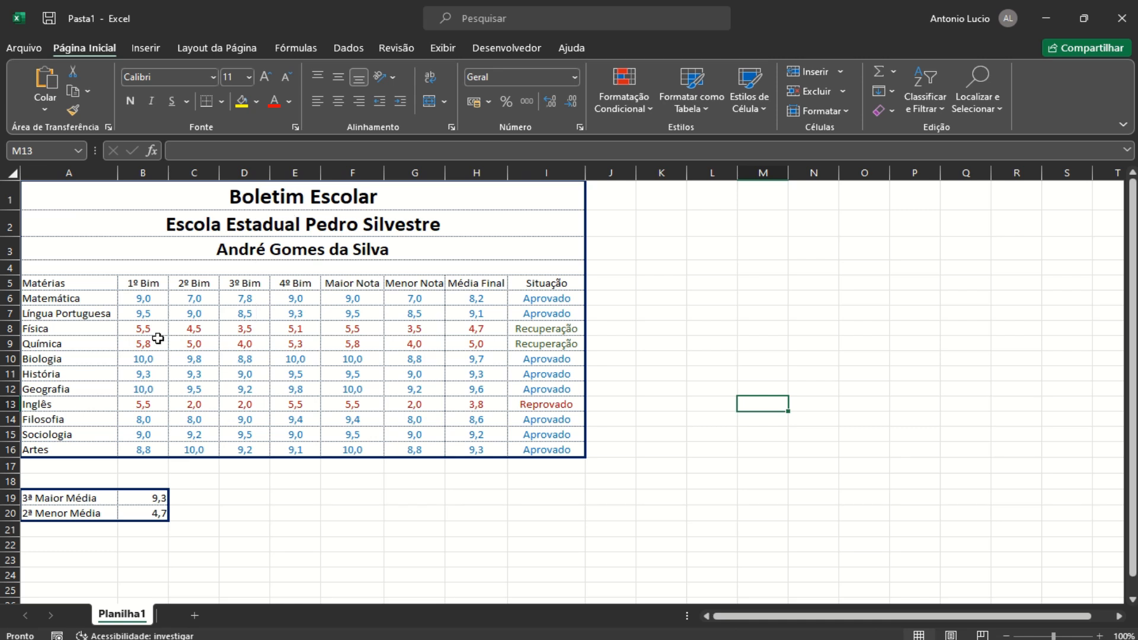
Fill title rows A1:I3 dark green with white text
{"action": "left_click", "coordinate": [299, 206]}
{"action": "left_click_drag", "start_coordinate": [297, 224], "coordinate": [299, 249]}
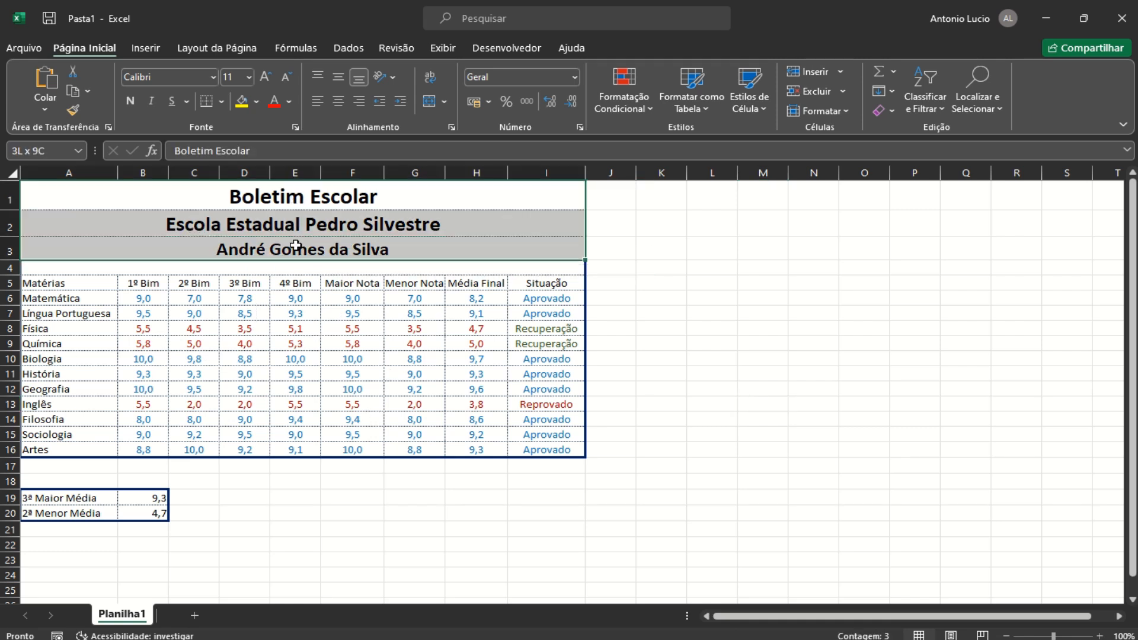
{"action": "left_click", "coordinate": [259, 102]}
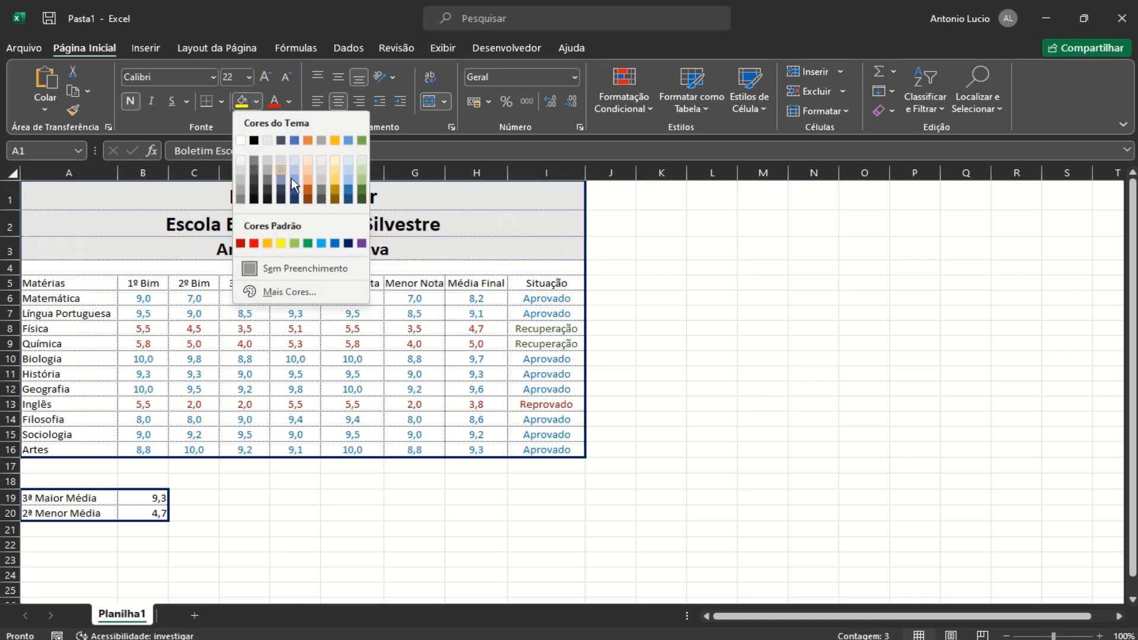
{"action": "left_click", "coordinate": [361, 200]}
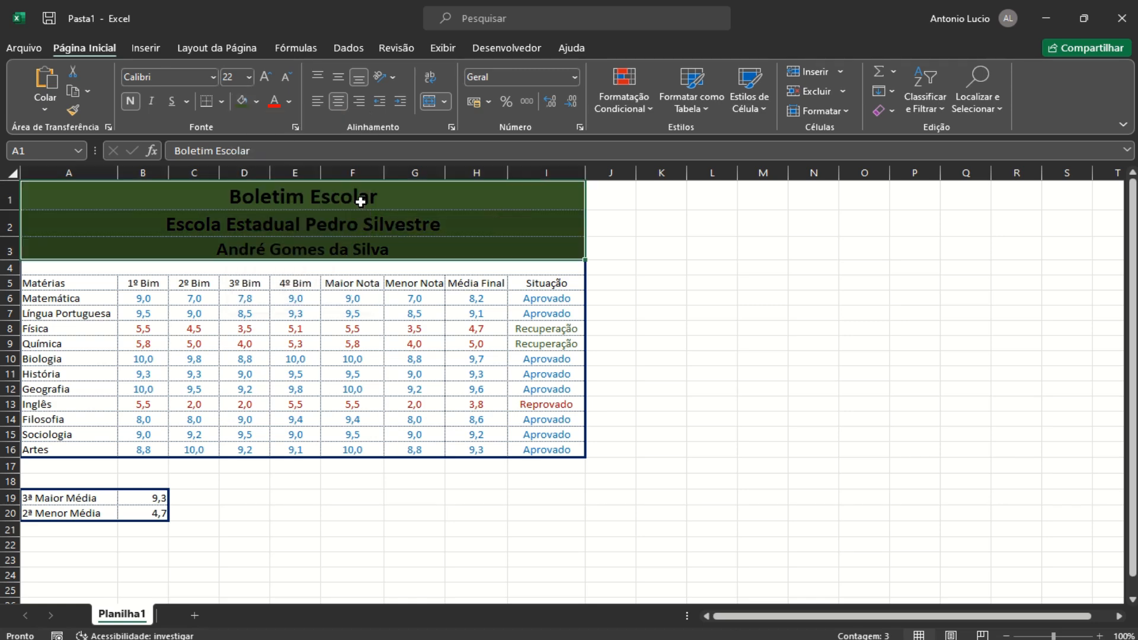
{"action": "left_click", "coordinate": [288, 102]}
{"action": "left_click", "coordinate": [273, 166]}
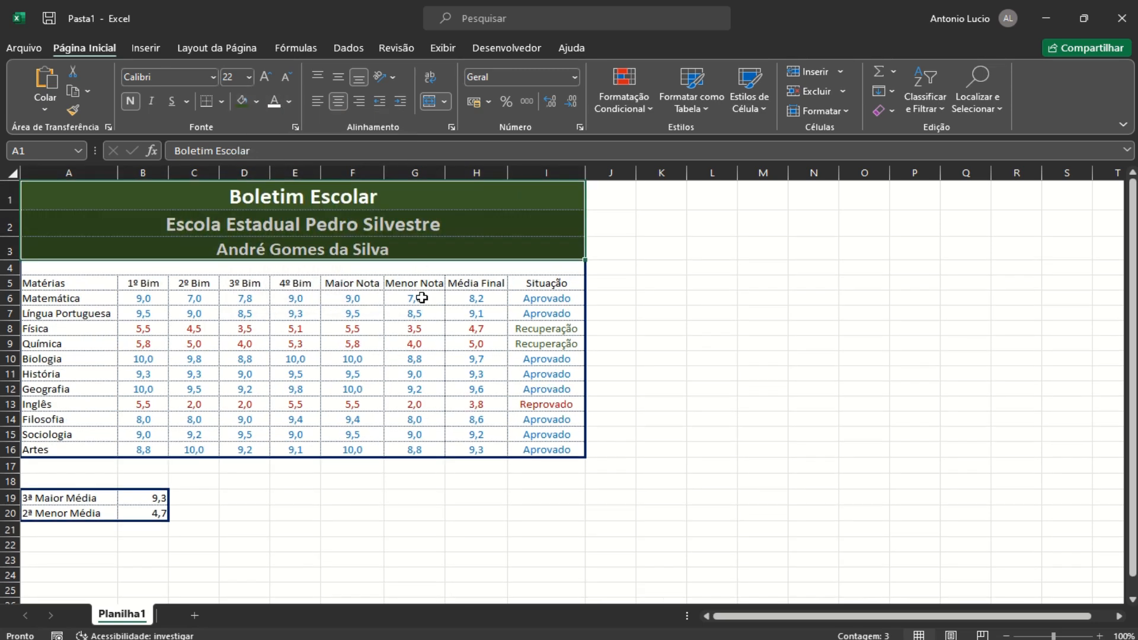
Fill row 4 green, and header A5:I5 and grade rows A6:I16 light green
{"action": "left_click", "coordinate": [131, 267]}
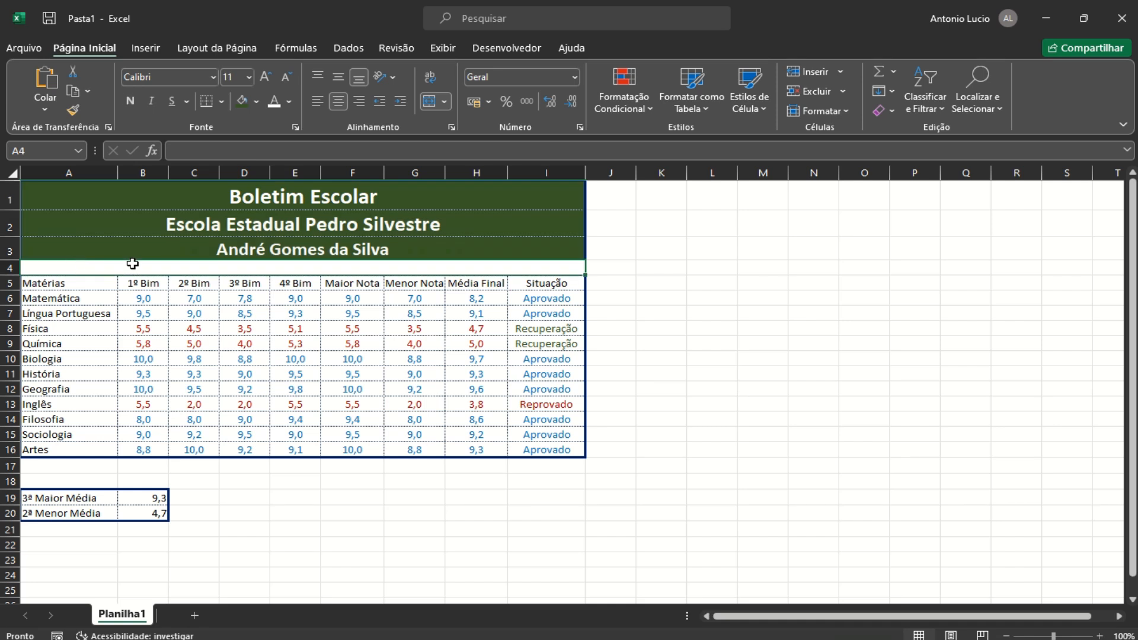
{"action": "left_click", "coordinate": [259, 101]}
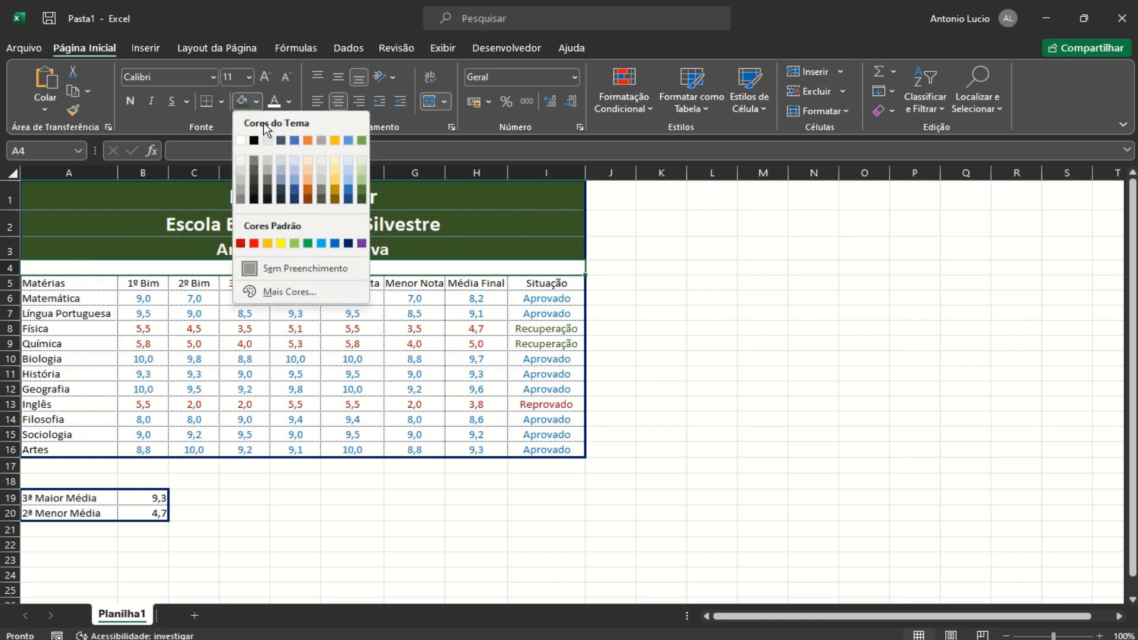
{"action": "left_click", "coordinate": [361, 188]}
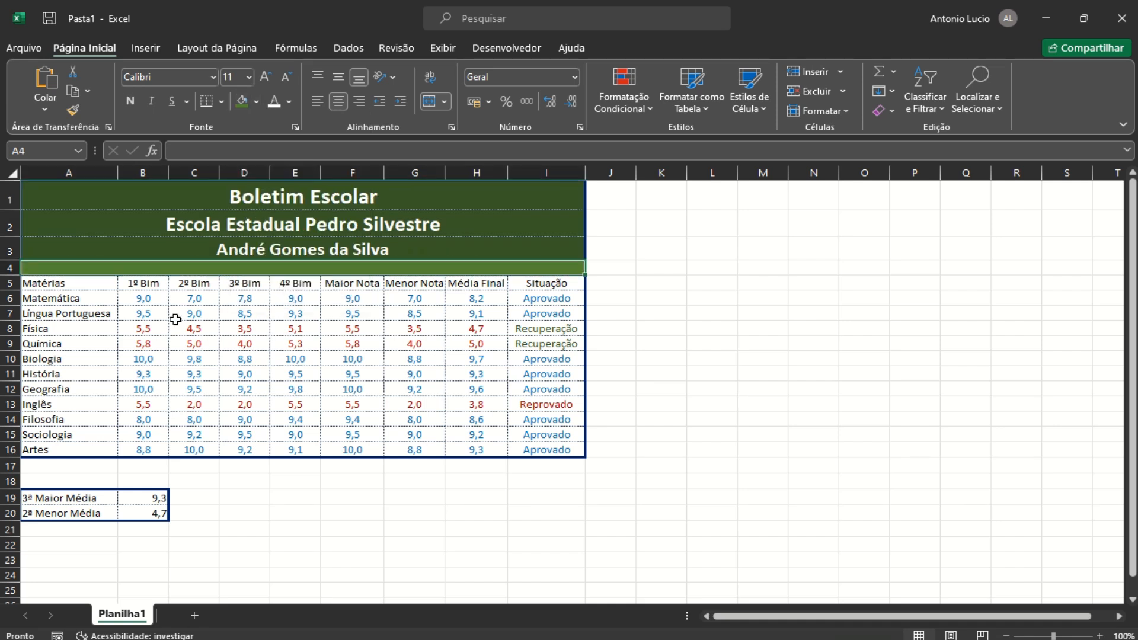
{"action": "left_click_drag", "start_coordinate": [64, 283], "coordinate": [531, 287]}
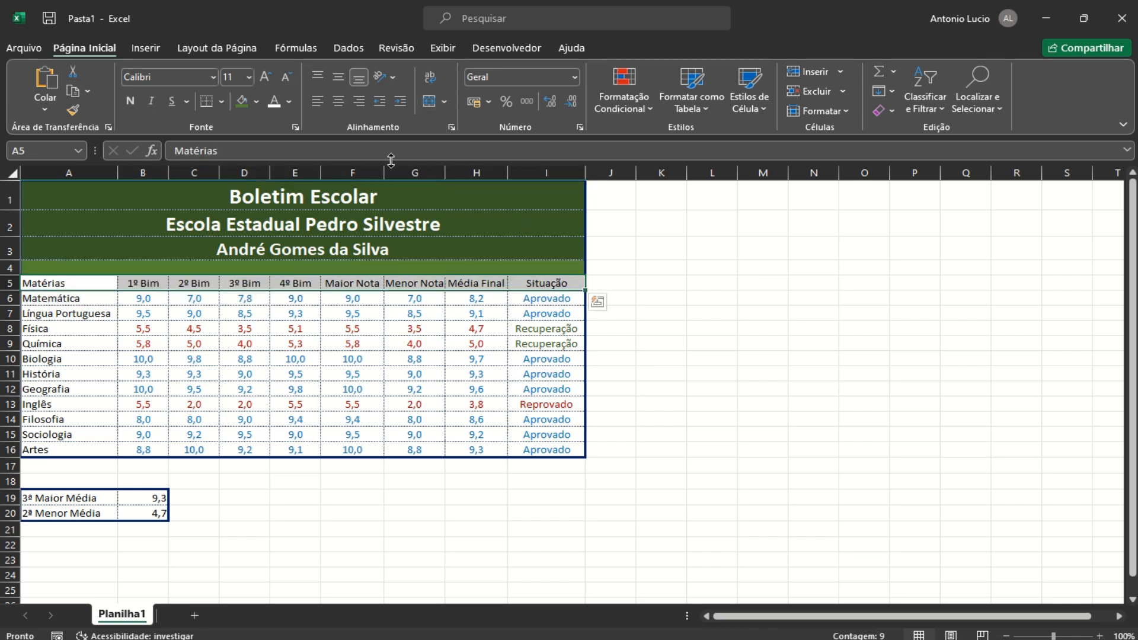
{"action": "left_click", "coordinate": [256, 102]}
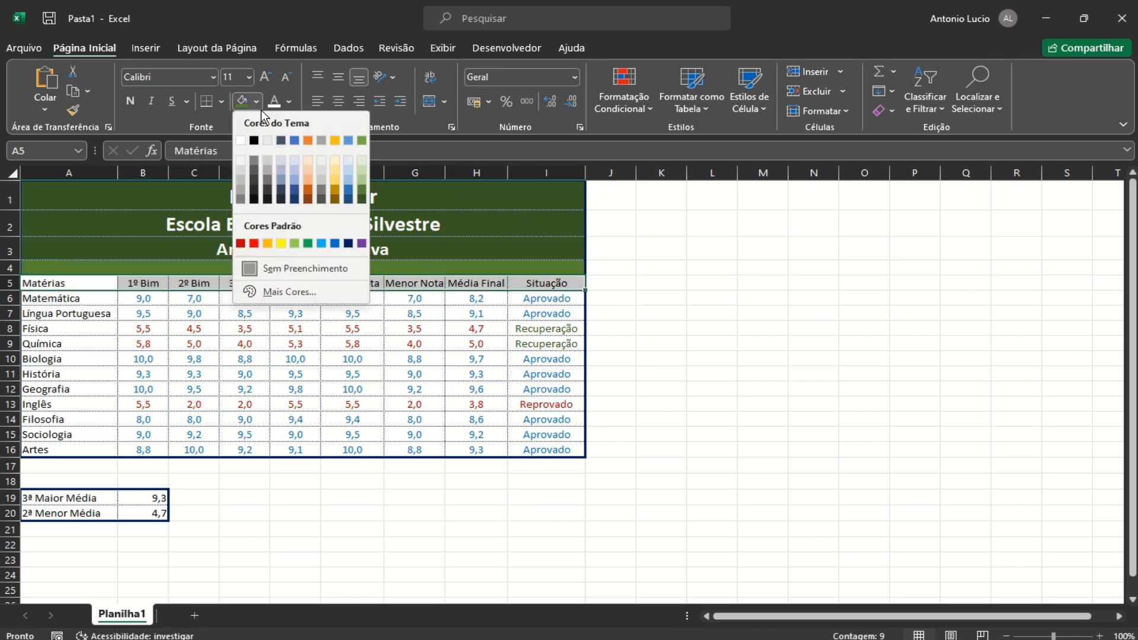
{"action": "left_click", "coordinate": [362, 180]}
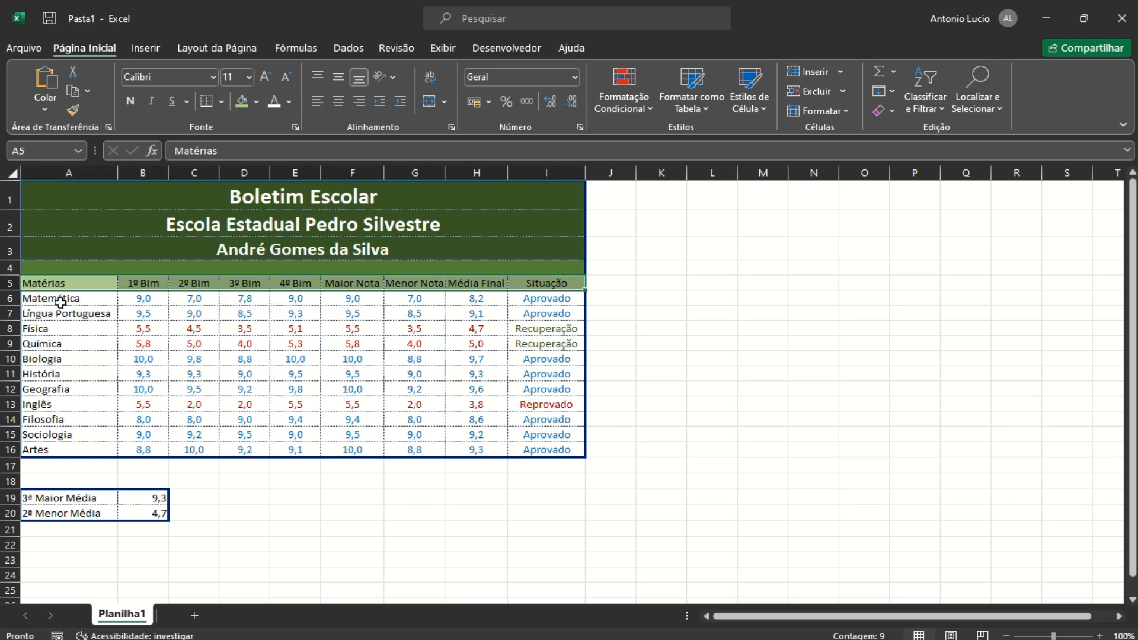
{"action": "left_click_drag", "start_coordinate": [59, 299], "coordinate": [516, 444]}
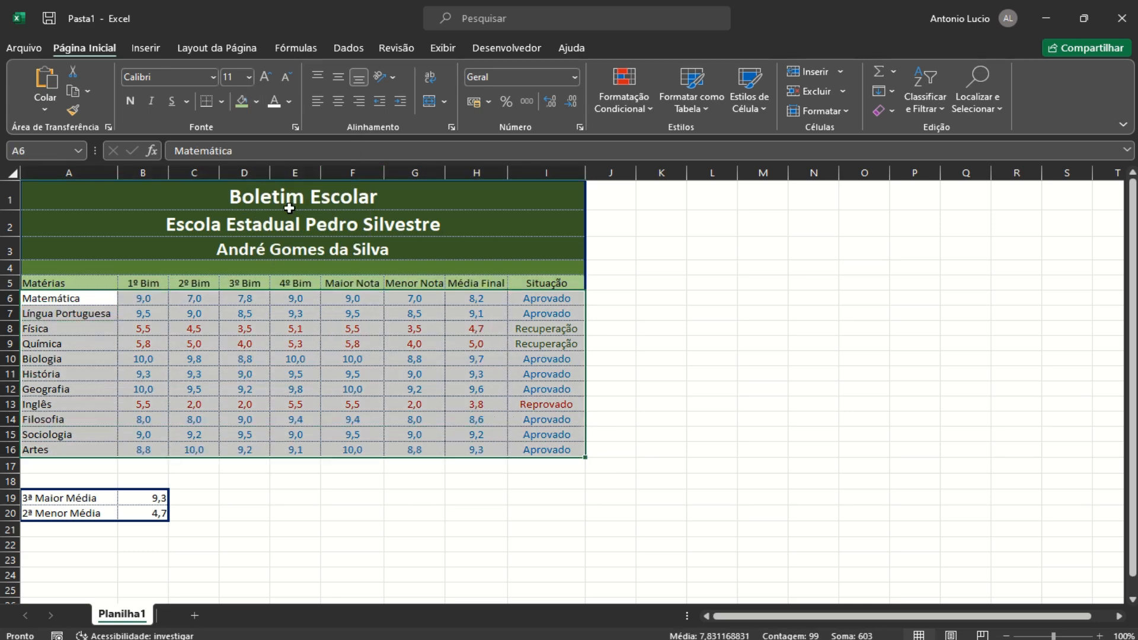
{"action": "left_click", "coordinate": [263, 102]}
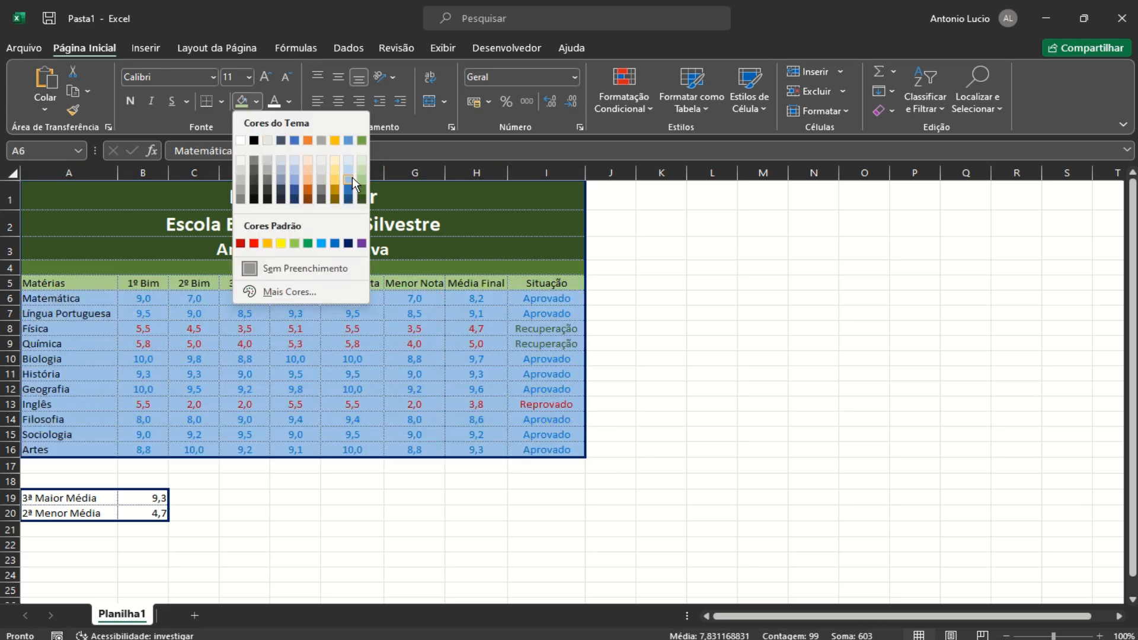
{"action": "left_click", "coordinate": [362, 173]}
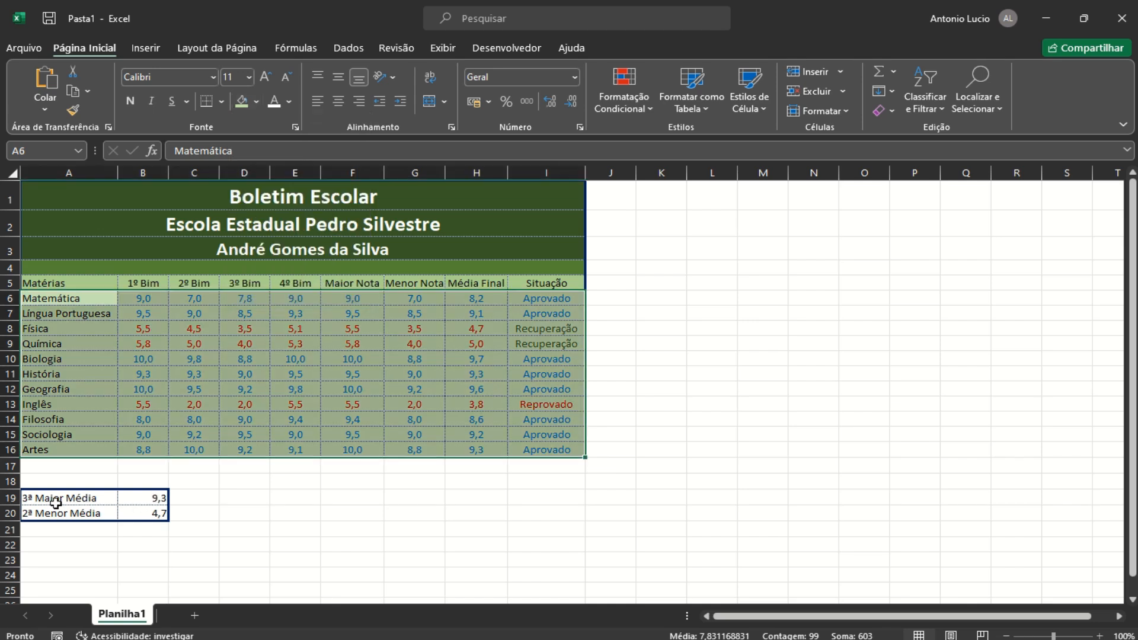
Fill labels A19:A20 dark green with white text and values B19:B20 light green
{"action": "left_click_drag", "start_coordinate": [50, 499], "coordinate": [49, 513]}
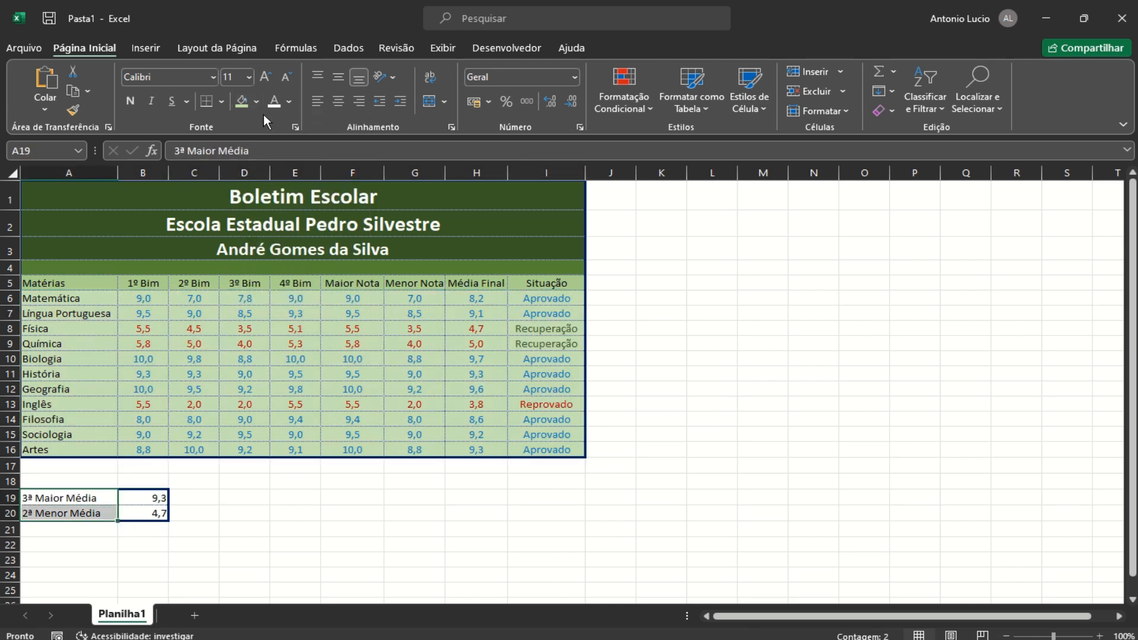
{"action": "left_click", "coordinate": [258, 101]}
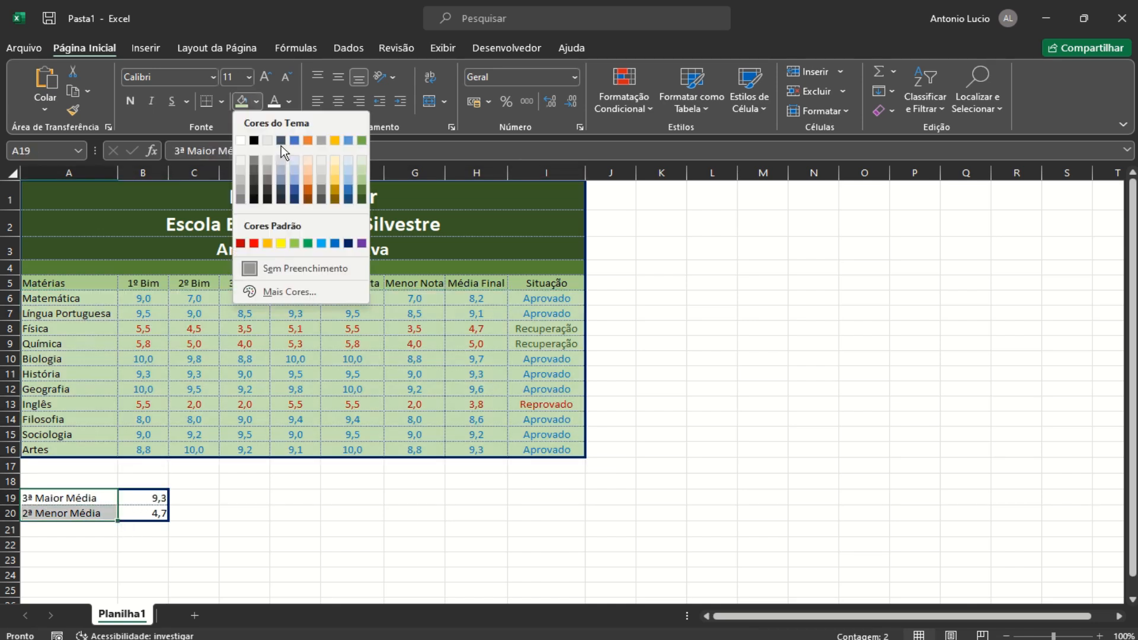
{"action": "left_click", "coordinate": [361, 199]}
{"action": "left_click", "coordinate": [272, 101]}
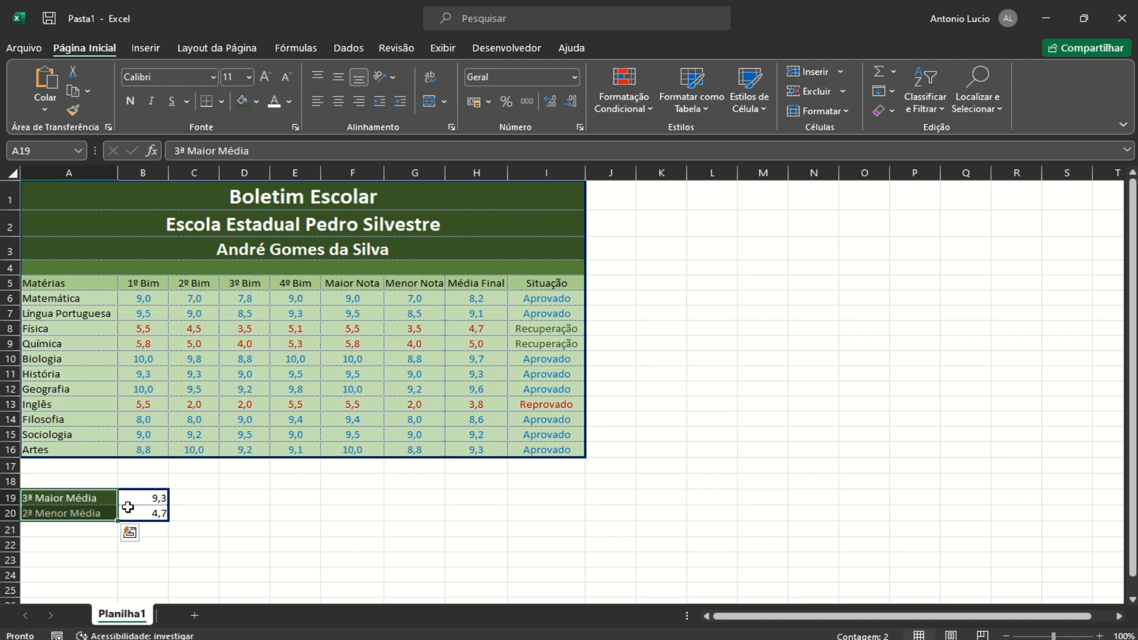
{"action": "left_click_drag", "start_coordinate": [136, 495], "coordinate": [138, 512]}
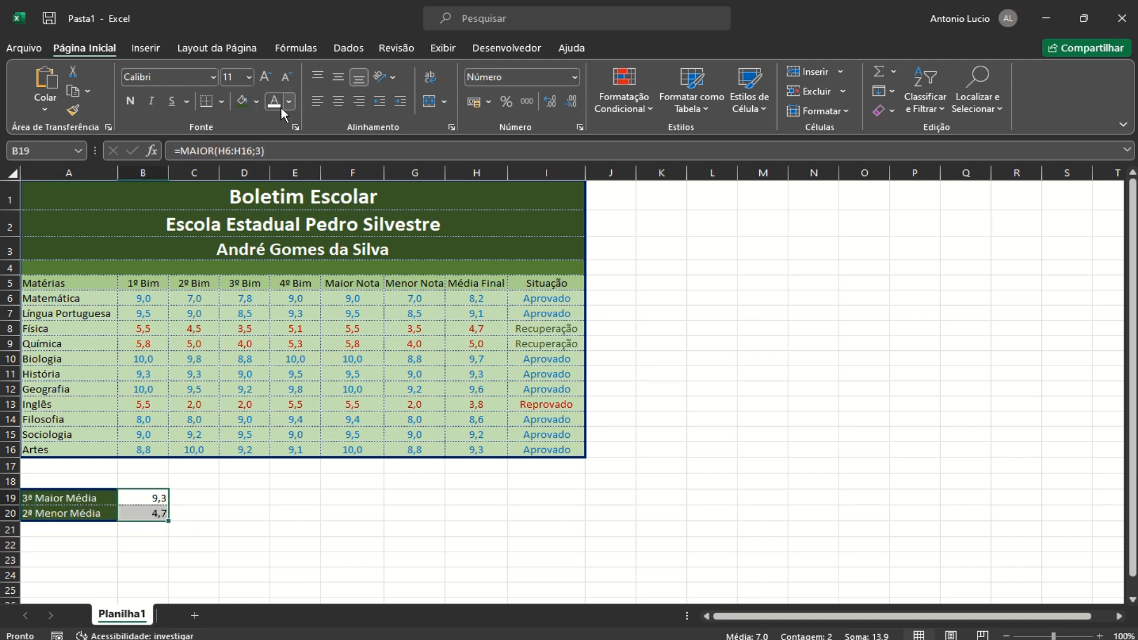
{"action": "left_click", "coordinate": [257, 101]}
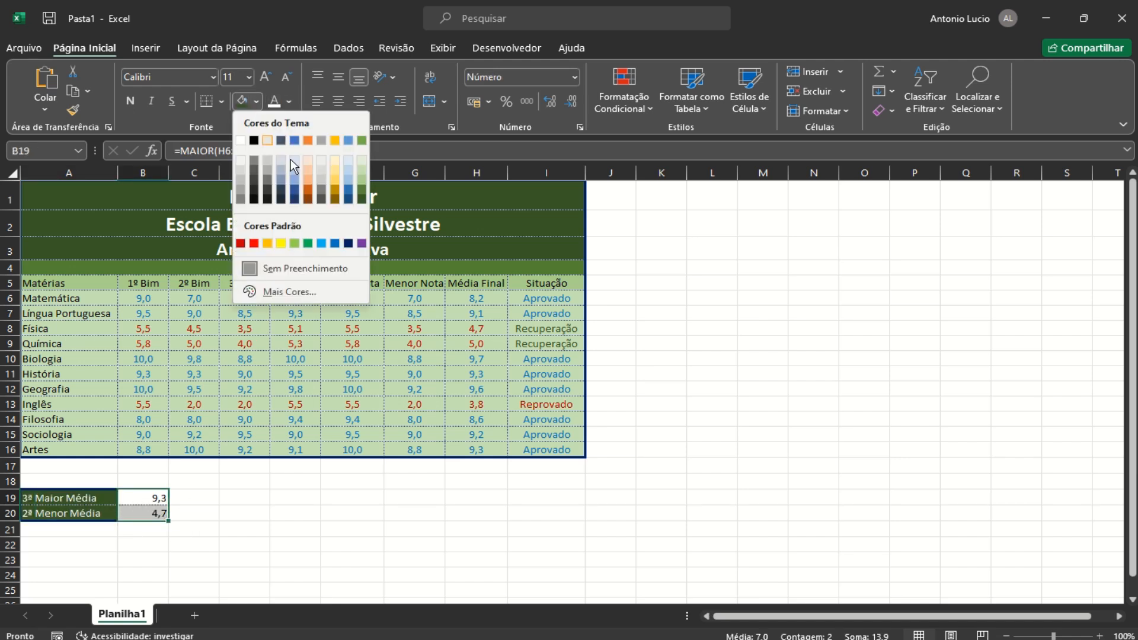
{"action": "left_click", "coordinate": [359, 180]}
{"action": "left_click", "coordinate": [702, 389]}
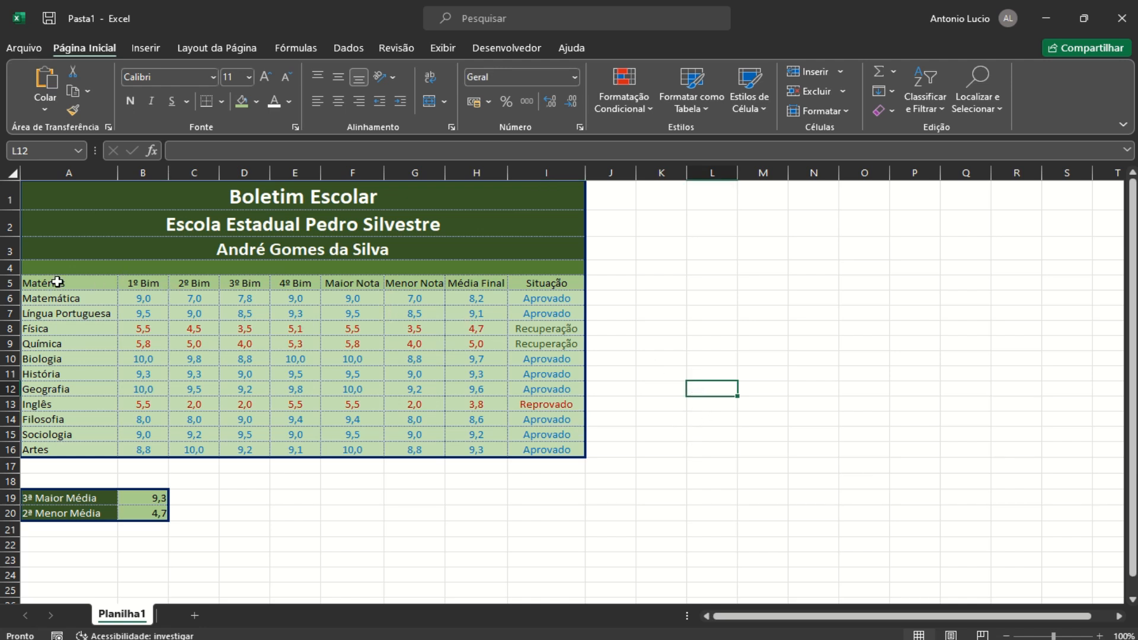
Bold the header row A5:I5 and the subject names in A6:A16
{"action": "left_click_drag", "start_coordinate": [57, 282], "coordinate": [522, 283]}
{"action": "left_click", "coordinate": [131, 100]}
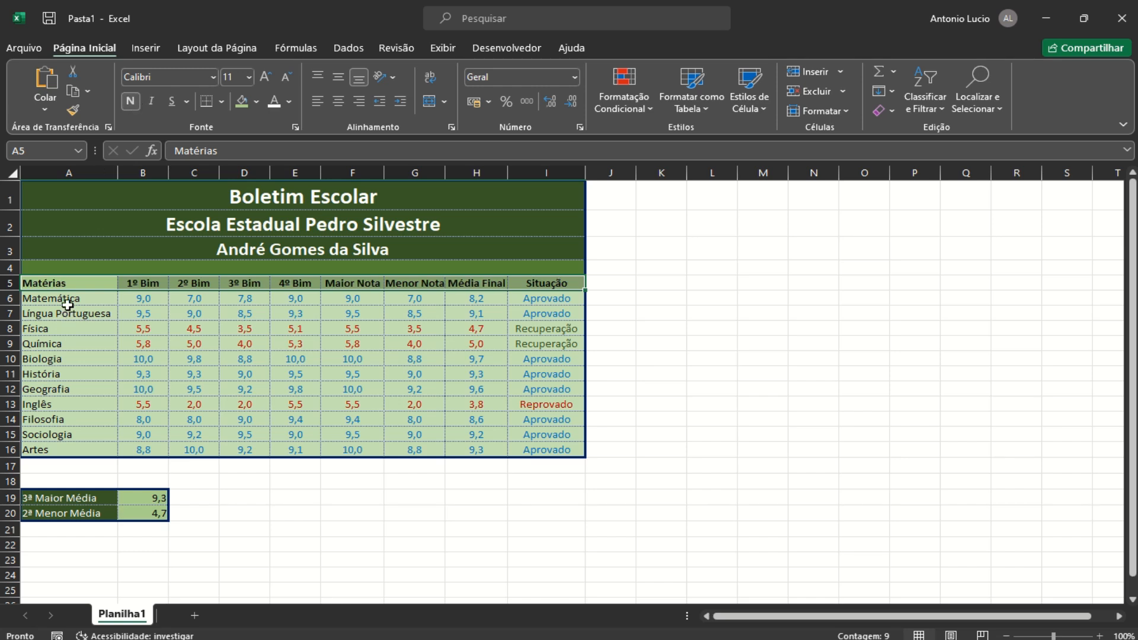
{"action": "left_click_drag", "start_coordinate": [65, 299], "coordinate": [61, 454]}
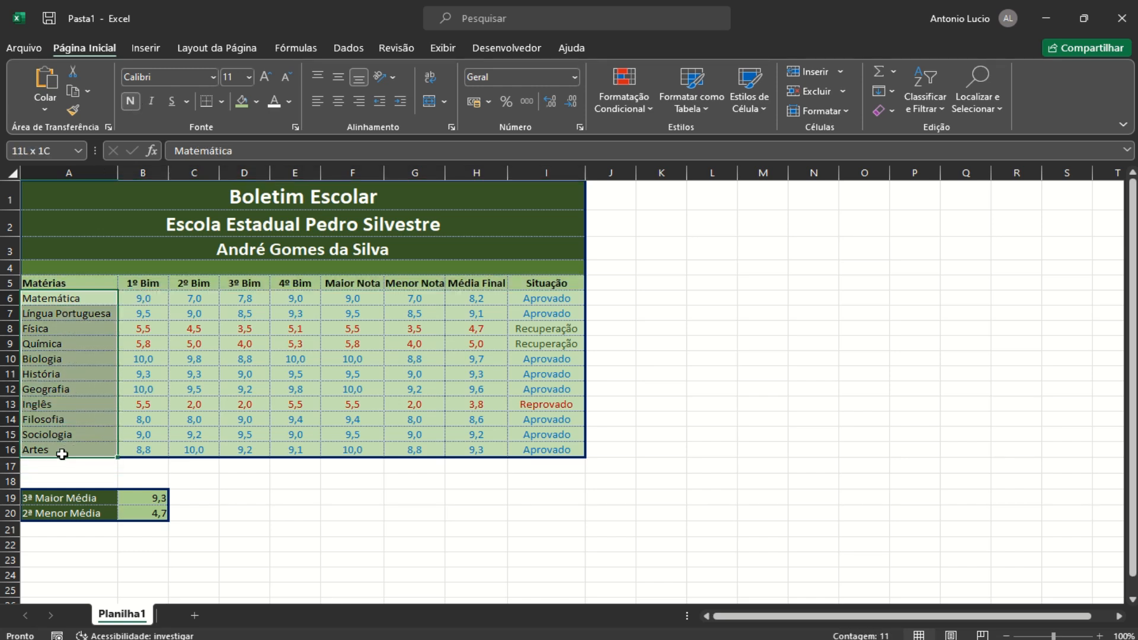
{"action": "left_click", "coordinate": [131, 101]}
{"action": "left_click", "coordinate": [778, 375]}
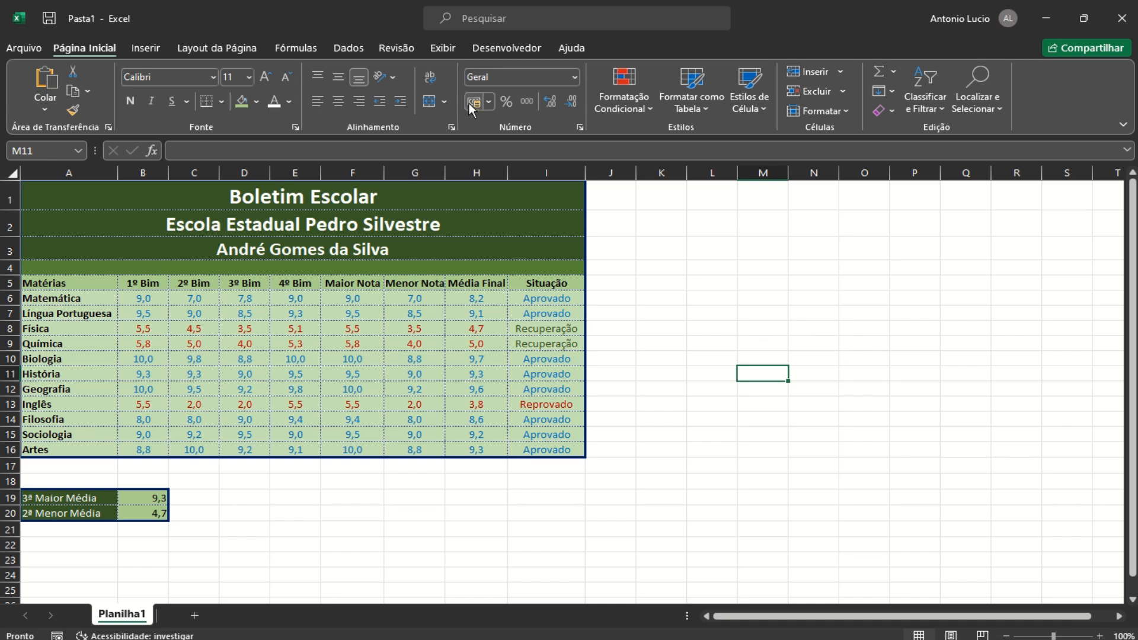
Turn off Linhas de Grade on the Exibir tab to hide gridlines
{"action": "left_click", "coordinate": [442, 48]}
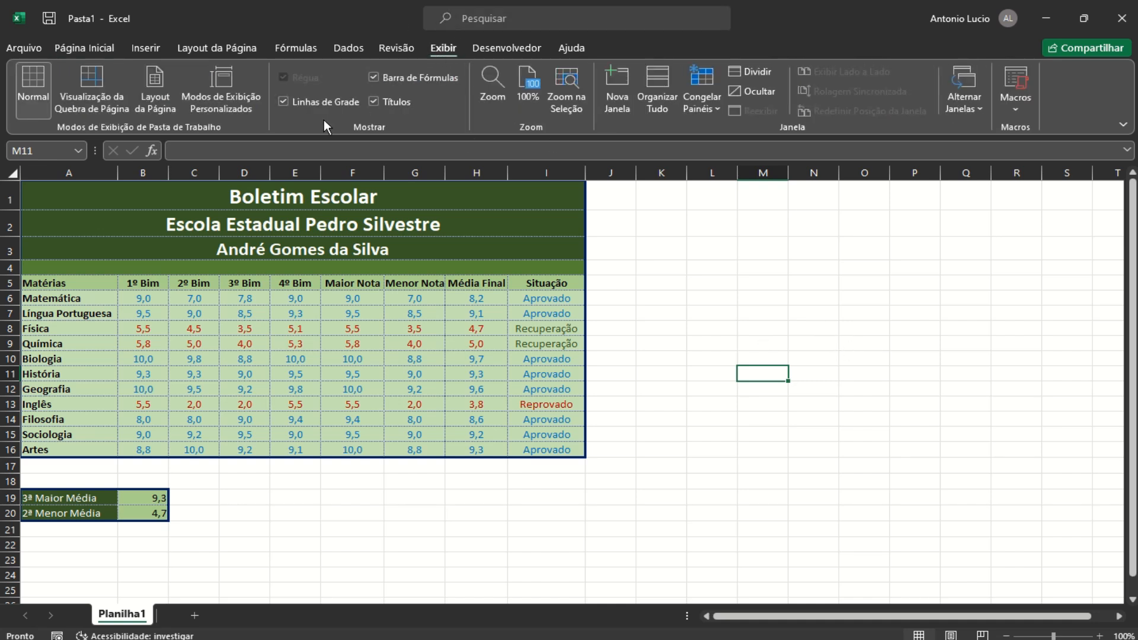
{"action": "left_click", "coordinate": [284, 101]}
{"action": "left_click", "coordinate": [704, 295]}
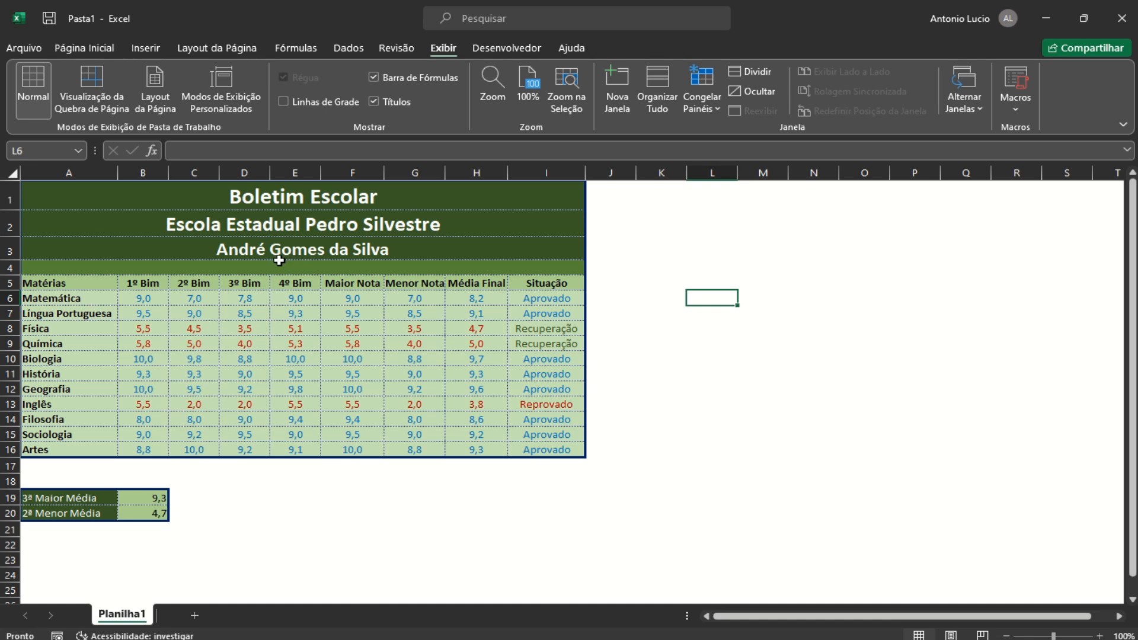
Rename the Planilha1 sheet tab to the student's full name
{"action": "double_click", "coordinate": [123, 615]}
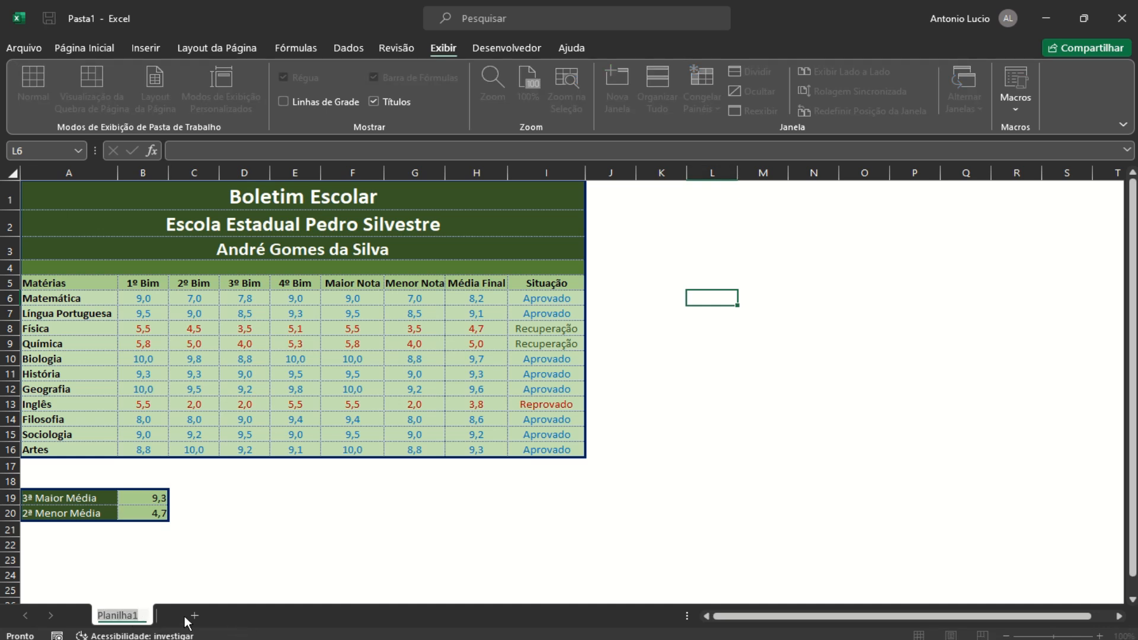
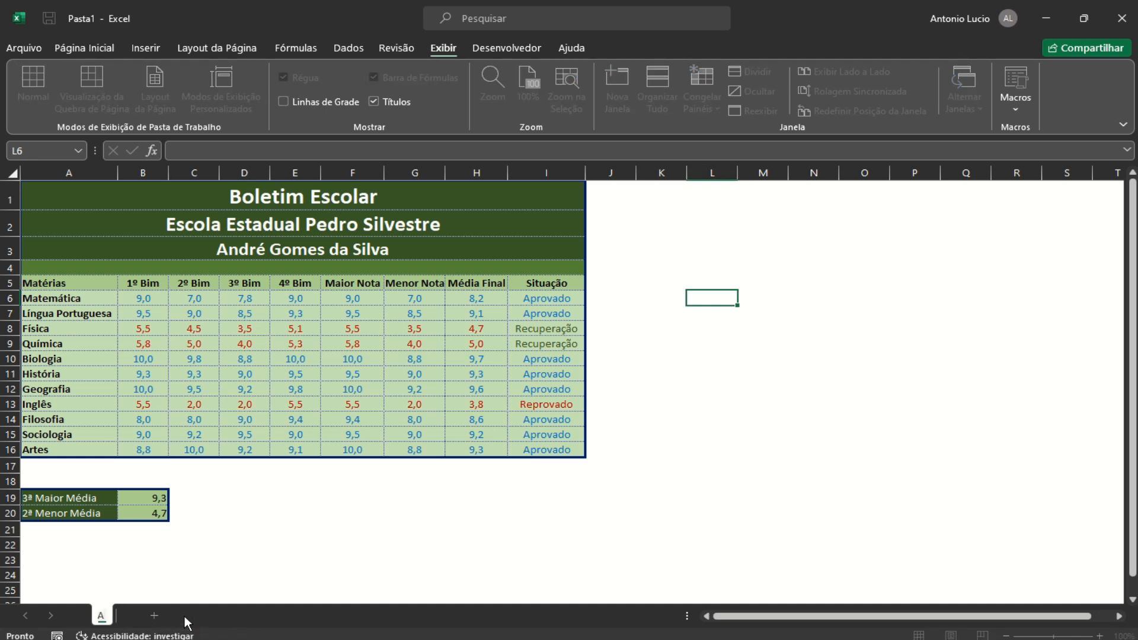
{"action": "key", "text": "Return"}
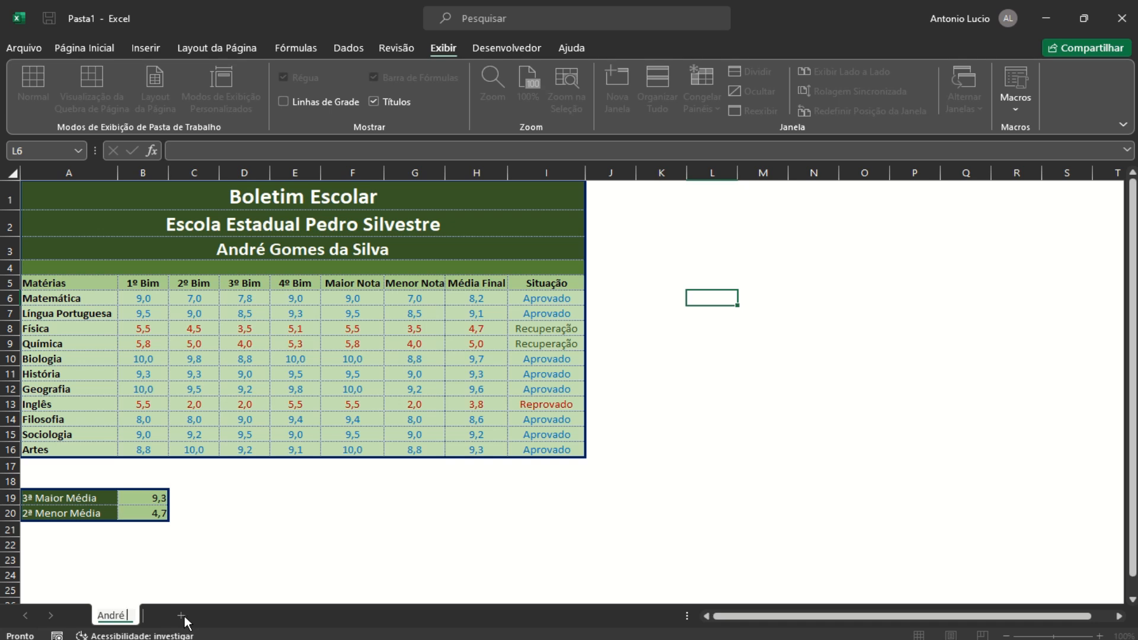
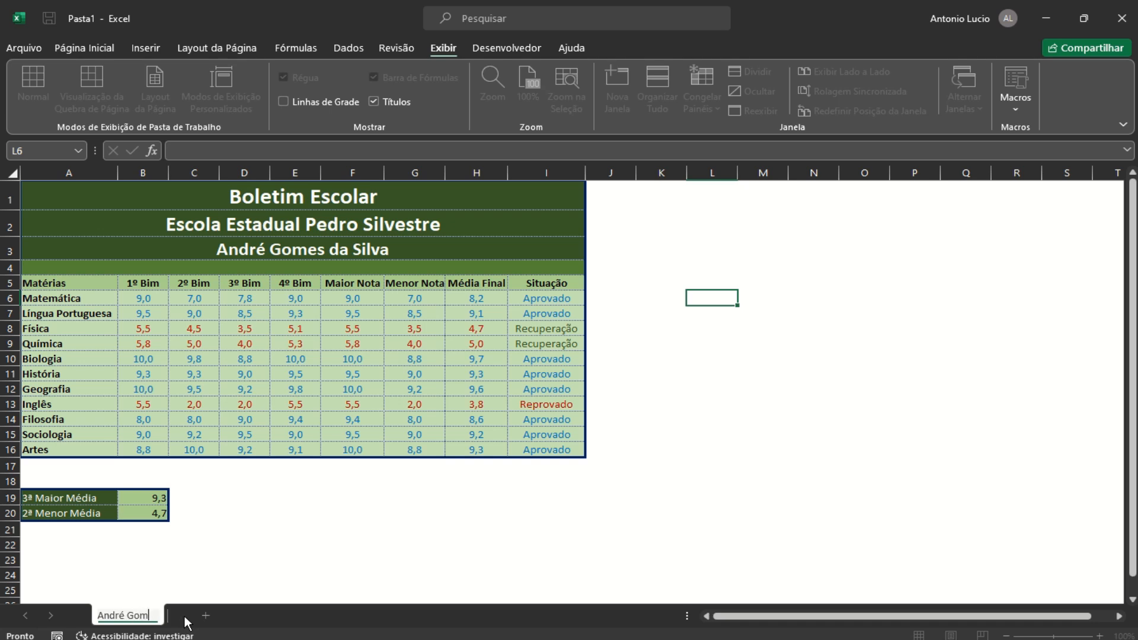
{"action": "key", "text": "Return"}
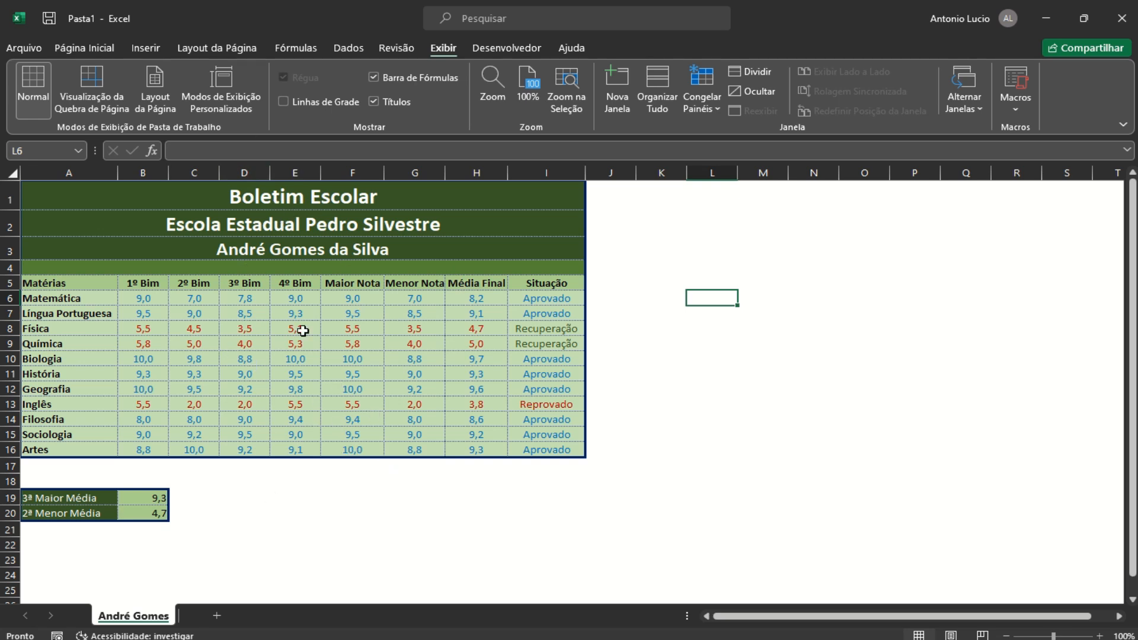
{"action": "left_click", "coordinate": [309, 360]}
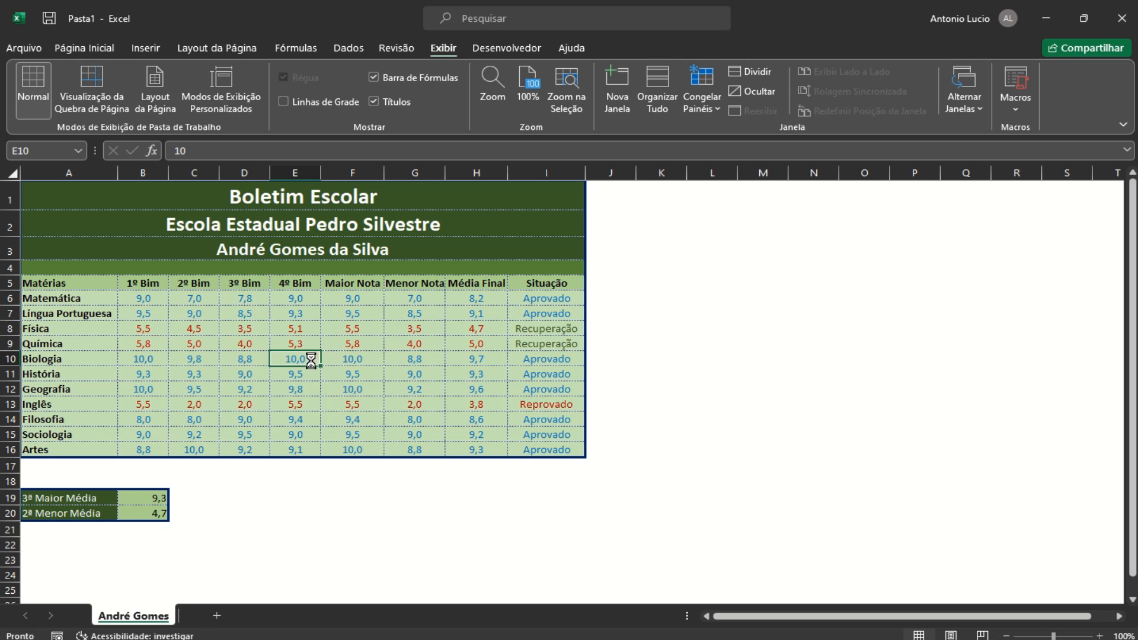
In print preview, switch the report card page to landscape orientation
{"action": "key", "text": "ctrl+p"}
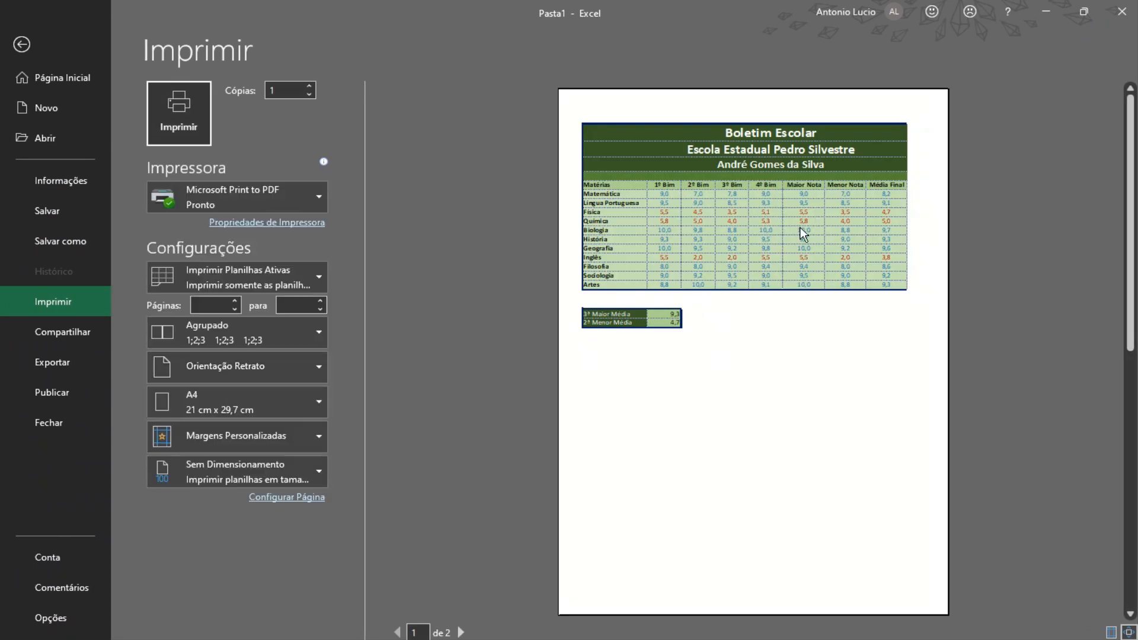
{"action": "scroll", "coordinate": [866, 301], "scroll_direction": "down", "scroll_amount": 3}
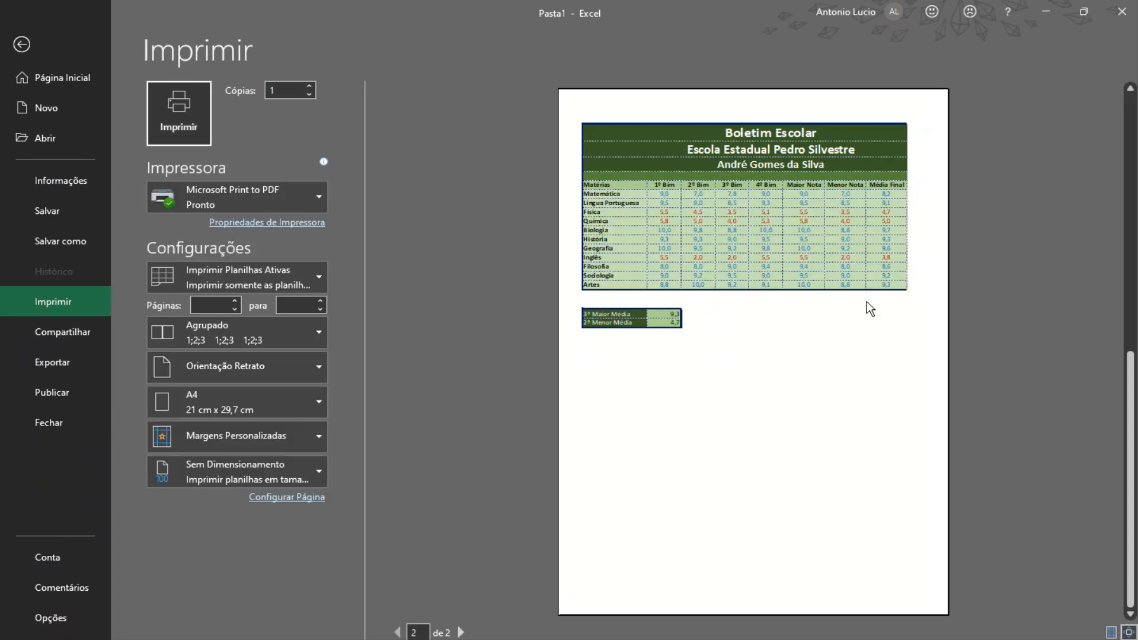
{"action": "scroll", "coordinate": [866, 301], "scroll_direction": "up", "scroll_amount": 3}
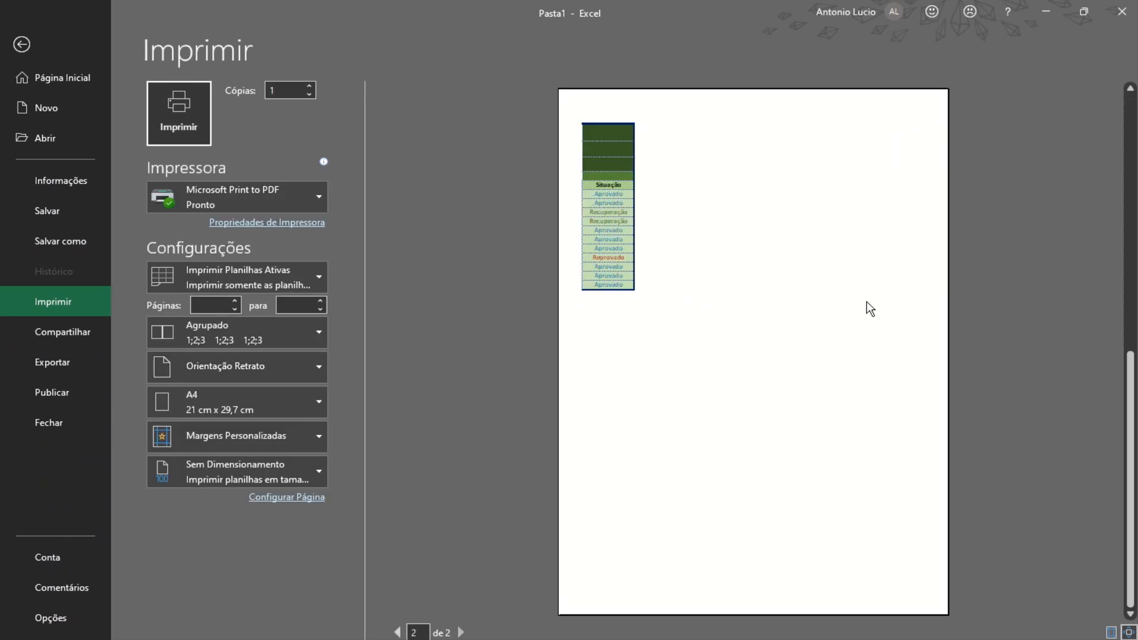
{"action": "scroll", "coordinate": [867, 301], "scroll_direction": "down", "scroll_amount": 3}
{"action": "scroll", "coordinate": [866, 301], "scroll_direction": "up", "scroll_amount": 3}
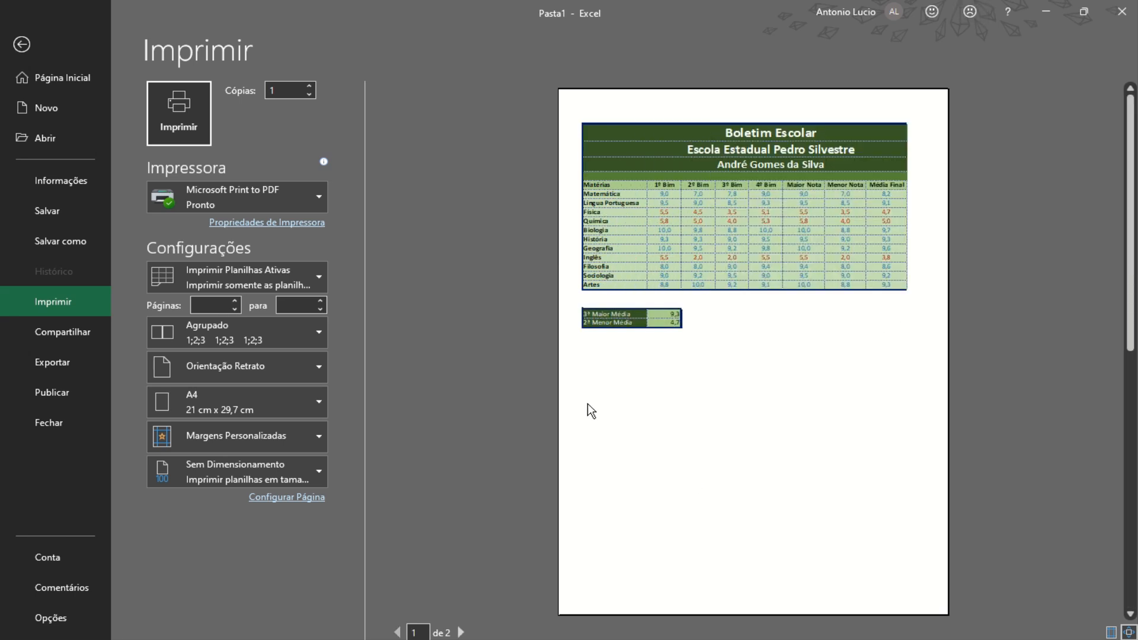
{"action": "left_click", "coordinate": [296, 498]}
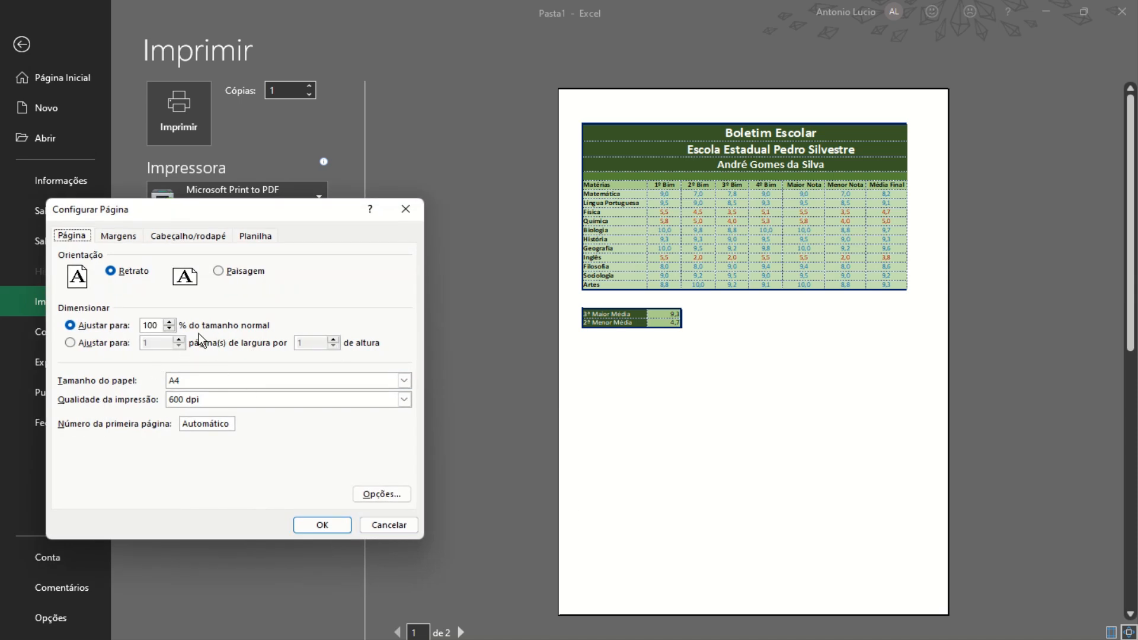
{"action": "left_click", "coordinate": [227, 274]}
{"action": "left_click", "coordinate": [322, 525]}
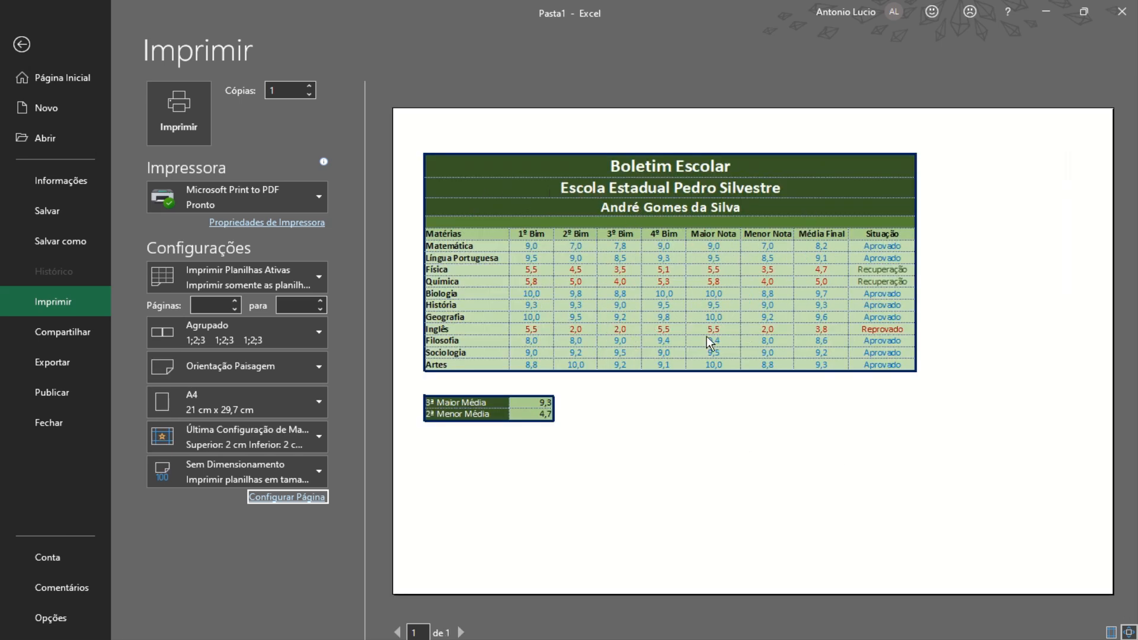
Centre the report card on the page both horizontally and vertically
{"action": "left_click", "coordinate": [283, 498]}
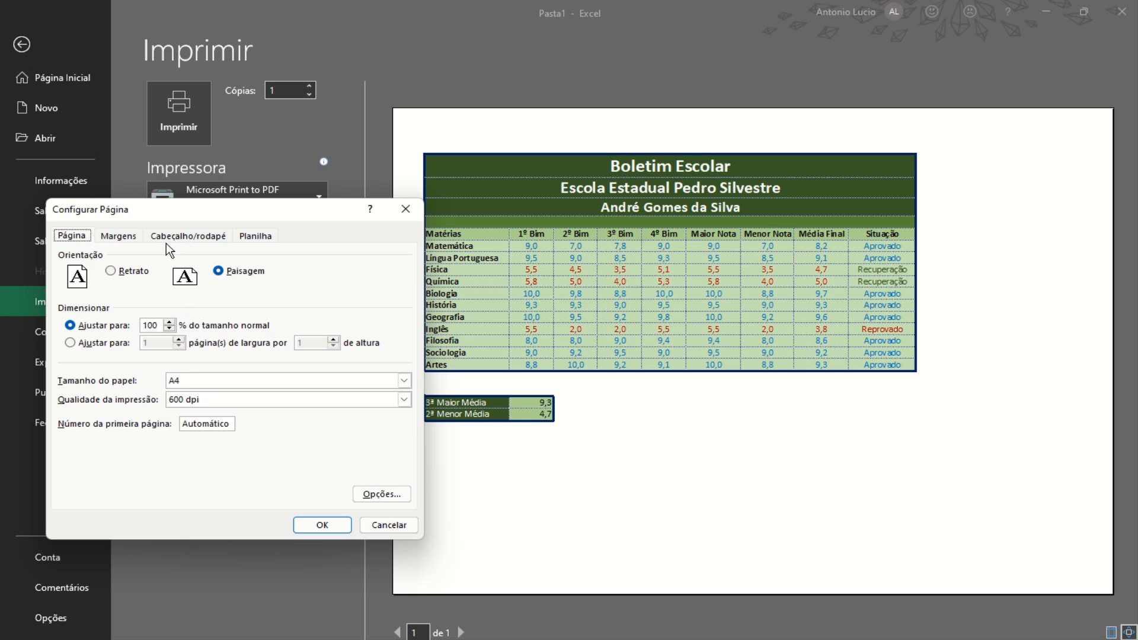
{"action": "left_click", "coordinate": [117, 236]}
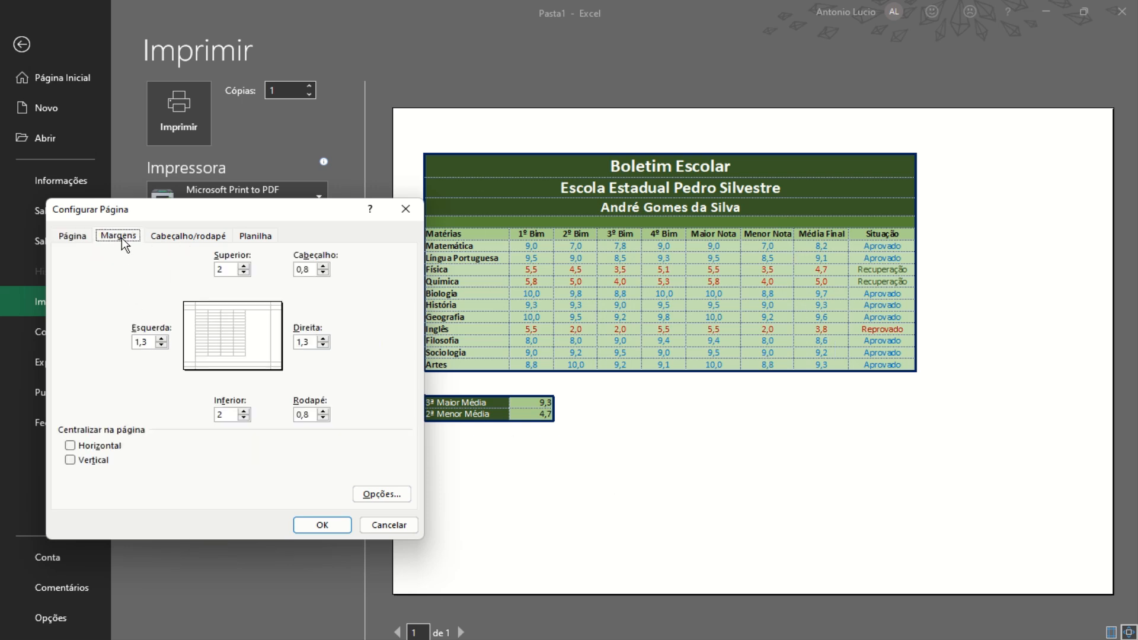
{"action": "left_click", "coordinate": [71, 446]}
{"action": "left_click", "coordinate": [71, 459]}
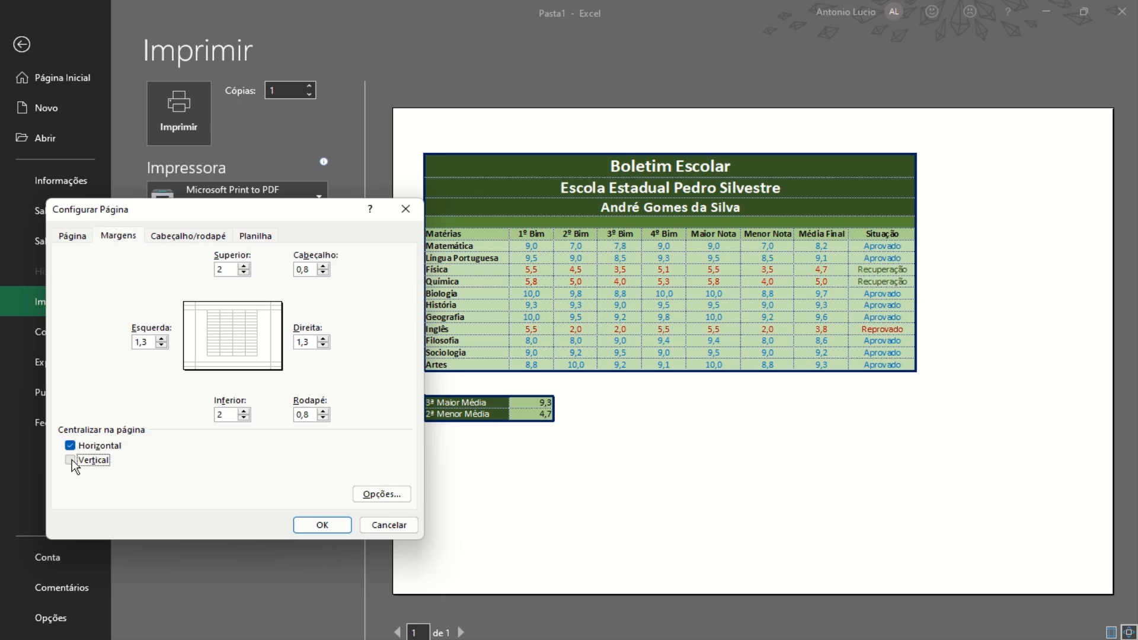
{"action": "left_click", "coordinate": [329, 527]}
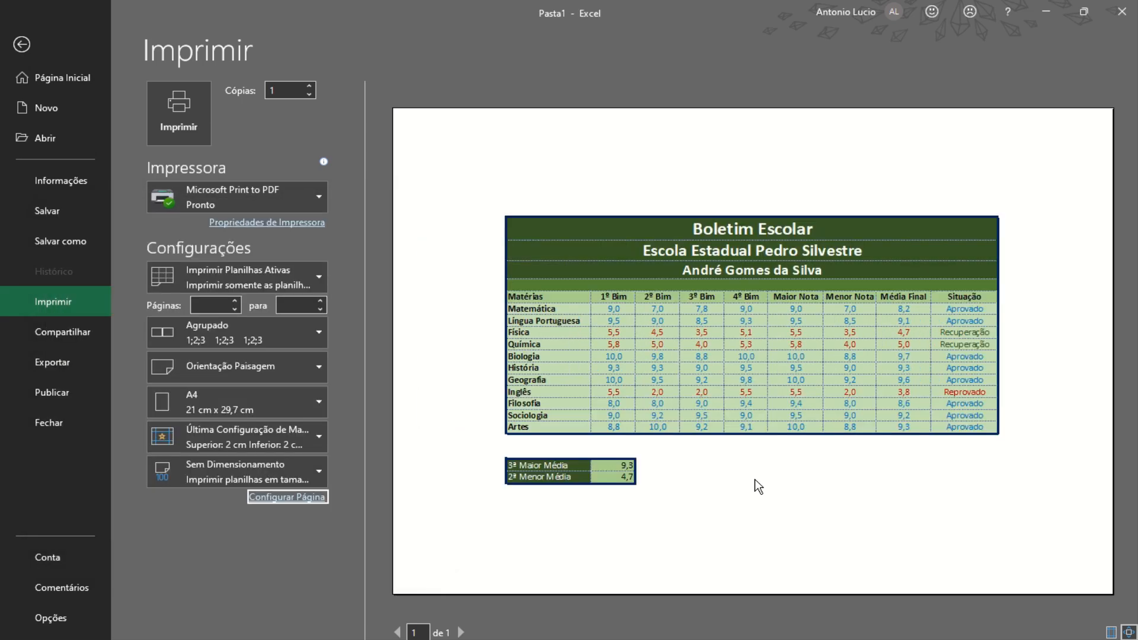
{"action": "left_click", "coordinate": [308, 497]}
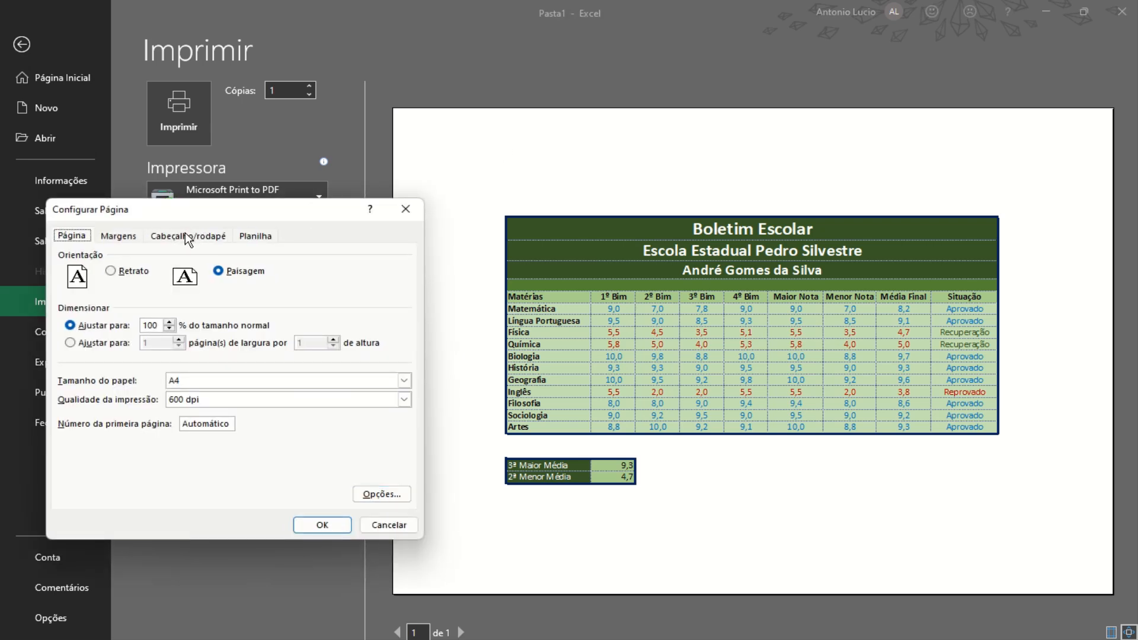
Create a custom header with time left, date right, and a name plus 'Escola Estadual' centred
{"action": "left_click", "coordinate": [184, 236]}
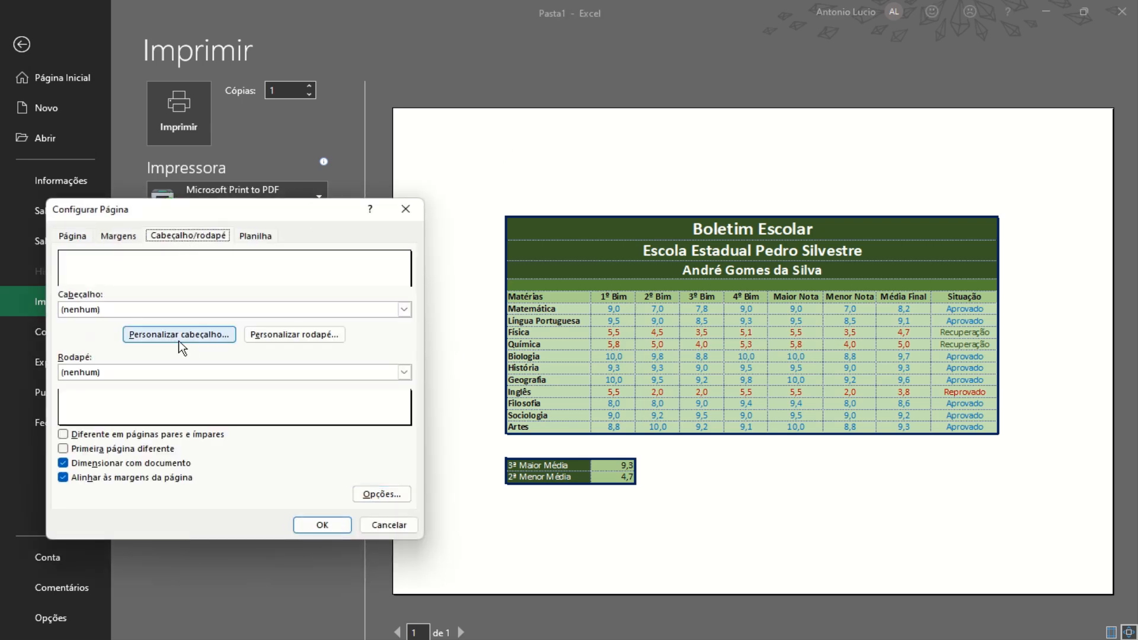
{"action": "left_click", "coordinate": [179, 343]}
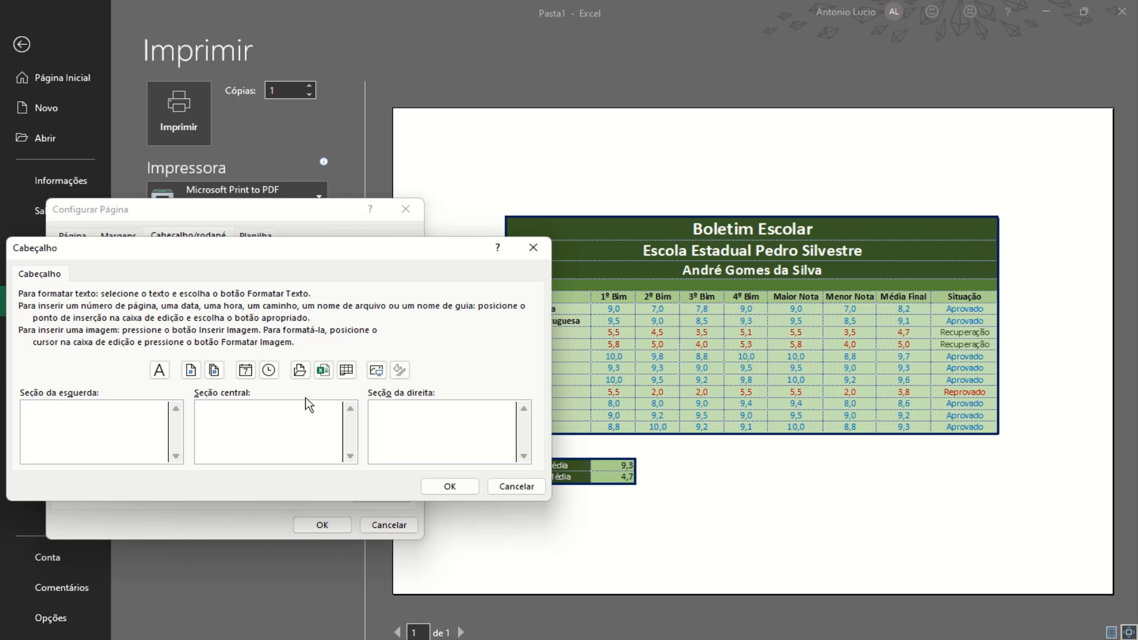
{"action": "left_click", "coordinate": [270, 371]}
{"action": "left_click", "coordinate": [246, 371]}
{"action": "type", "text": "Pedro Silve"}
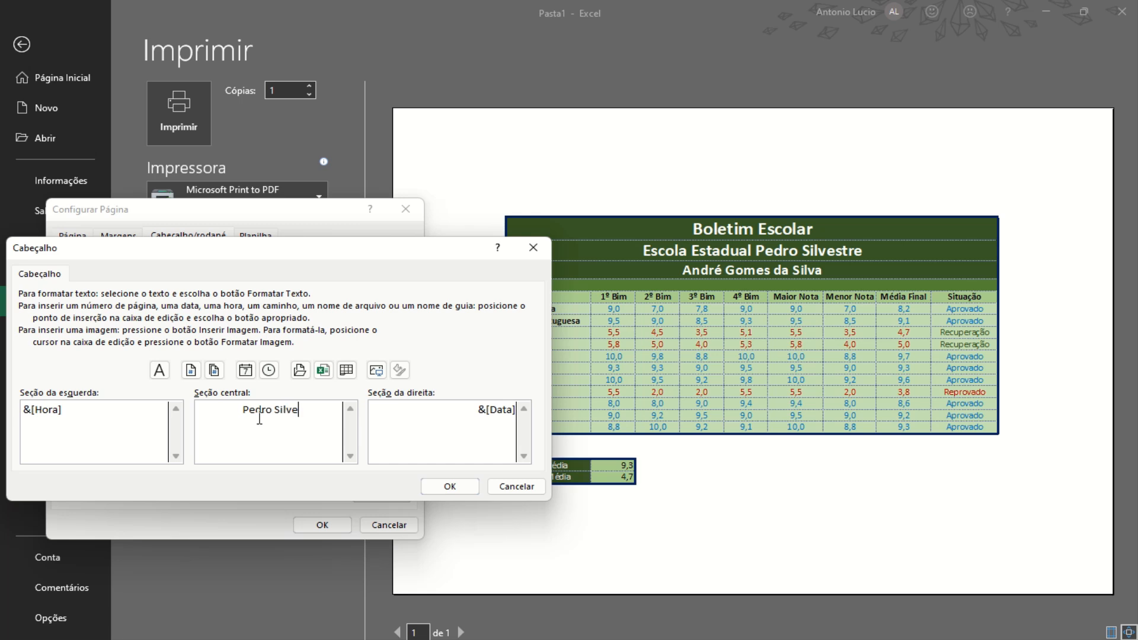
{"action": "type", "text": "stre"}
{"action": "key", "text": "Return"}
{"action": "type", "text": "Escola Estadual"}
Format the centred header text as bold, 14 pt
{"action": "left_click_drag", "start_coordinate": [231, 404], "coordinate": [320, 432]}
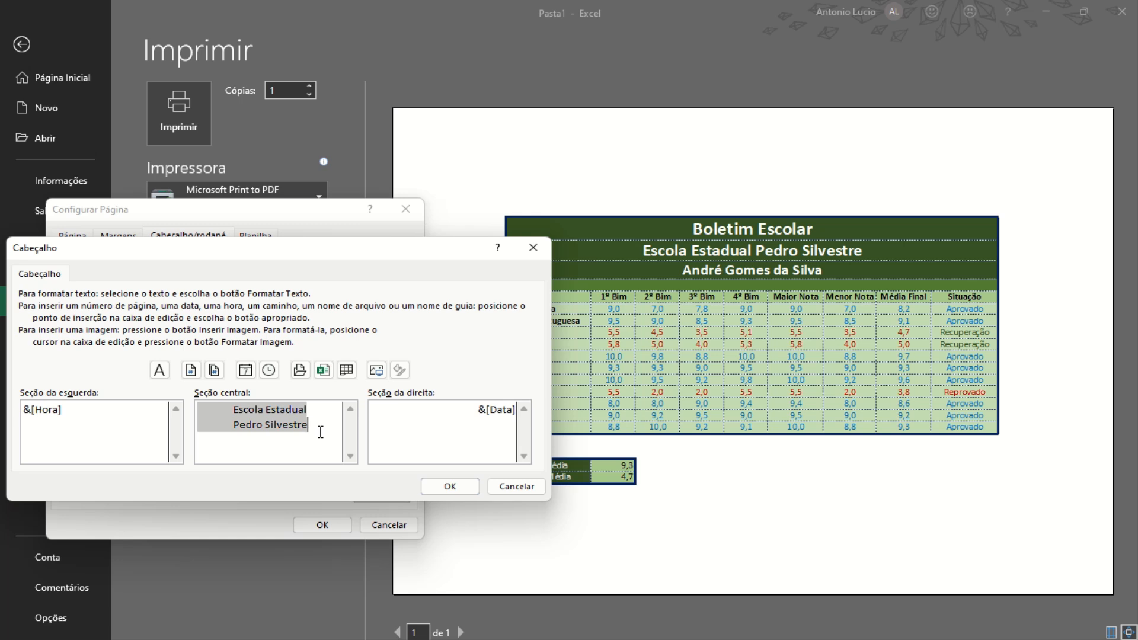
{"action": "left_click", "coordinate": [159, 370]}
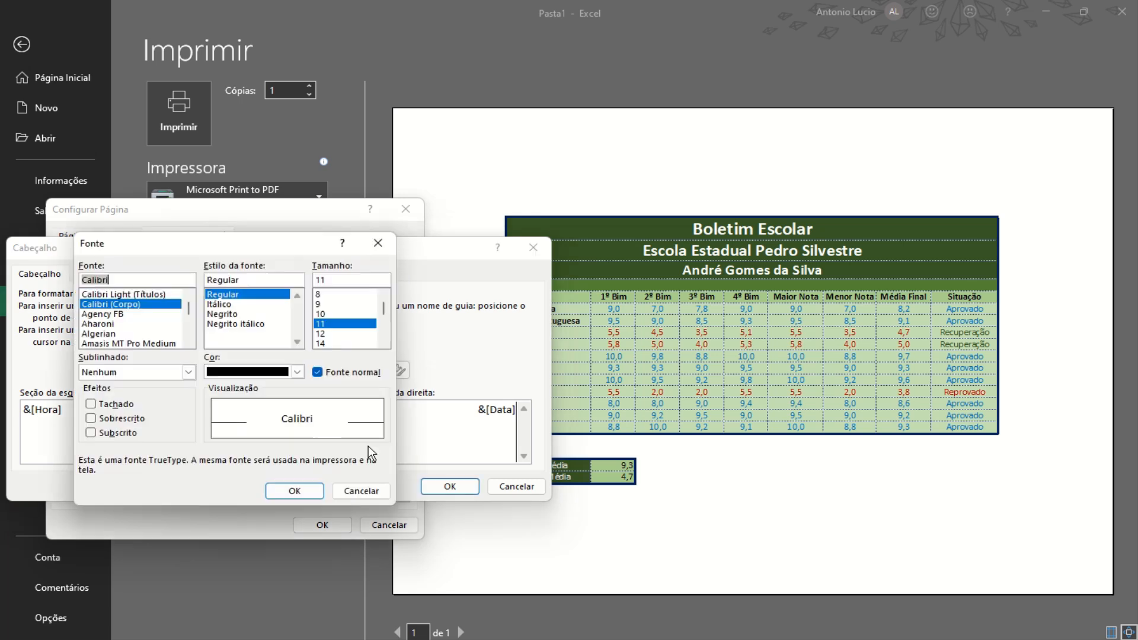
{"action": "left_click", "coordinate": [216, 315]}
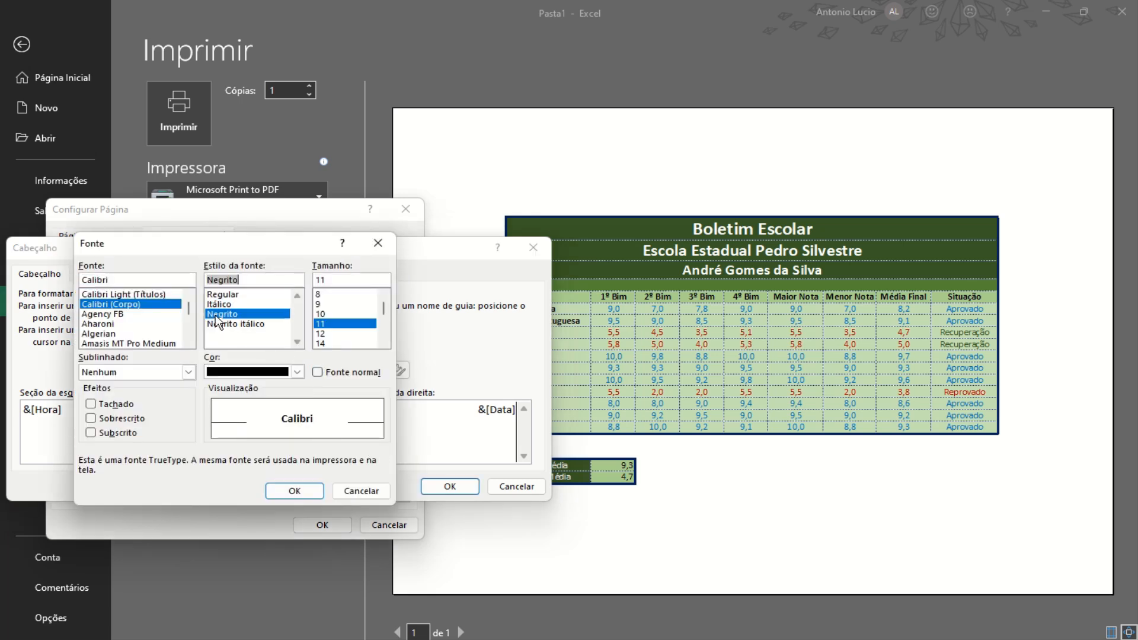
{"action": "left_click", "coordinate": [322, 343]}
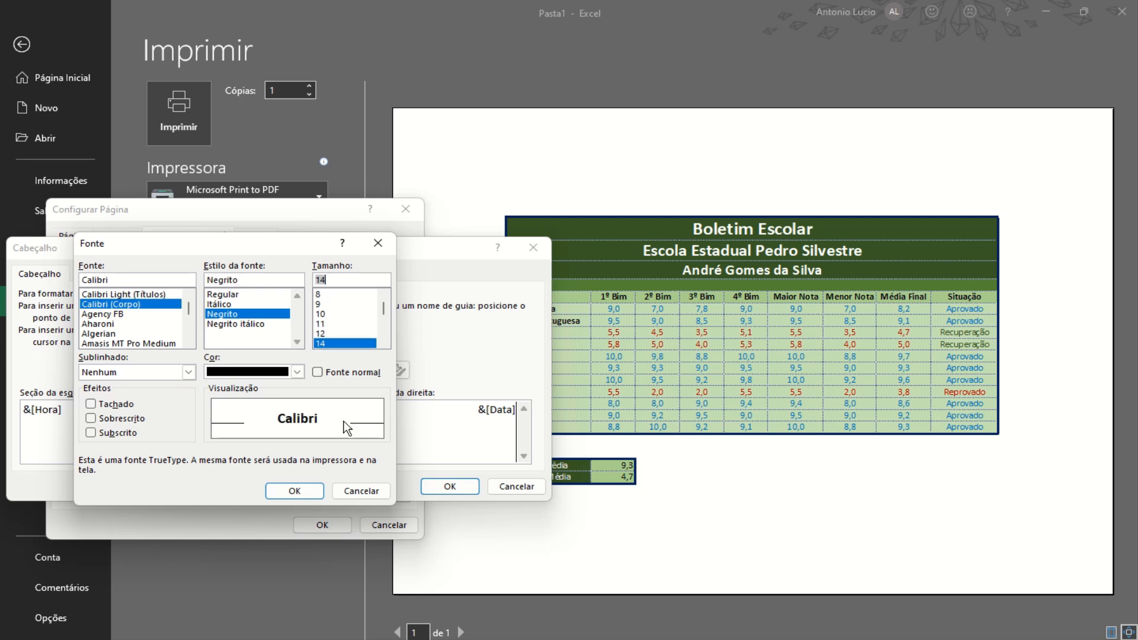
{"action": "left_click", "coordinate": [307, 497]}
Add a footer with 'Boletim Escolar' on the left and 'Ano - 2024' on the right
{"action": "left_click", "coordinate": [430, 490]}
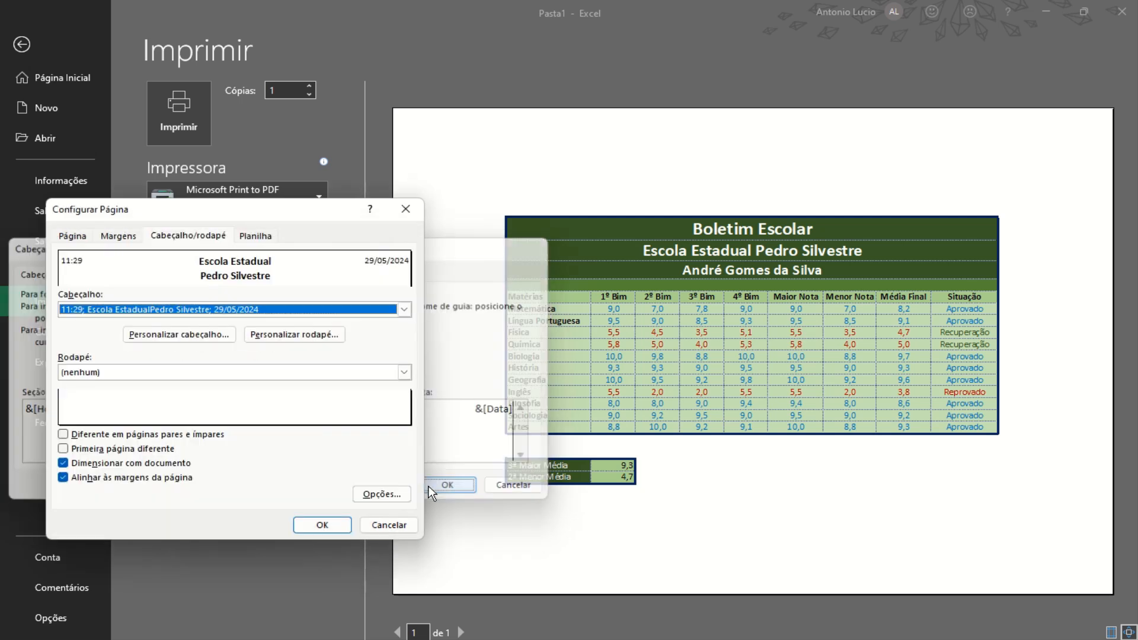
{"action": "left_click", "coordinate": [282, 335]}
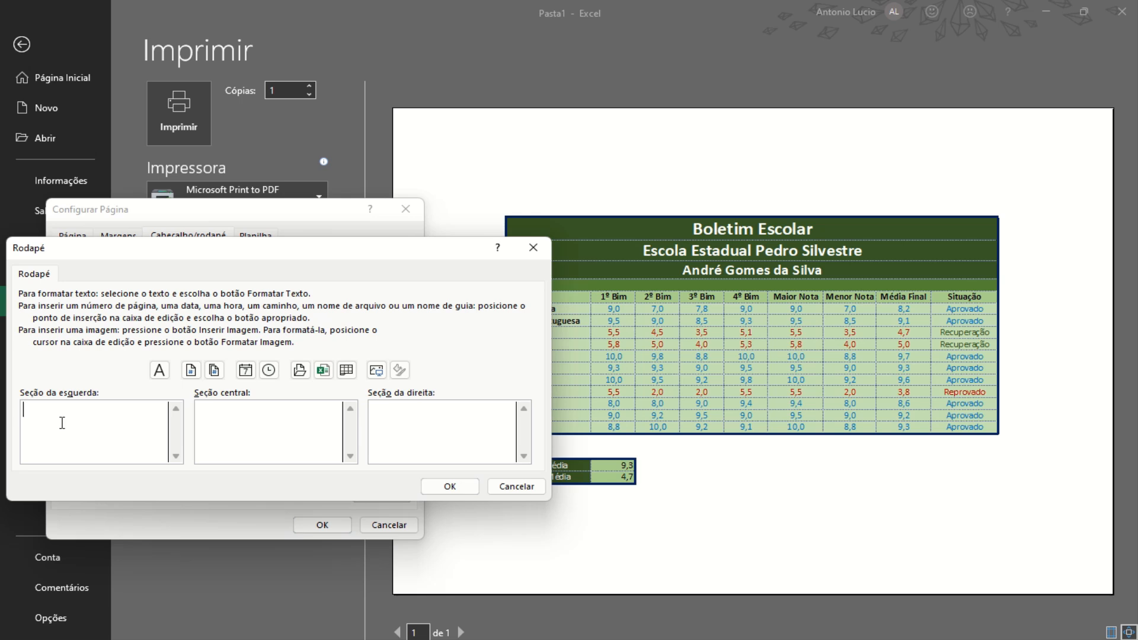
{"action": "type", "text": "Boletim Escolar"}
{"action": "left_click", "coordinate": [279, 422]}
{"action": "type", "text": "Ano - 2024"}
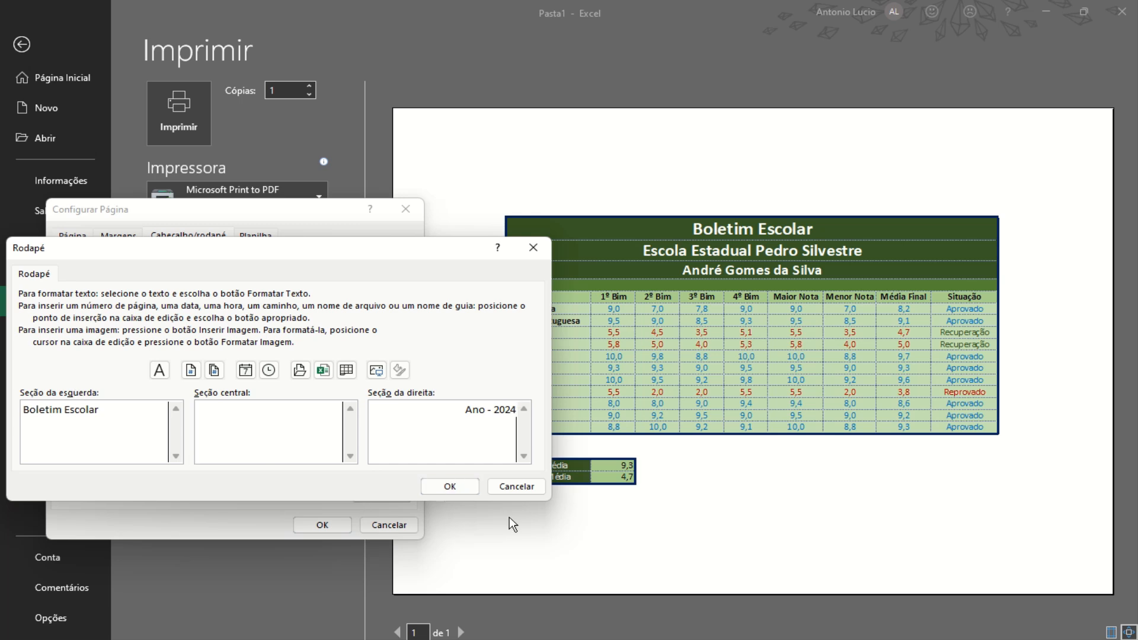
{"action": "left_click", "coordinate": [459, 486]}
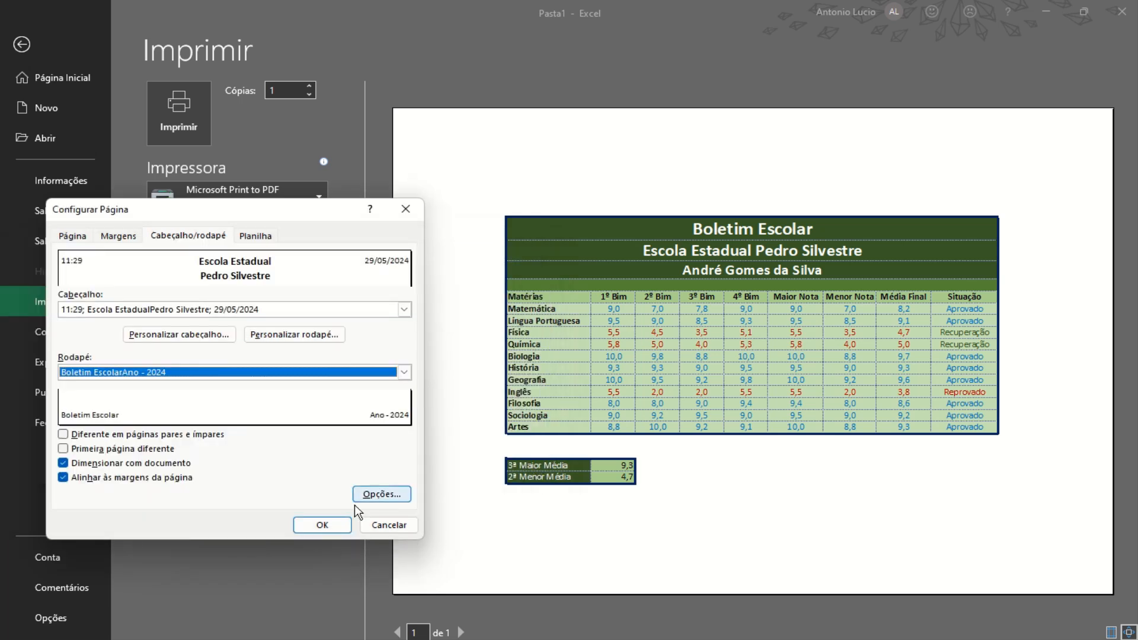
{"action": "left_click", "coordinate": [323, 526]}
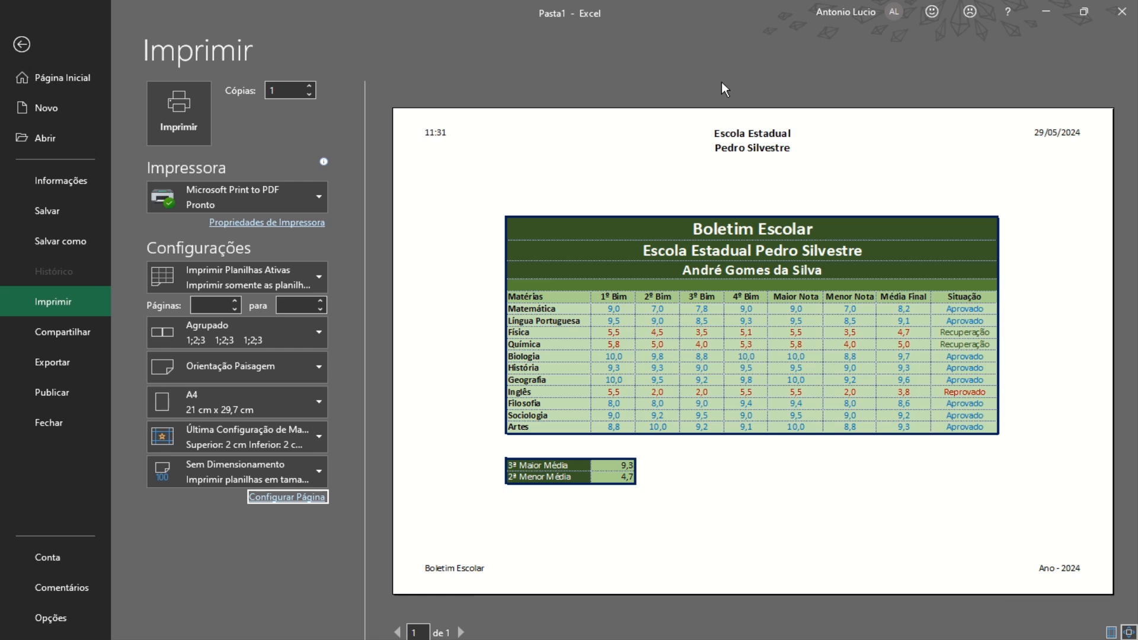
Turn on printing of row and column headings in the sheet options
{"action": "left_click", "coordinate": [293, 498]}
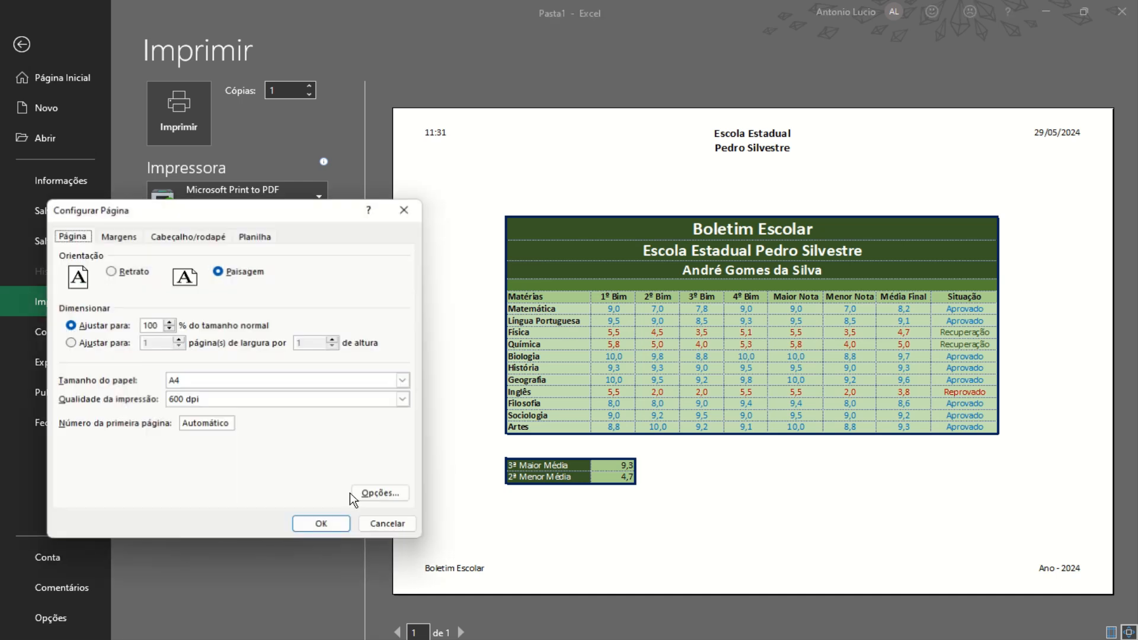
{"action": "left_click", "coordinate": [252, 237]}
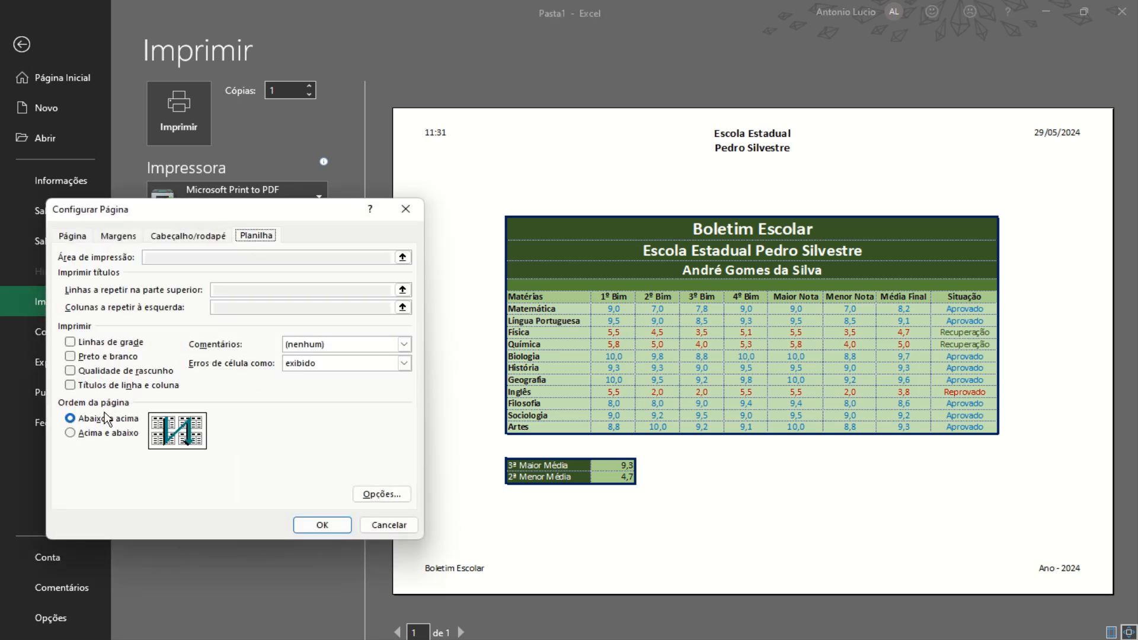
{"action": "left_click", "coordinate": [70, 386]}
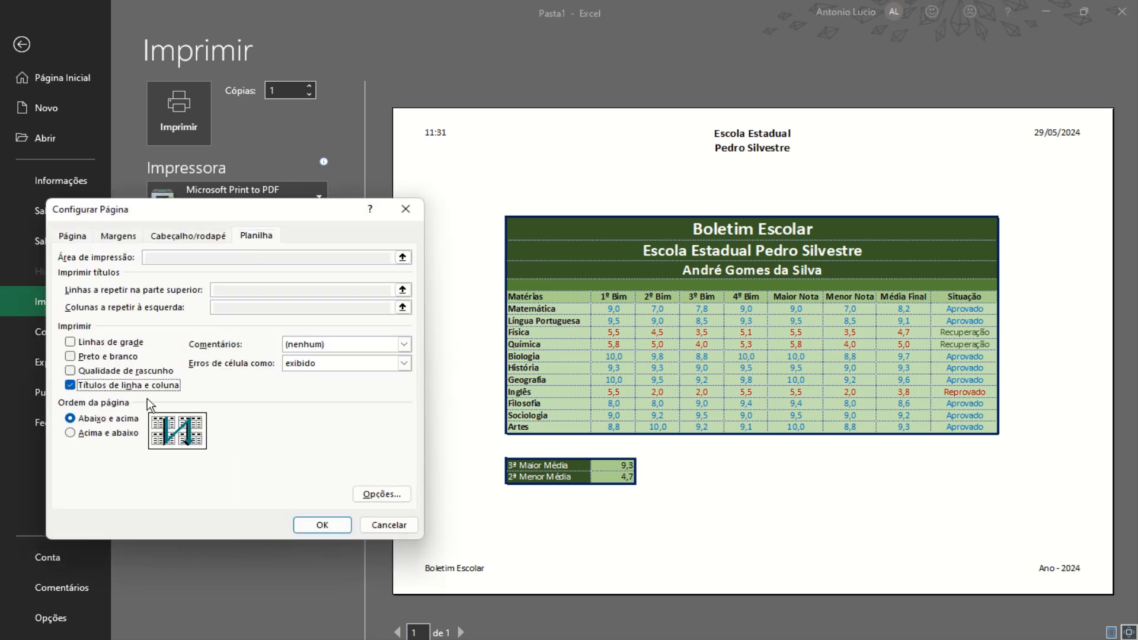
{"action": "left_click", "coordinate": [319, 526]}
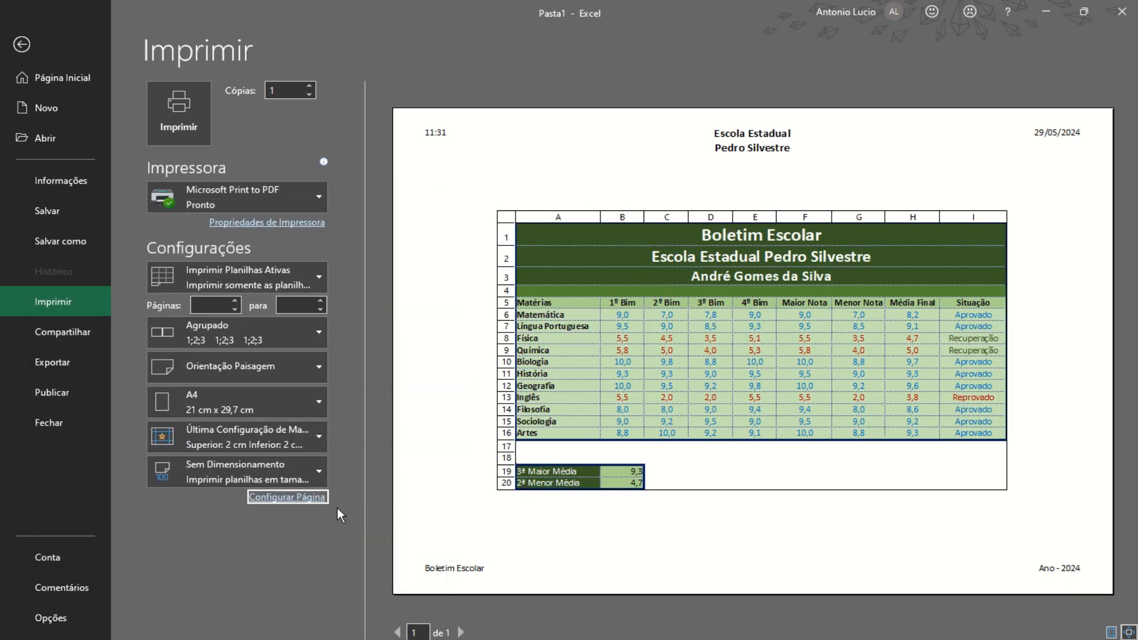
Turn printing of row and column headings back off
{"action": "left_click", "coordinate": [297, 497]}
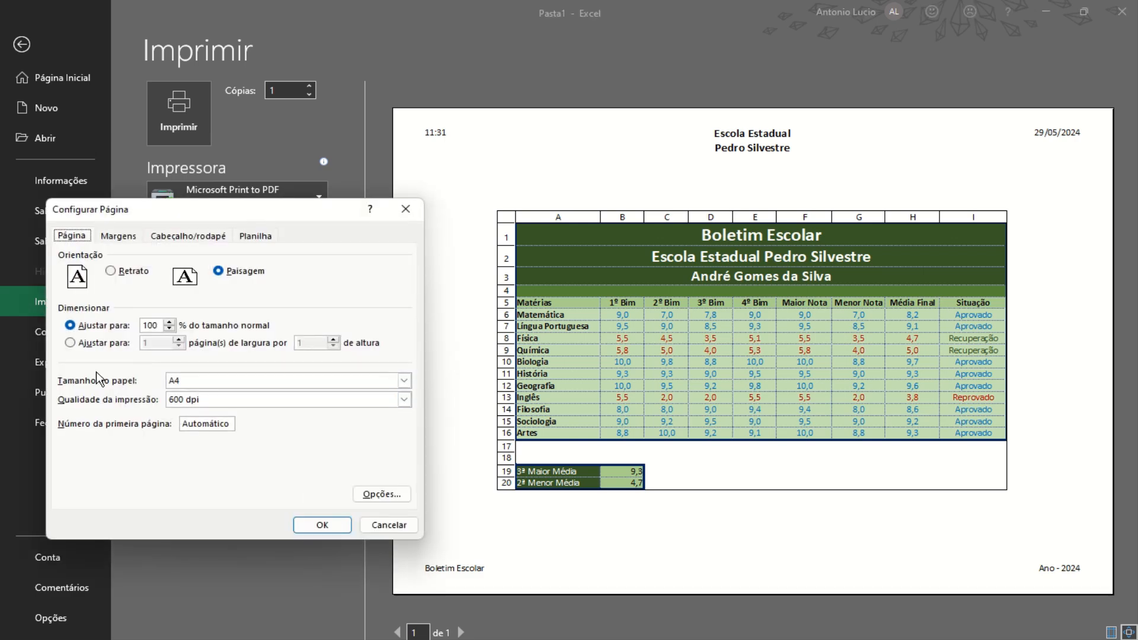
{"action": "left_click", "coordinate": [256, 236]}
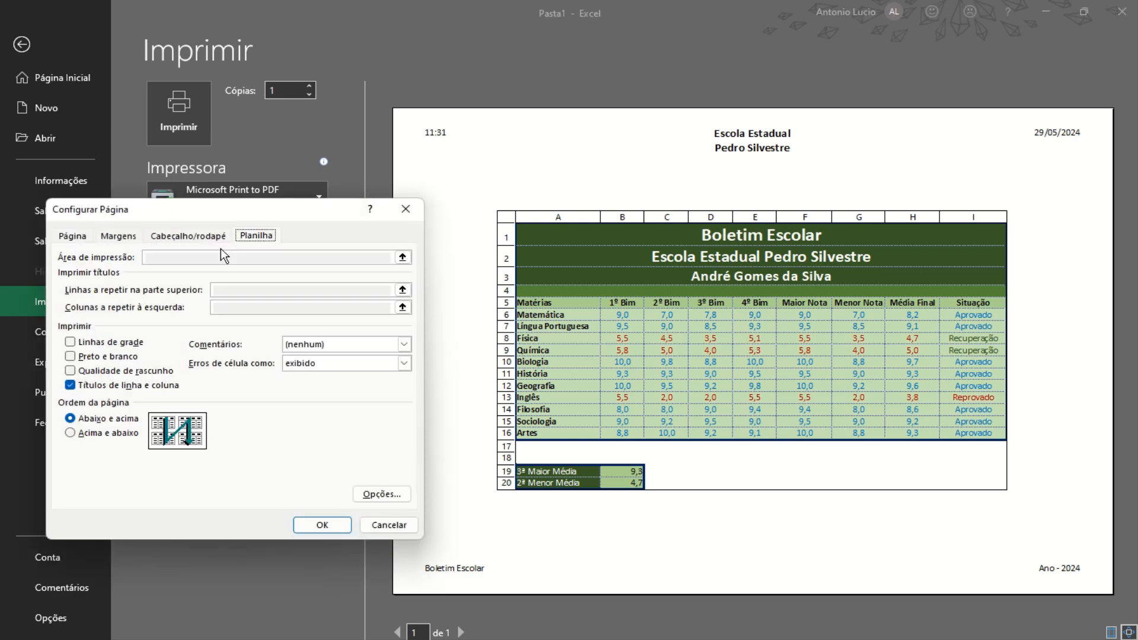
{"action": "left_click", "coordinate": [89, 385]}
{"action": "left_click", "coordinate": [305, 525]}
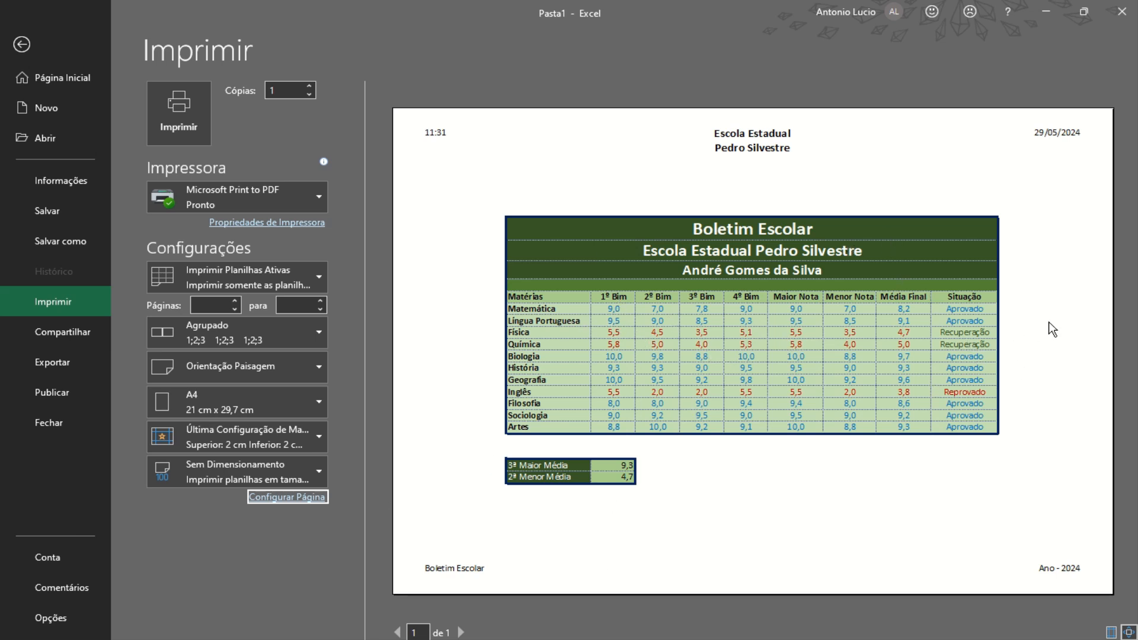
{"action": "left_click", "coordinate": [288, 498]}
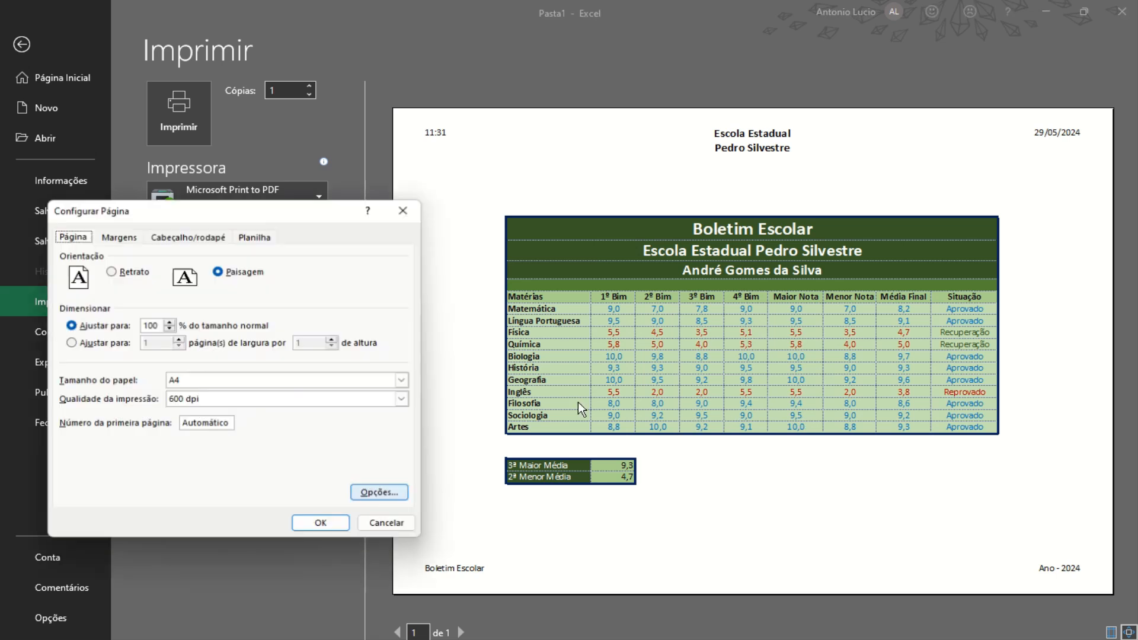
Set the print scale to 150%
{"action": "left_click", "coordinate": [153, 327]}
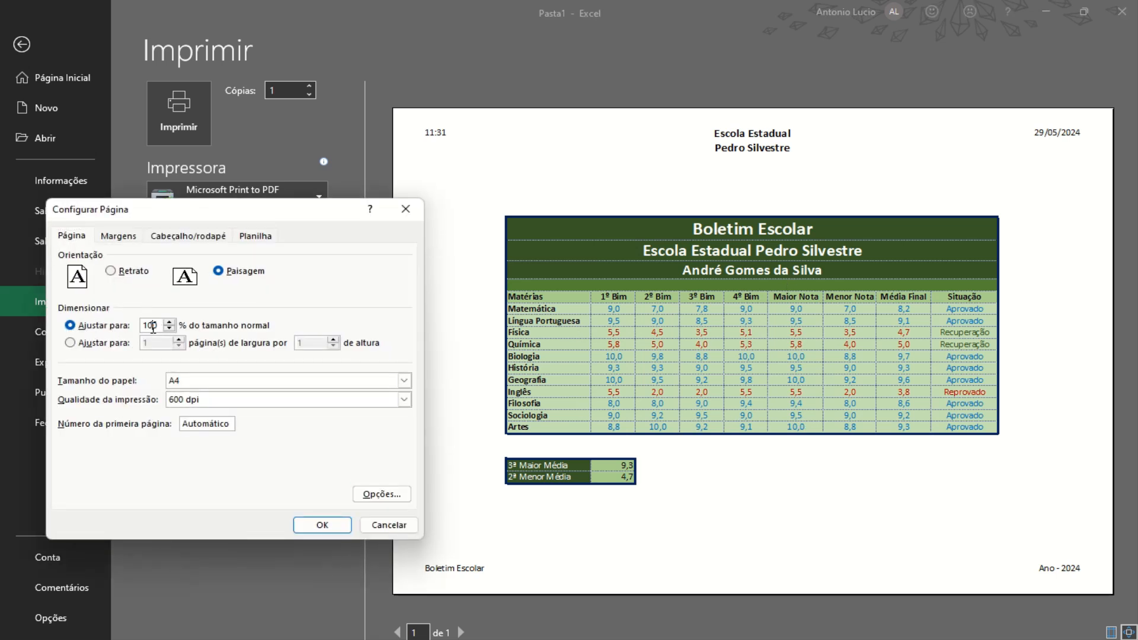
{"action": "double_click", "coordinate": [153, 327]}
{"action": "type", "text": "150"}
{"action": "key", "text": "Return"}
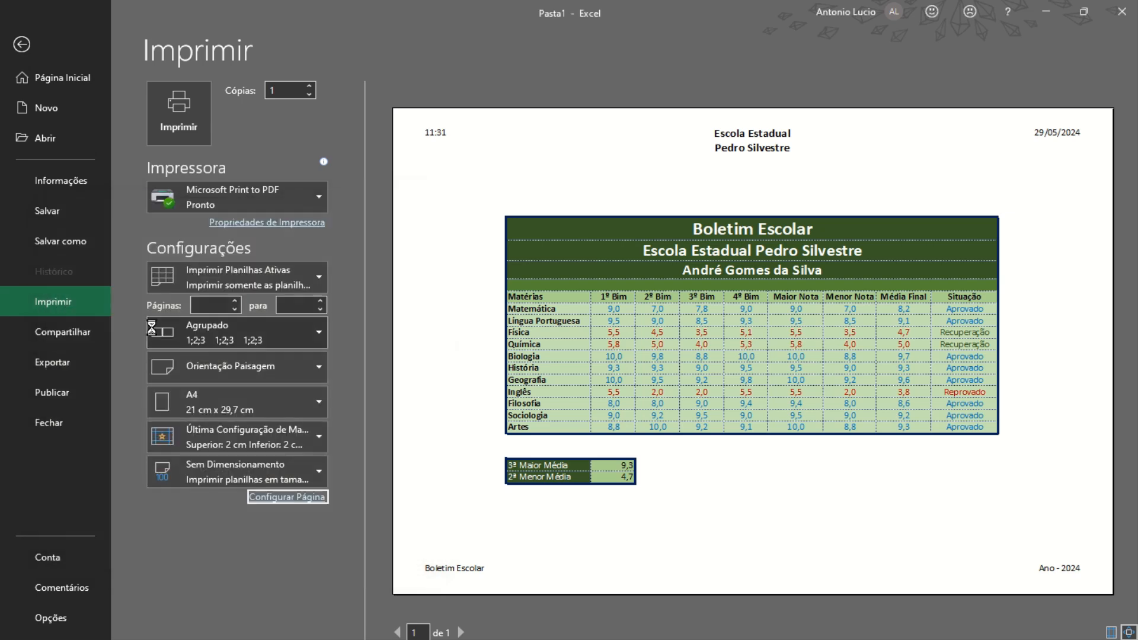
{"action": "scroll", "coordinate": [929, 282], "scroll_direction": "down", "scroll_amount": 2}
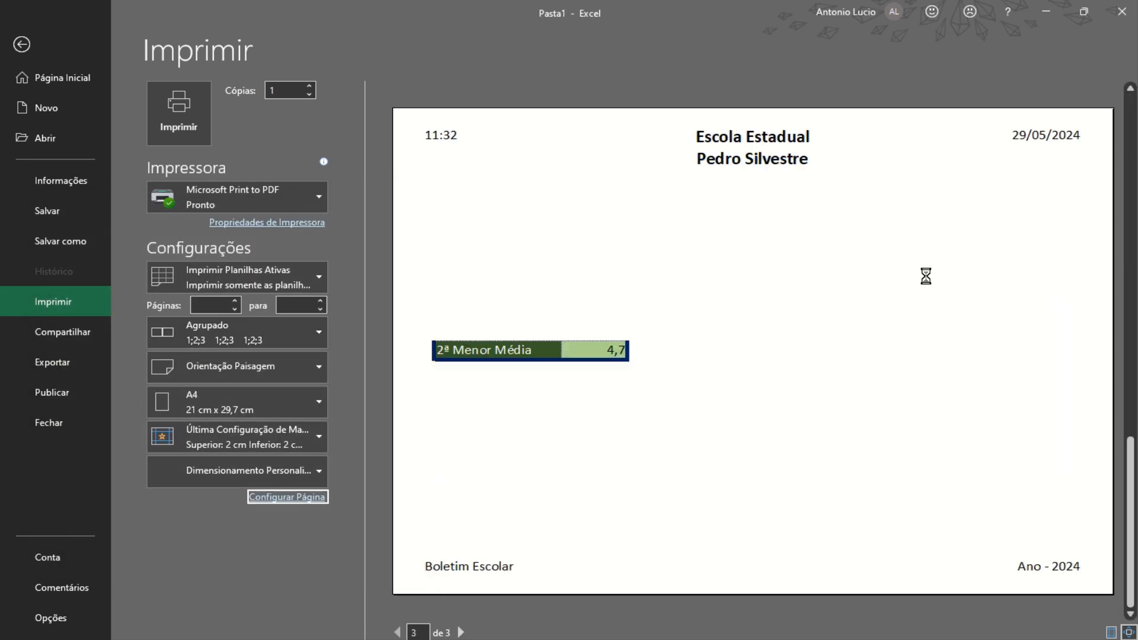
{"action": "scroll", "coordinate": [926, 282], "scroll_direction": "up", "scroll_amount": 1}
{"action": "scroll", "coordinate": [925, 282], "scroll_direction": "down", "scroll_amount": 1}
{"action": "scroll", "coordinate": [936, 275], "scroll_direction": "up", "scroll_amount": 2}
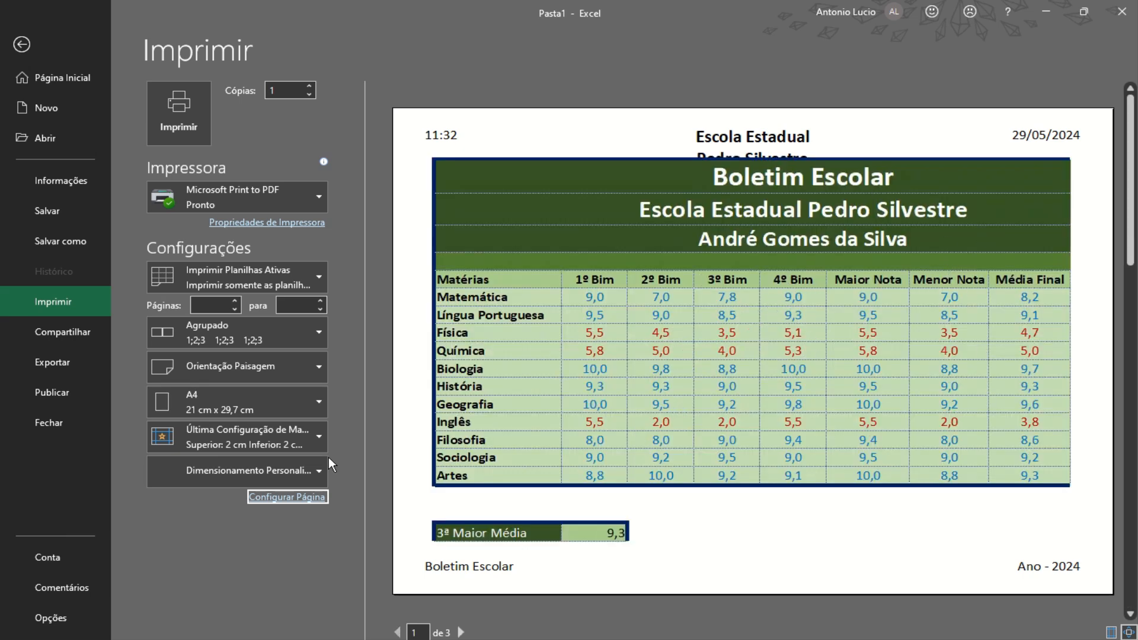
Fit the whole sheet on one page and return to the worksheet
{"action": "left_click", "coordinate": [308, 473]}
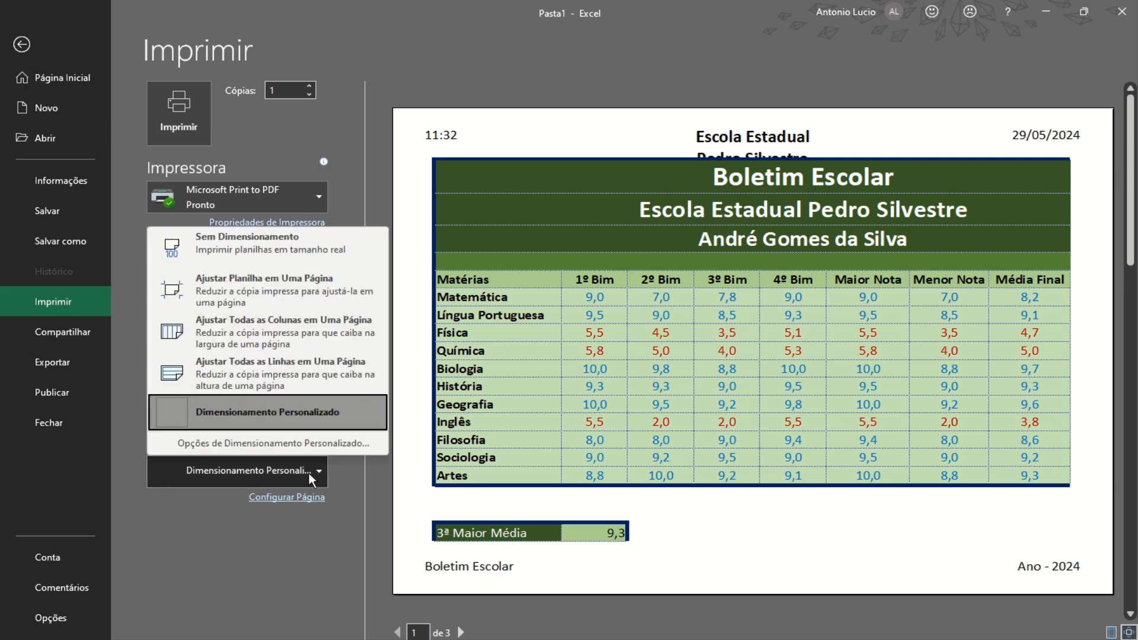
{"action": "left_click", "coordinate": [279, 287]}
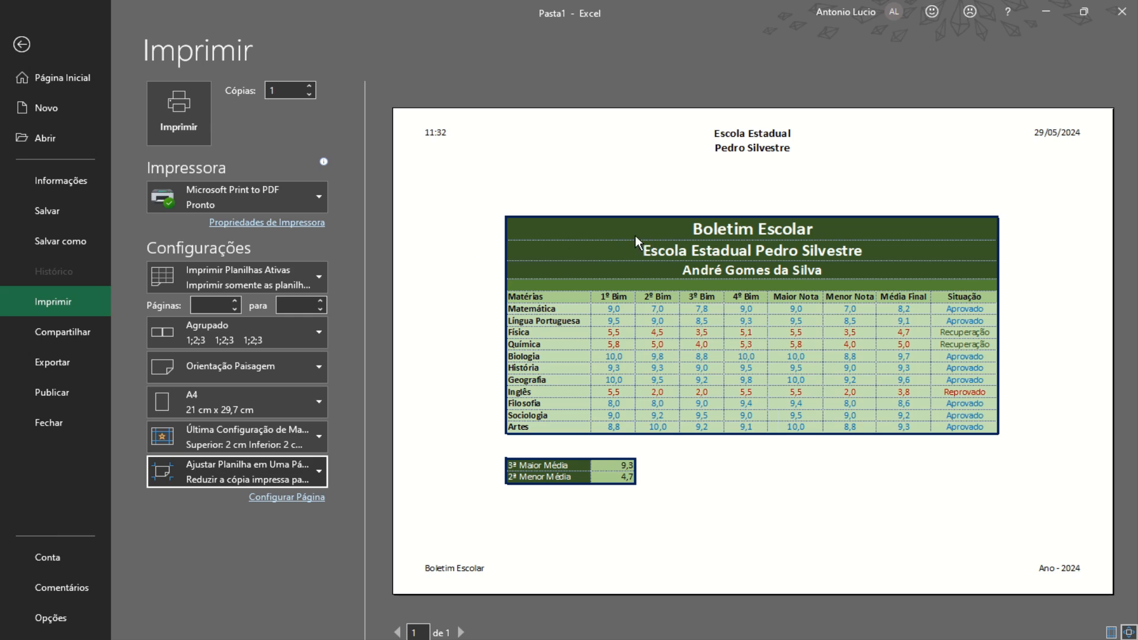
{"action": "left_click", "coordinate": [22, 44]}
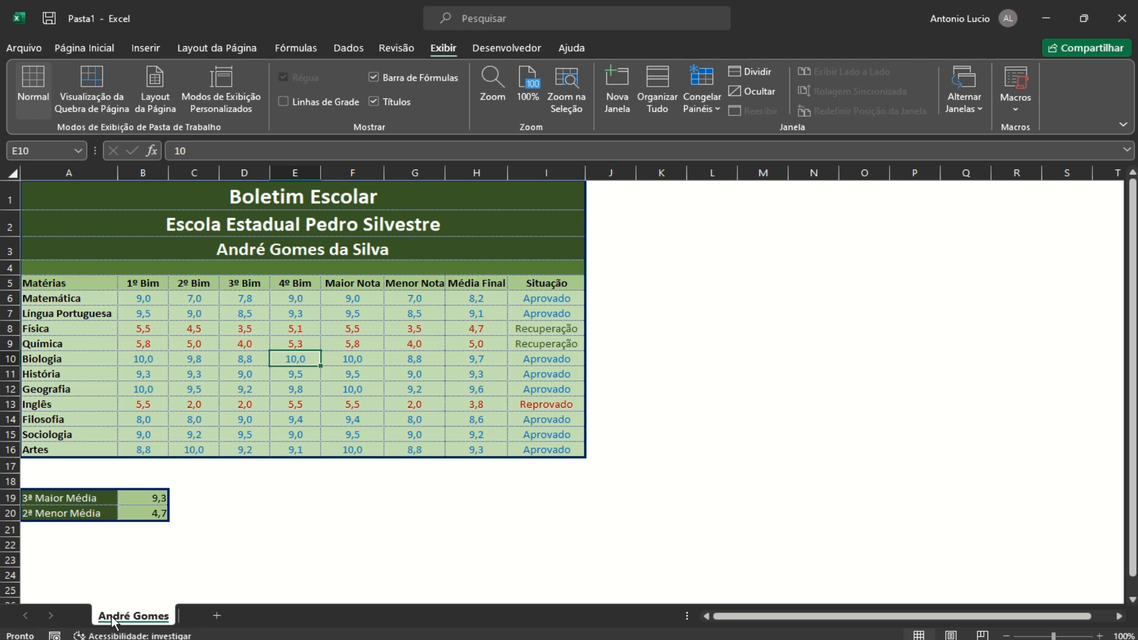
Ctrl-drag the report card tab to create a duplicate sheet beside the original
{"action": "left_click_drag", "start_coordinate": [113, 620], "coordinate": [302, 620]}
{"action": "left_click", "coordinate": [140, 618]}
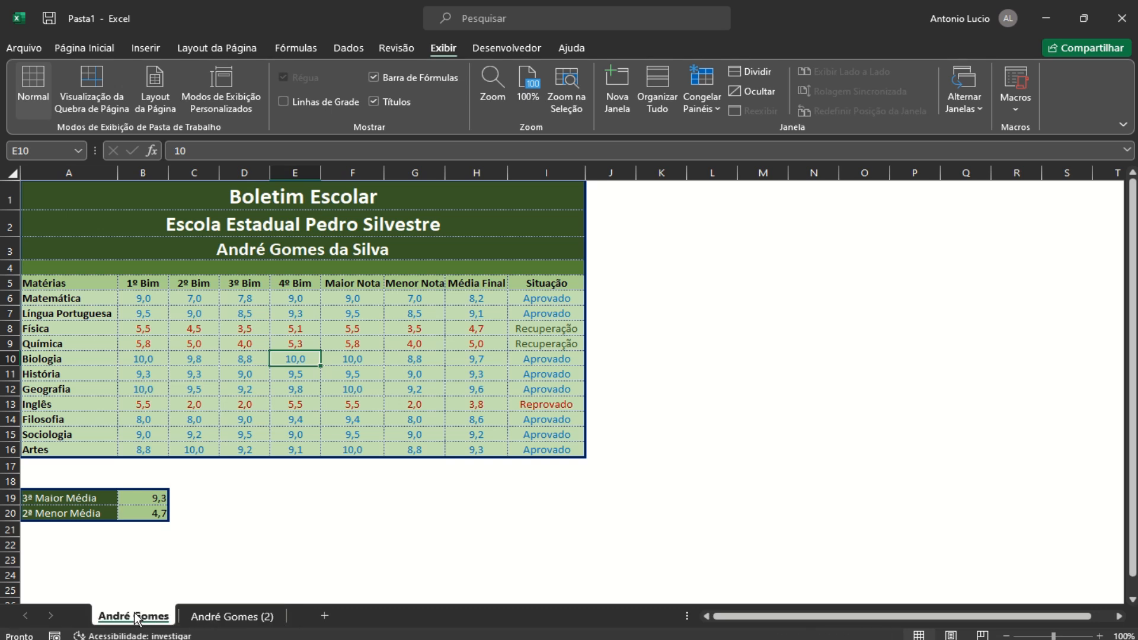
{"action": "left_click", "coordinate": [201, 618]}
{"action": "left_click", "coordinate": [137, 619]}
{"action": "left_click", "coordinate": [202, 618]}
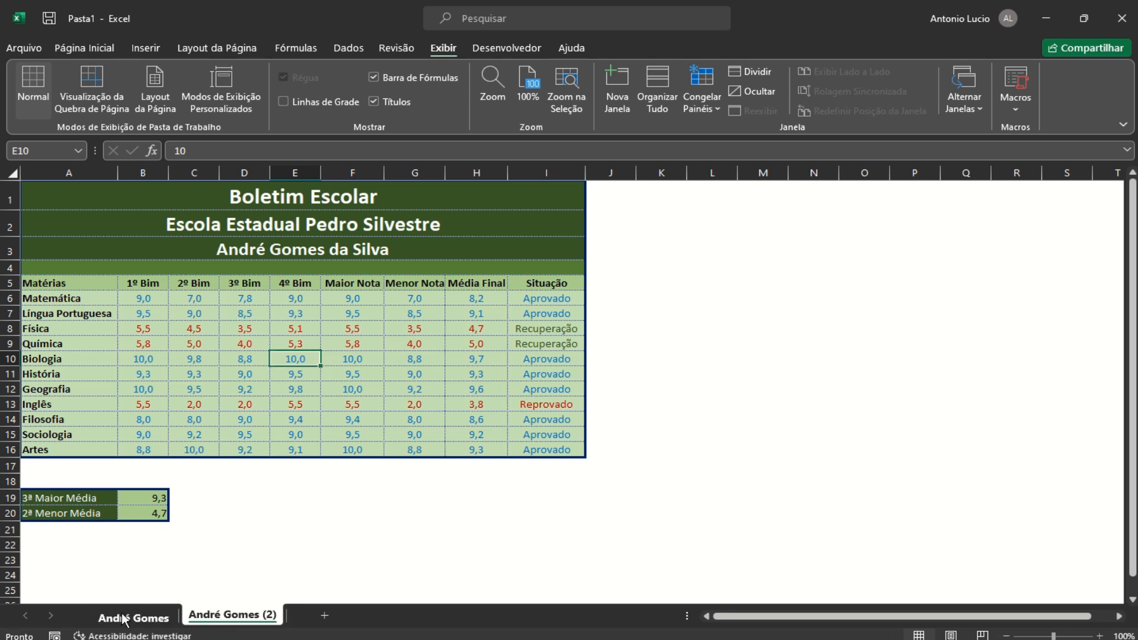
{"action": "left_click", "coordinate": [135, 619]}
{"action": "left_click", "coordinate": [201, 618]}
{"action": "left_click", "coordinate": [134, 619]}
{"action": "left_click", "coordinate": [202, 618]}
{"action": "left_click", "coordinate": [271, 245]}
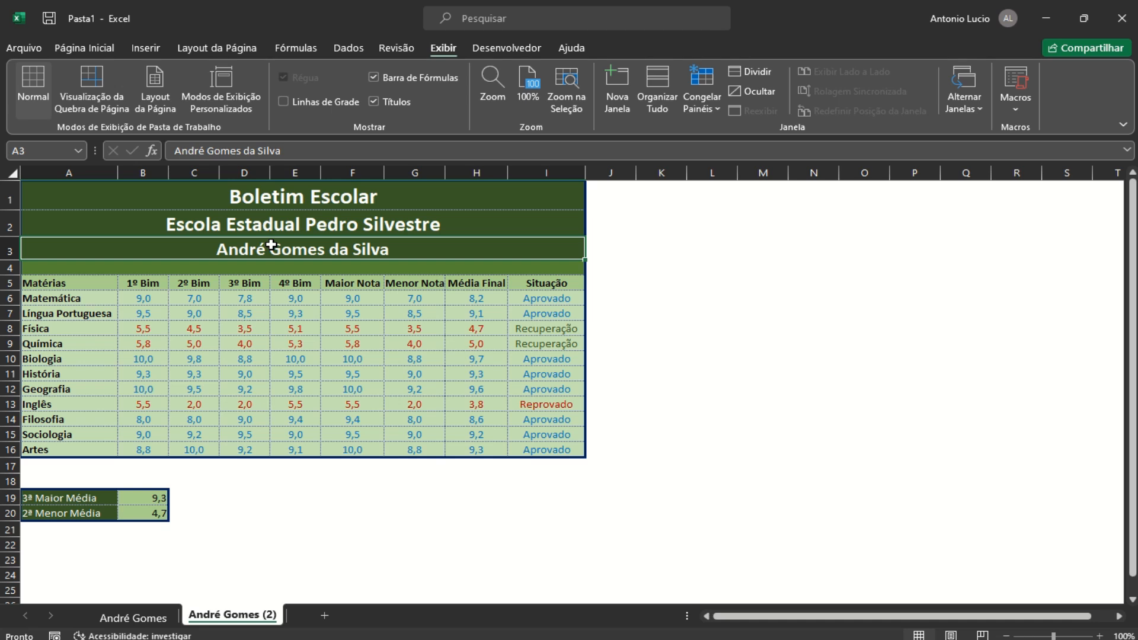
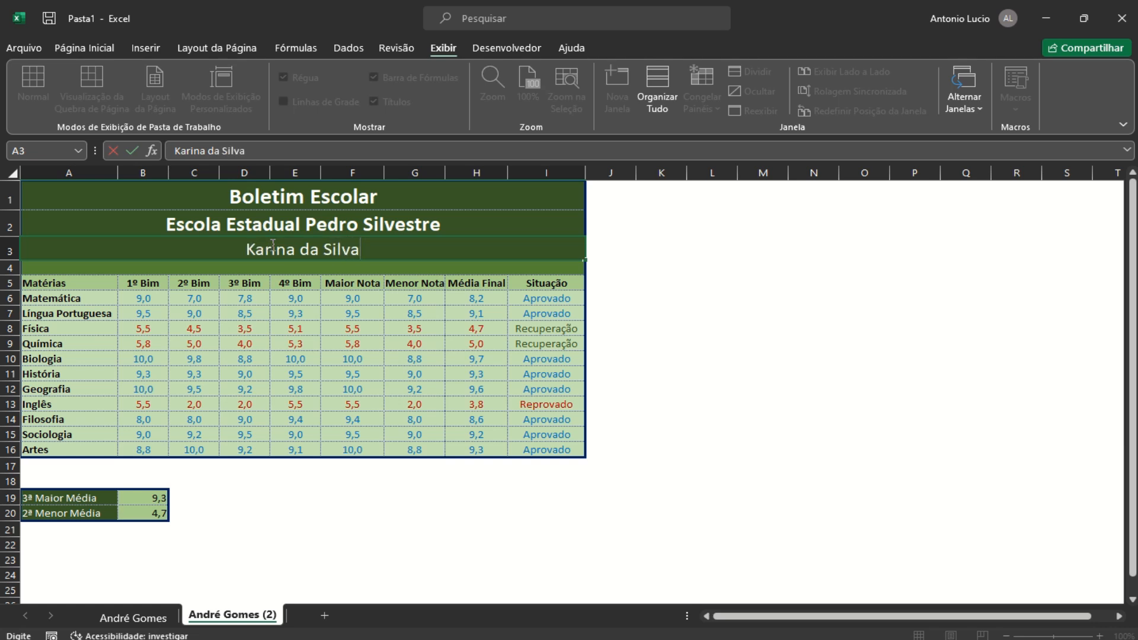
Enter the new student's full name in A3 and rename the copied sheet tab to match
{"action": "left_click", "coordinate": [668, 358]}
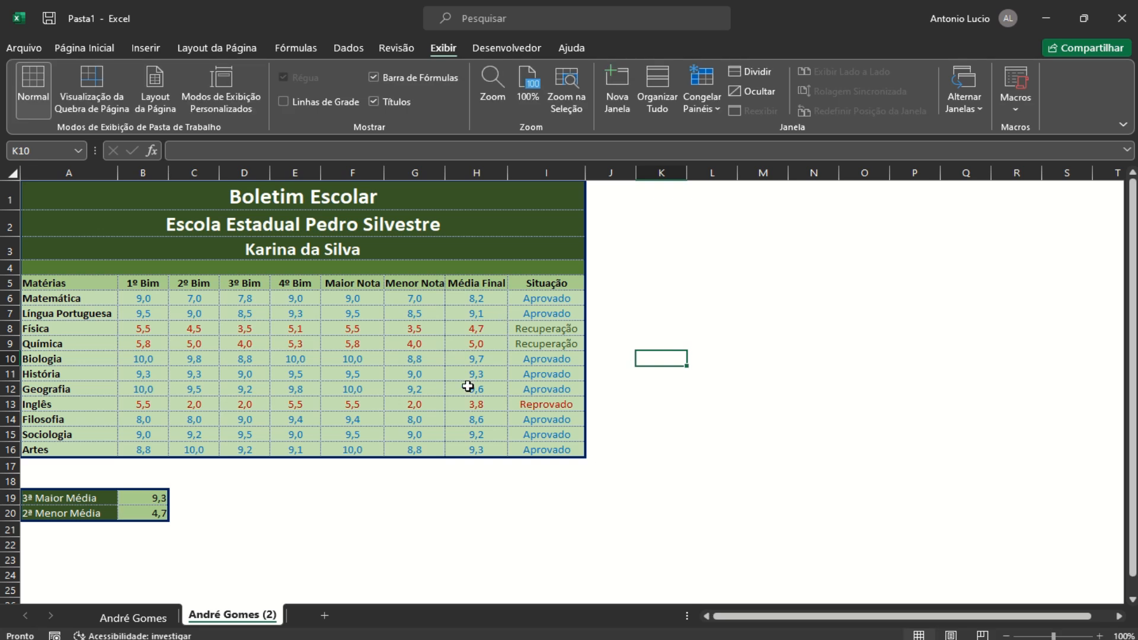
{"action": "double_click", "coordinate": [251, 618]}
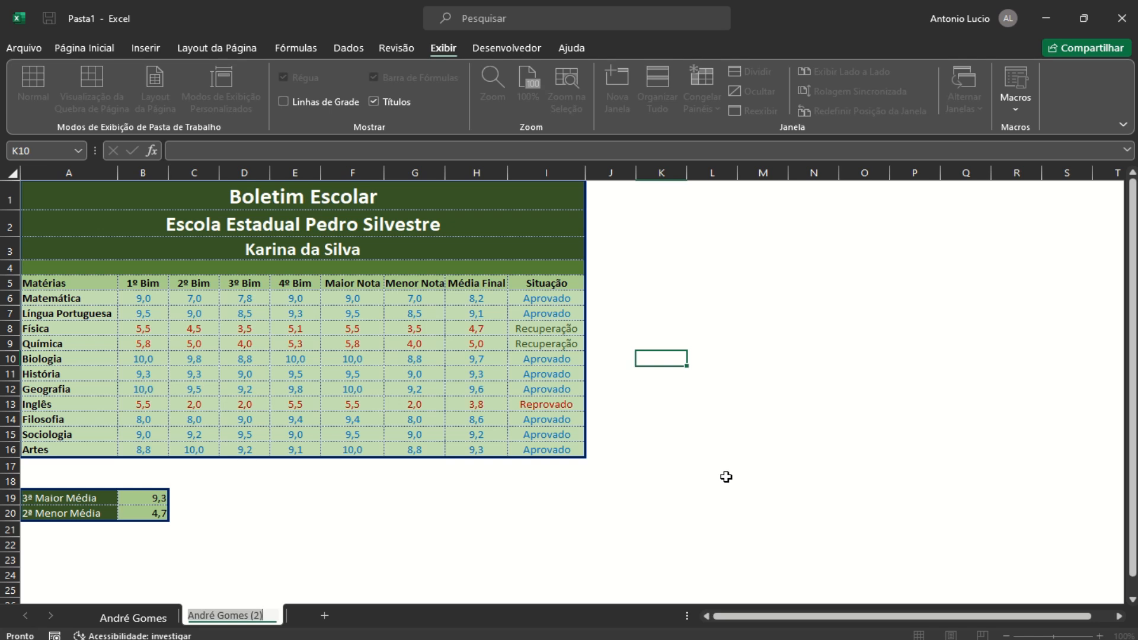
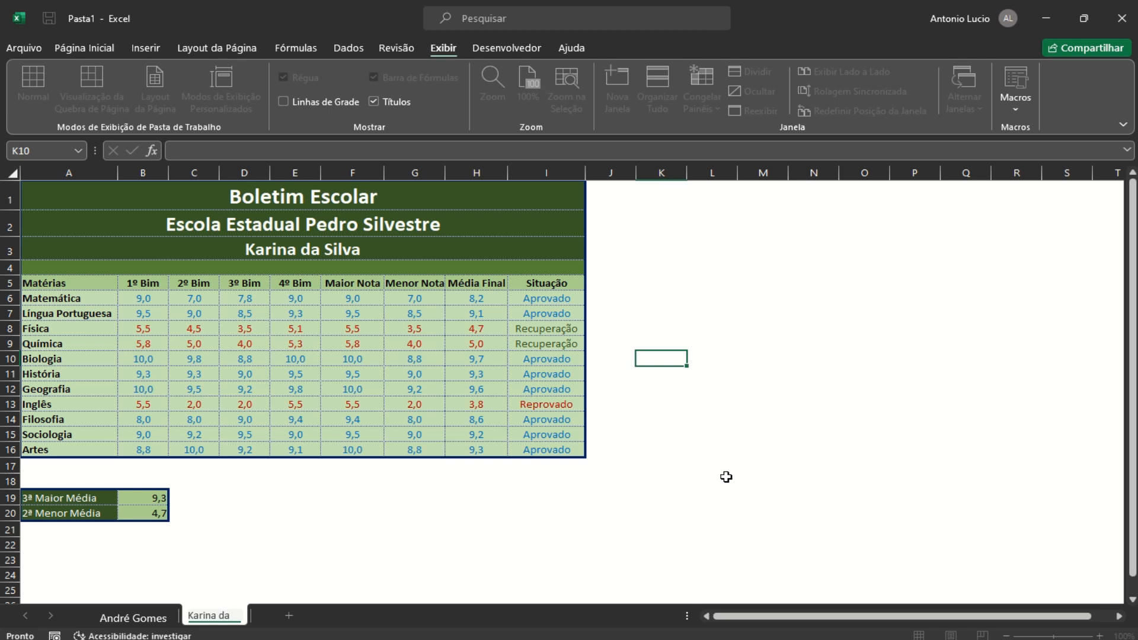
{"action": "key", "text": "Return"}
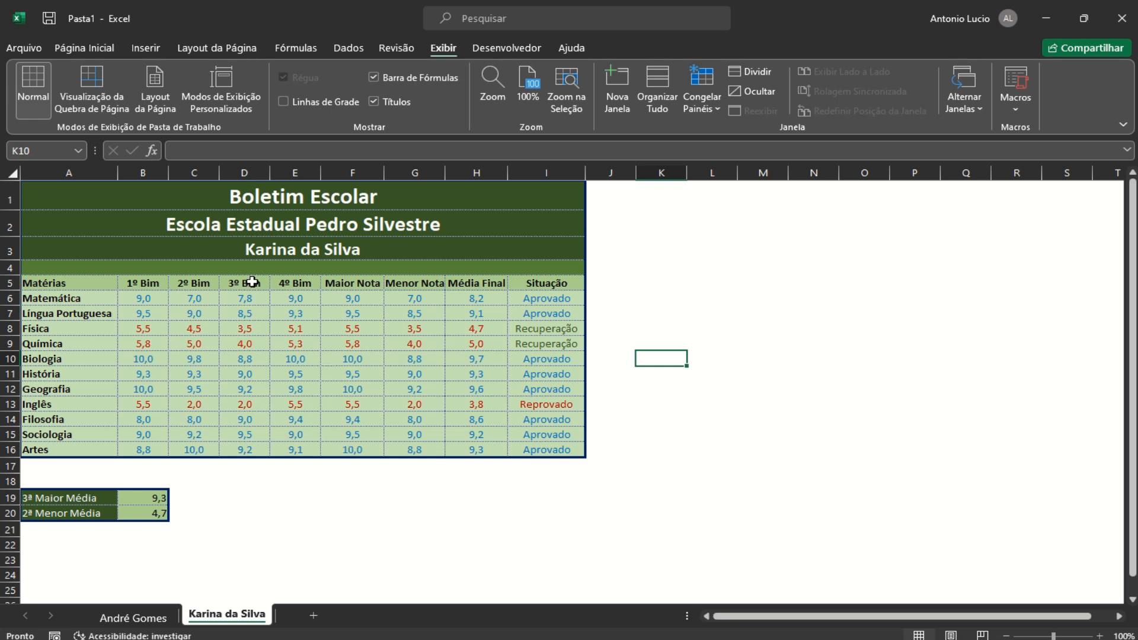
Clear all the copied grades from B6 down to row 16 of the report card
{"action": "left_click_drag", "start_coordinate": [142, 298], "coordinate": [308, 427]}
{"action": "left_click_drag", "start_coordinate": [304, 442], "coordinate": [304, 444]}
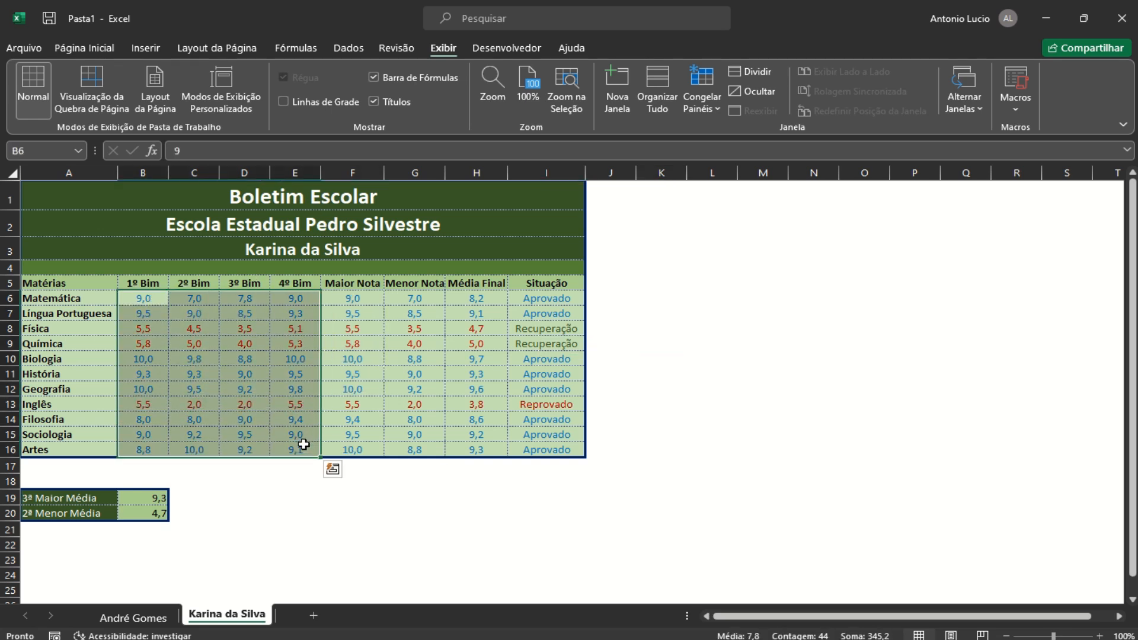
{"action": "key", "text": "Delete"}
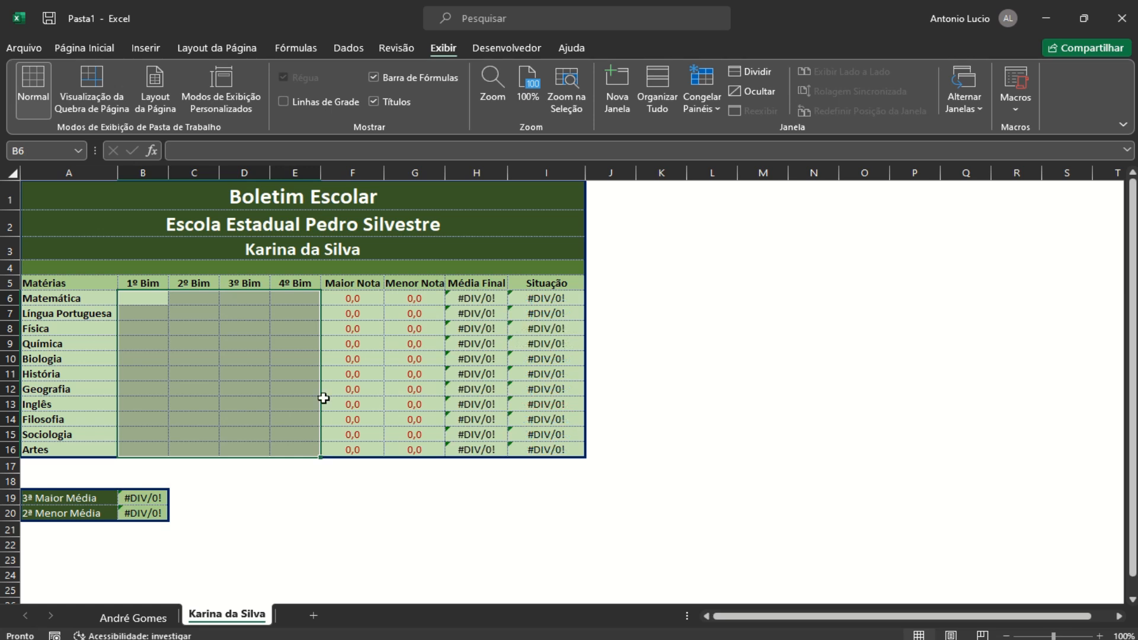
Enter the 1º Bim grades in B6:B16: 8, 5, 7, 8, 6, 4, 8, 5, 9, 7, 3
{"action": "left_click", "coordinate": [140, 298]}
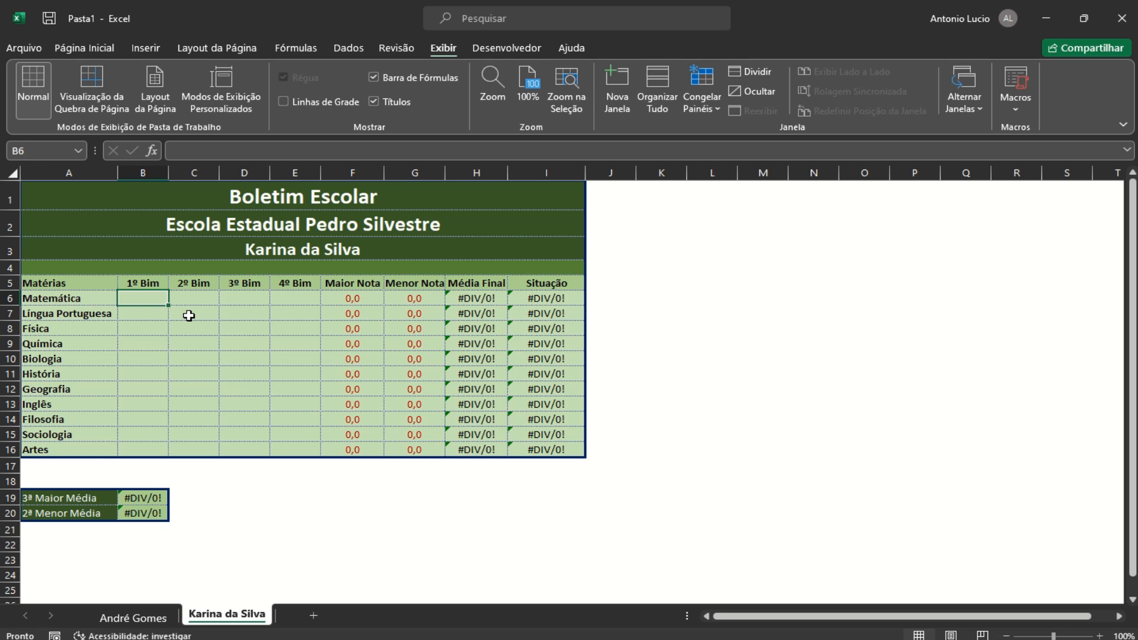
{"action": "type", "text": "8"}
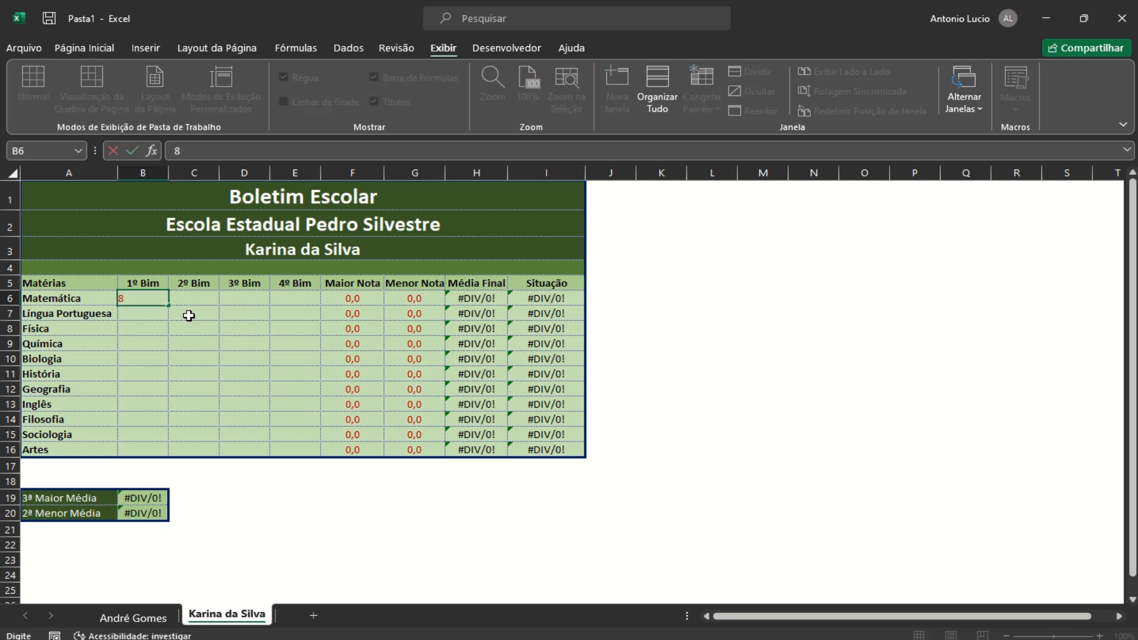
{"action": "key", "text": "Return"}
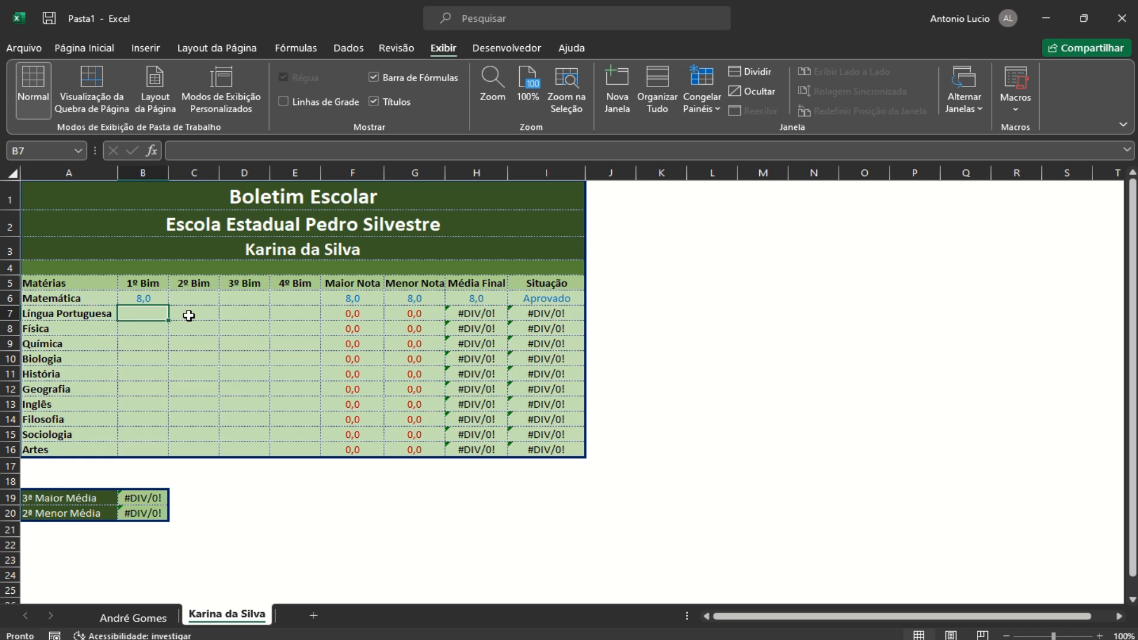
{"action": "type", "text": "5"}
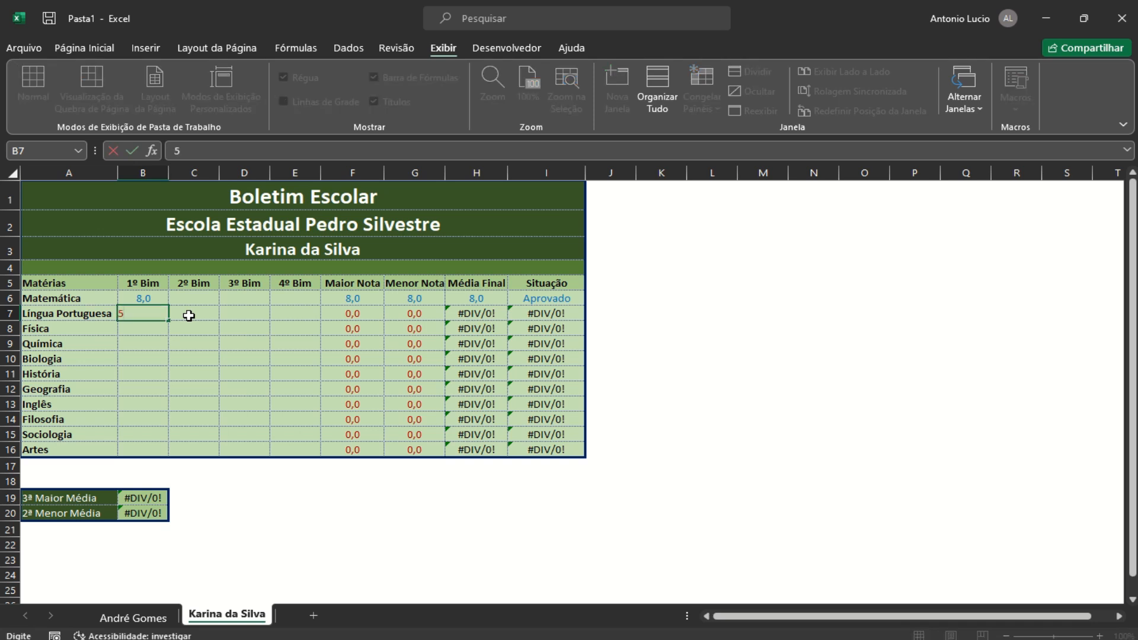
{"action": "key", "text": "Return"}
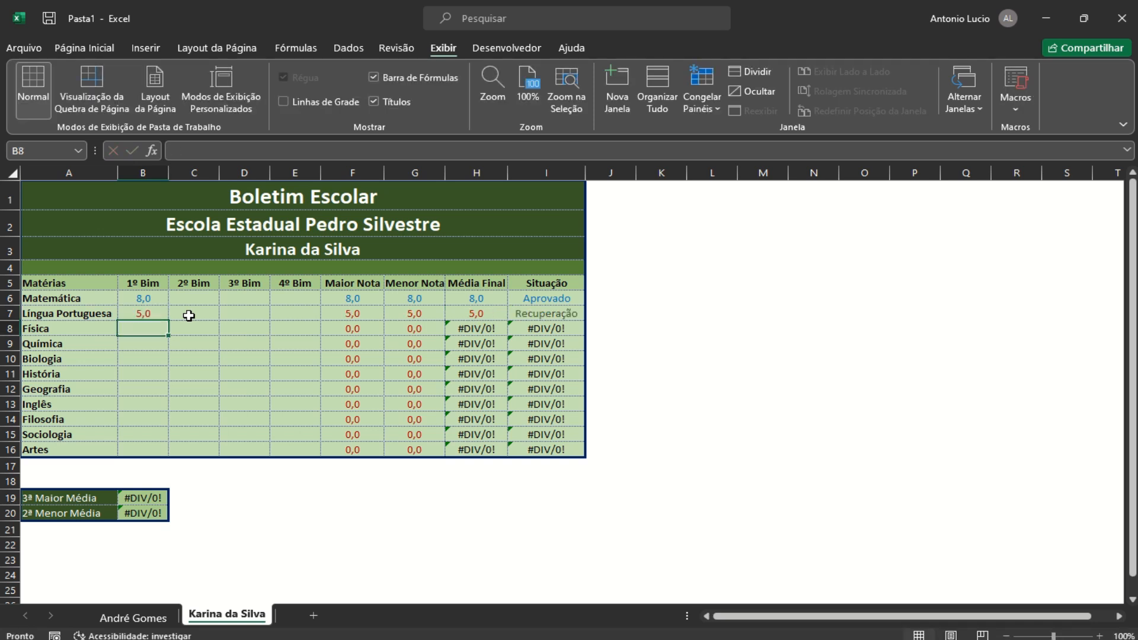
{"action": "type", "text": "7"}
{"action": "key", "text": "Return"}
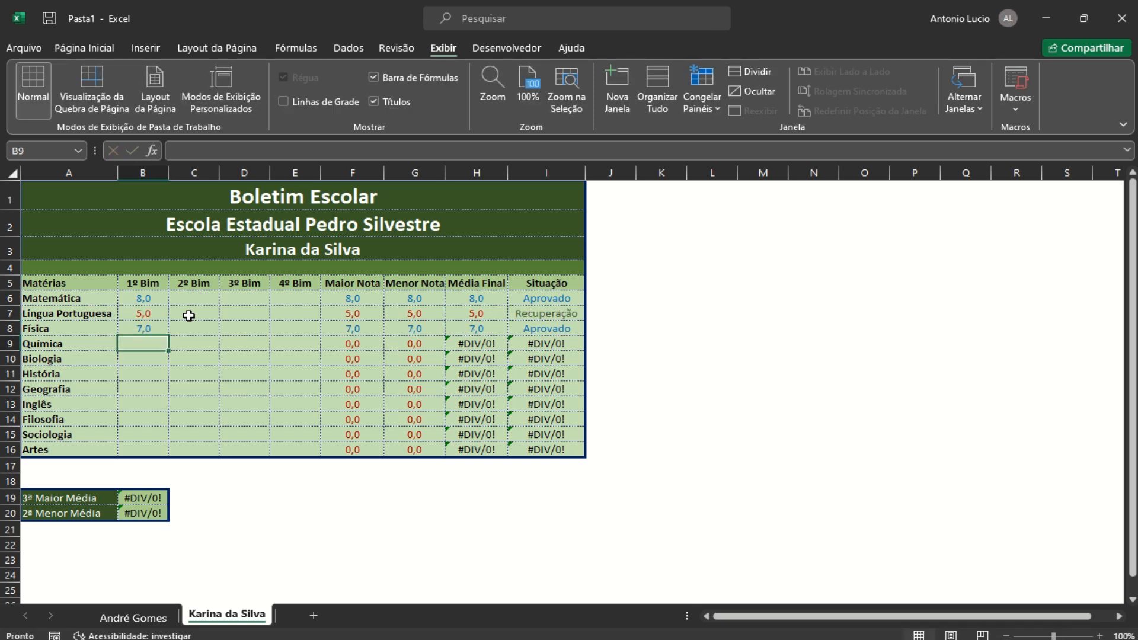
{"action": "type", "text": "8"}
{"action": "key", "text": "Return"}
{"action": "type", "text": "6"}
{"action": "key", "text": "Return"}
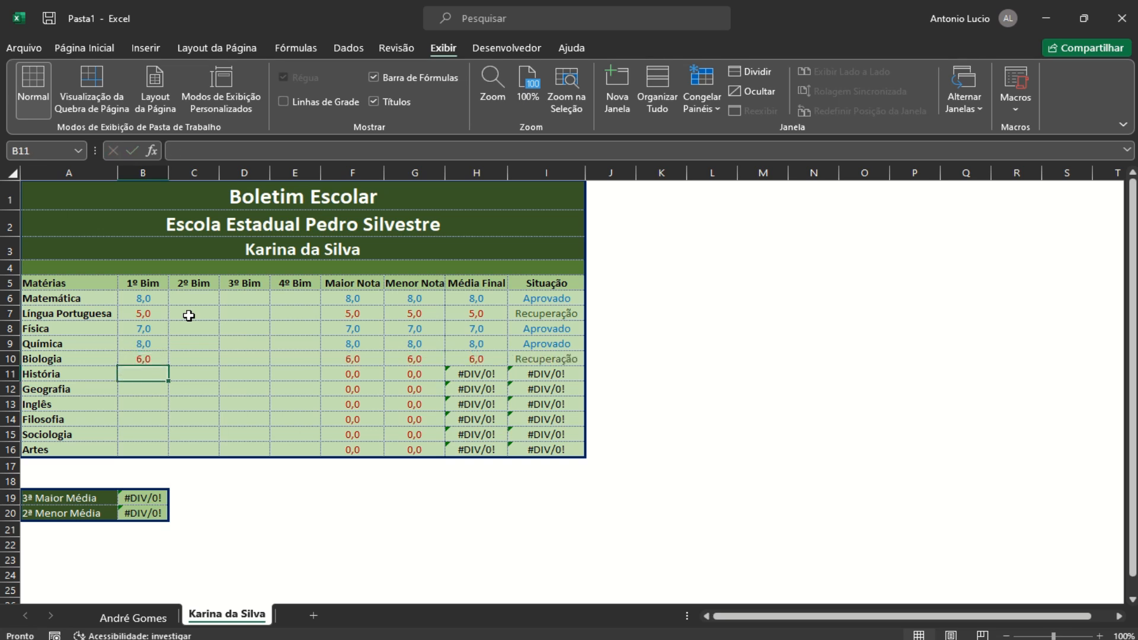
{"action": "type", "text": "4"}
{"action": "key", "text": "Return"}
{"action": "type", "text": "8"}
{"action": "key", "text": "Return"}
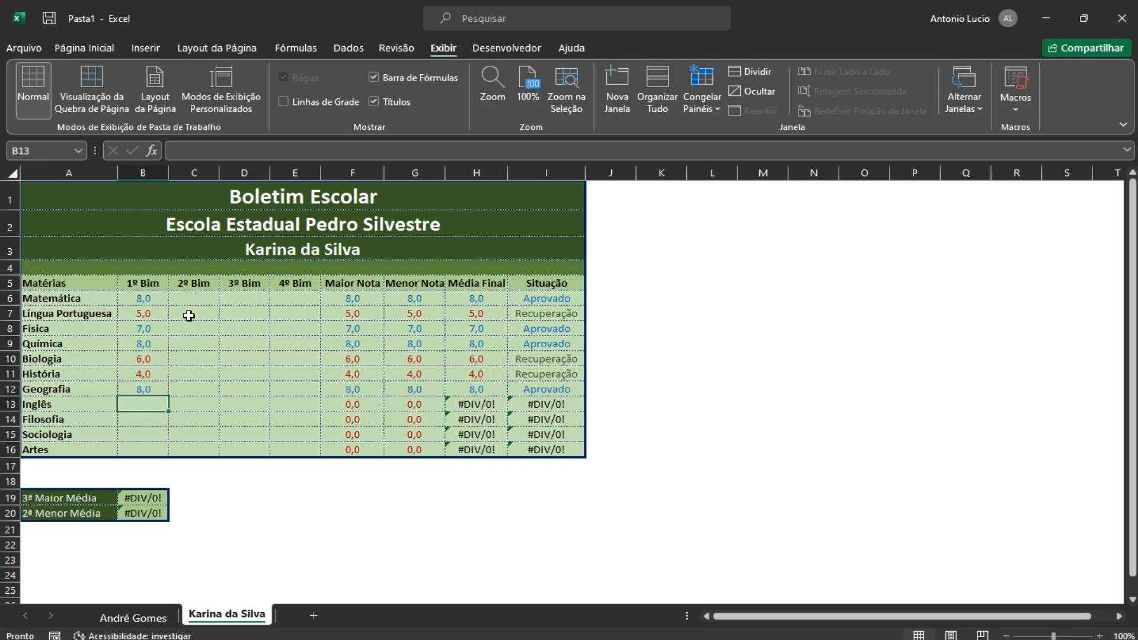
{"action": "type", "text": "5"}
{"action": "key", "text": "Return"}
{"action": "type", "text": "9"}
{"action": "key", "text": "Return"}
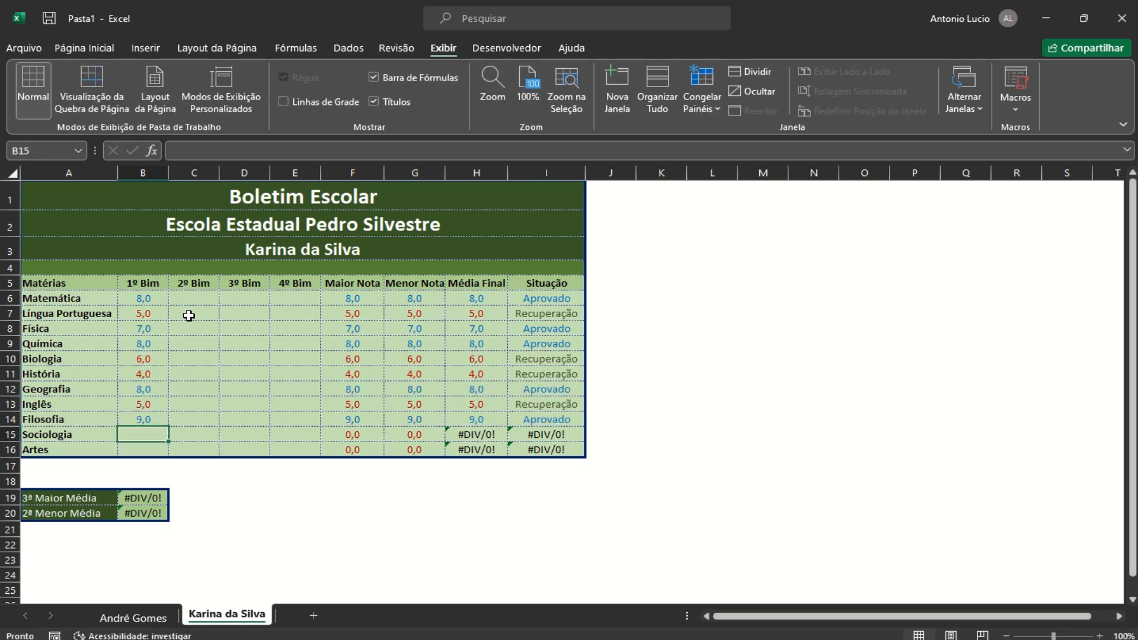
{"action": "type", "text": "7"}
{"action": "key", "text": "Return"}
{"action": "type", "text": "3"}
{"action": "key", "text": "Return"}
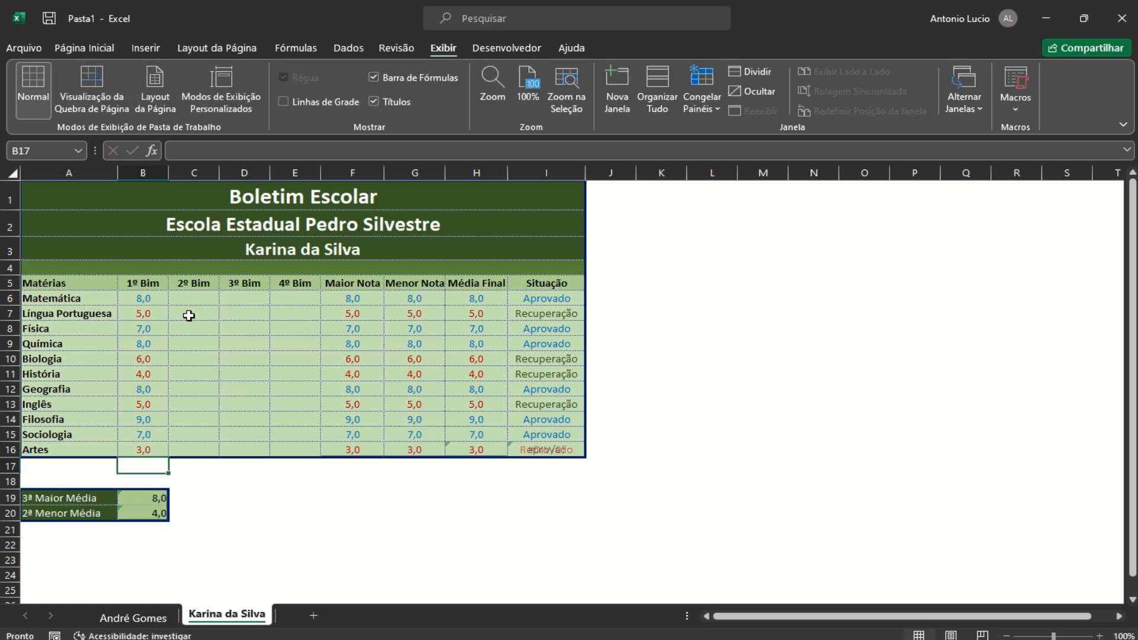
Enter the 2º Bim grades in C6:C16: 10, 6, 3, 8, 7, 9, 5, 4, 7, 3, 8
{"action": "left_click", "coordinate": [191, 297]}
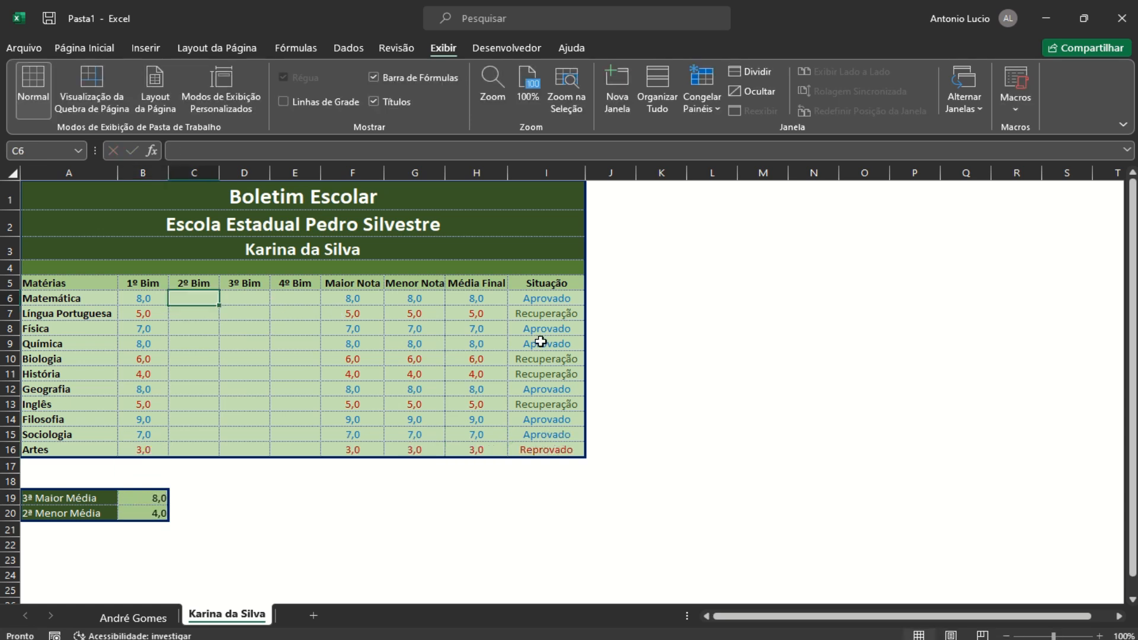
{"action": "type", "text": "10"}
{"action": "key", "text": "Return"}
{"action": "type", "text": "6"}
{"action": "key", "text": "Return"}
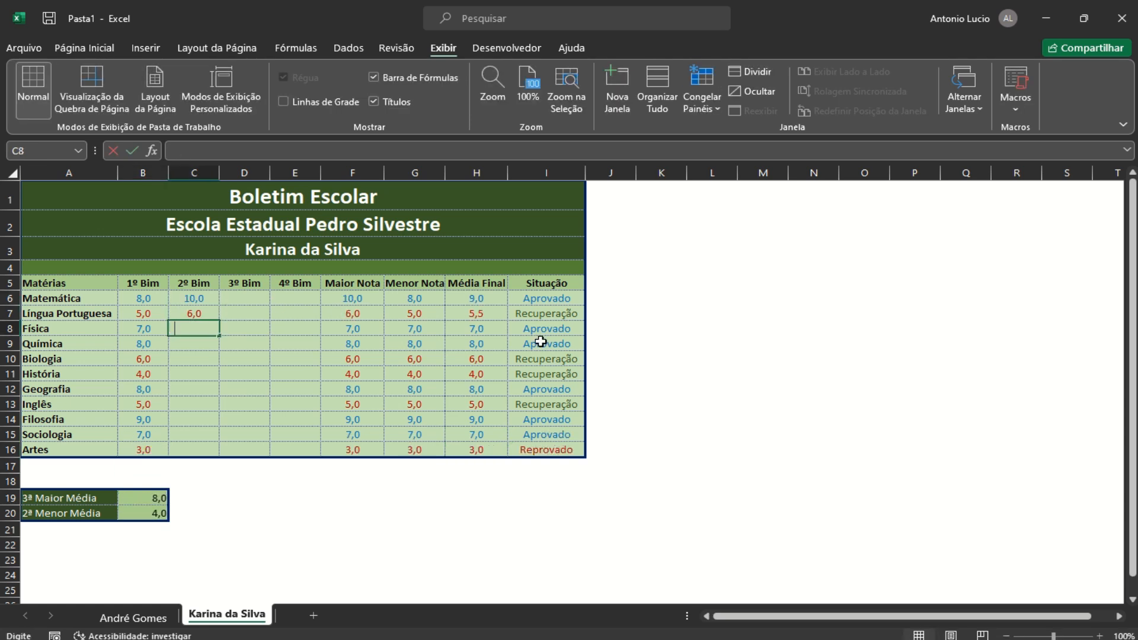
{"action": "type", "text": "3"}
{"action": "key", "text": "Return"}
{"action": "type", "text": "8"}
{"action": "key", "text": "Return"}
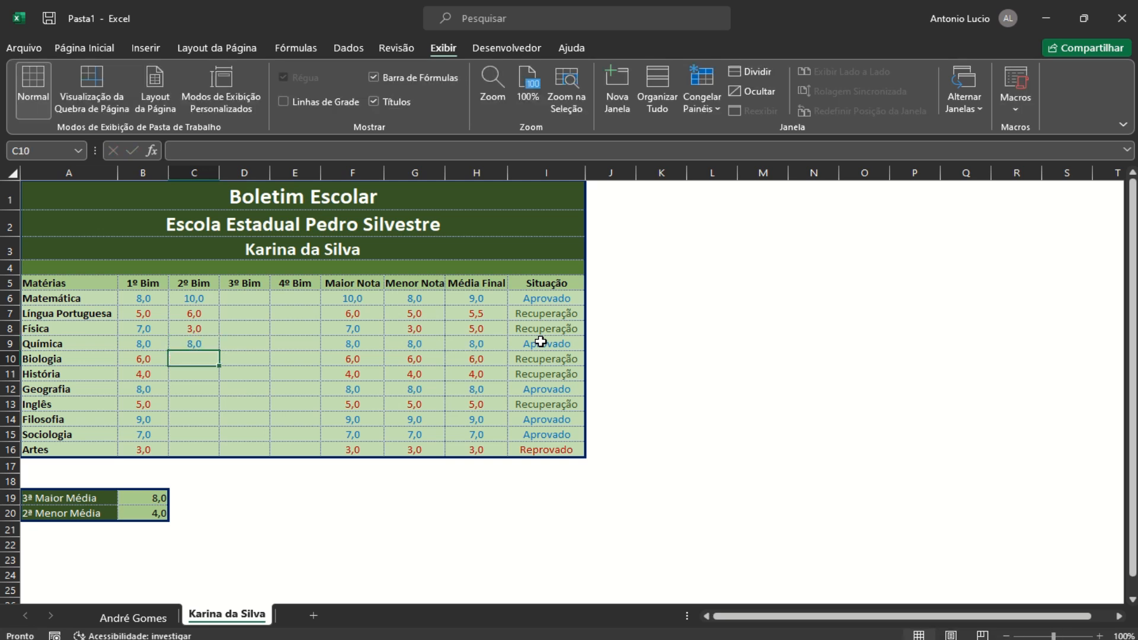
{"action": "type", "text": "7"}
{"action": "key", "text": "Return"}
{"action": "type", "text": "9"}
{"action": "key", "text": "Return"}
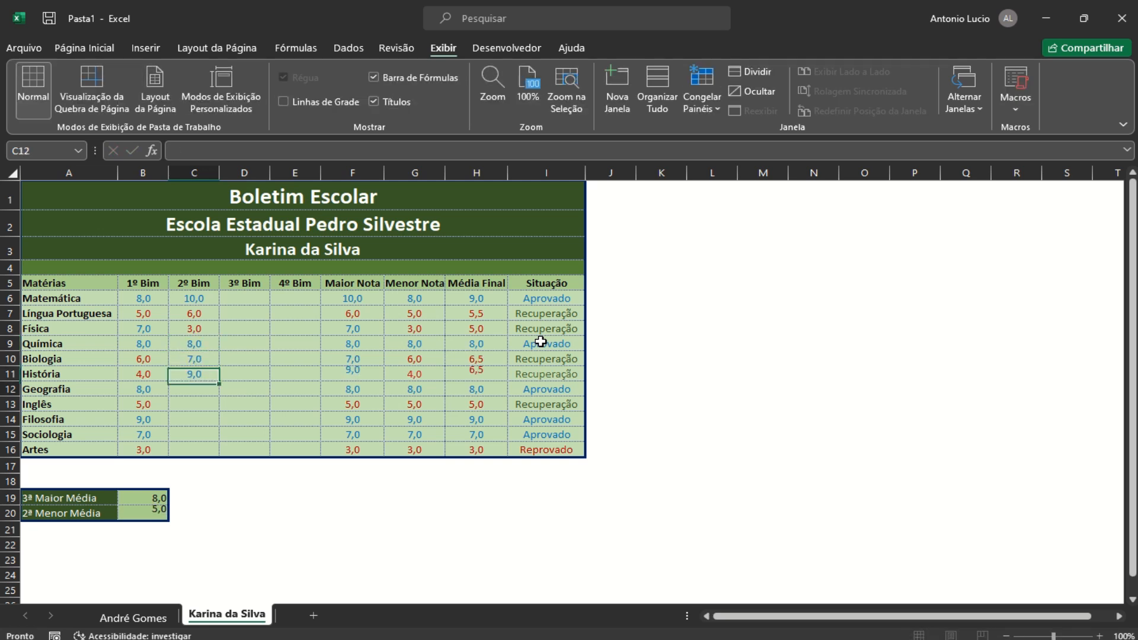
{"action": "type", "text": "5"}
{"action": "key", "text": "Return"}
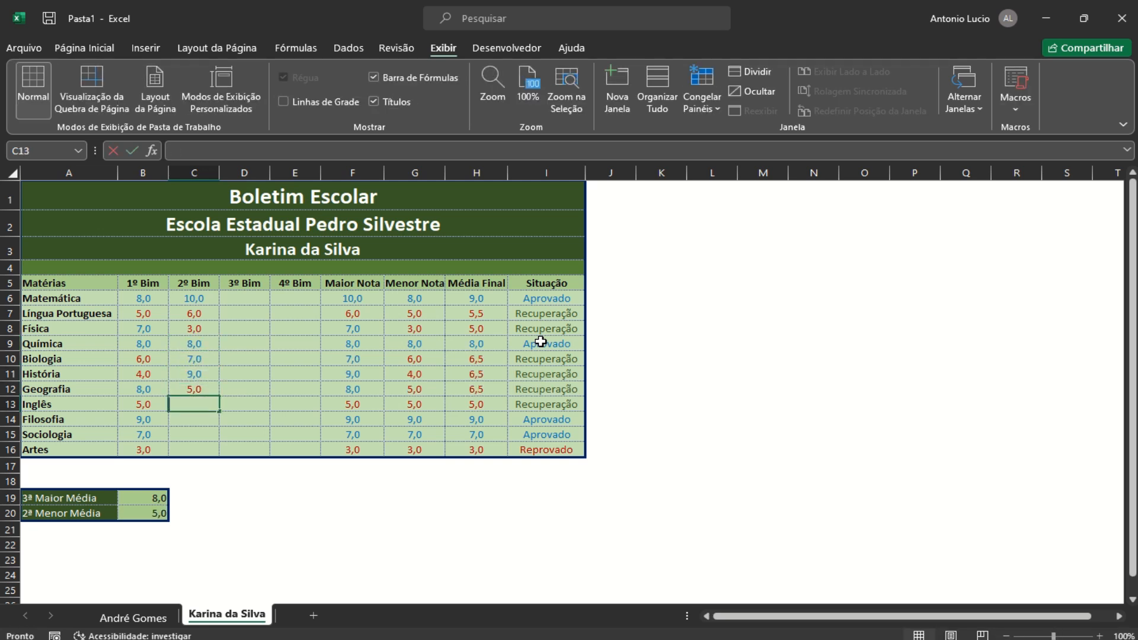
{"action": "type", "text": "4"}
{"action": "key", "text": "Return"}
{"action": "type", "text": "7"}
{"action": "key", "text": "Return"}
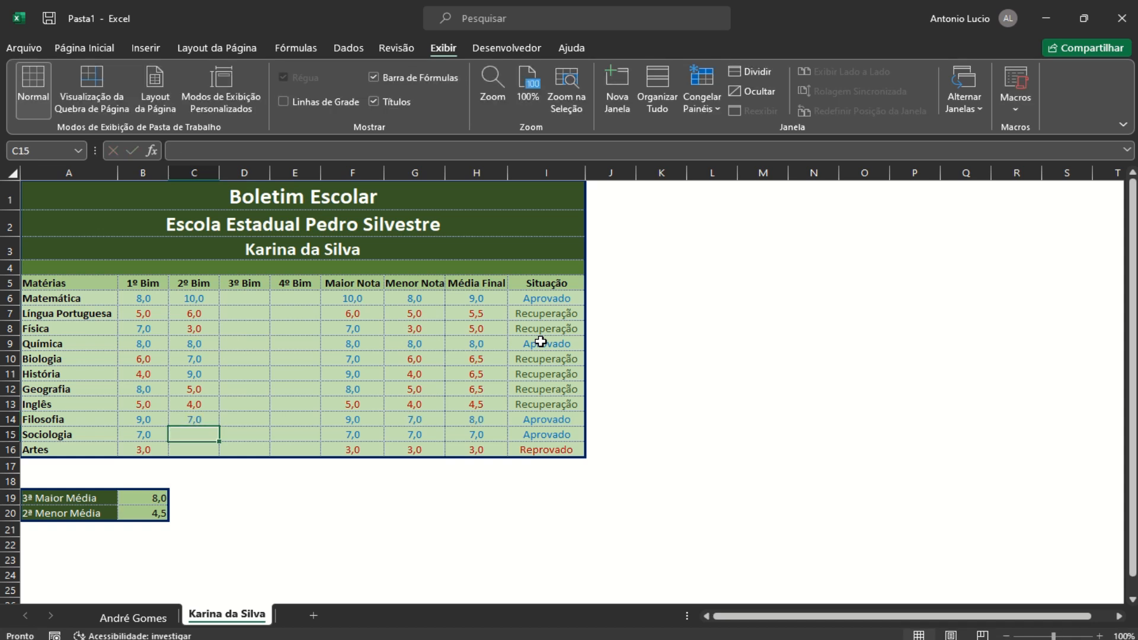
{"action": "type", "text": "3"}
{"action": "key", "text": "Return"}
{"action": "type", "text": "8"}
{"action": "key", "text": "Return"}
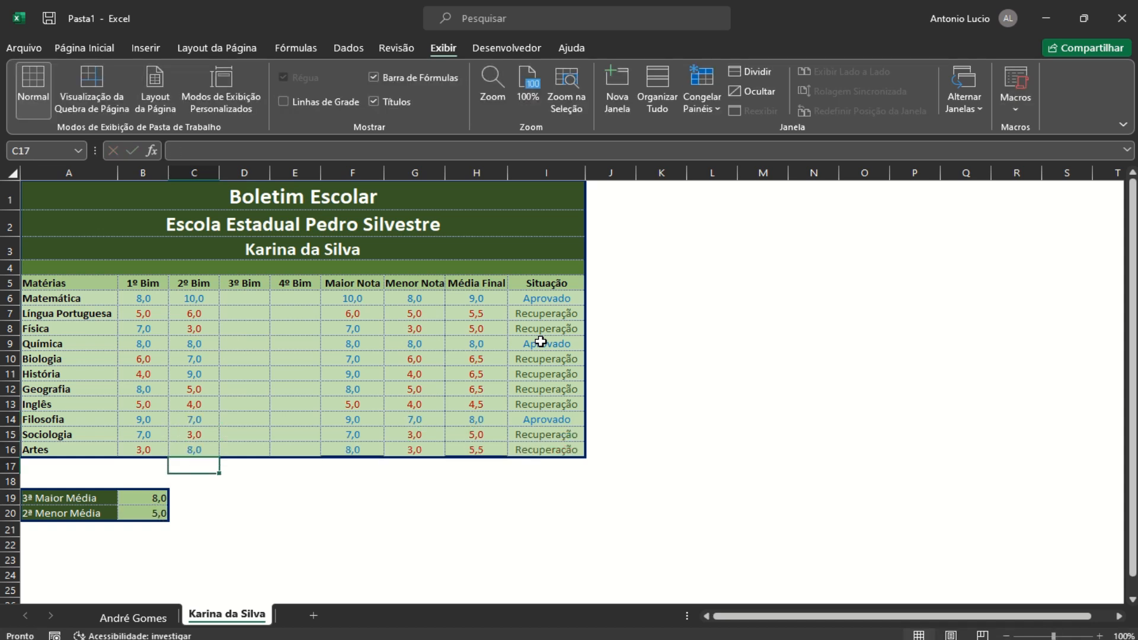
Enter the 3º Bim grades in D6:D16: 6, 3, 8, 7, 9, 4, 6, 8, 9, 8, 8
{"action": "left_click", "coordinate": [251, 298]}
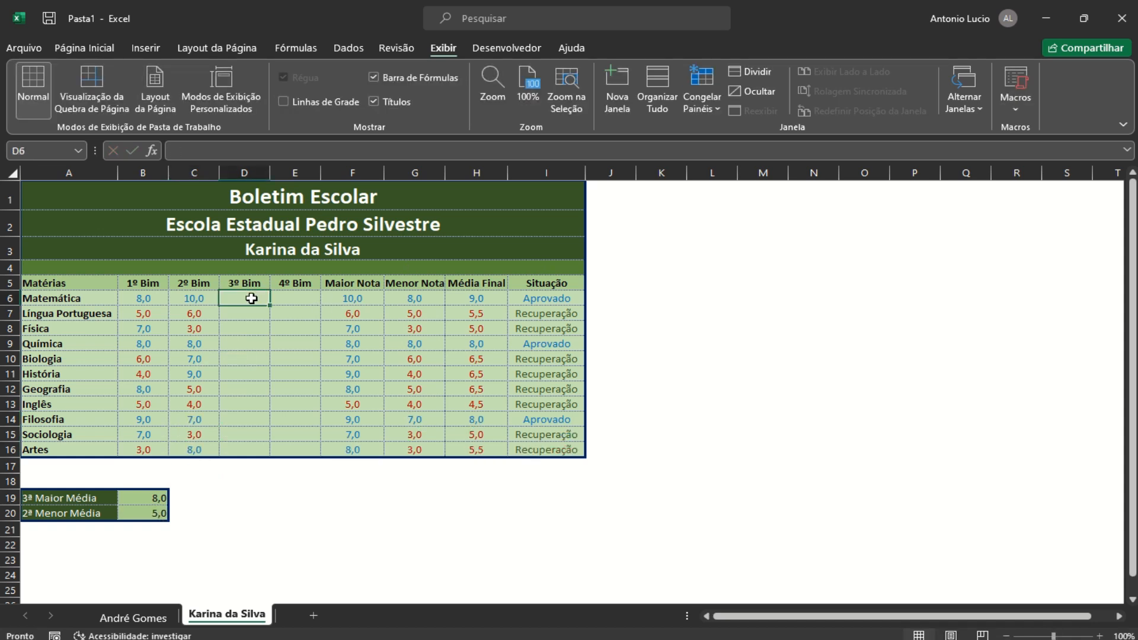
{"action": "type", "text": "6"}
{"action": "key", "text": "Return"}
{"action": "type", "text": "3"}
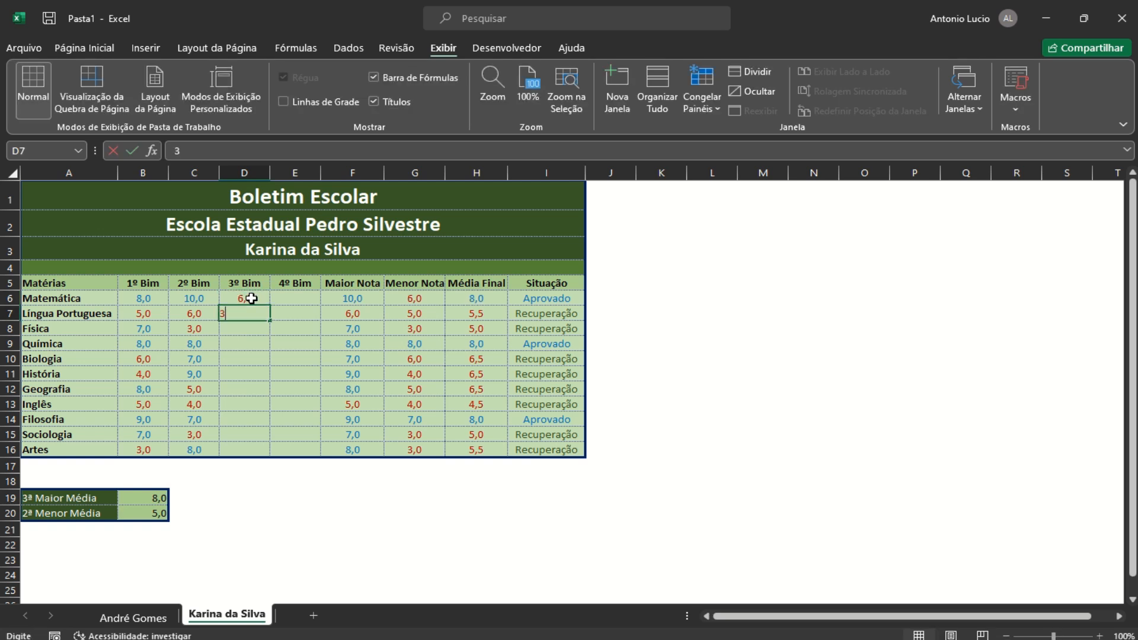
{"action": "key", "text": "Return"}
{"action": "type", "text": "8"}
{"action": "key", "text": "Return"}
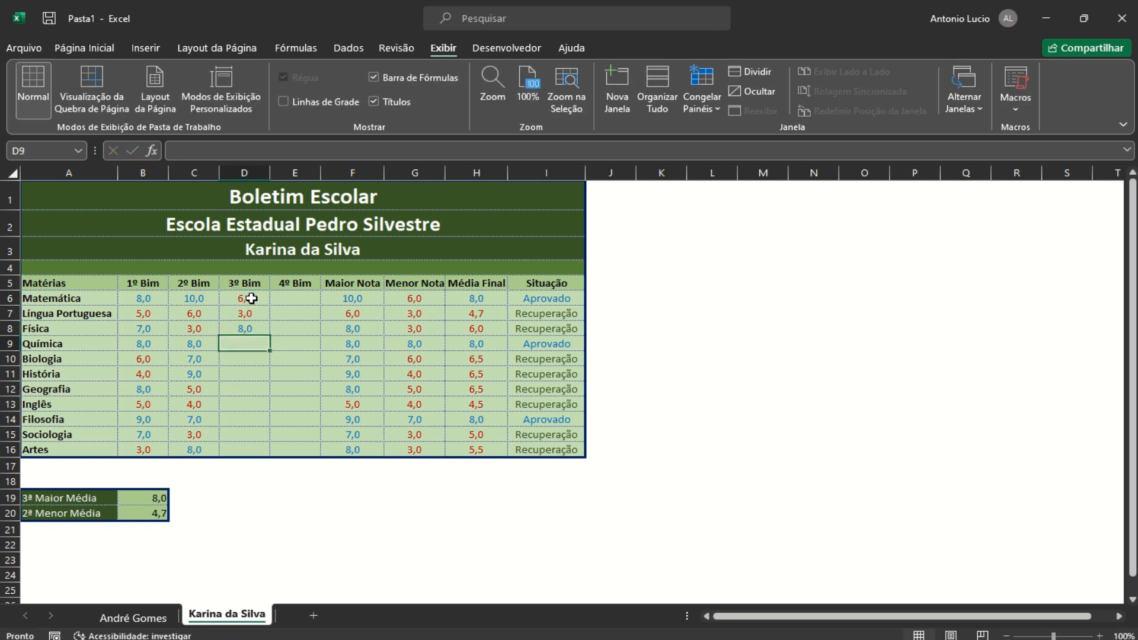
{"action": "type", "text": "7"}
{"action": "key", "text": "Return"}
{"action": "type", "text": "9"}
{"action": "key", "text": "Return"}
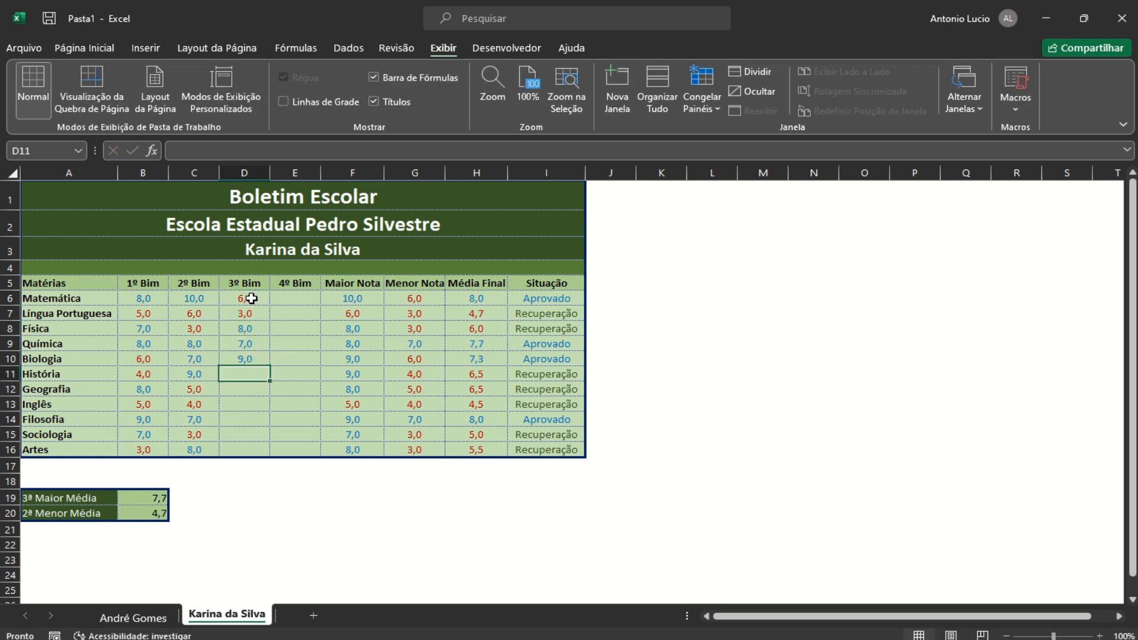
{"action": "type", "text": "4"}
{"action": "key", "text": "Return"}
{"action": "type", "text": "6"}
{"action": "key", "text": "Return"}
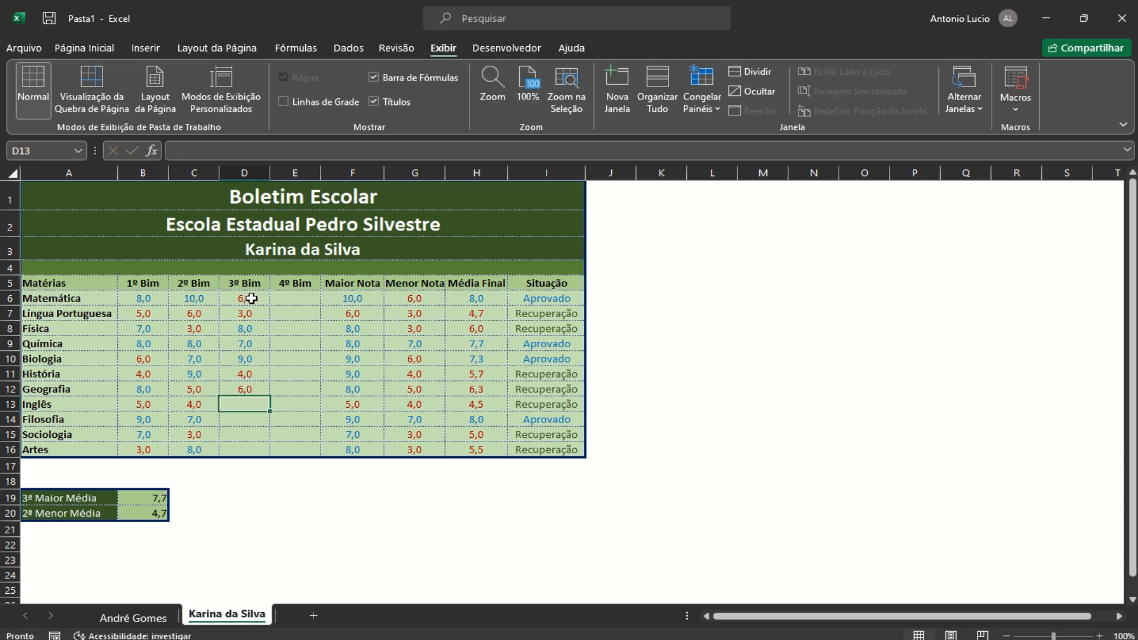
{"action": "type", "text": "8"}
{"action": "key", "text": "Return"}
{"action": "type", "text": "9"}
{"action": "key", "text": "Return"}
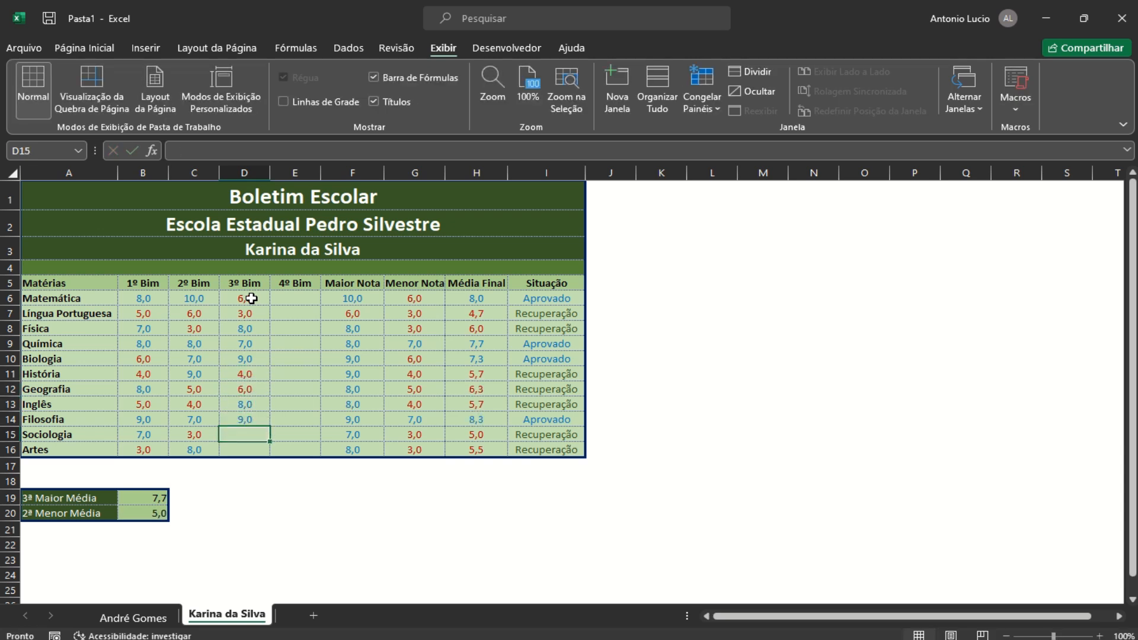
{"action": "type", "text": "8"}
{"action": "key", "text": "Return"}
{"action": "type", "text": "8"}
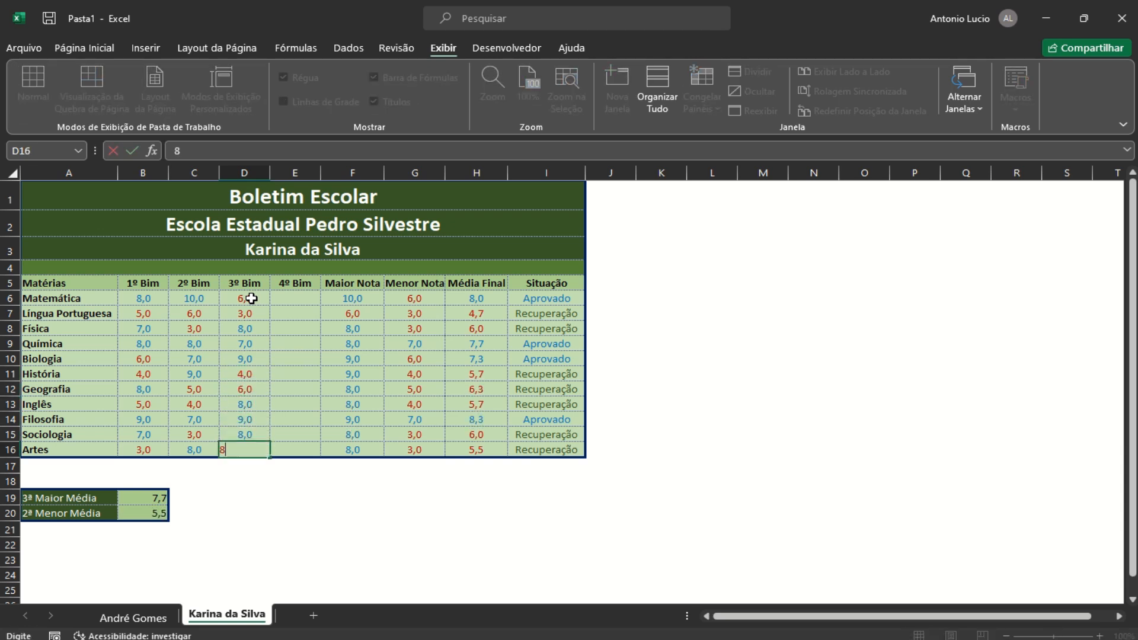
{"action": "key", "text": "Return"}
Enter the 4º Bim grades in E6:E16: 7, 9, 3, 3, 9, 5, 3, 7, 8, 9, 5
{"action": "left_click", "coordinate": [279, 298]}
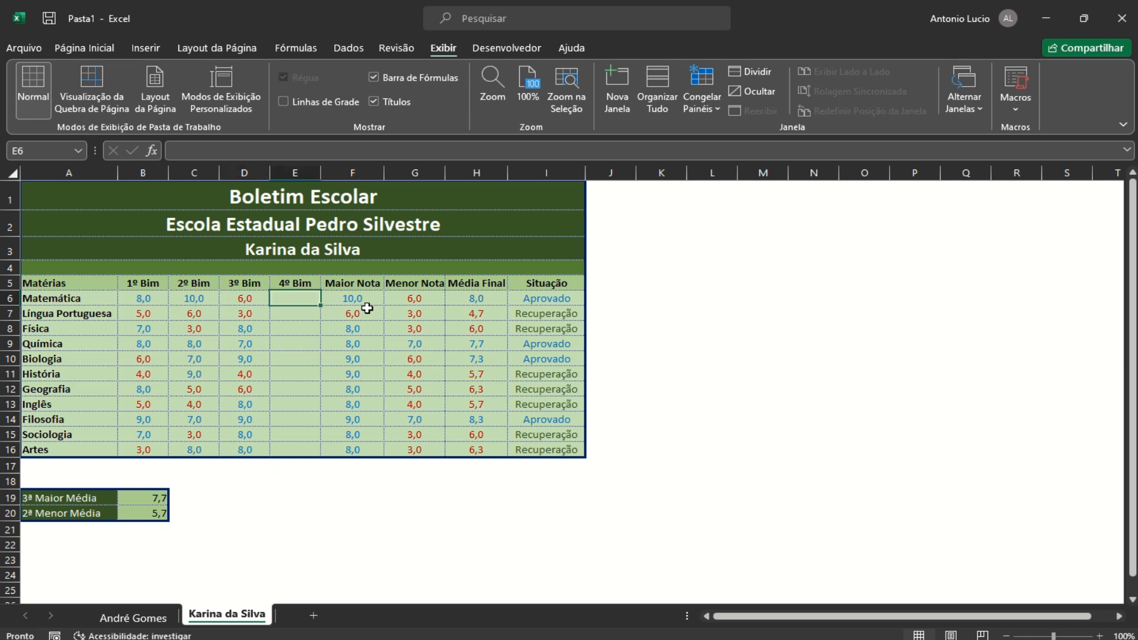
{"action": "type", "text": "7"}
{"action": "key", "text": "Return"}
{"action": "type", "text": "9"}
{"action": "key", "text": "Return"}
{"action": "type", "text": "3"}
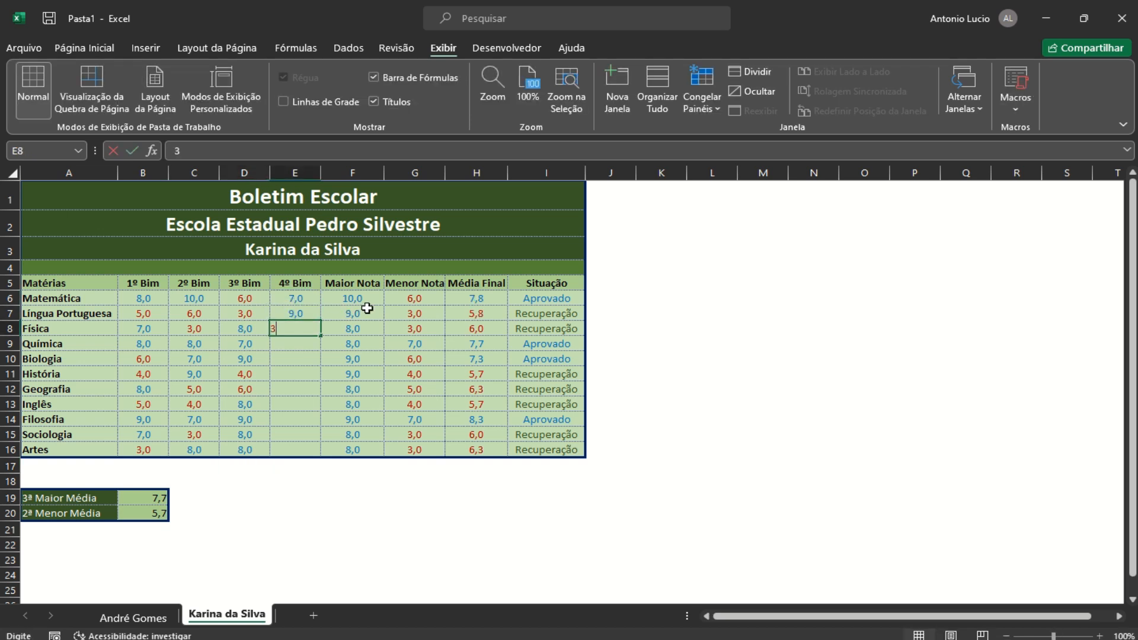
{"action": "key", "text": "Return"}
{"action": "type", "text": "3"}
{"action": "key", "text": "Return"}
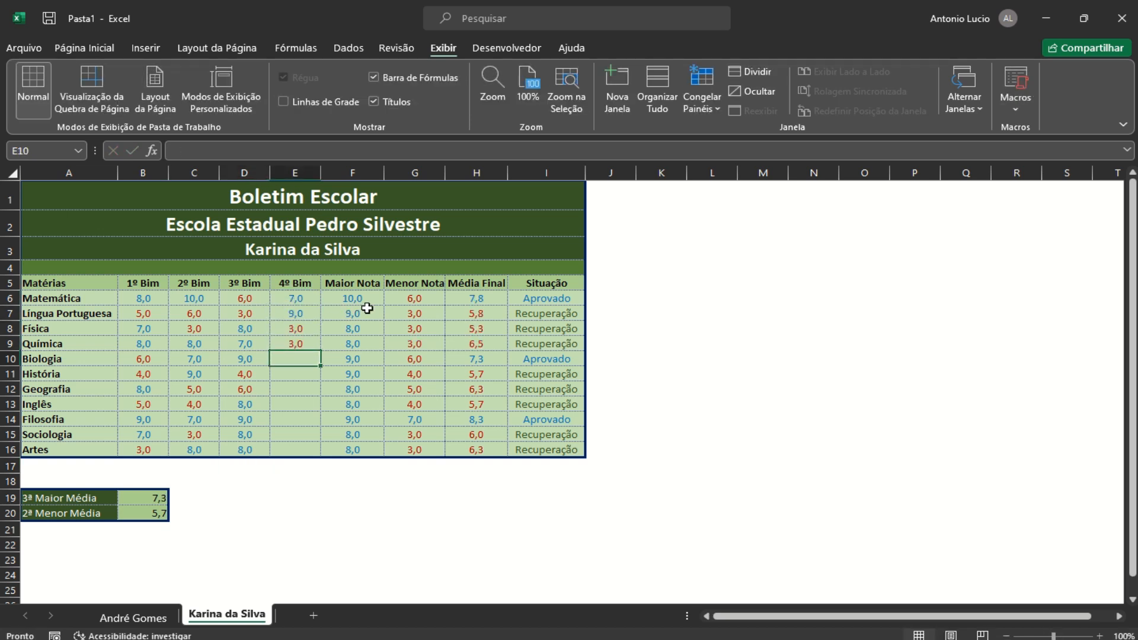
{"action": "type", "text": "9"}
{"action": "key", "text": "Return"}
{"action": "type", "text": "5"}
{"action": "key", "text": "Return"}
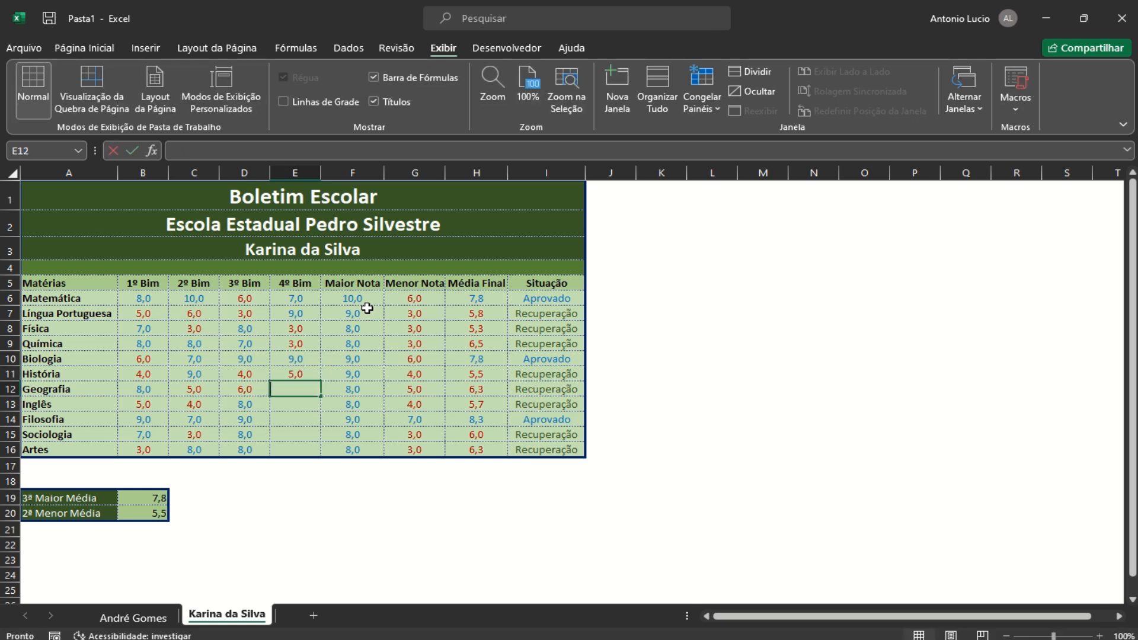
{"action": "type", "text": "3"}
{"action": "key", "text": "Return"}
{"action": "type", "text": "7"}
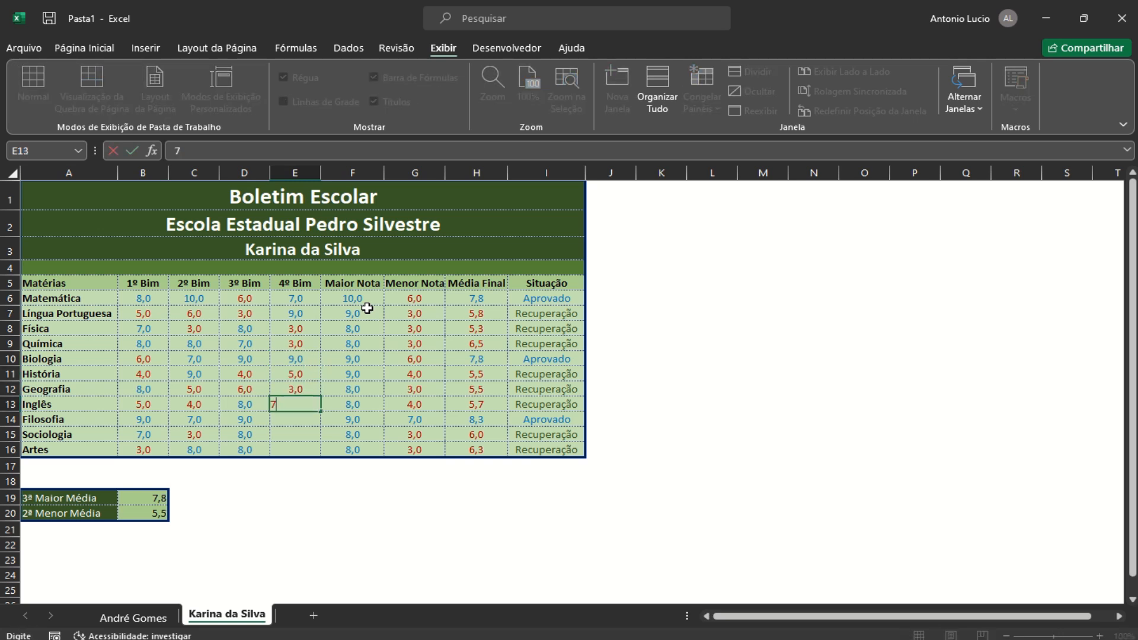
{"action": "key", "text": "Return"}
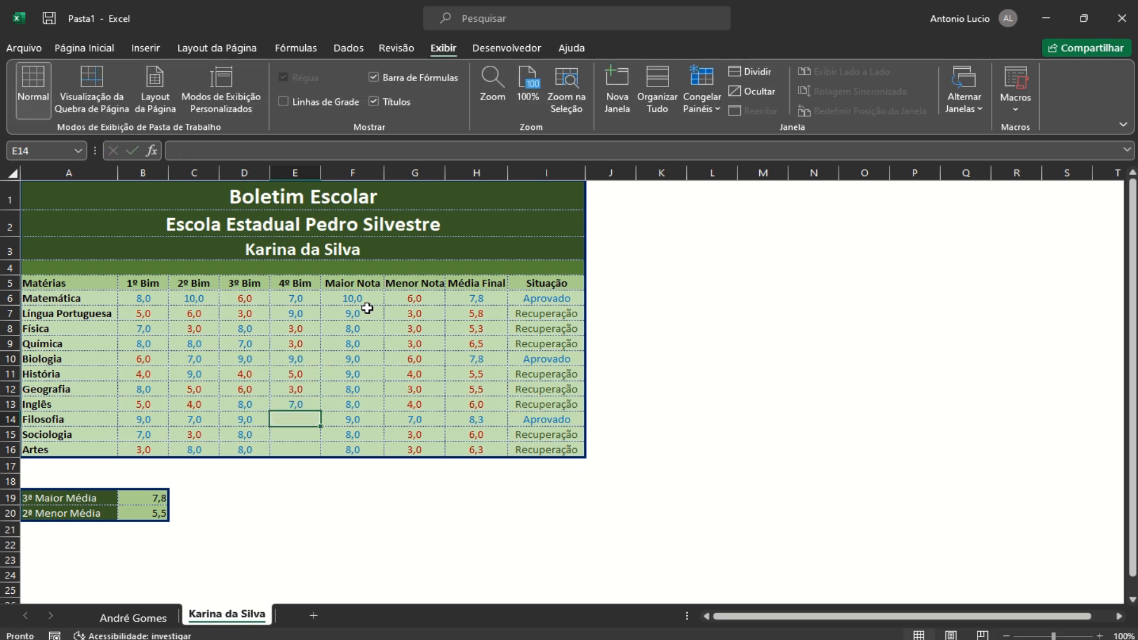
{"action": "type", "text": "8"}
{"action": "key", "text": "Return"}
{"action": "type", "text": "9"}
{"action": "key", "text": "ctrl+Return"}
{"action": "key", "text": "Return"}
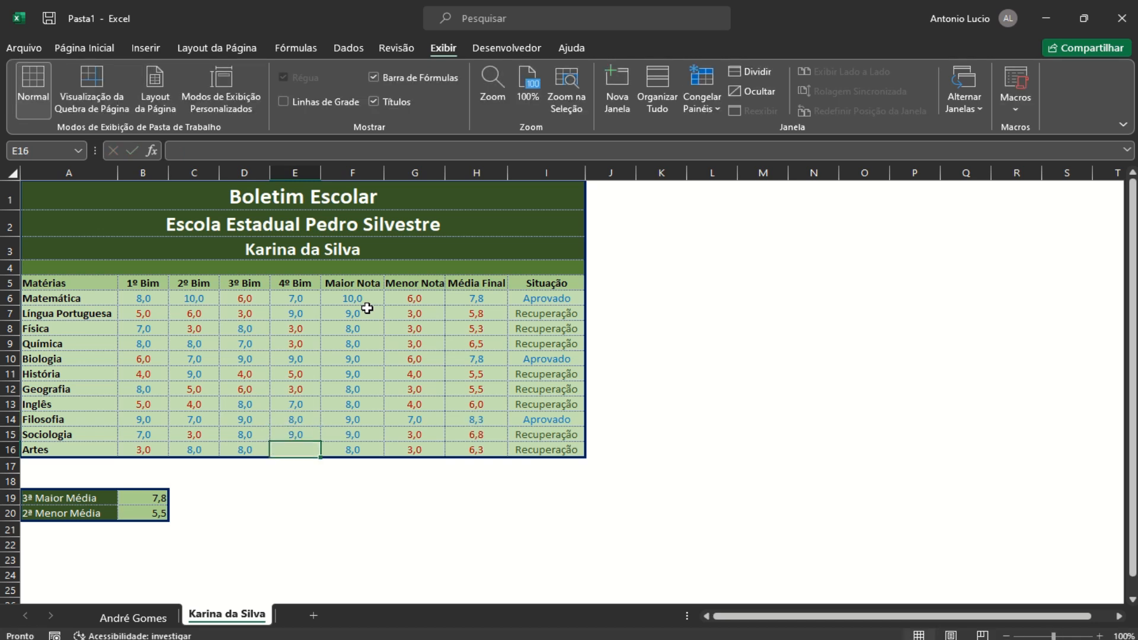
{"action": "type", "text": "5"}
{"action": "key", "text": "Return"}
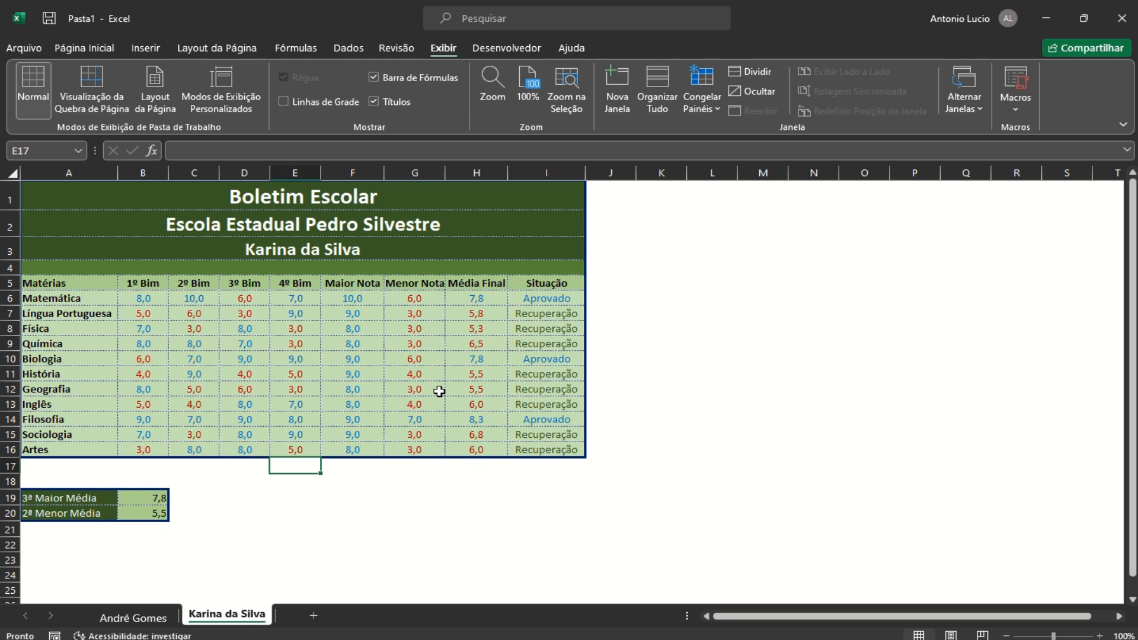
Deselect the filled table and return to the first student's report card sheet
{"action": "left_click", "coordinate": [451, 486]}
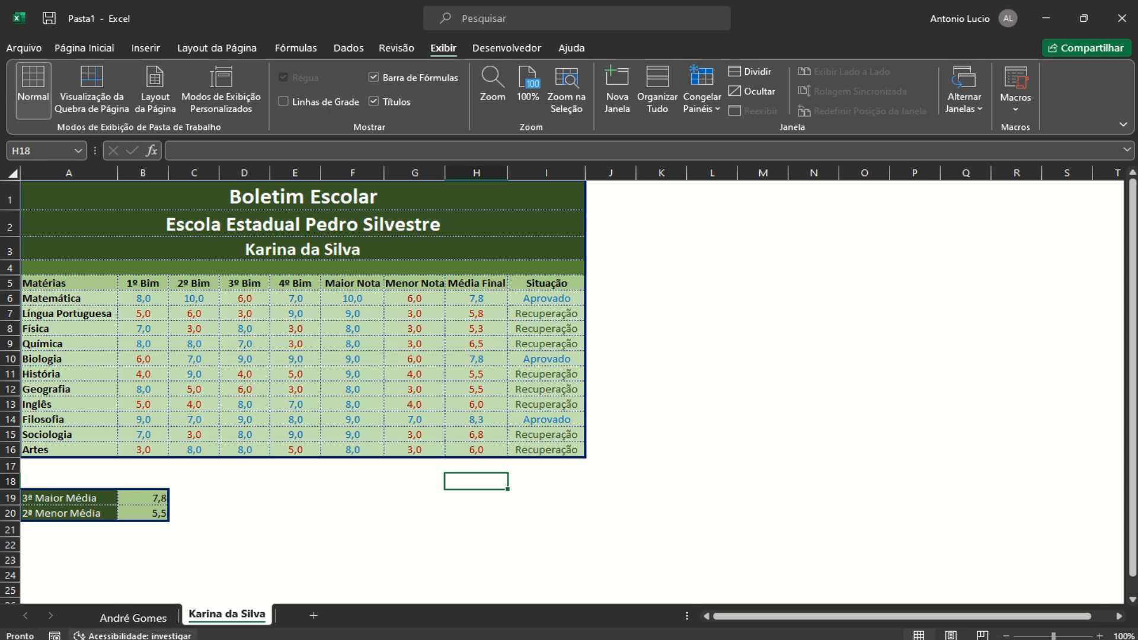
{"action": "left_click", "coordinate": [133, 619]}
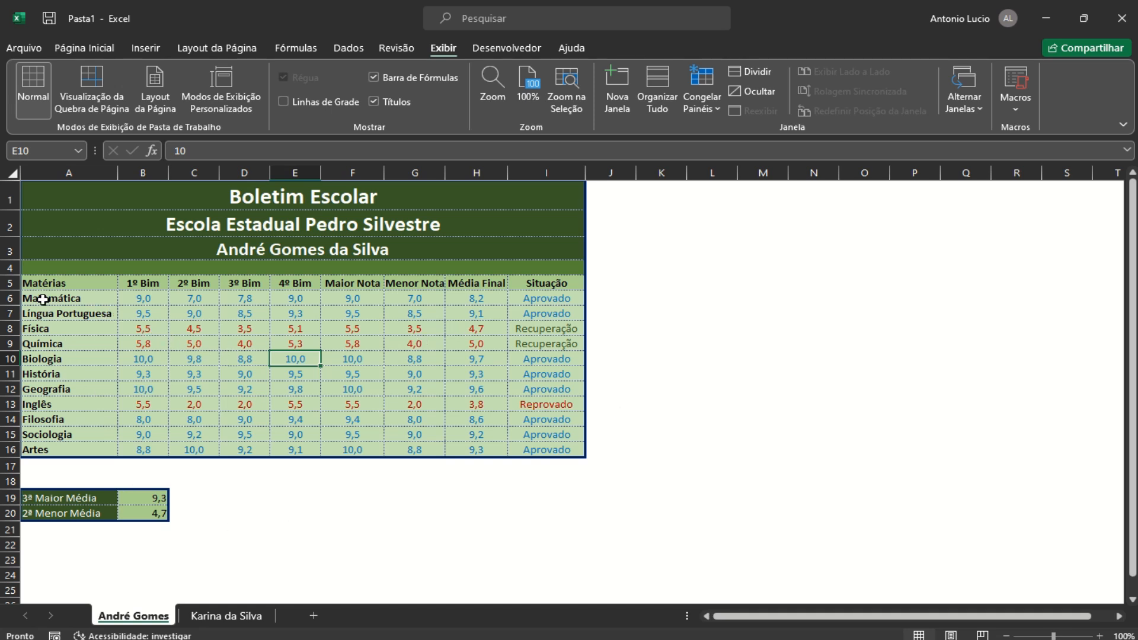
Select subject names A6:A16 plus Média Final values H6:H16 as chart data
{"action": "left_click_drag", "start_coordinate": [49, 299], "coordinate": [56, 449]}
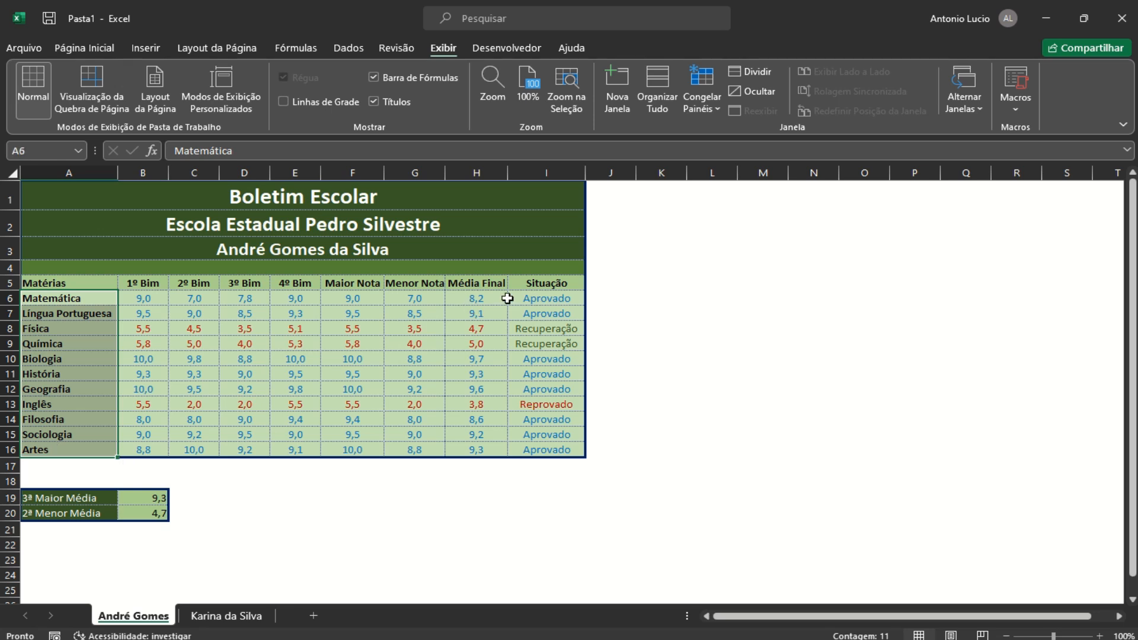
{"action": "left_click_drag", "start_coordinate": [481, 298], "coordinate": [487, 443], "text": "ctrl"}
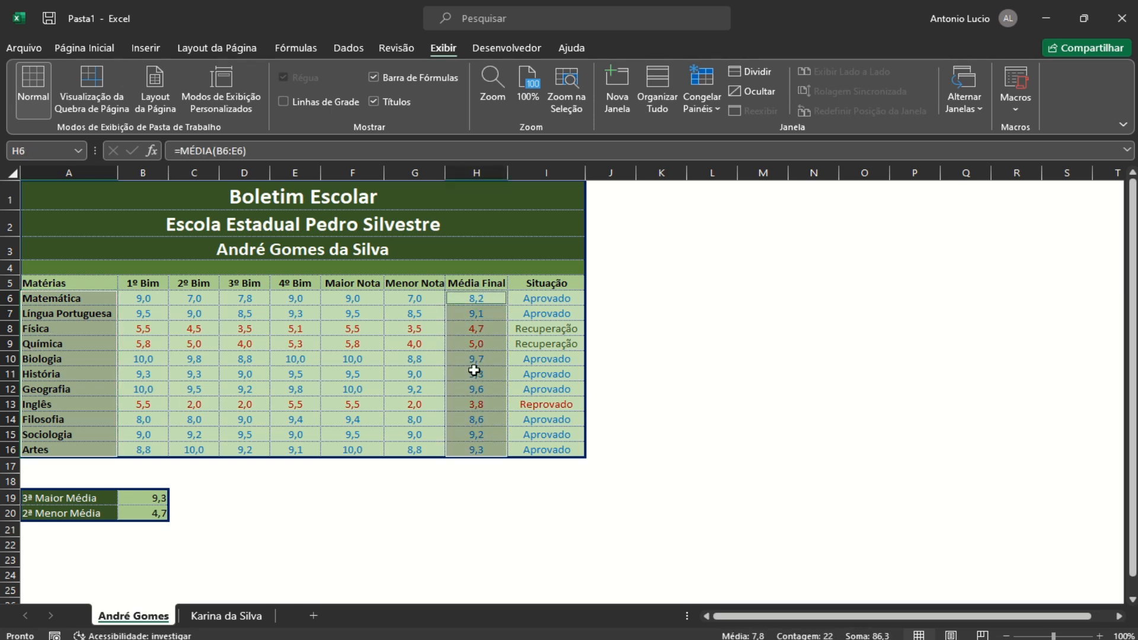
{"action": "left_click", "coordinate": [145, 48]}
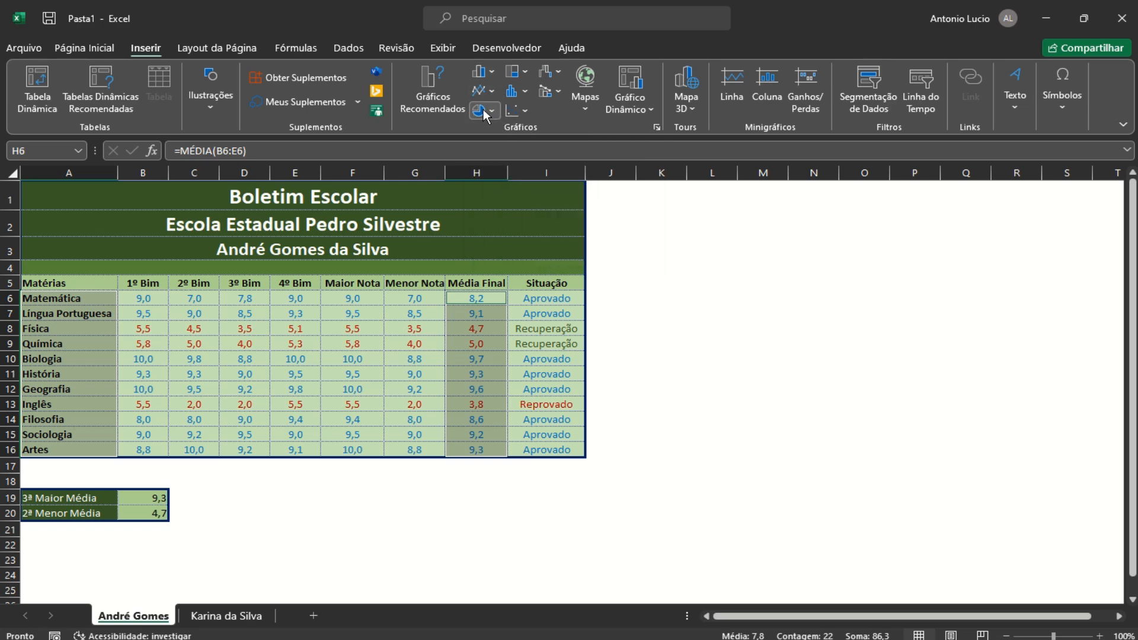
Insert a Pizza 3D chart of the selection and drag it to the right of the table
{"action": "left_click", "coordinate": [491, 110]}
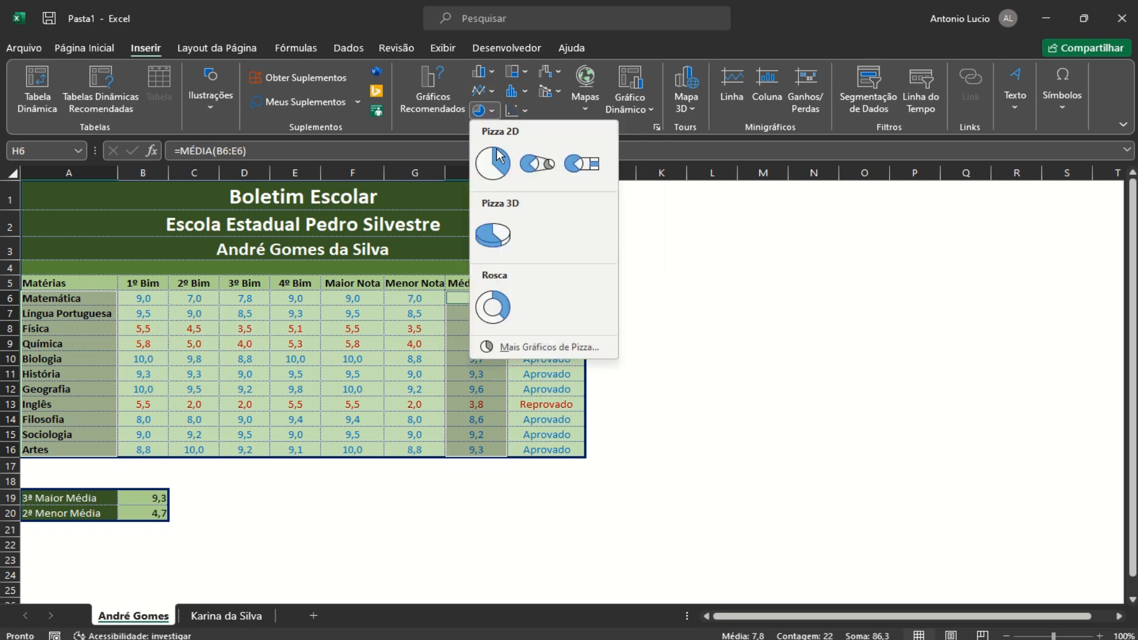
{"action": "left_click", "coordinate": [501, 238]}
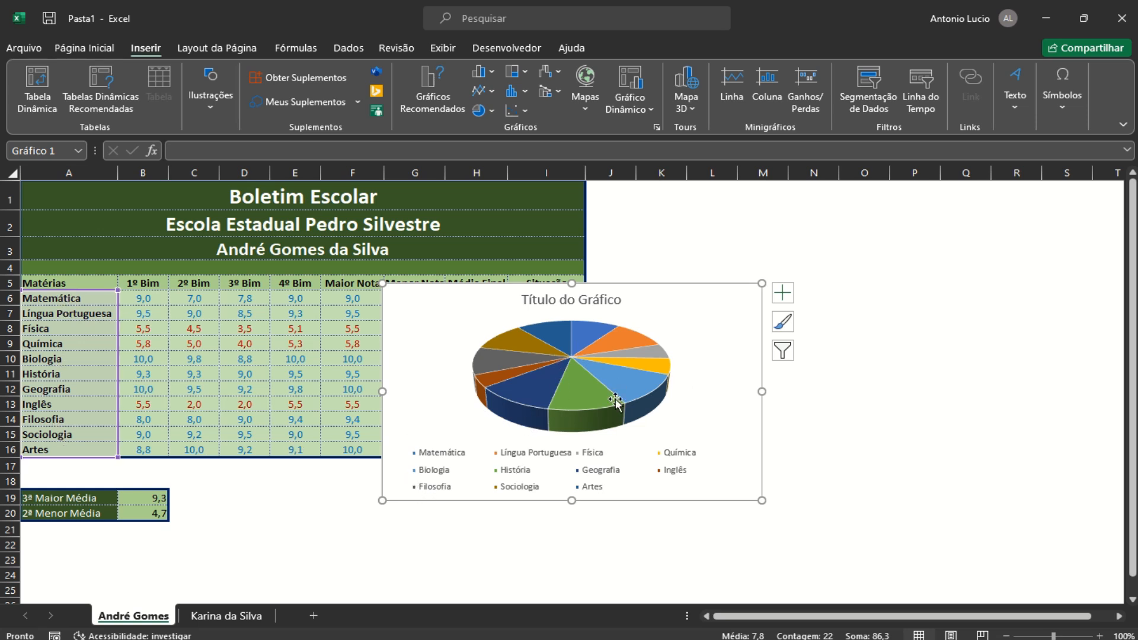
{"action": "left_click_drag", "start_coordinate": [710, 283], "coordinate": [883, 196]}
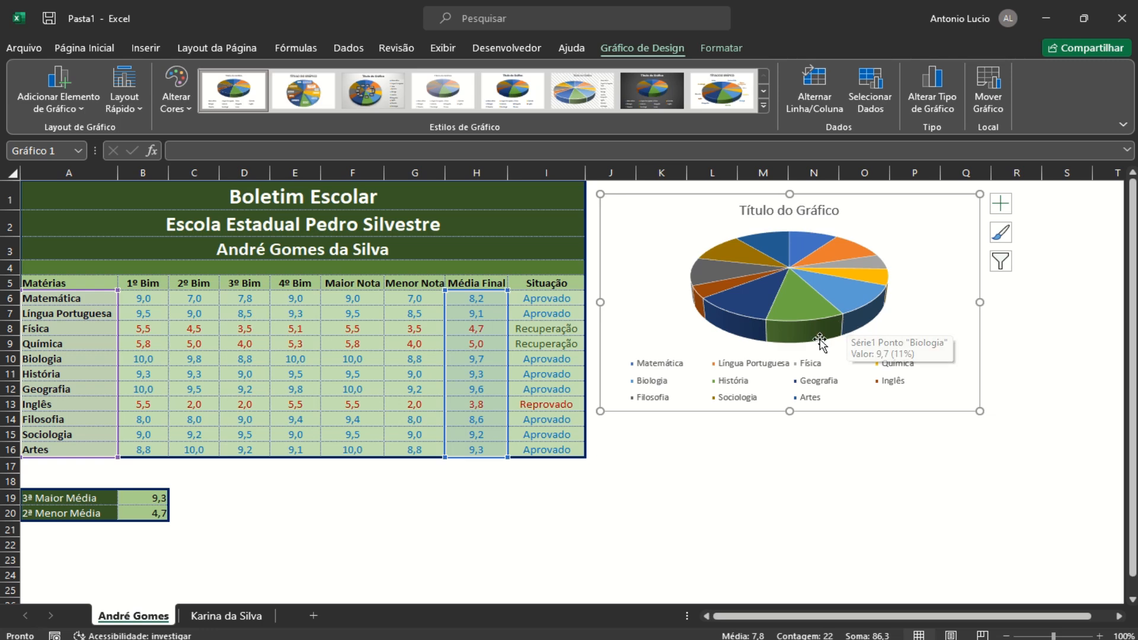
Move the pie chart to a new chart sheet with Mover Gráfico > Nova planilha
{"action": "left_click", "coordinate": [995, 113]}
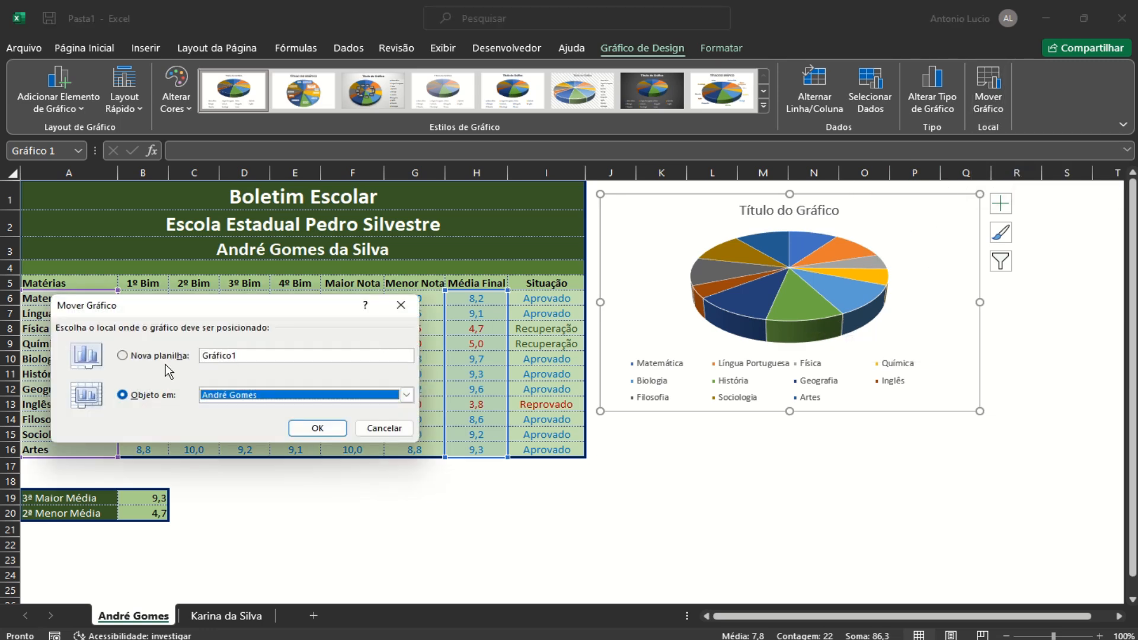
{"action": "left_click", "coordinate": [149, 358]}
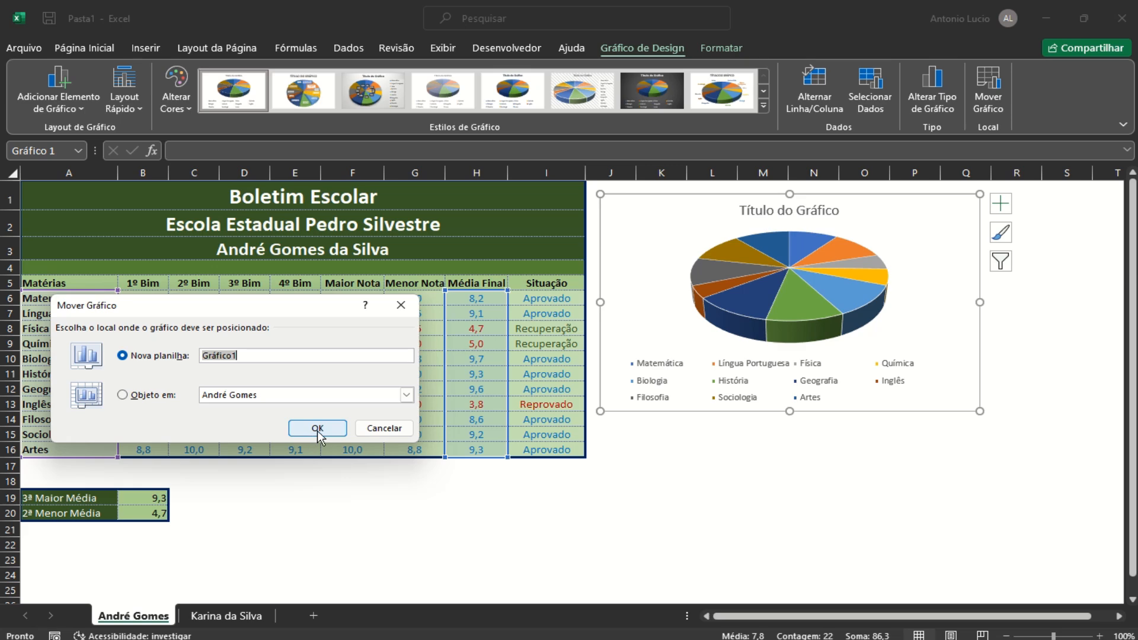
{"action": "left_click", "coordinate": [318, 431]}
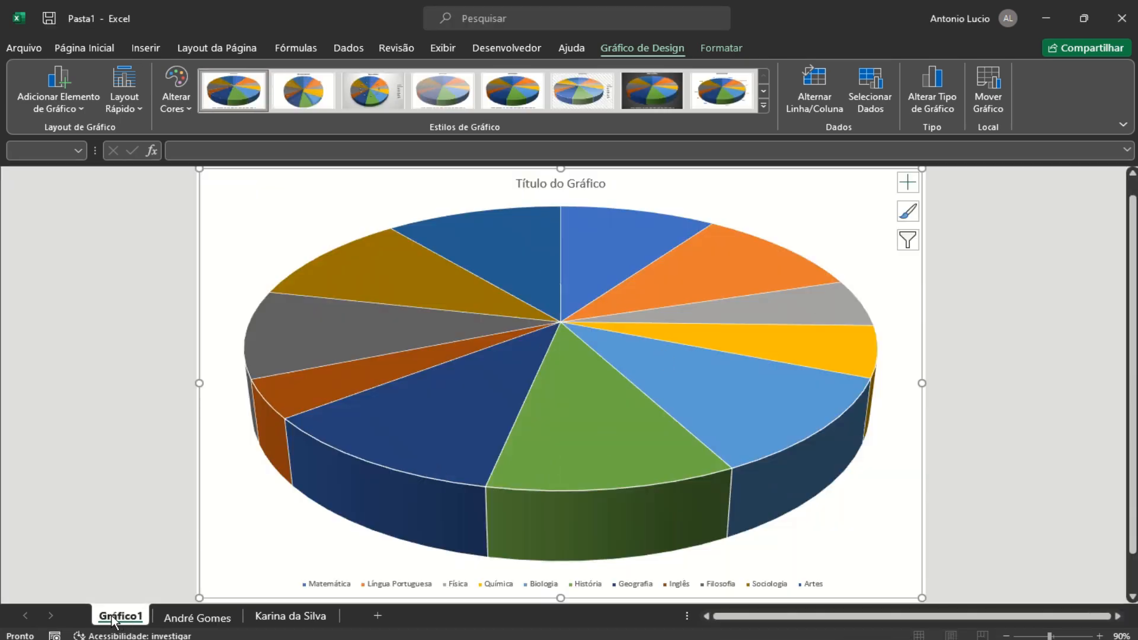
Place the Gráfico1 sheet tab between the two student report card tabs
{"action": "left_click", "coordinate": [192, 617]}
{"action": "left_click", "coordinate": [119, 616]}
{"action": "left_click_drag", "start_coordinate": [122, 619], "coordinate": [243, 618]}
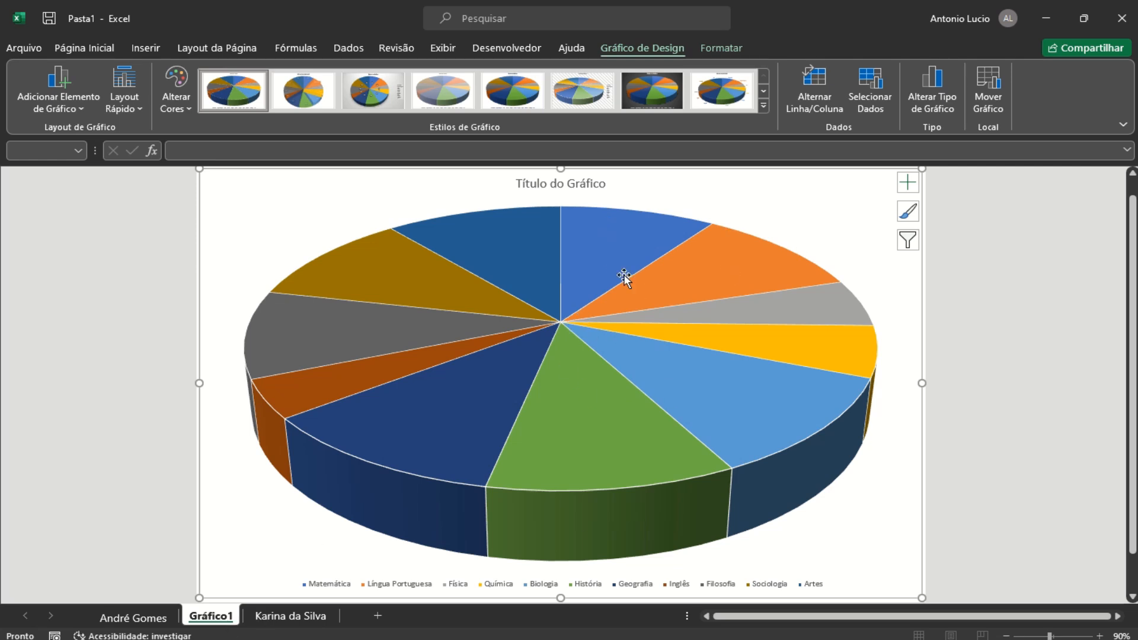
Edit the chart title, removing 'Título do' and adding 'de Médias' after Gráfico
{"action": "left_click", "coordinate": [574, 184]}
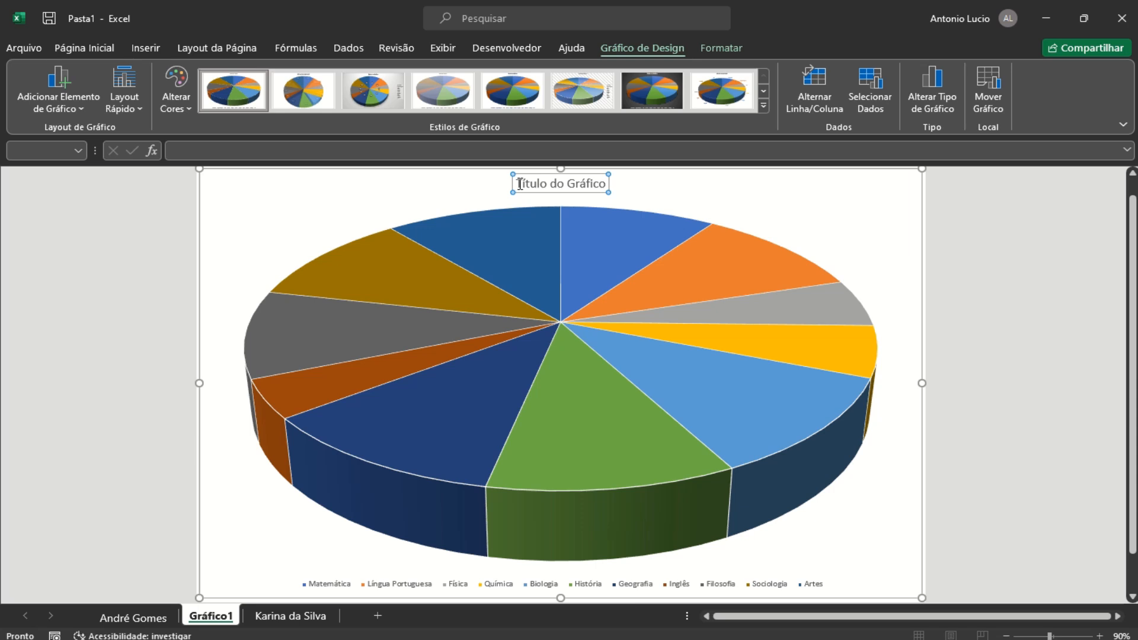
{"action": "left_click_drag", "start_coordinate": [520, 183], "coordinate": [616, 183]}
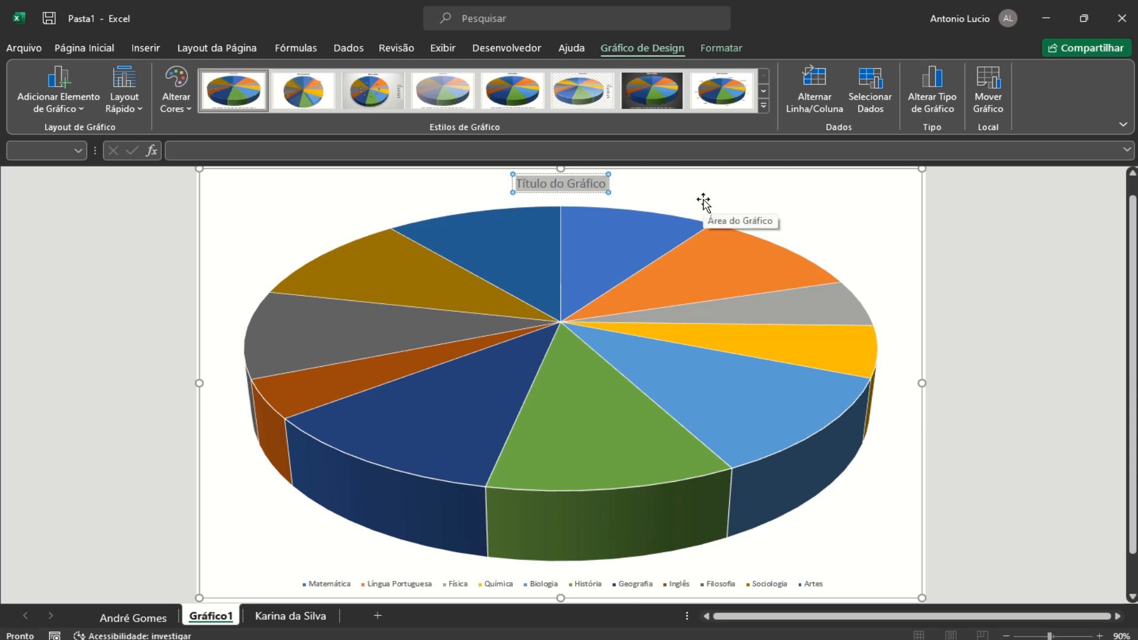
{"action": "left_click", "coordinate": [565, 183]}
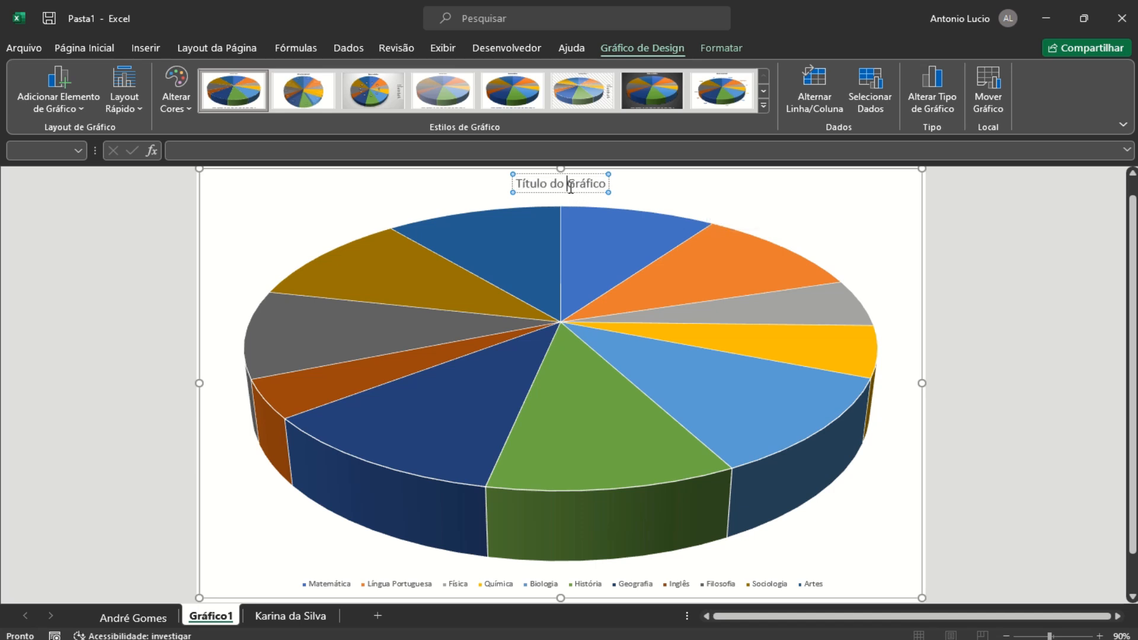
{"action": "key", "text": "BackSpace"}
{"action": "key", "text": "BackSpace"}
{"action": "key", "text": "BackSpace"}
{"action": "key", "text": "BackSpace"}
{"action": "key", "text": "BackSpace"}
{"action": "key", "text": "BackSpace"}
{"action": "key", "text": "BackSpace"}
{"action": "key", "text": "BackSpace"}
{"action": "key", "text": "BackSpace"}
{"action": "key", "text": "BackSpace"}
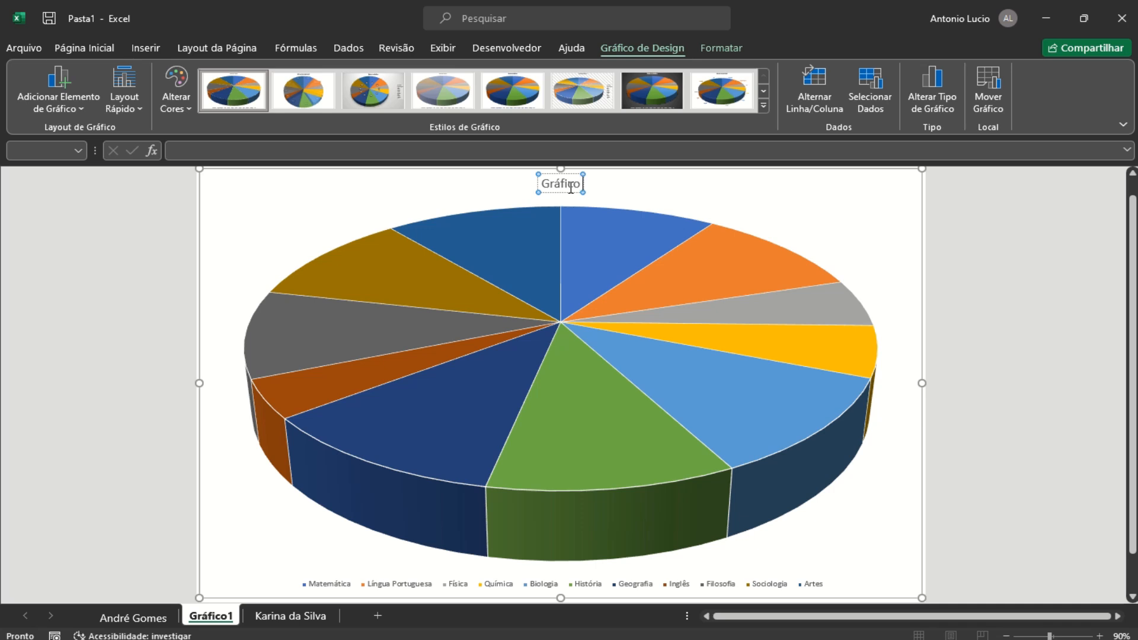
{"action": "type", "text": "de M"}
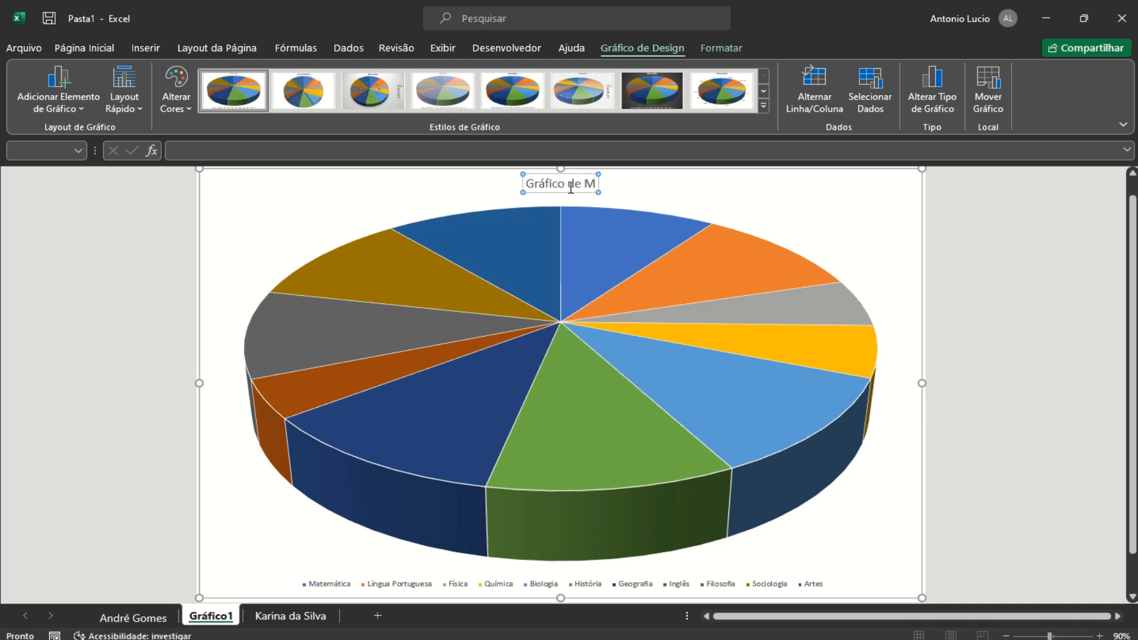
{"action": "type", "text": "édias"}
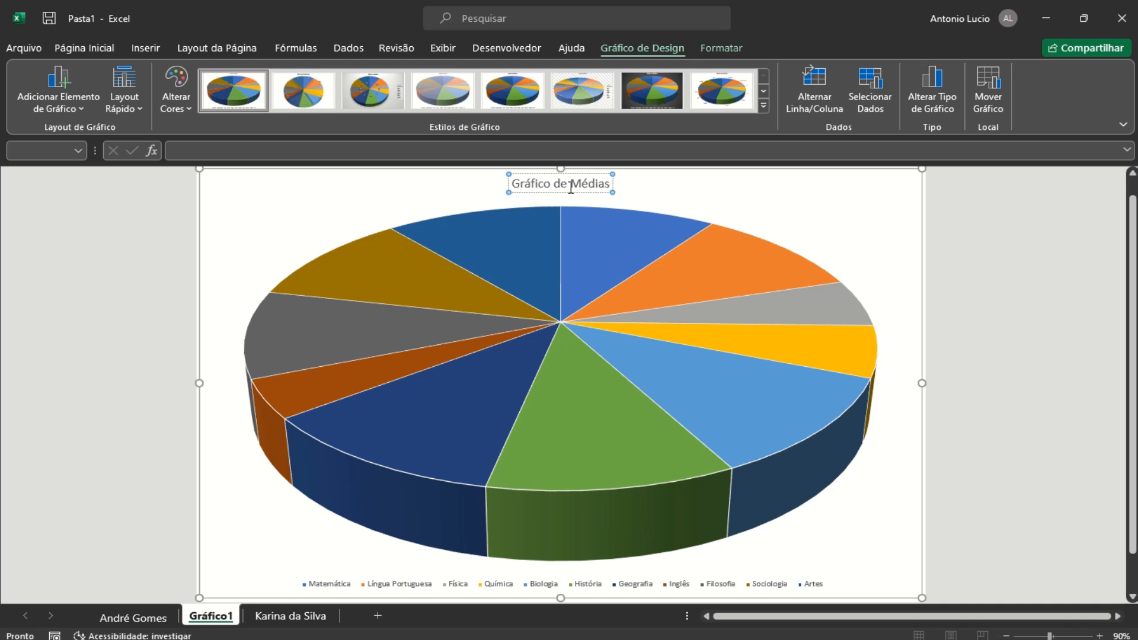
Tick Rótulos de Dados in Elementos do Gráfico to label each slice with its average
{"action": "left_click", "coordinate": [561, 361]}
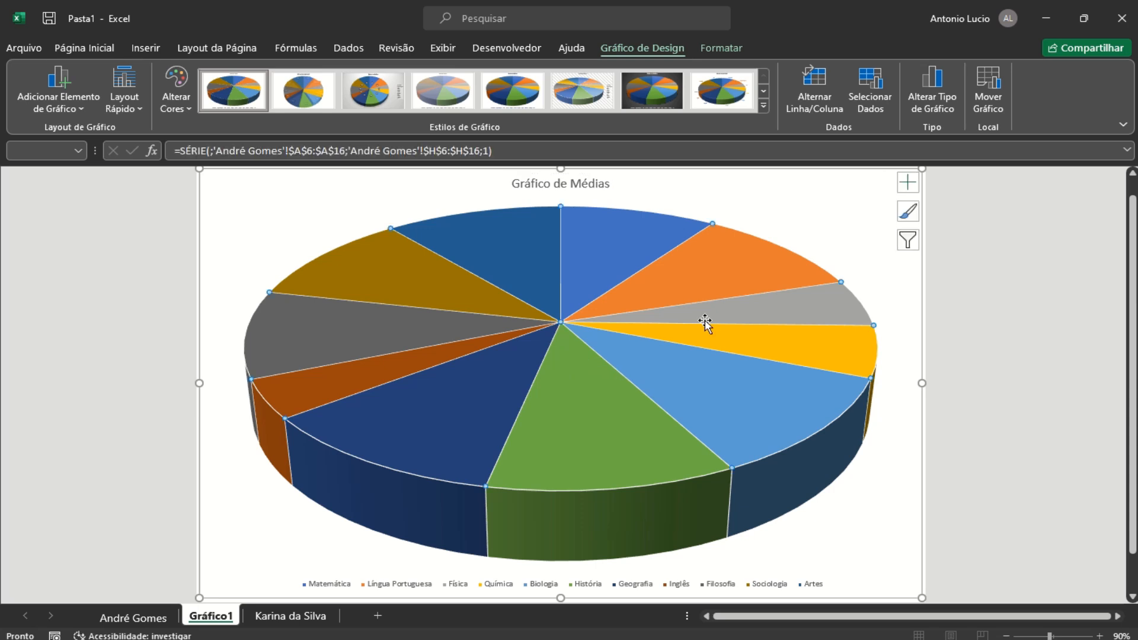
{"action": "left_click", "coordinate": [911, 191]}
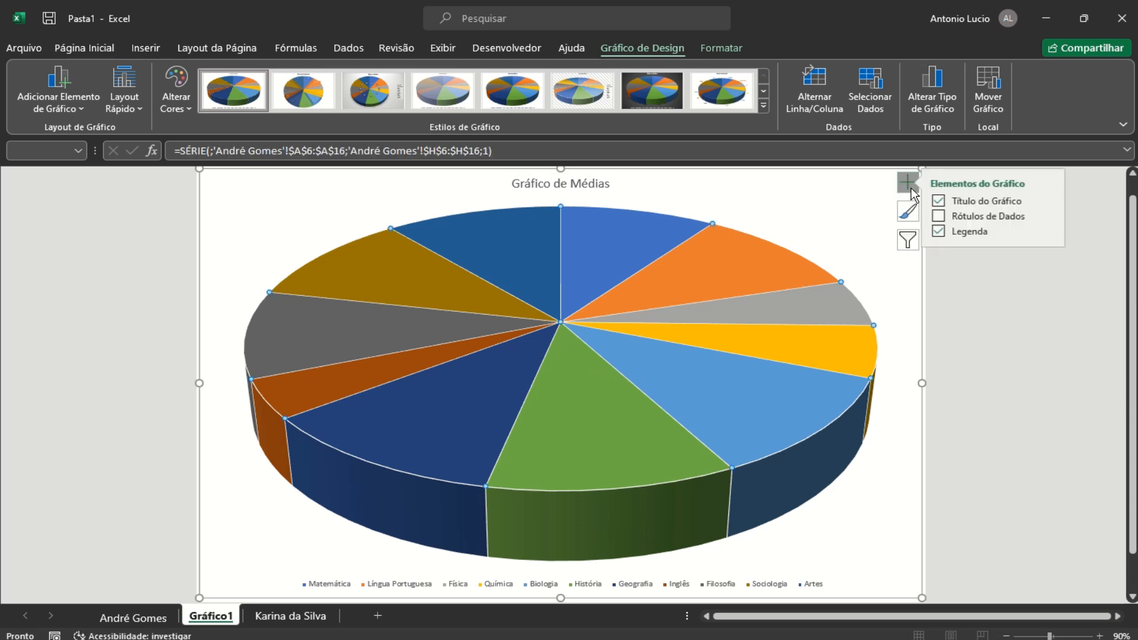
{"action": "left_click", "coordinate": [943, 216]}
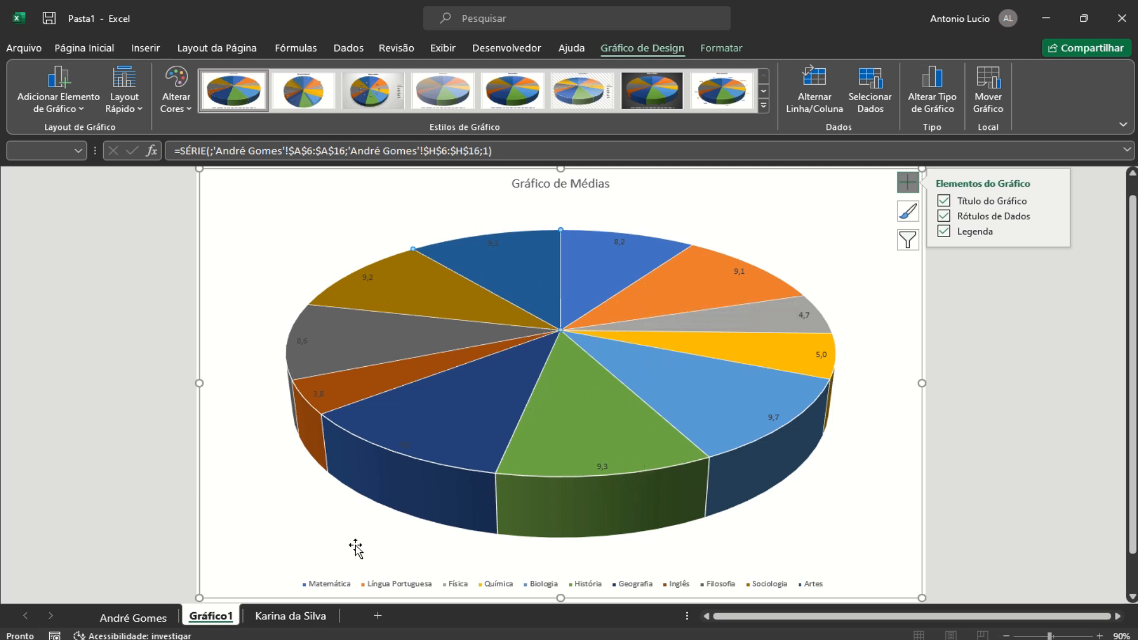
{"action": "left_click", "coordinate": [124, 108]}
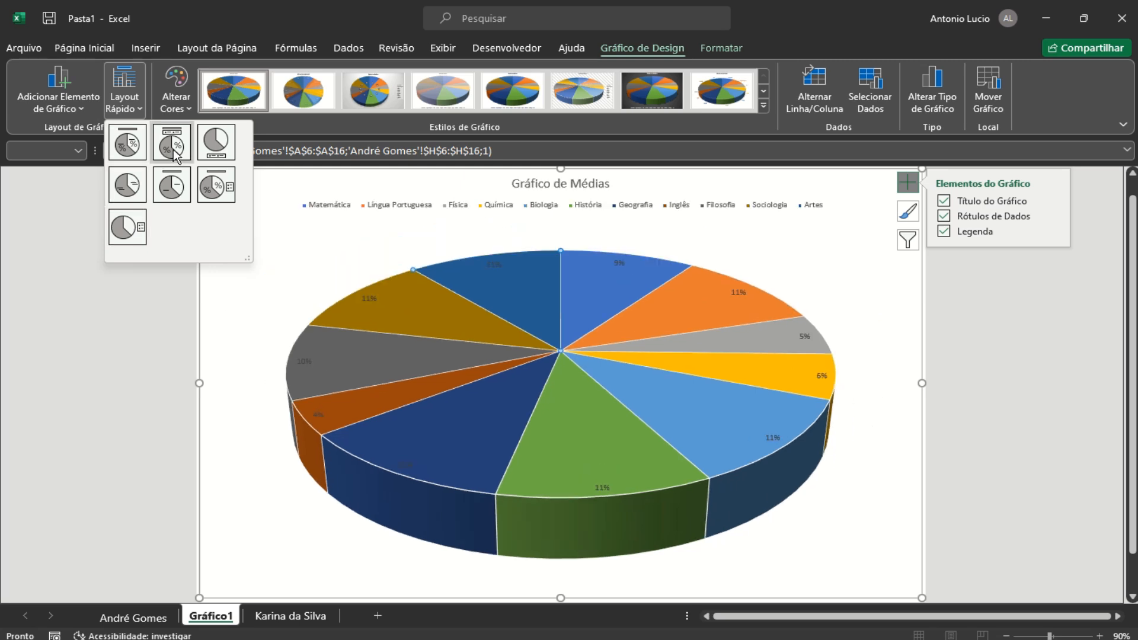
Apply the quick layout with subject and value labels, and set label font to 14 pt
{"action": "left_click", "coordinate": [138, 185]}
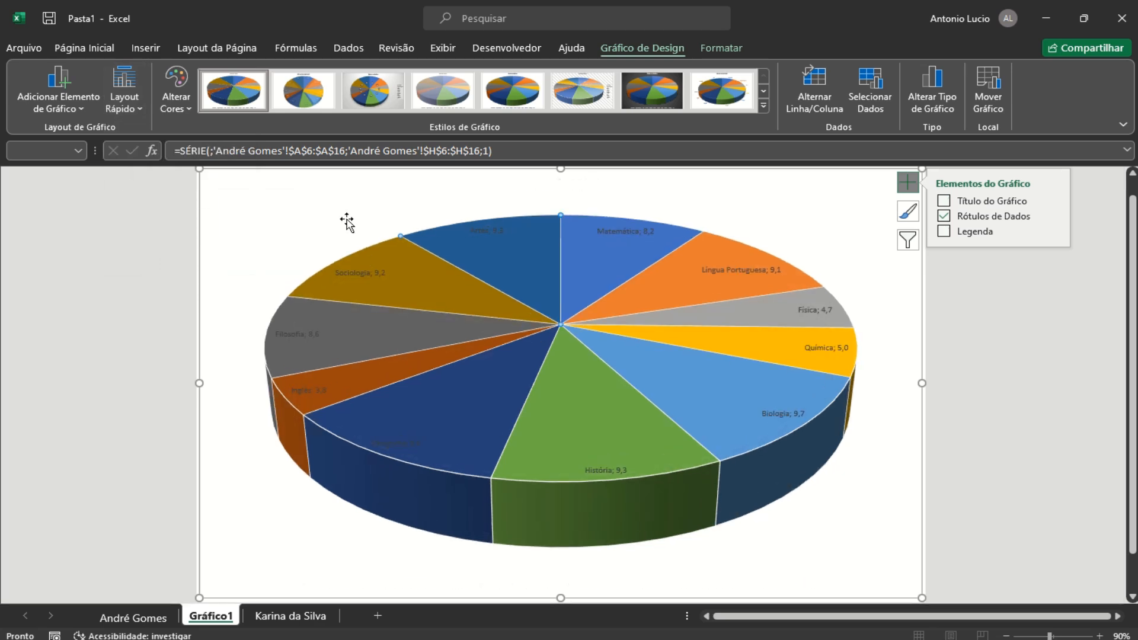
{"action": "left_click", "coordinate": [601, 470]}
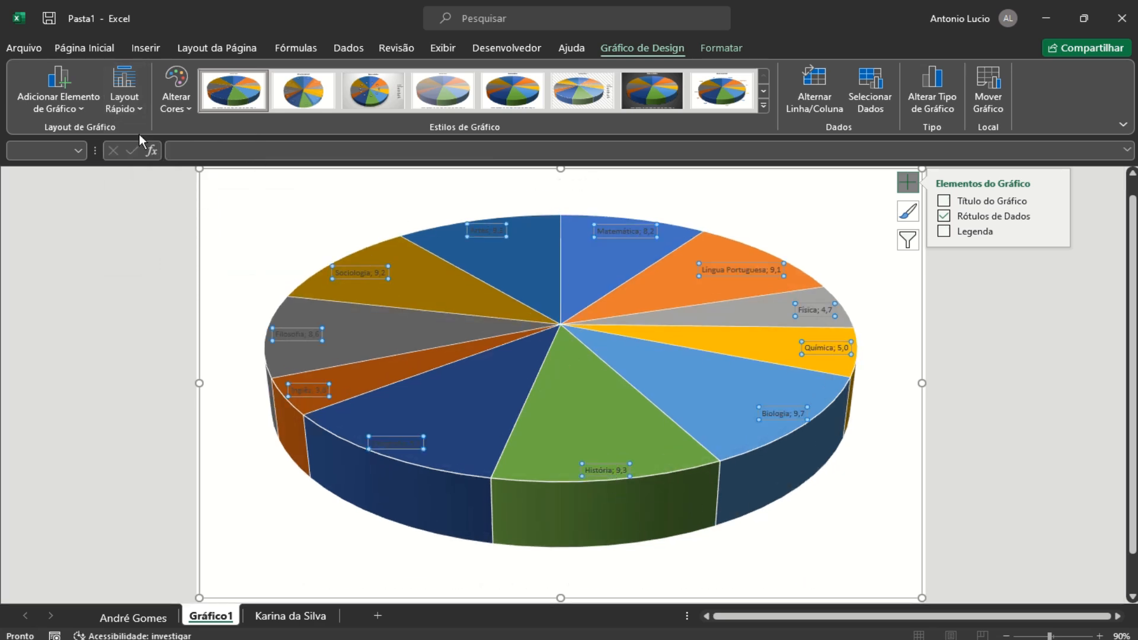
{"action": "left_click", "coordinate": [73, 41]}
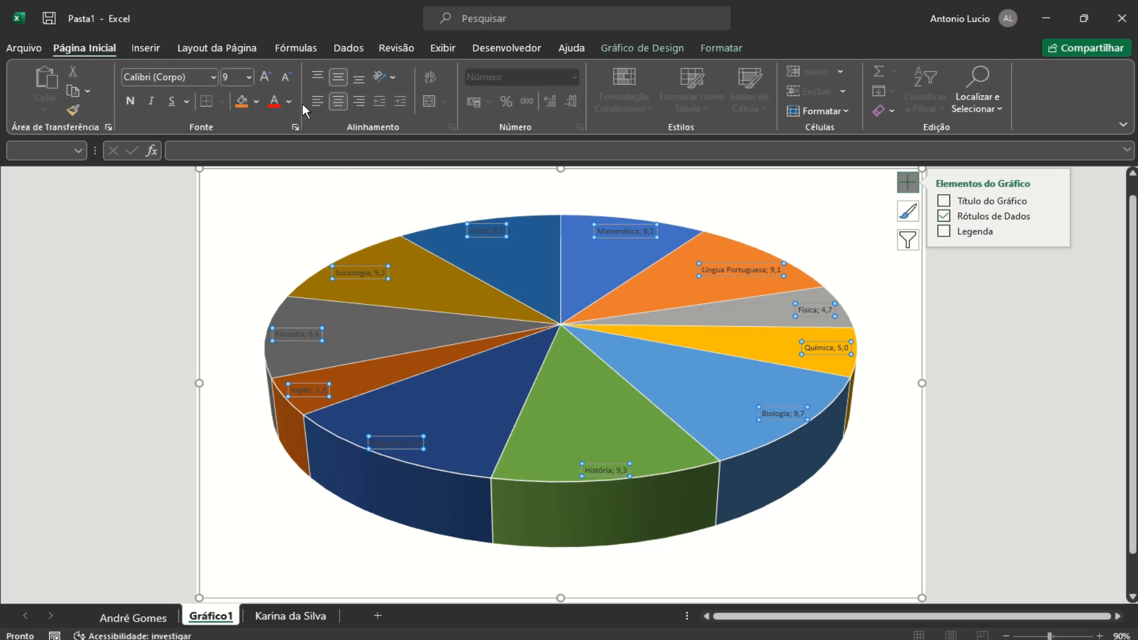
{"action": "left_click", "coordinate": [267, 83]}
{"action": "left_click", "coordinate": [266, 83]}
{"action": "left_click", "coordinate": [266, 83]}
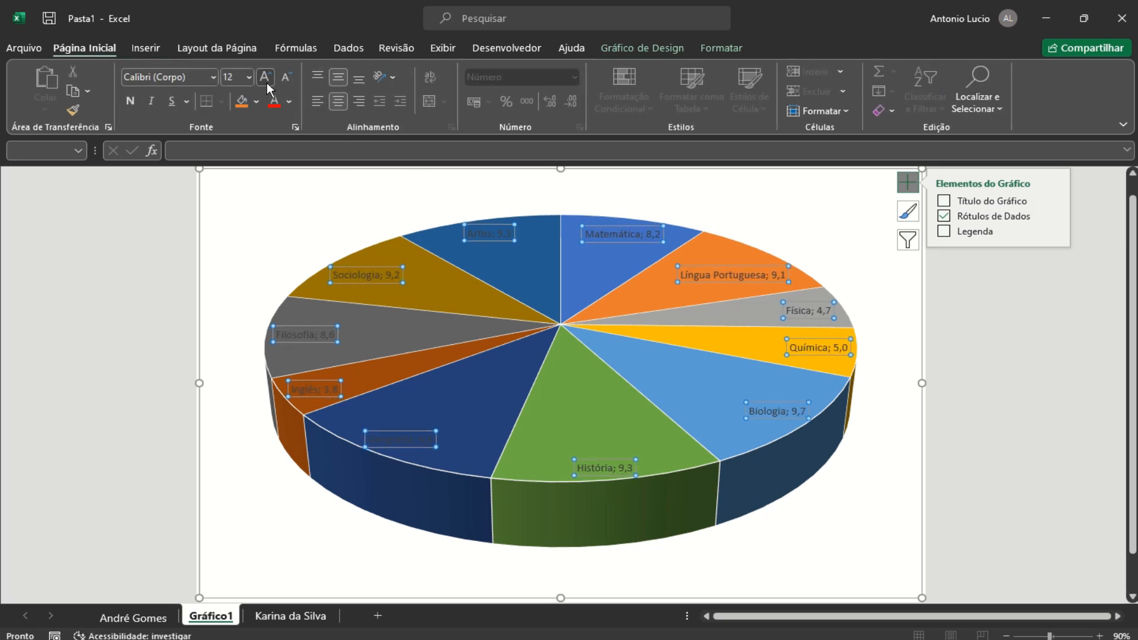
{"action": "left_click", "coordinate": [266, 83]}
{"action": "left_click", "coordinate": [267, 82]}
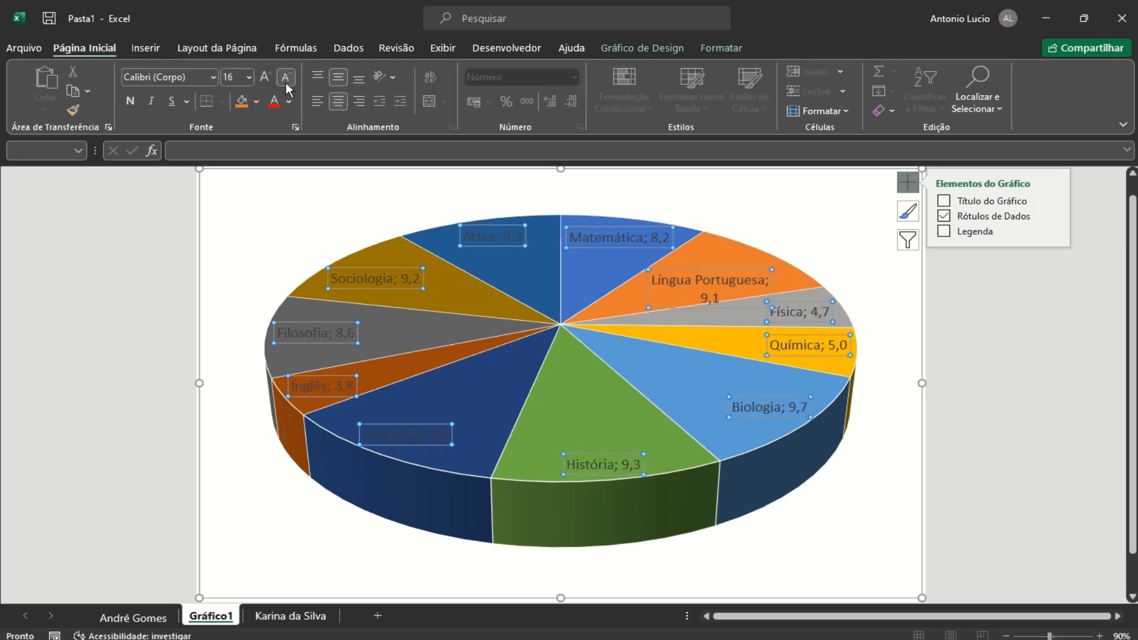
{"action": "left_click", "coordinate": [285, 83]}
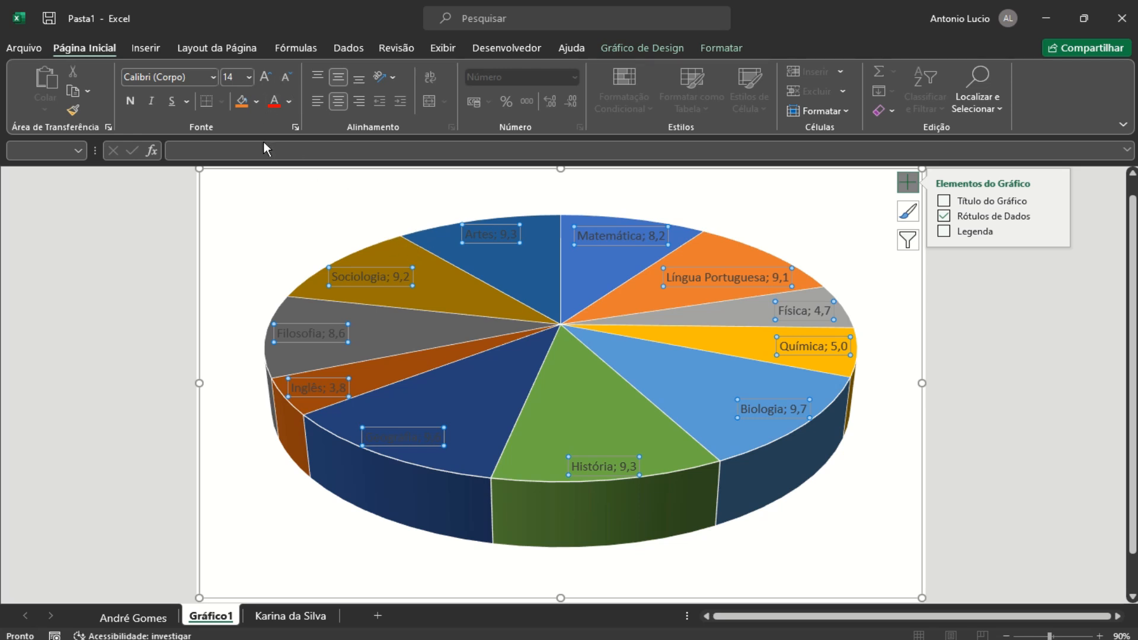
Make the data labels bold and white, then deselect the chart
{"action": "left_click", "coordinate": [131, 102]}
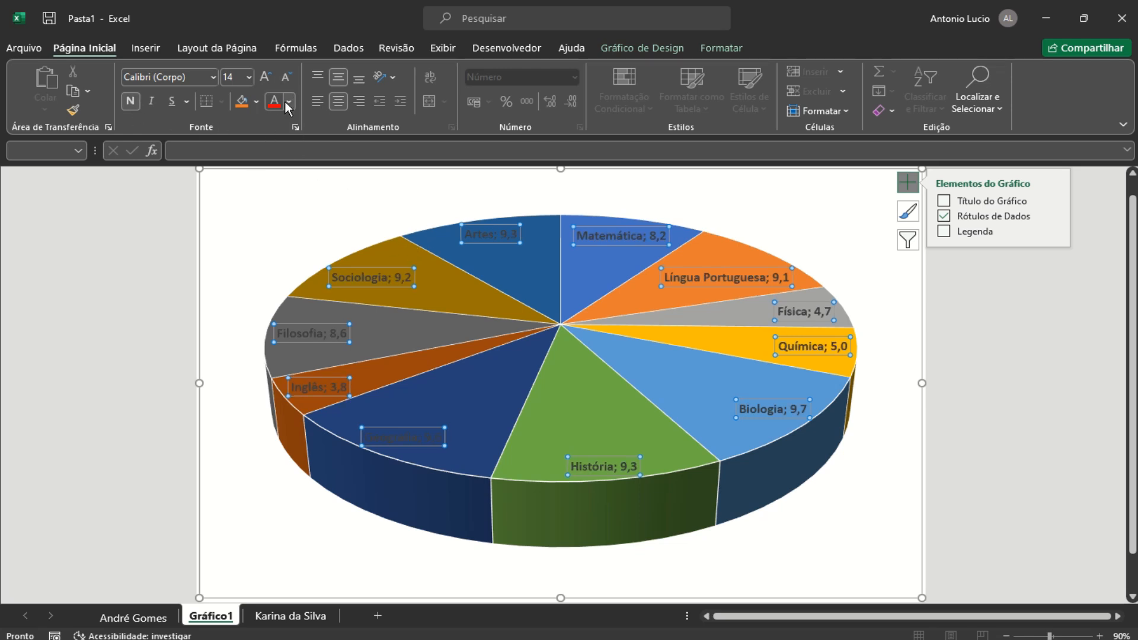
{"action": "left_click", "coordinate": [289, 103]}
{"action": "left_click", "coordinate": [273, 165]}
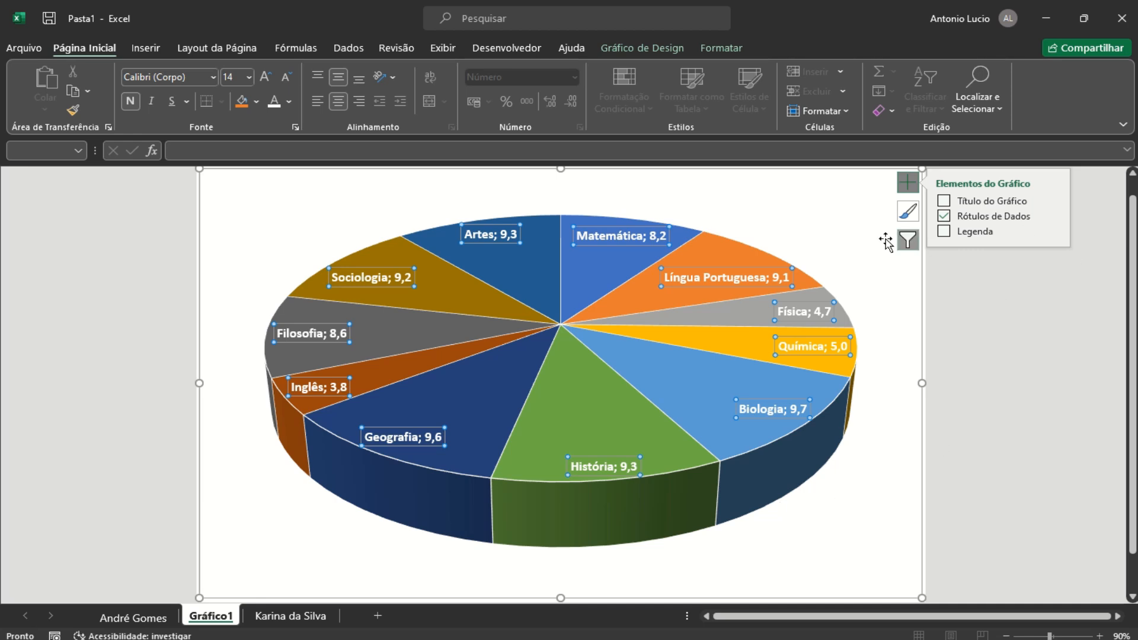
{"action": "left_click", "coordinate": [826, 216]}
{"action": "scroll", "coordinate": [766, 419], "scroll_direction": "up", "scroll_amount": 1}
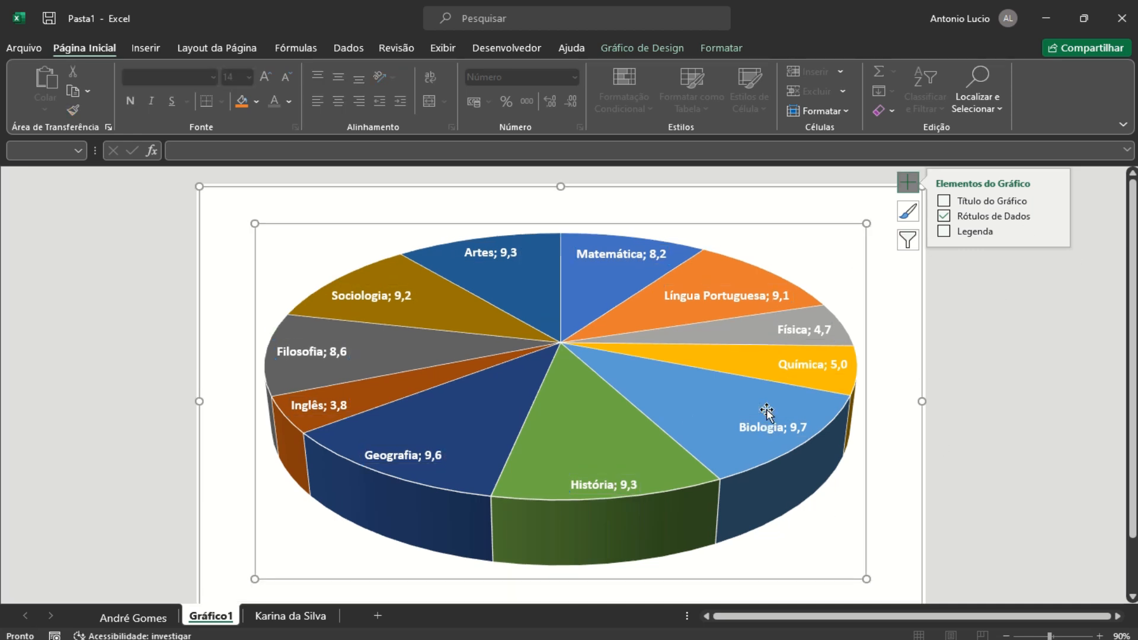
{"action": "left_click", "coordinate": [1056, 307]}
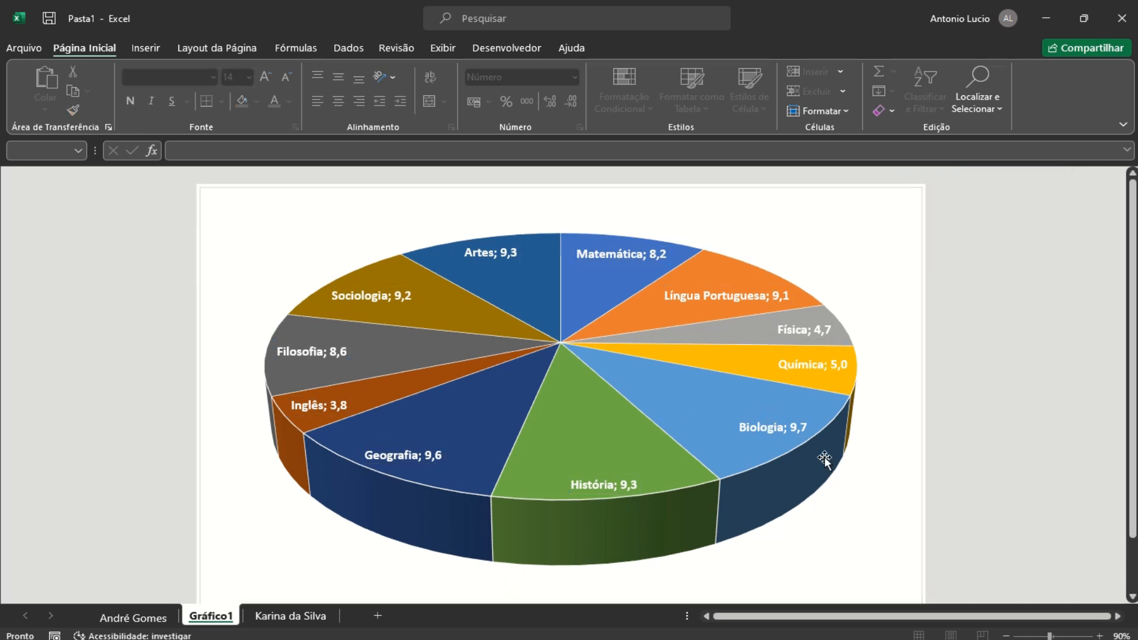
Try several chart styles on the pie series, then apply the plain style with outside value-and-percentage labels and a bottom legend
{"action": "scroll", "coordinate": [592, 481], "scroll_direction": "down", "scroll_amount": 1}
{"action": "scroll", "coordinate": [592, 481], "scroll_direction": "up", "scroll_amount": 1}
{"action": "scroll", "coordinate": [592, 481], "scroll_direction": "down", "scroll_amount": 1}
{"action": "scroll", "coordinate": [592, 481], "scroll_direction": "up", "scroll_amount": 1}
{"action": "left_click", "coordinate": [559, 345]}
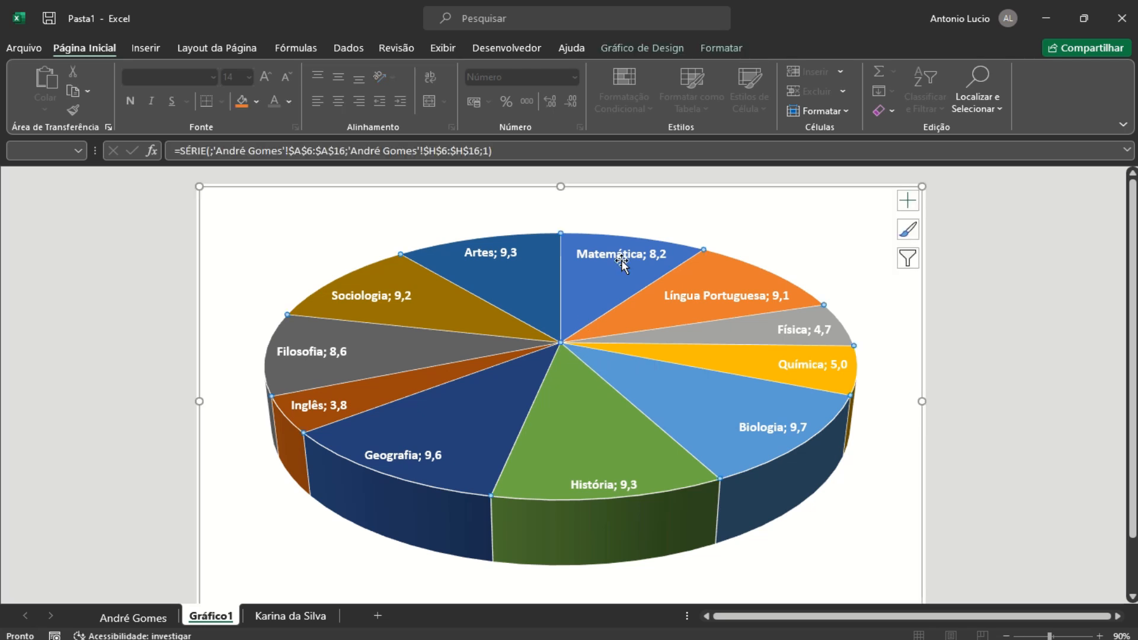
{"action": "left_click", "coordinate": [656, 47]}
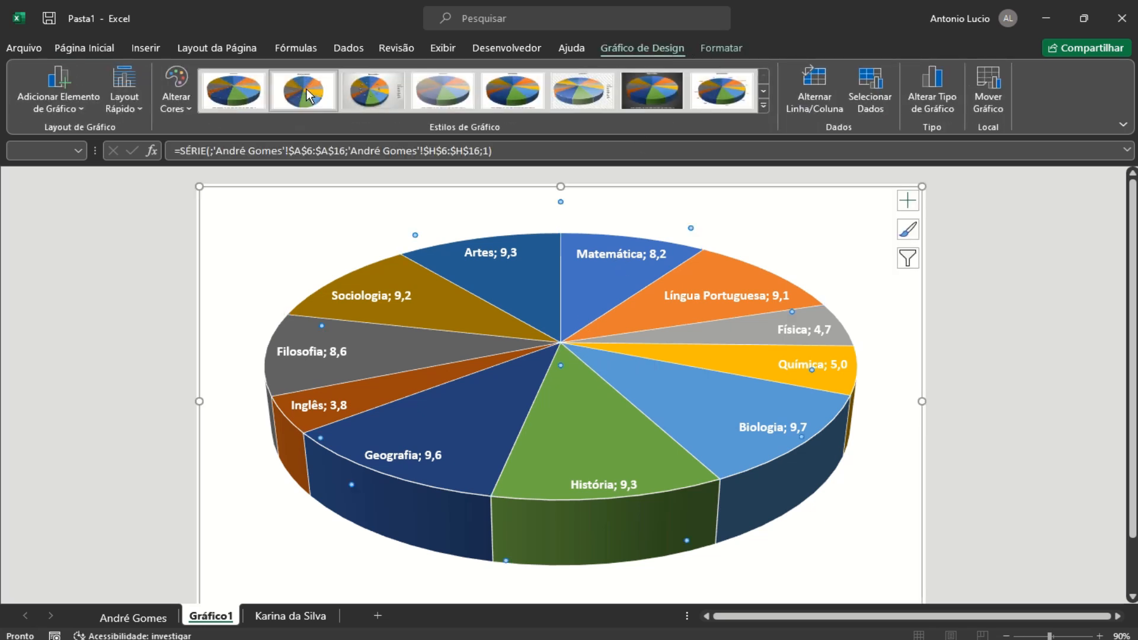
{"action": "left_click", "coordinate": [371, 92]}
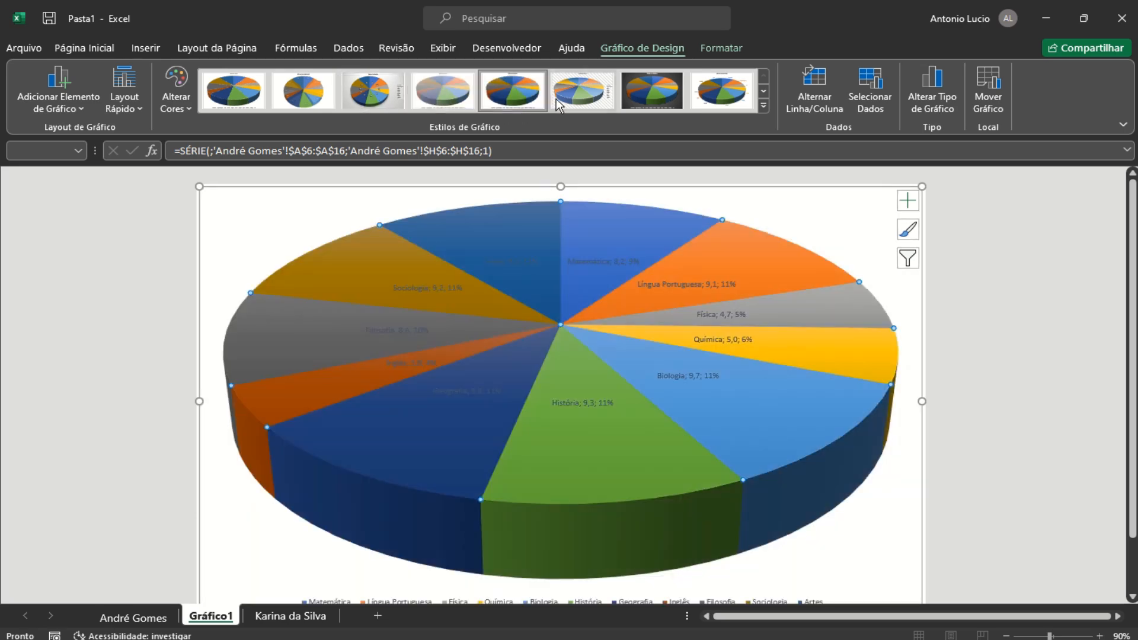
{"action": "left_click", "coordinate": [578, 95]}
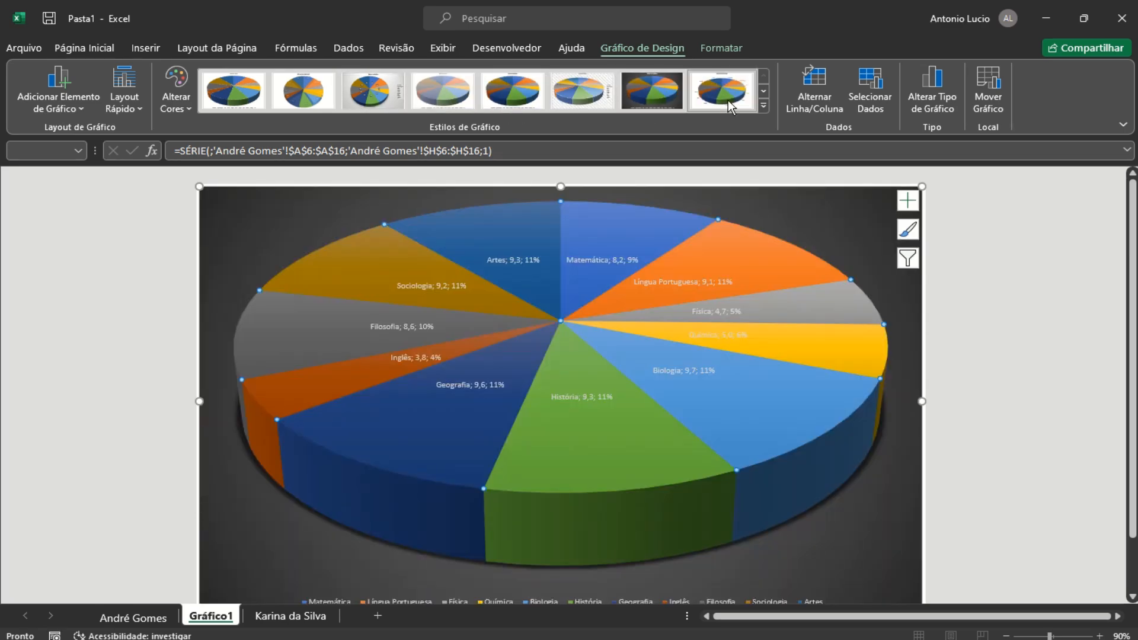
{"action": "left_click", "coordinate": [728, 101]}
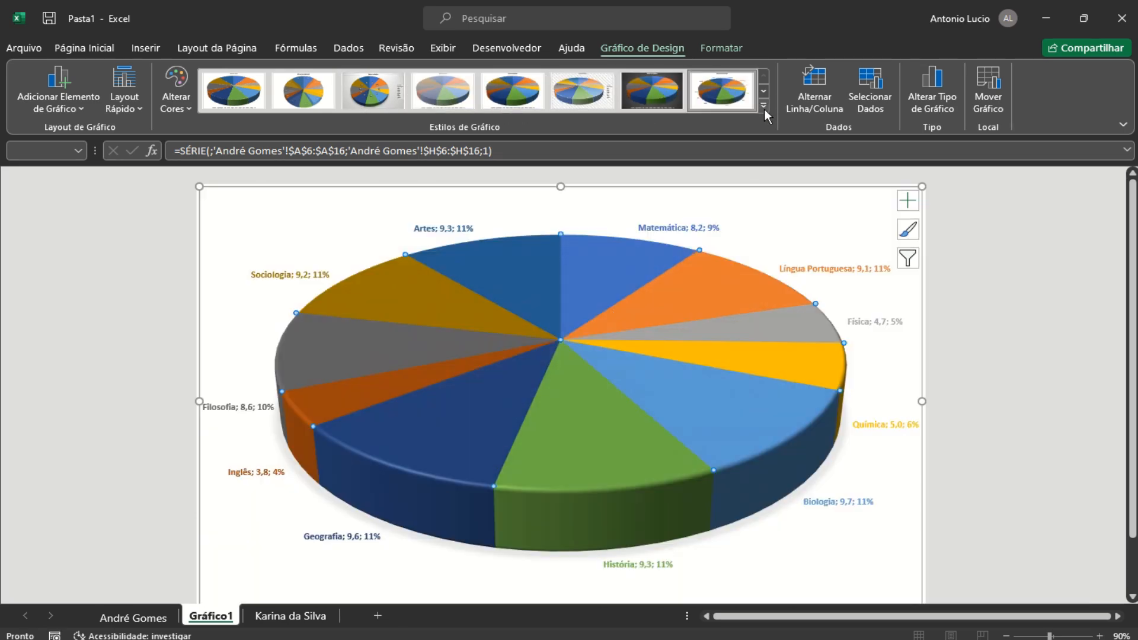
{"action": "left_click", "coordinate": [763, 108]}
{"action": "left_click", "coordinate": [325, 144]}
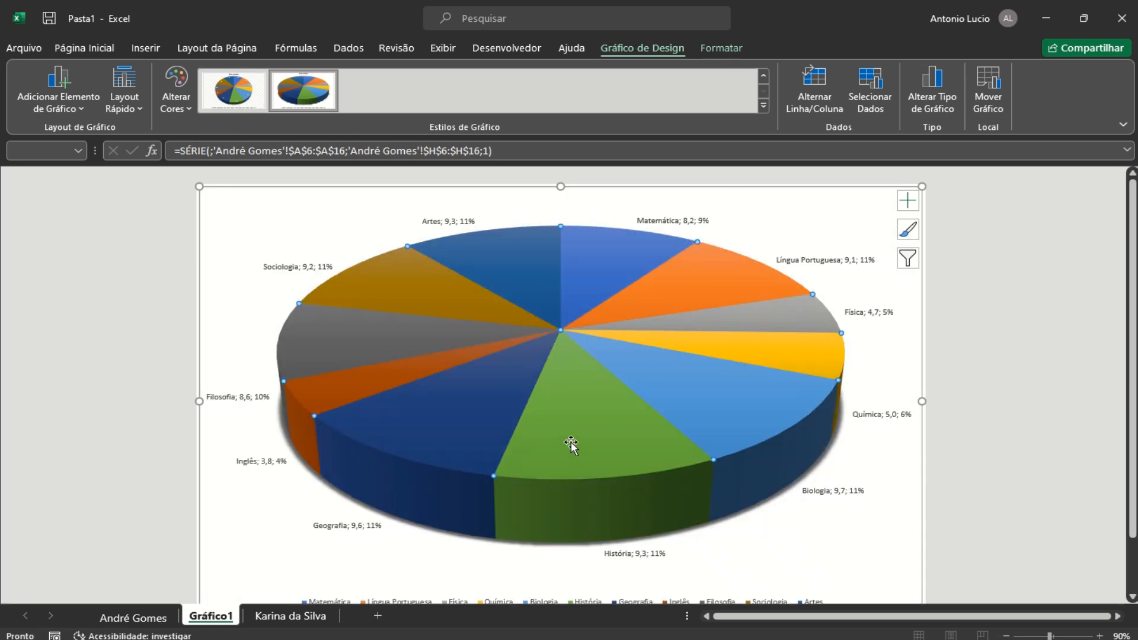
{"action": "mouse_move", "coordinate": [465, 434]}
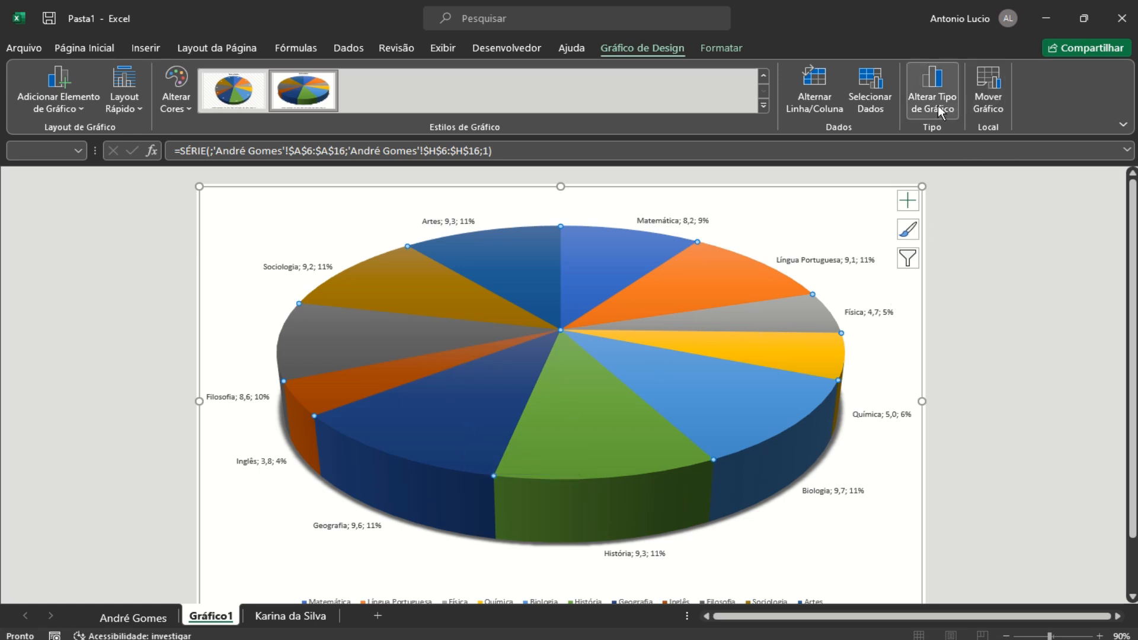
Accept the 2D conversion and browse the column, line, pie, area, scatter, map and surface chart types
{"action": "left_click", "coordinate": [937, 105]}
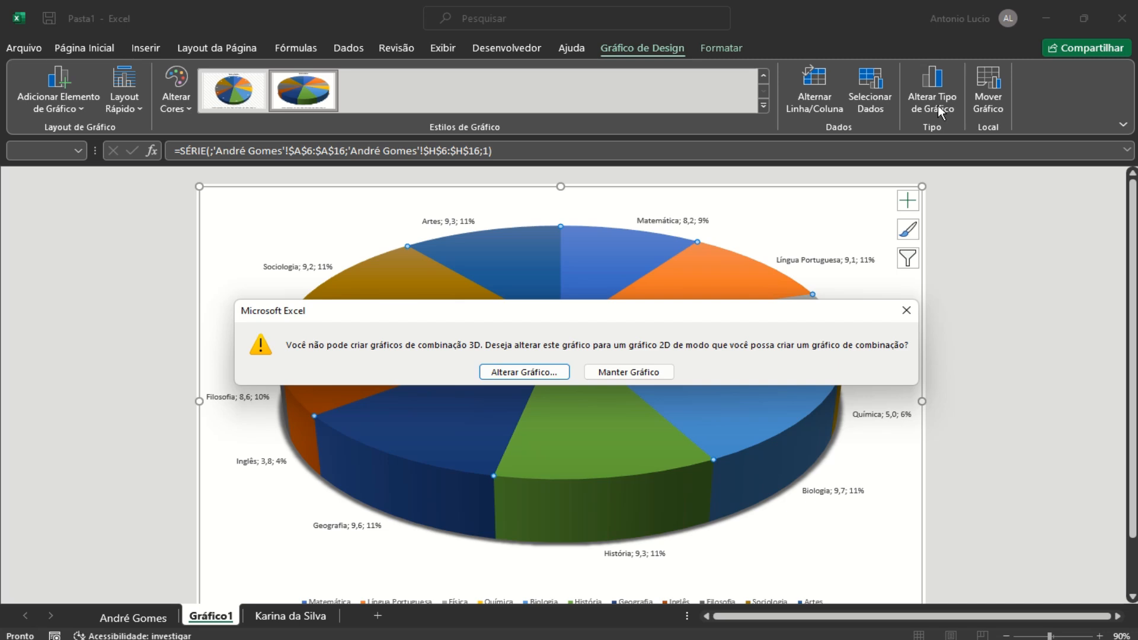
{"action": "left_click", "coordinate": [546, 373]}
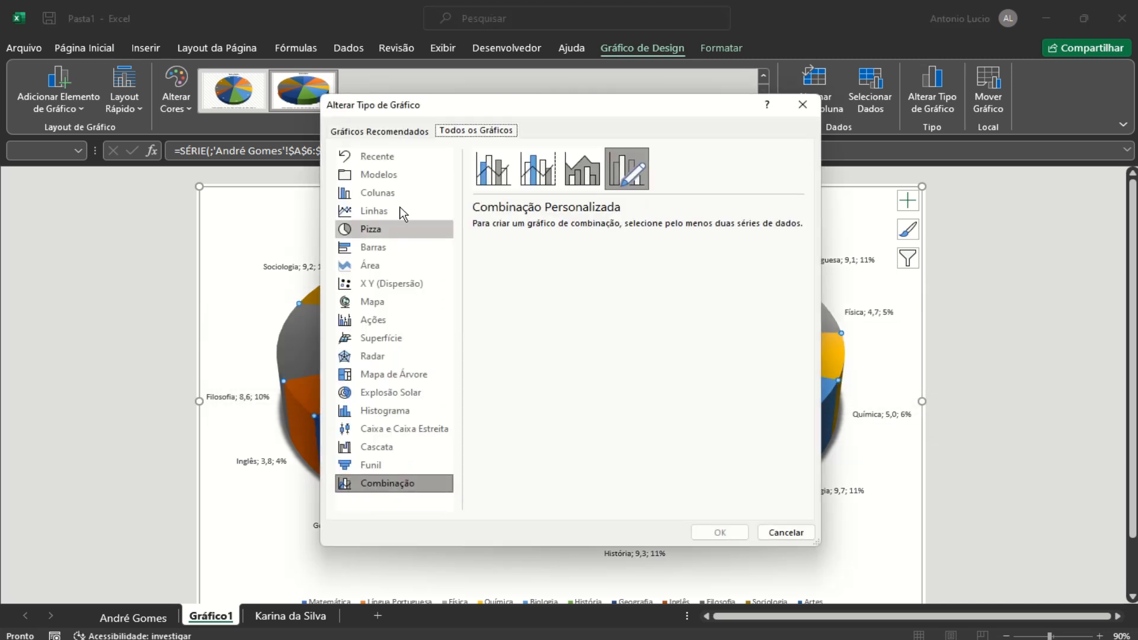
{"action": "left_click", "coordinate": [375, 193]}
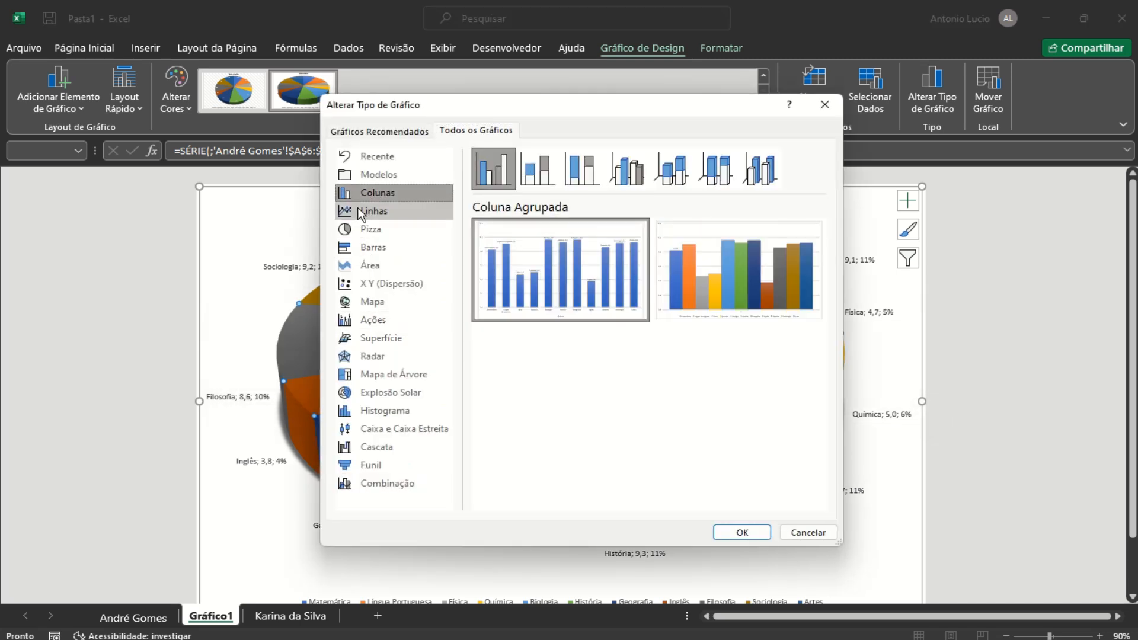
{"action": "left_click", "coordinate": [373, 211]}
{"action": "left_click", "coordinate": [370, 229]}
{"action": "left_click", "coordinate": [371, 264]}
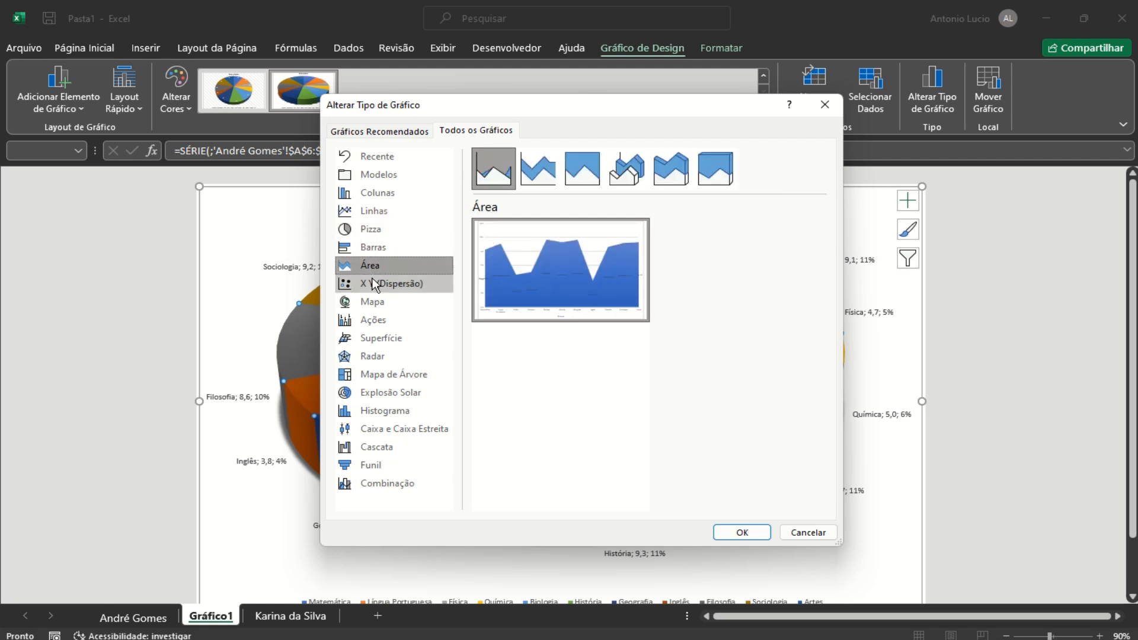
{"action": "left_click", "coordinate": [372, 281]}
{"action": "left_click", "coordinate": [380, 303]}
{"action": "left_click", "coordinate": [372, 335]}
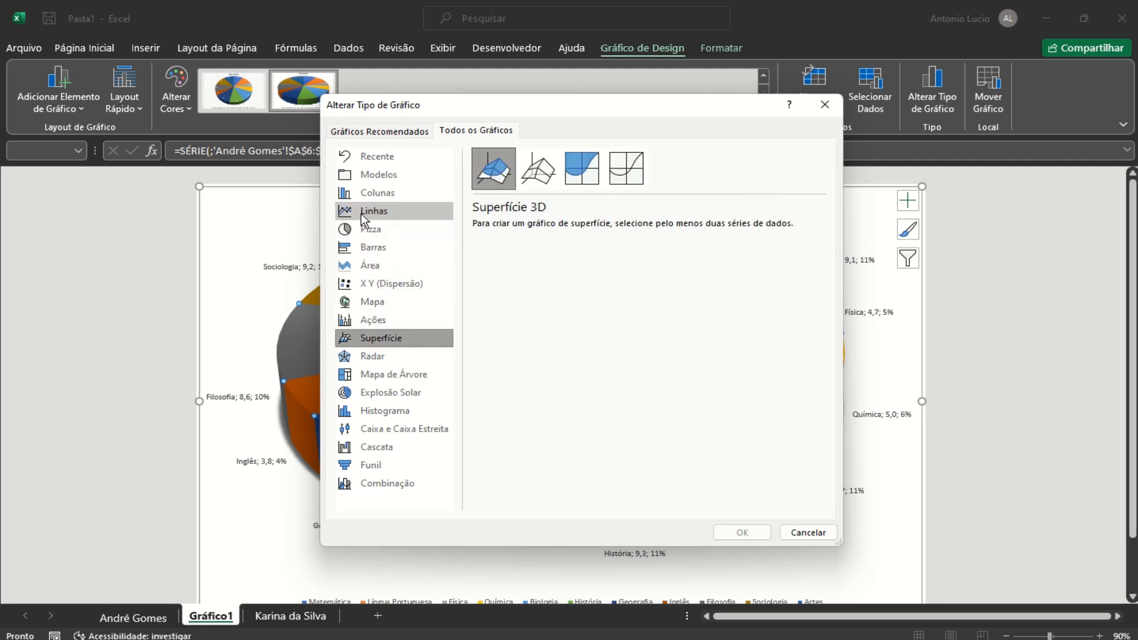
{"action": "left_click", "coordinate": [371, 193]}
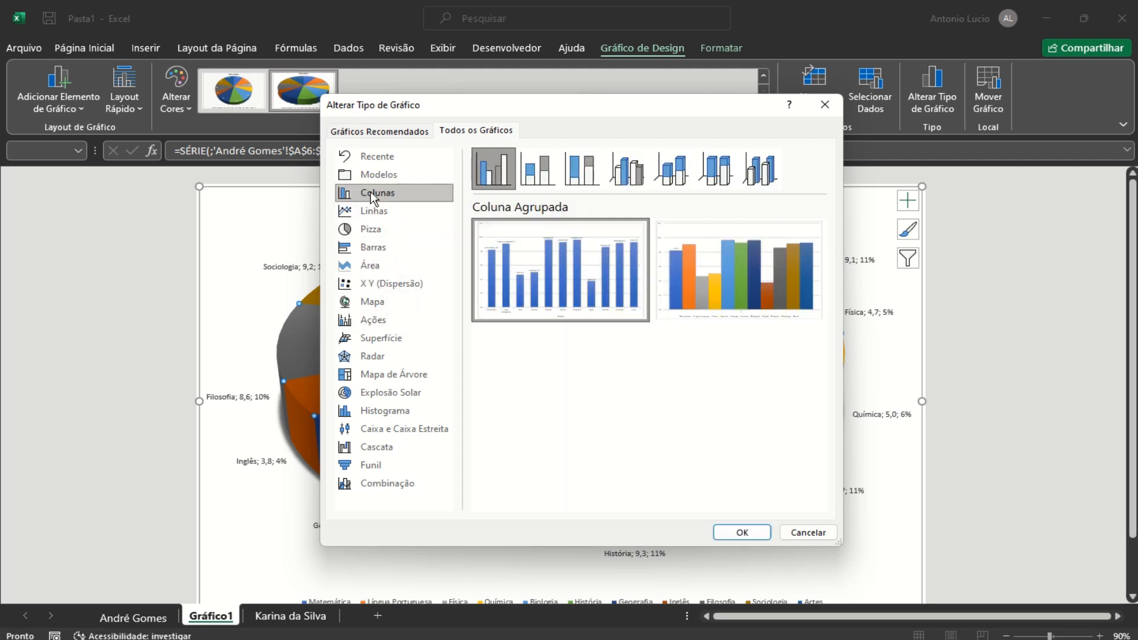
Convert the chart to a Stacked Column, then to a 3D Stacked Column
{"action": "left_click", "coordinate": [579, 173]}
{"action": "left_click", "coordinate": [536, 176]}
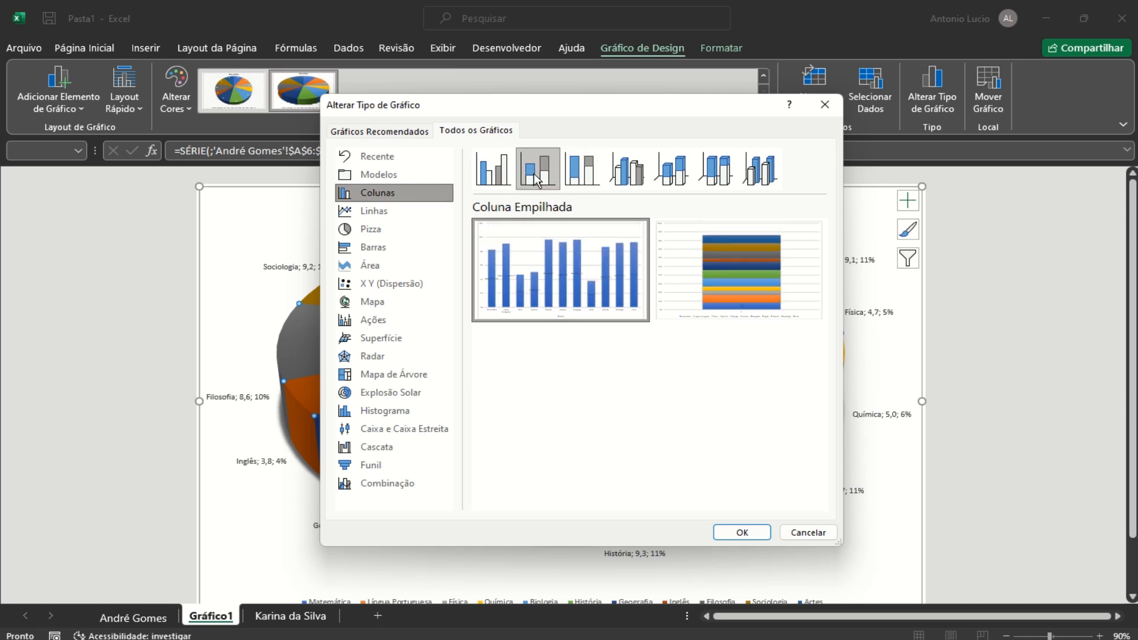
{"action": "left_click", "coordinate": [744, 532]}
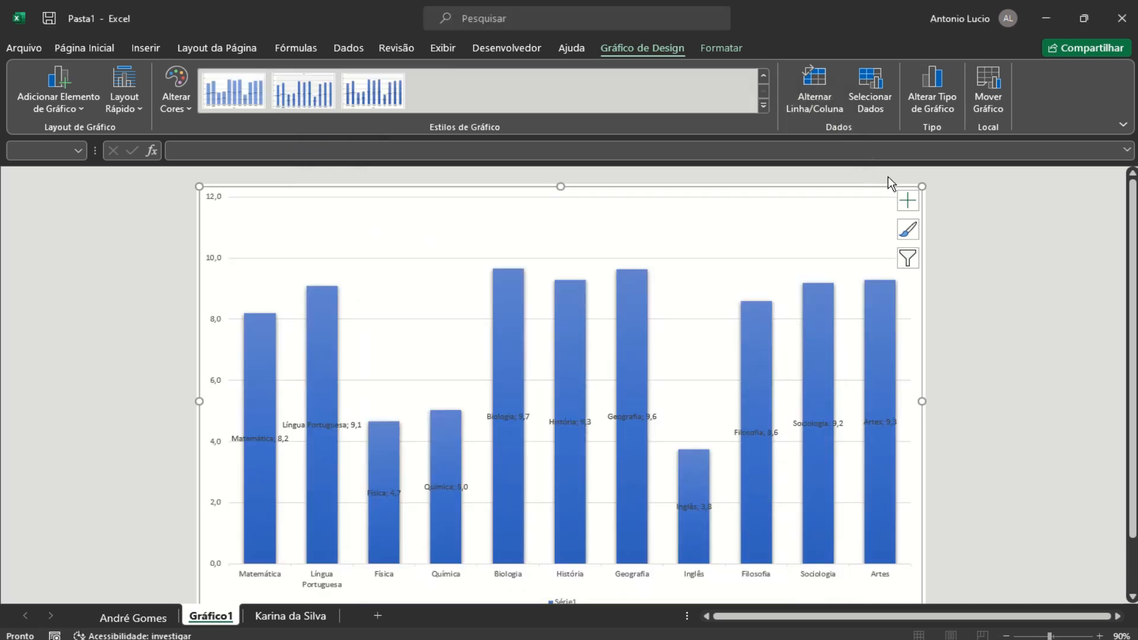
{"action": "left_click", "coordinate": [932, 94]}
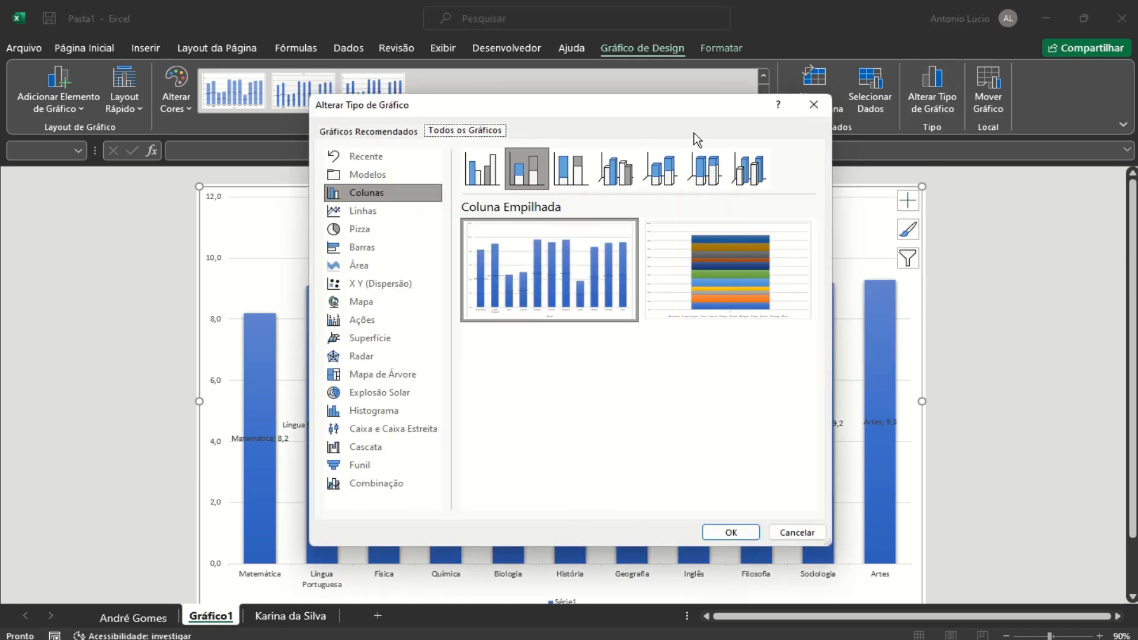
{"action": "left_click", "coordinate": [660, 172]}
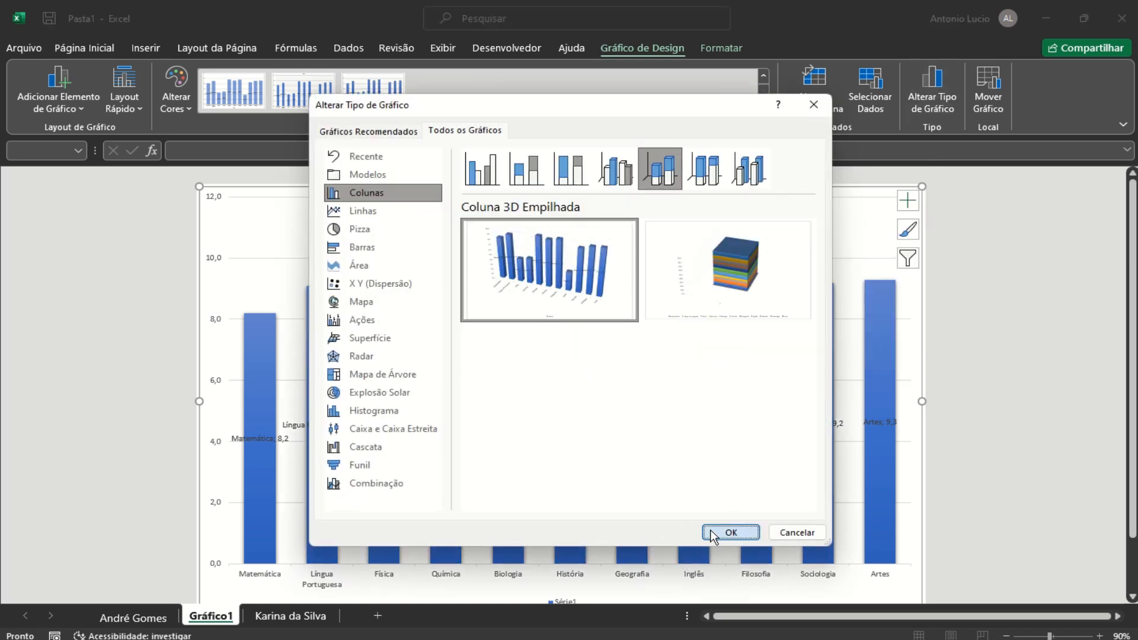
{"action": "left_click", "coordinate": [724, 531]}
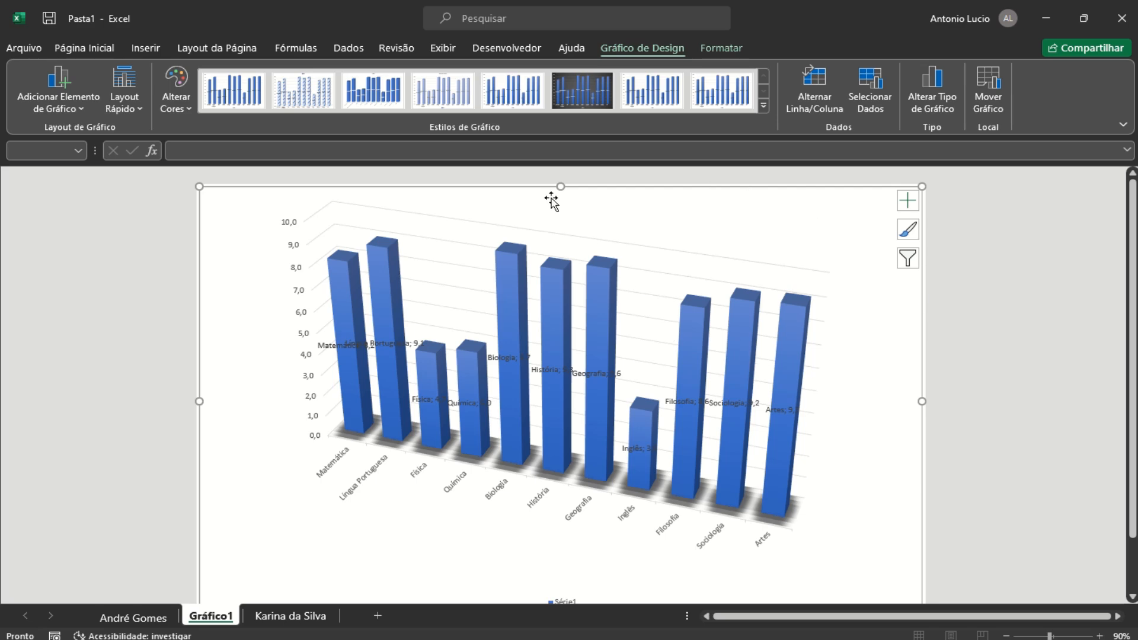
Change the chart back to a flat 2D Pie
{"action": "left_click", "coordinate": [923, 96]}
{"action": "left_click", "coordinate": [355, 229]}
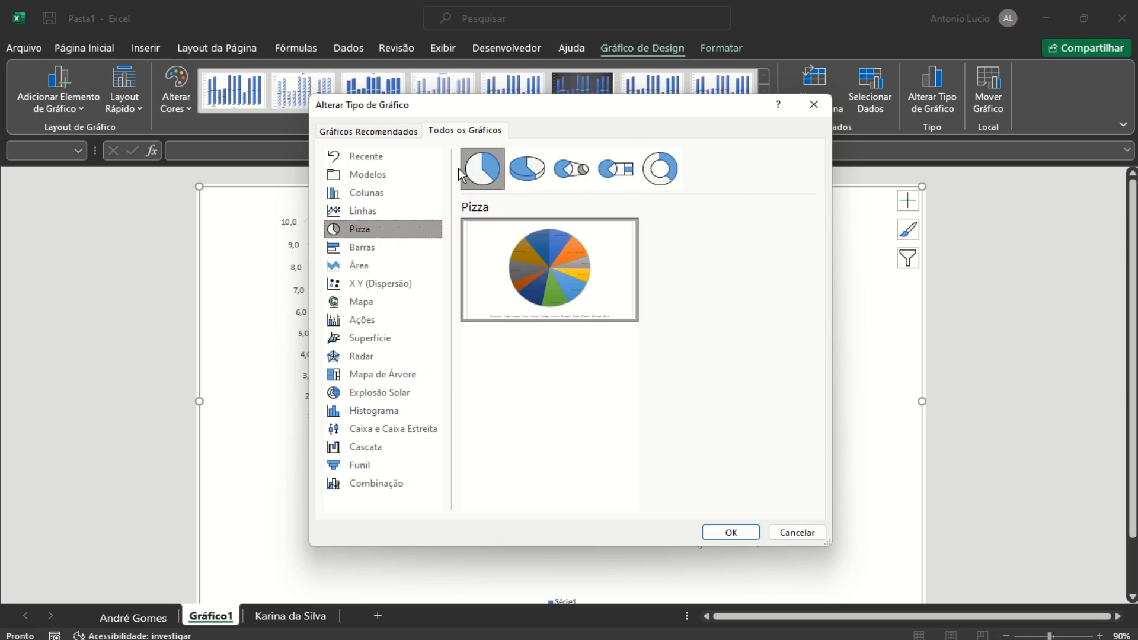
{"action": "left_click", "coordinate": [515, 179]}
{"action": "left_click", "coordinate": [482, 169]}
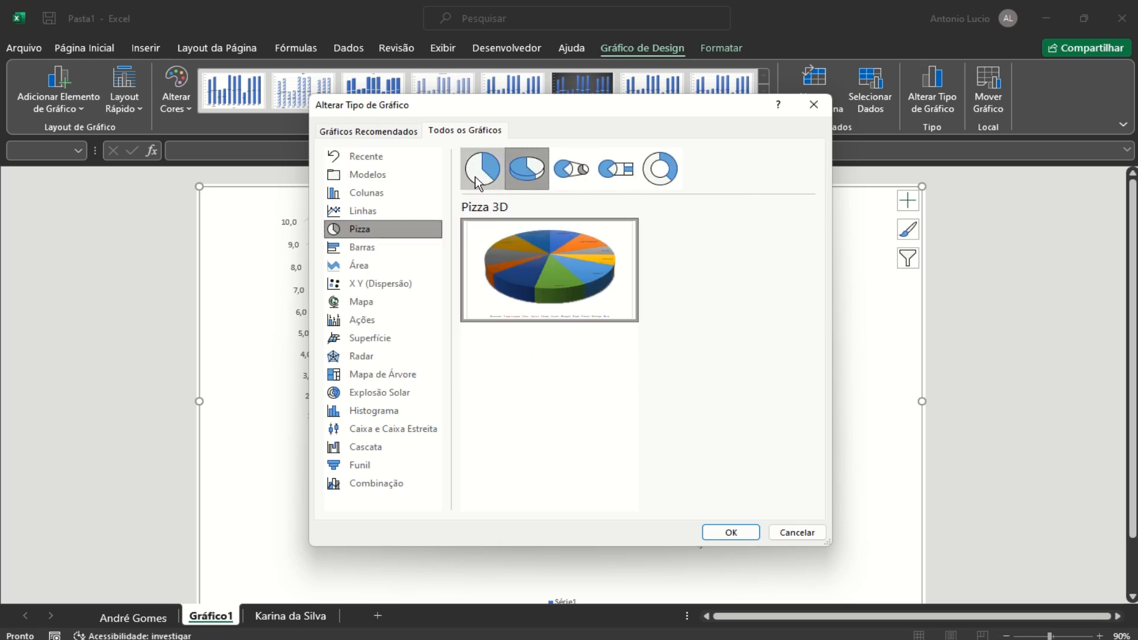
{"action": "left_click", "coordinate": [730, 532]}
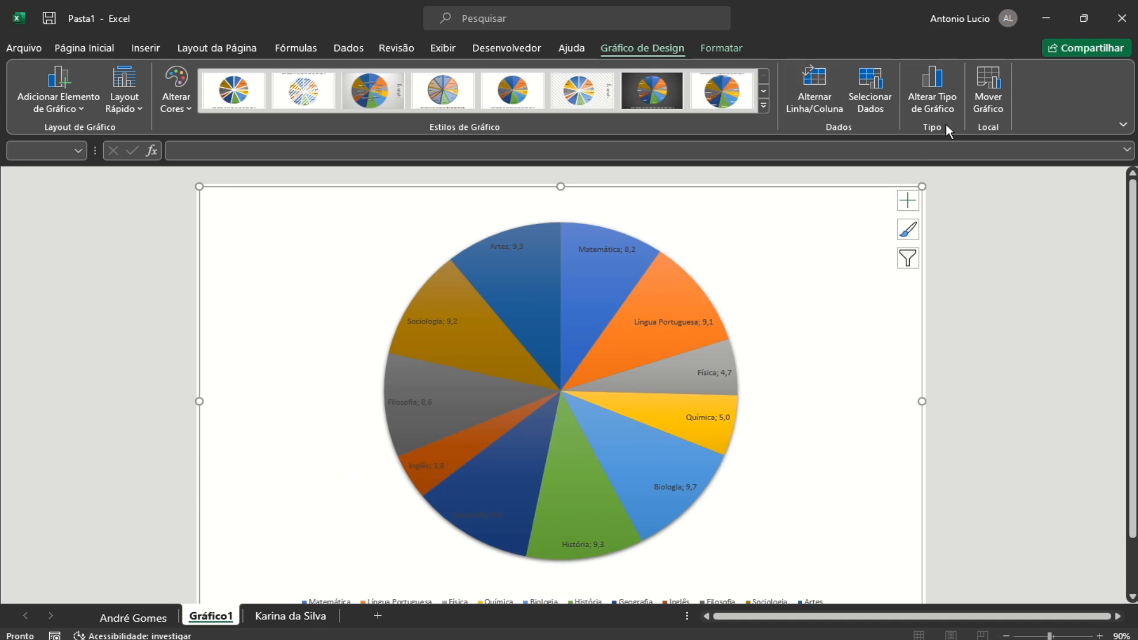
Make the chart a 3D Pie with boxed labels and a side legend, then select D6 on the first report card
{"action": "left_click", "coordinate": [938, 105]}
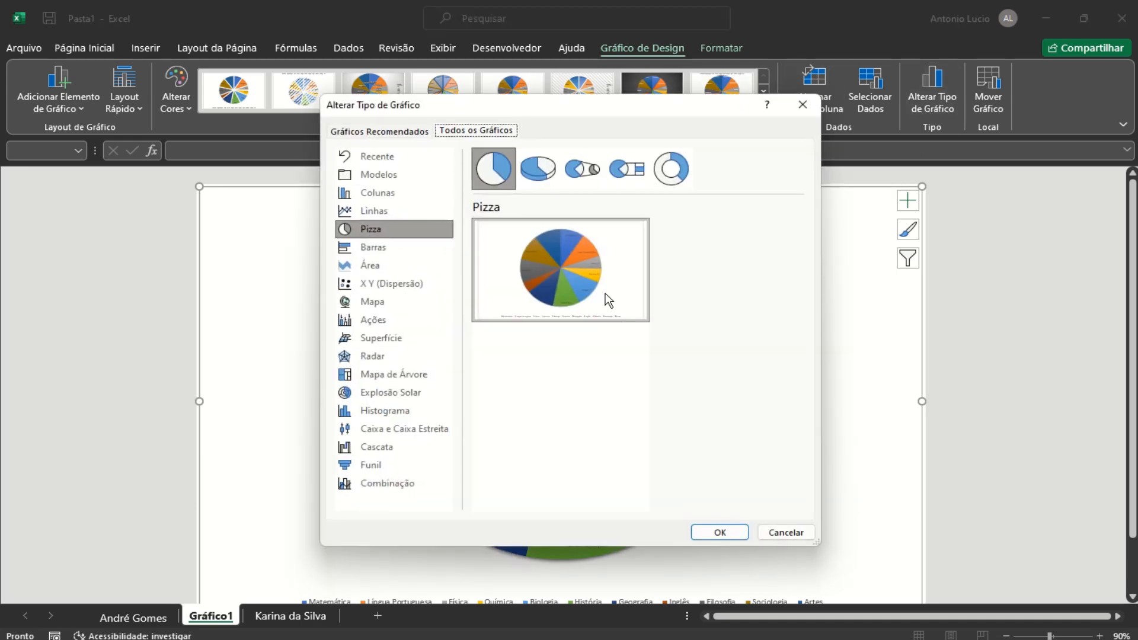
{"action": "left_click", "coordinate": [537, 176]}
{"action": "left_click", "coordinate": [719, 533]}
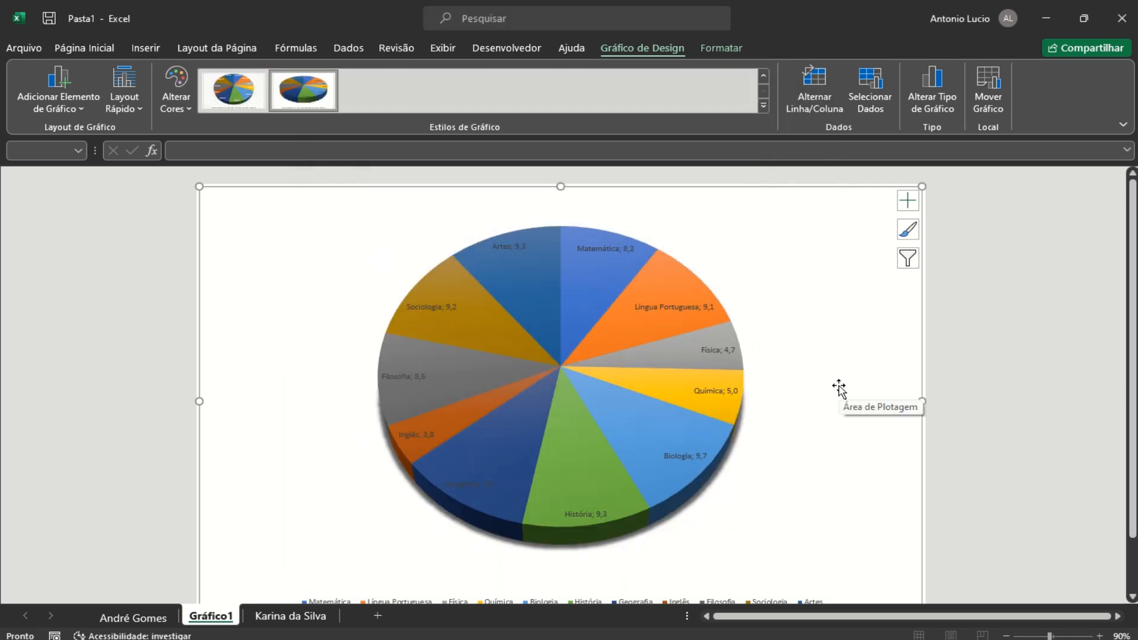
{"action": "left_click", "coordinate": [234, 92]}
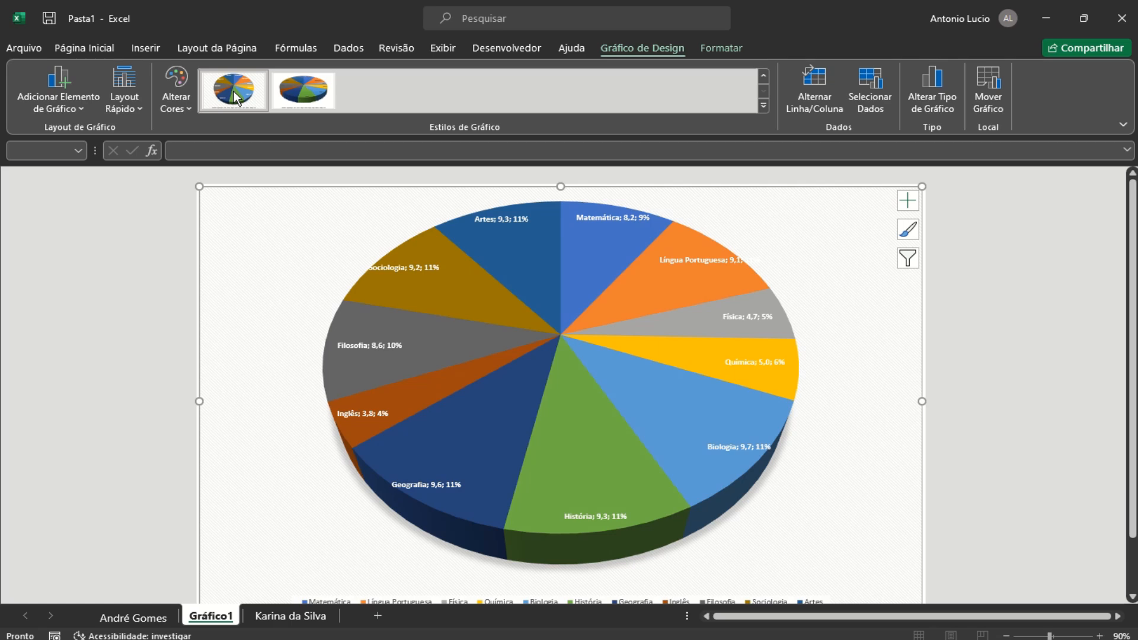
{"action": "left_click", "coordinate": [763, 105]}
{"action": "left_click", "coordinate": [359, 96]}
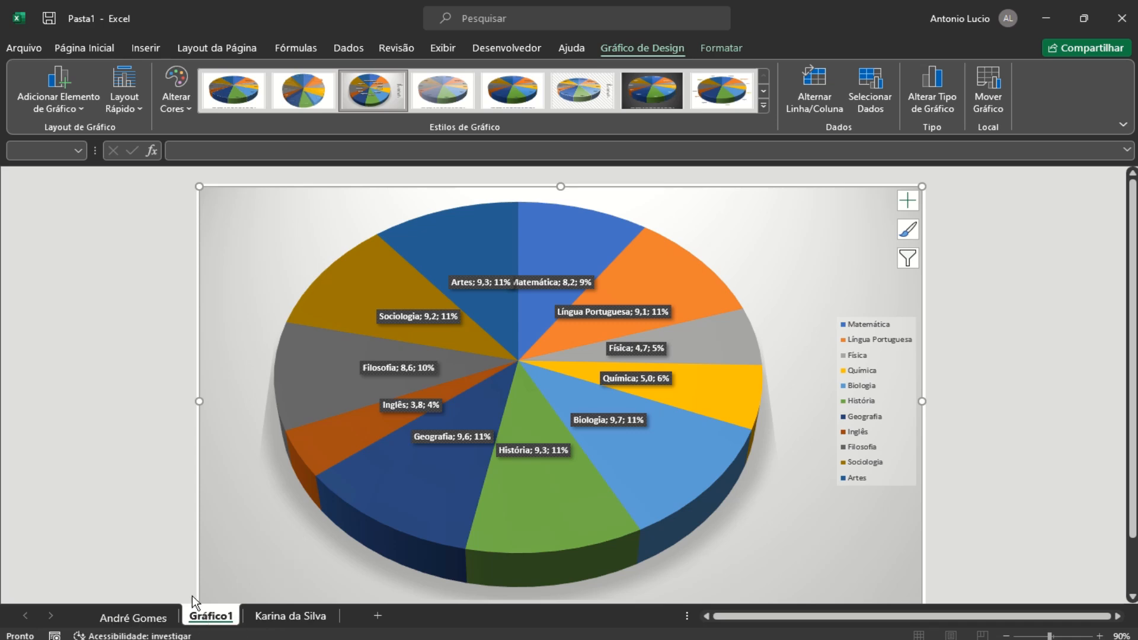
{"action": "left_click", "coordinate": [145, 617]}
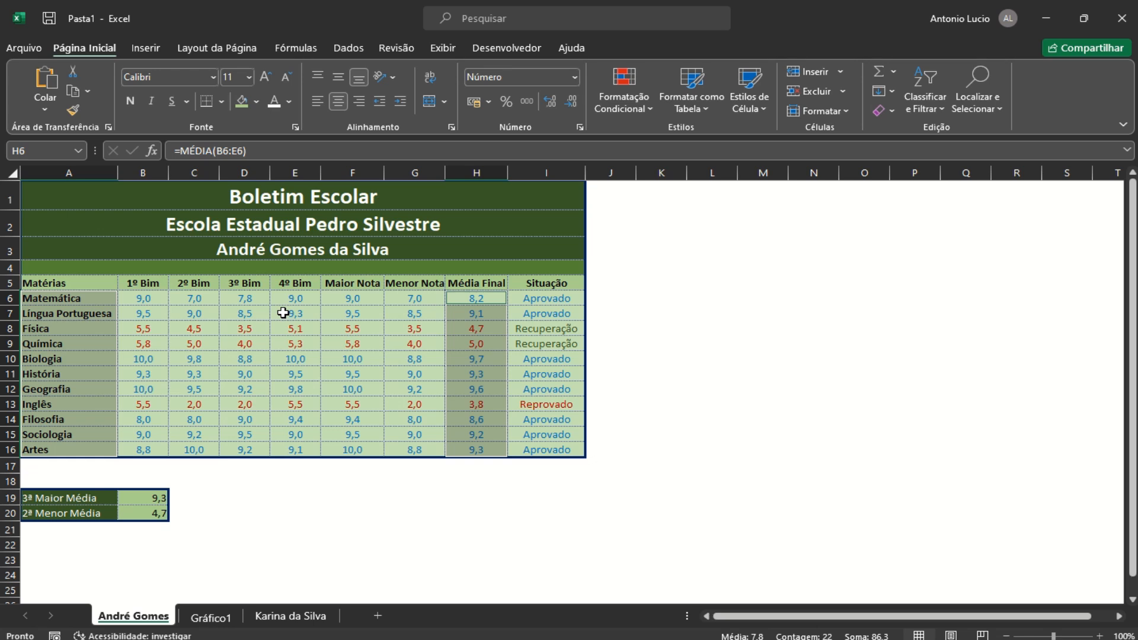
{"action": "left_click", "coordinate": [242, 296]}
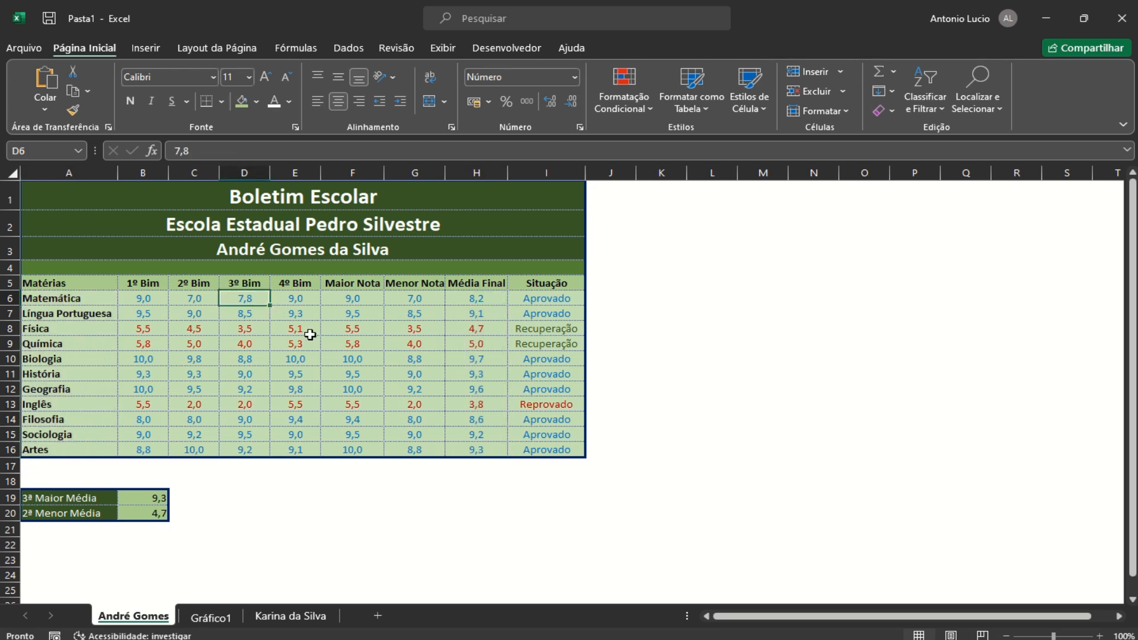